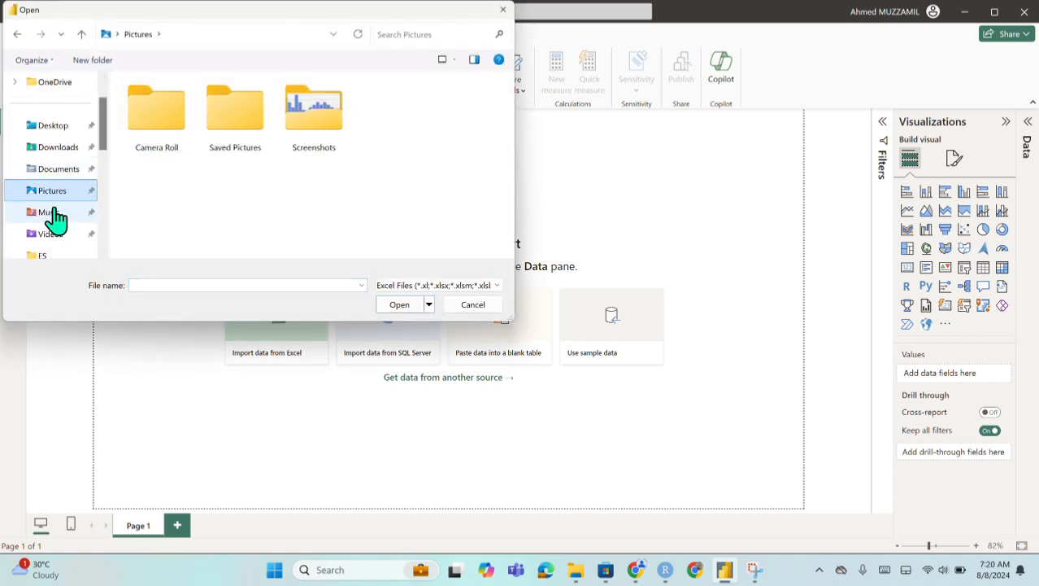
# Open the workbook "dataset for training - Copy" from the Training folder inside Music as the Excel data source.
pyautogui.click(52, 213)
pyautogui.doubleClick(163, 143)
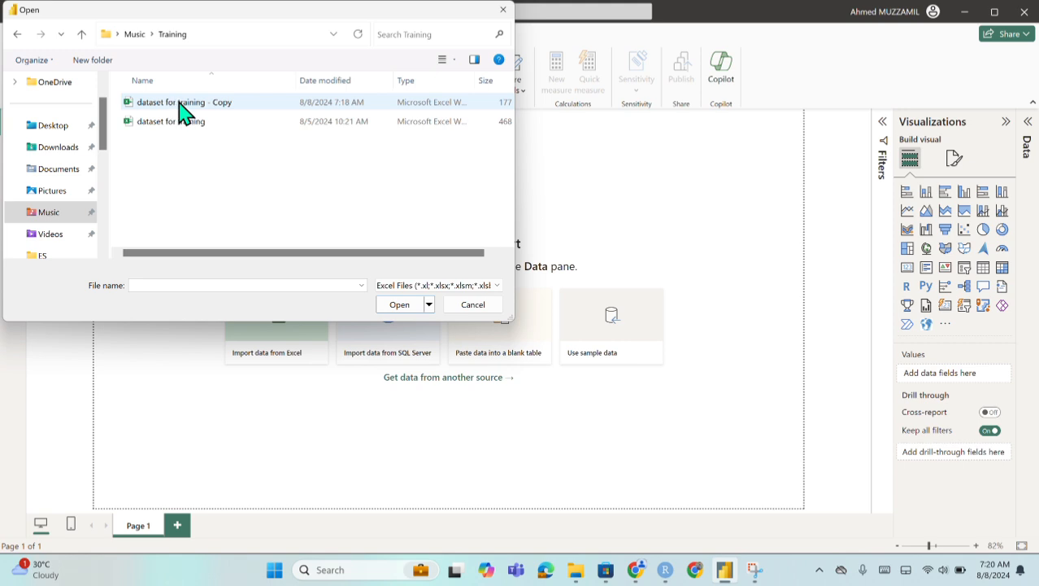
pyautogui.doubleClick(180, 104)
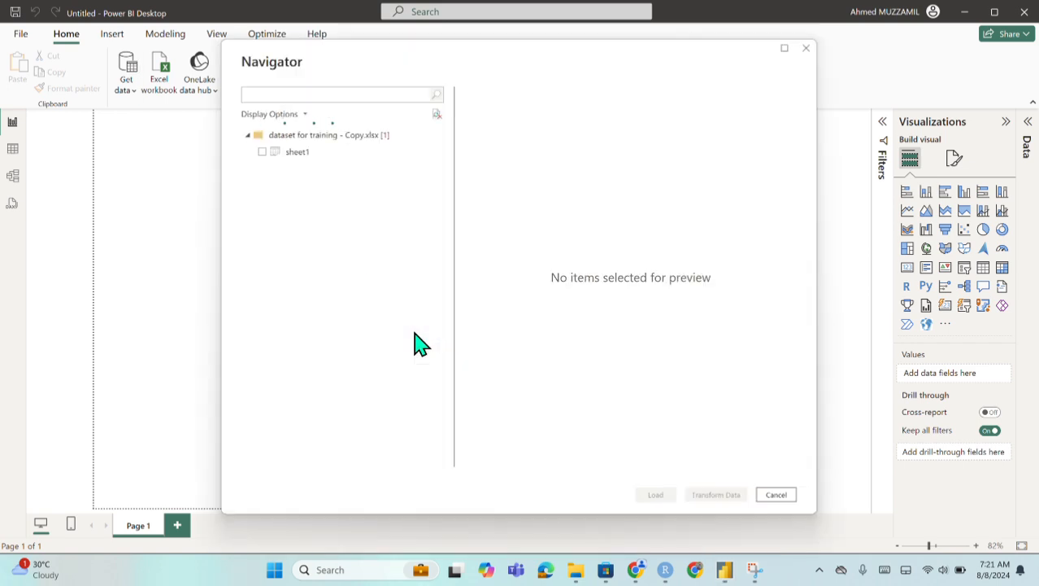
# Select sheet1 of the workbook and open it for transformation in the Power Query Editor.
pyautogui.click(262, 153)
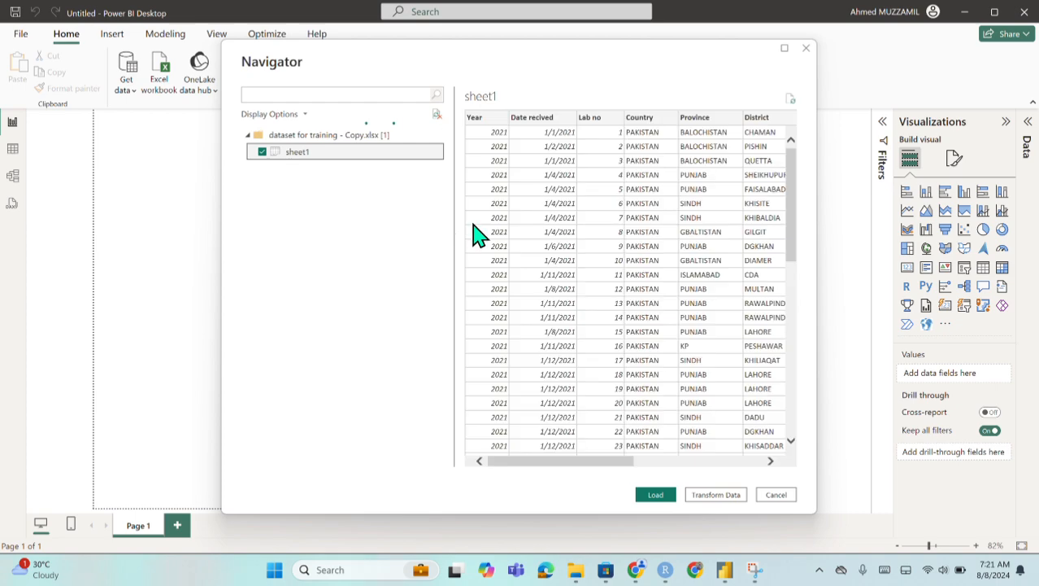
pyautogui.moveTo(582, 462); pyautogui.dragTo(561, 476)
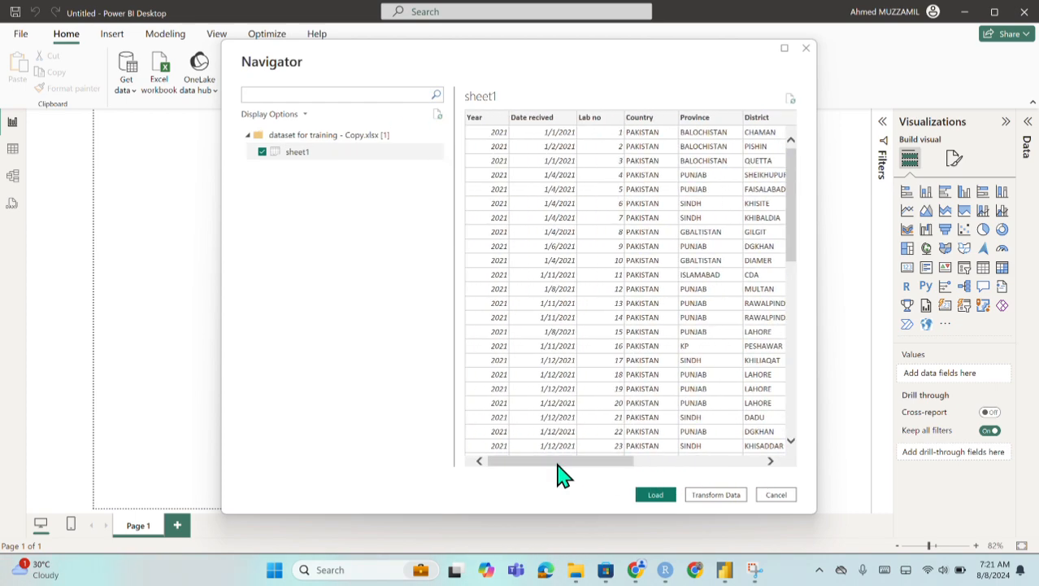
pyautogui.click(714, 495)
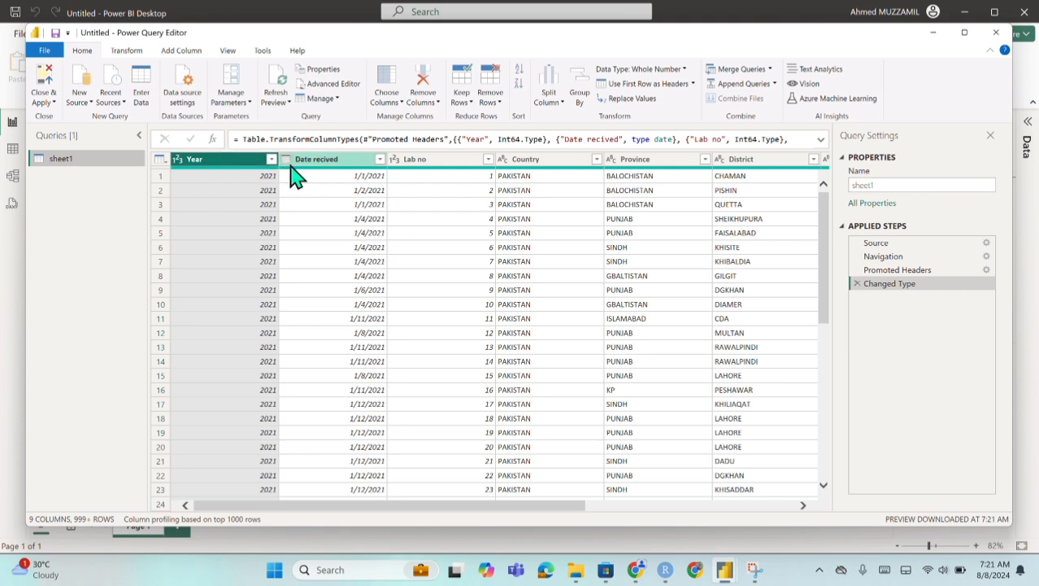
# Set the data type of the "Date recived" column to Date.
pyautogui.rightClick(346, 169)
pyautogui.moveTo(407, 269)
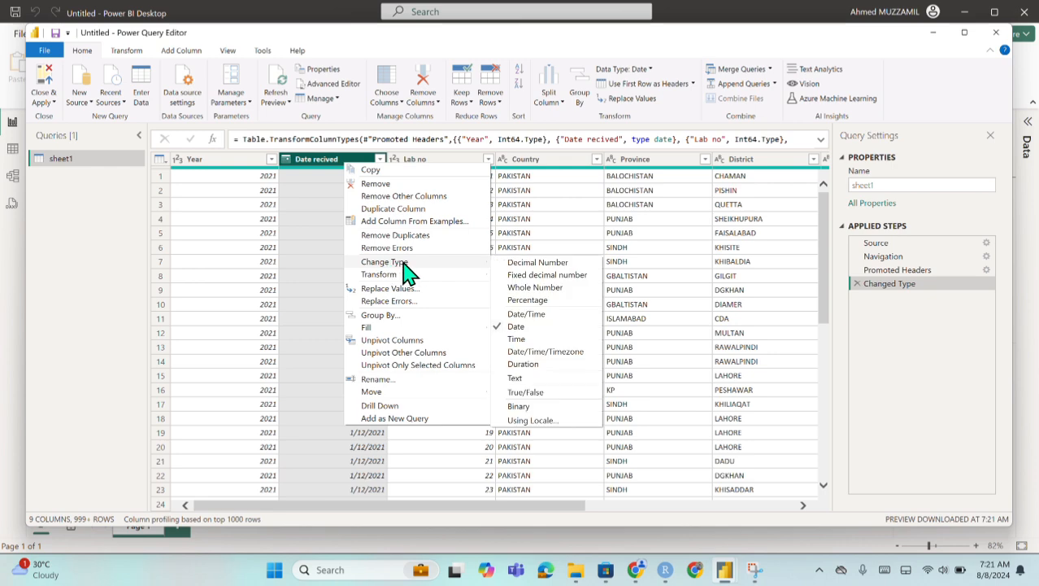
pyautogui.click(513, 327)
# Remove the blank rows from the sheet1 query.
pyautogui.moveTo(482, 506); pyautogui.dragTo(734, 521)
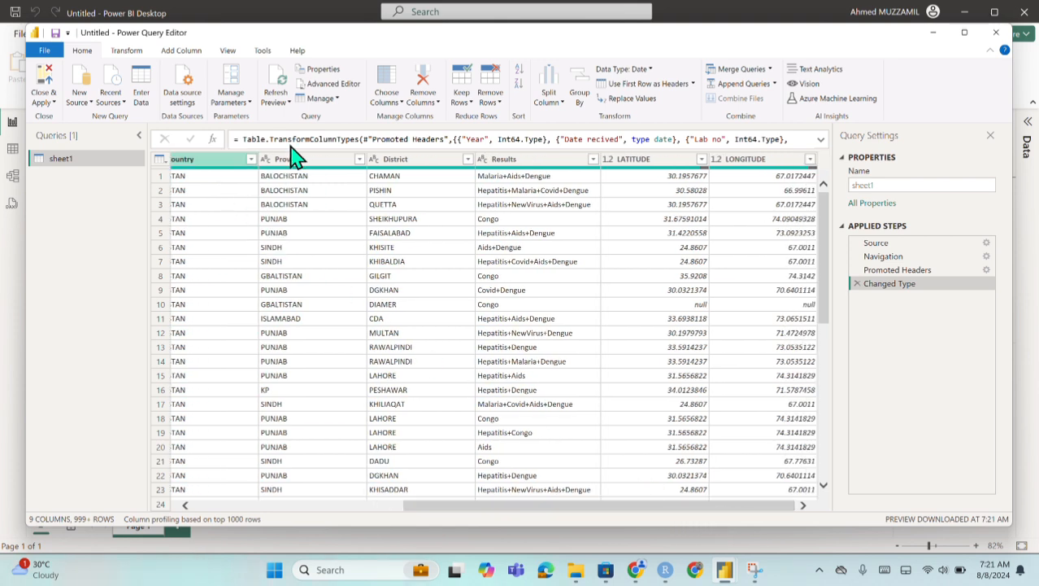
pyautogui.click(493, 101)
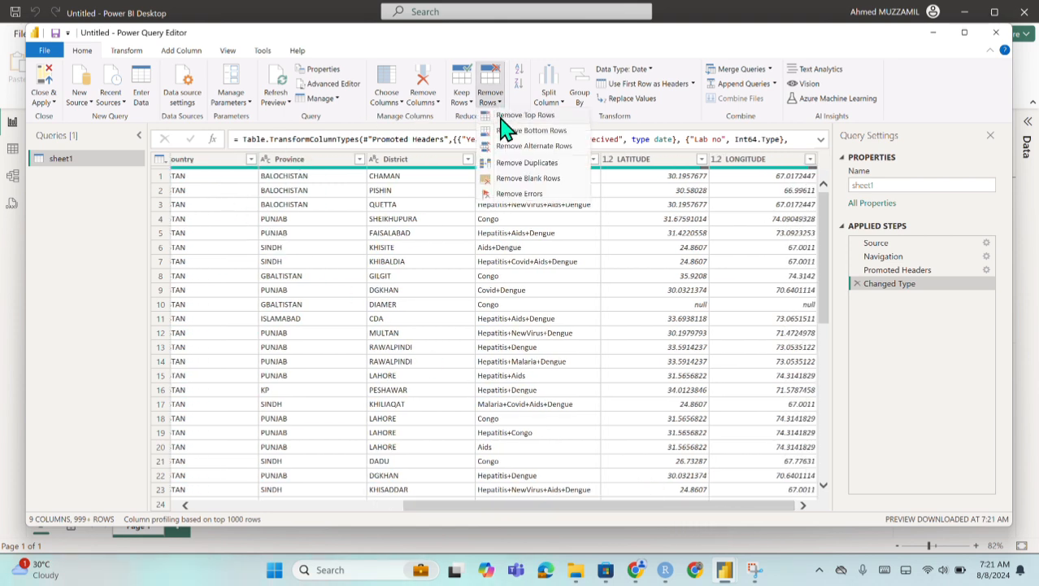
pyautogui.click(527, 180)
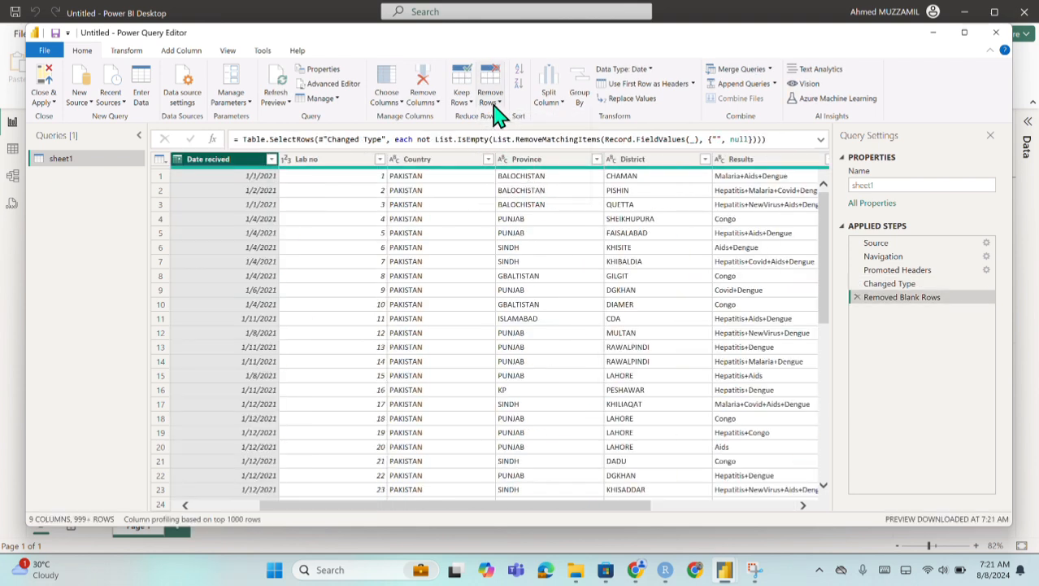
pyautogui.click(493, 104)
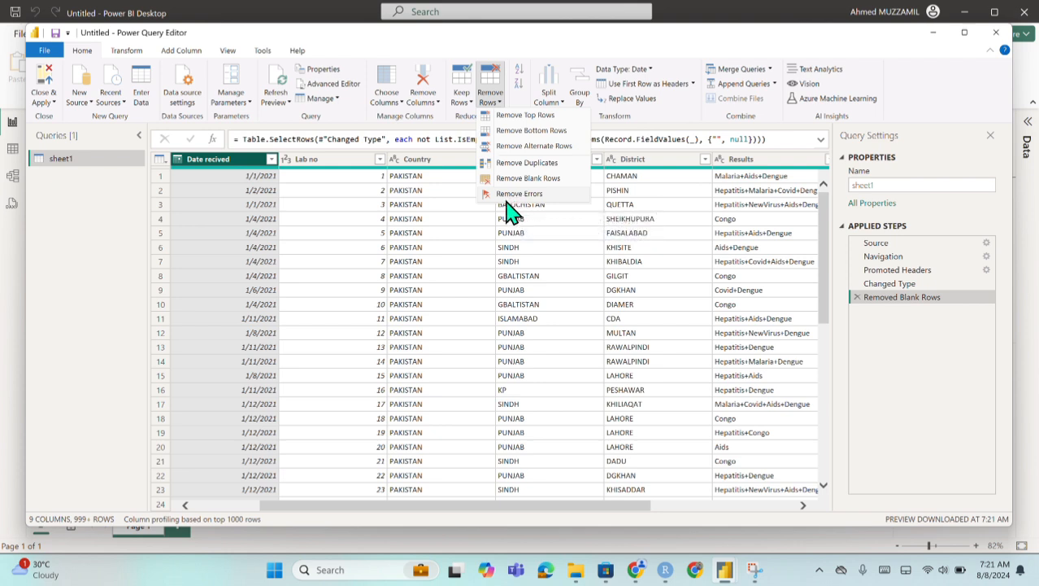
pyautogui.click(241, 169)
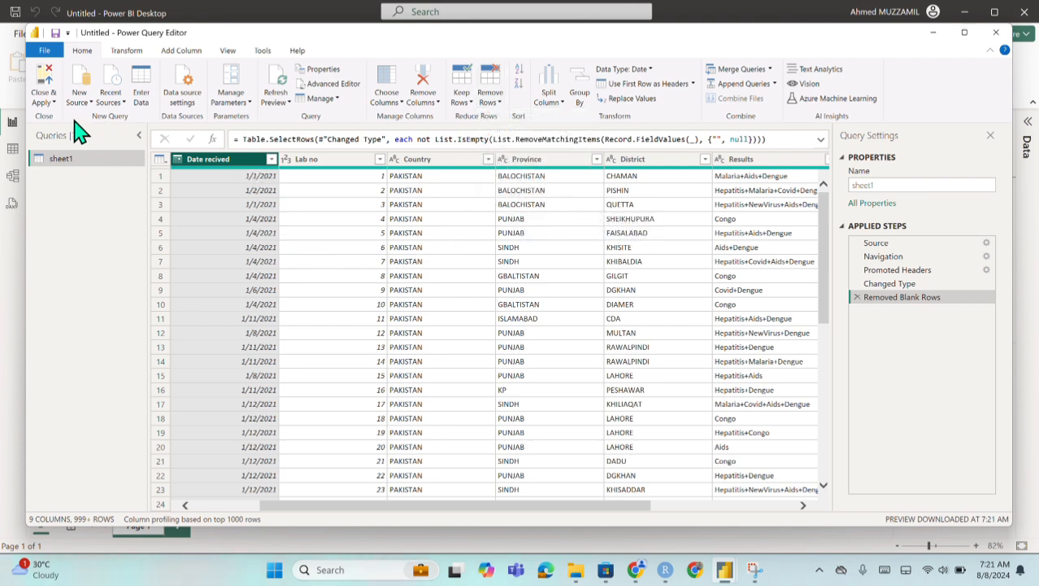
# Close the Power Query Editor to return to the report and expand the field list of sheet1.
pyautogui.click(48, 104)
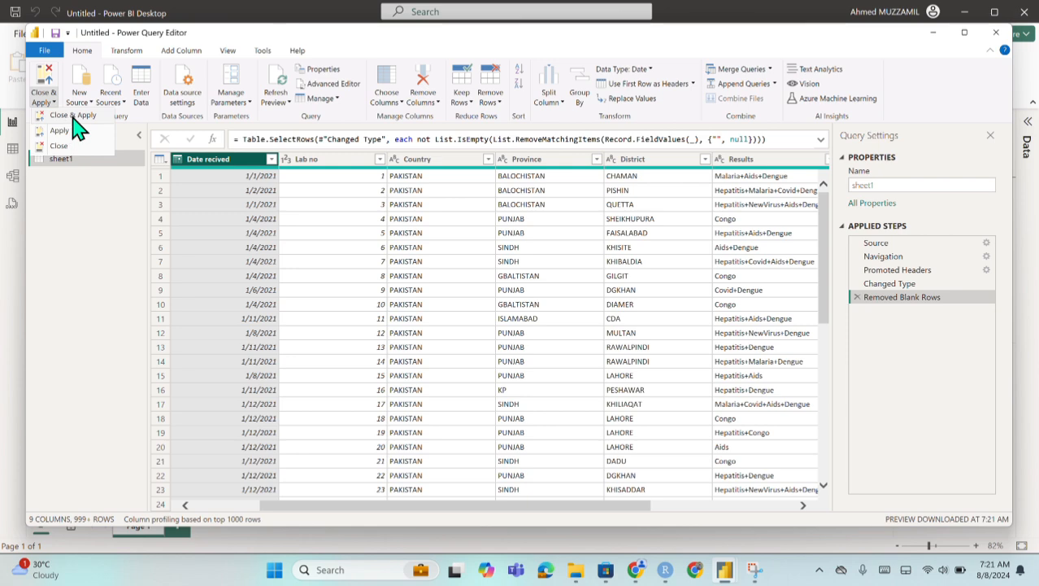
pyautogui.click(65, 146)
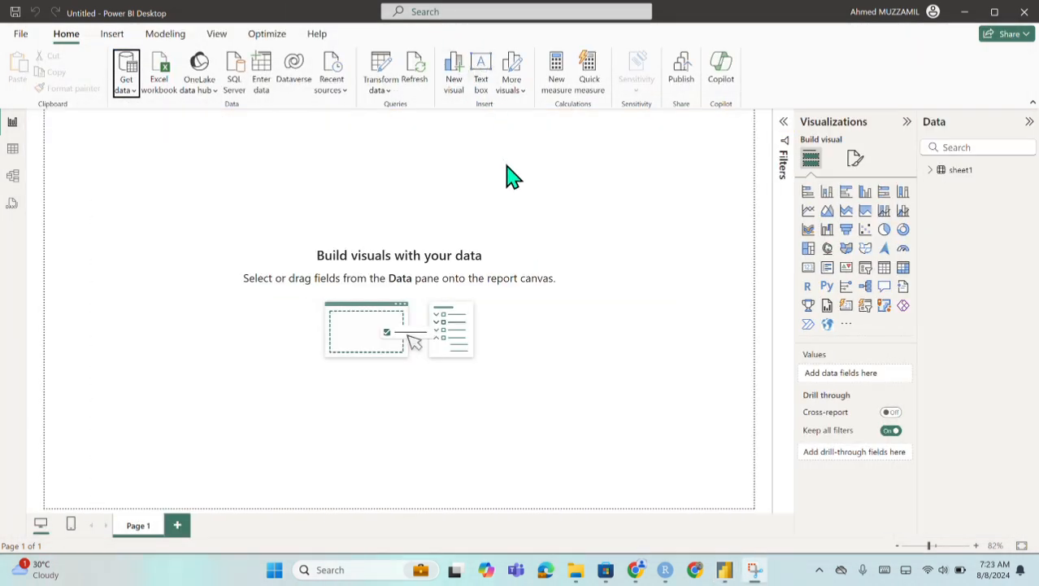
pyautogui.click(932, 170)
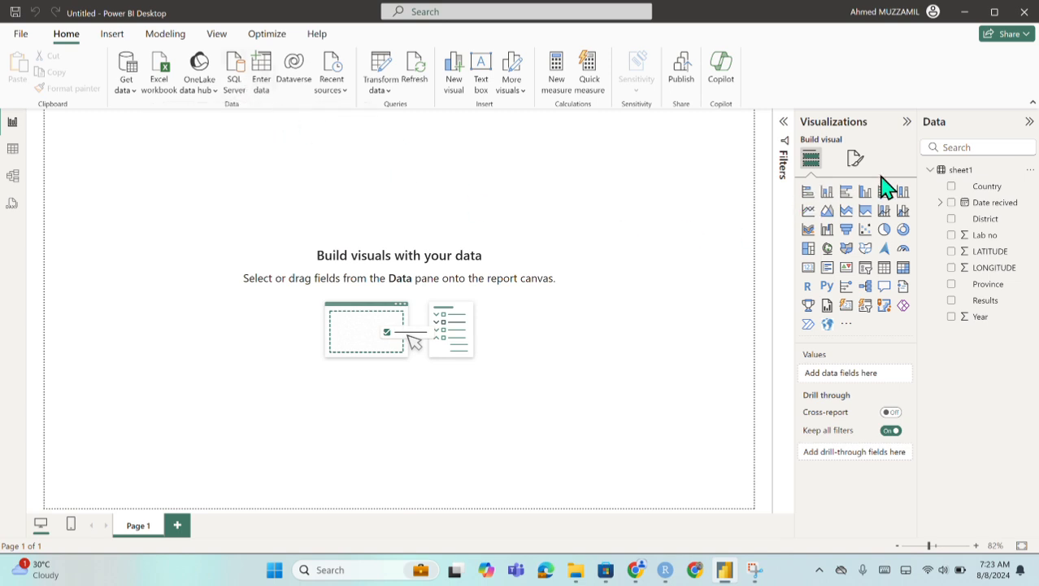
# Set the report page's canvas background to light blue with 52% transparency.
pyautogui.click(856, 161)
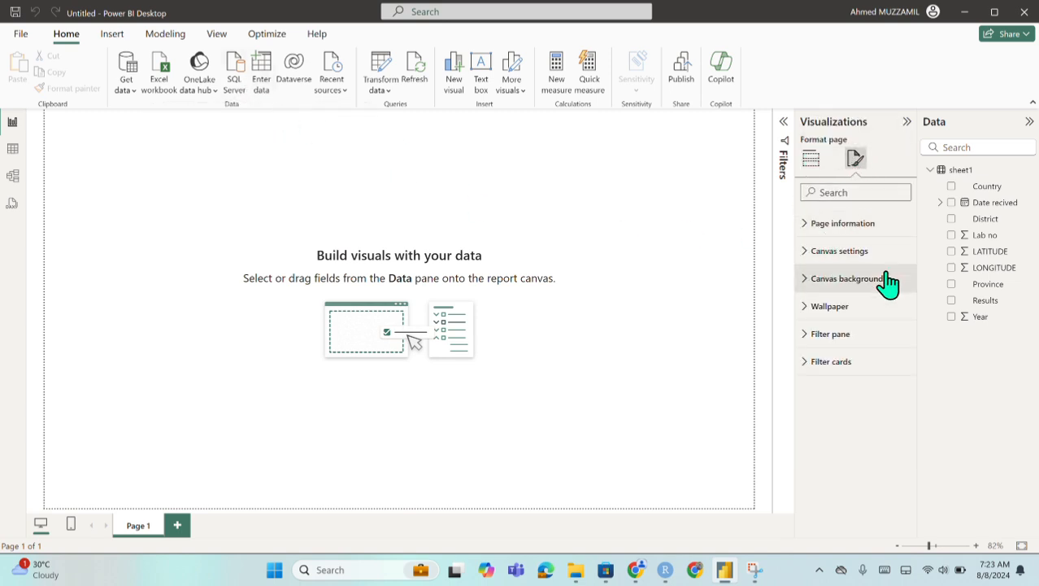
pyautogui.click(848, 281)
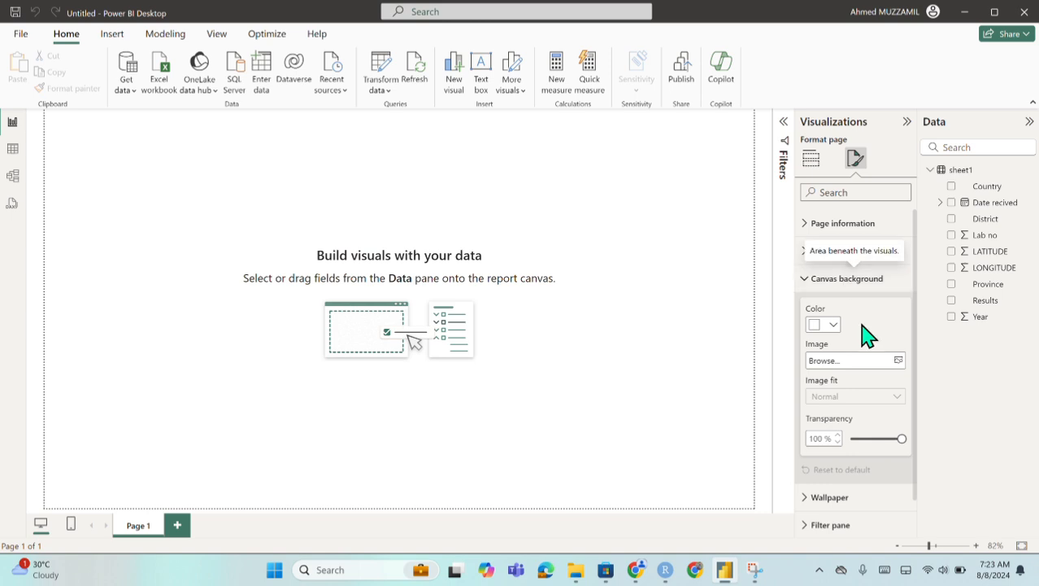
pyautogui.click(834, 324)
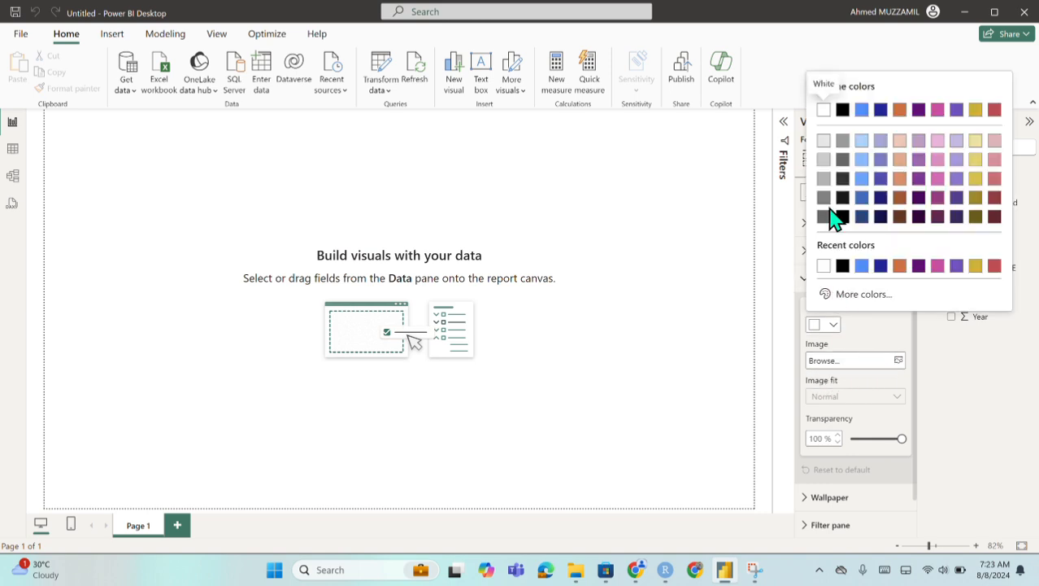
pyautogui.click(862, 139)
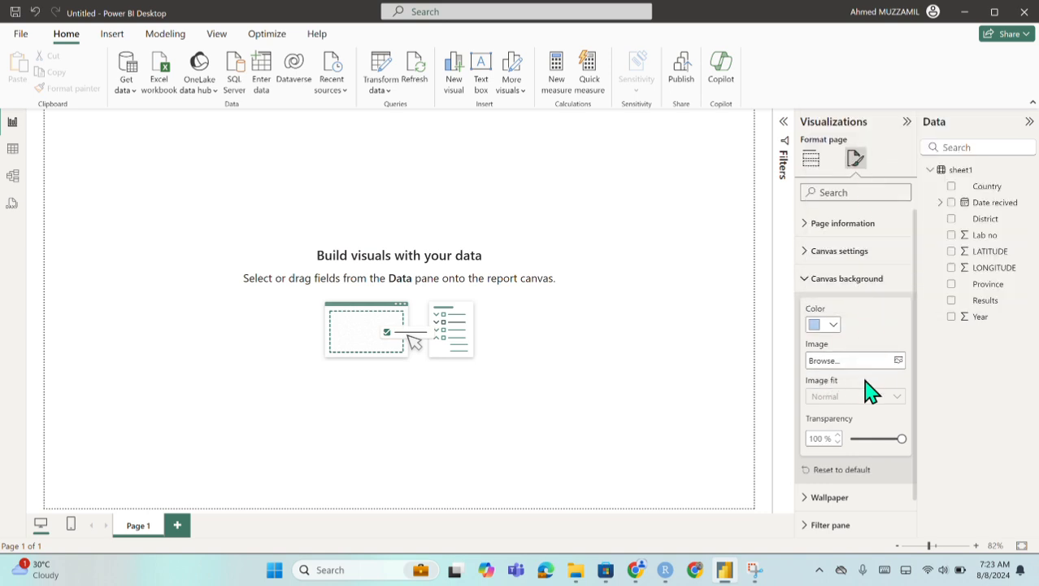
pyautogui.click(874, 439)
pyautogui.moveTo(872, 438); pyautogui.dragTo(886, 440)
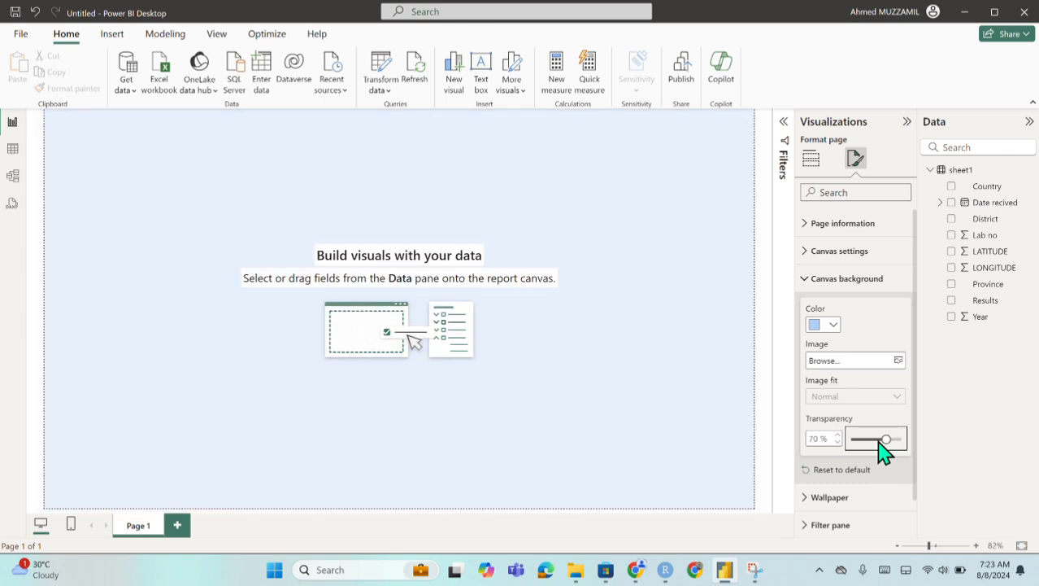
pyautogui.click(877, 437)
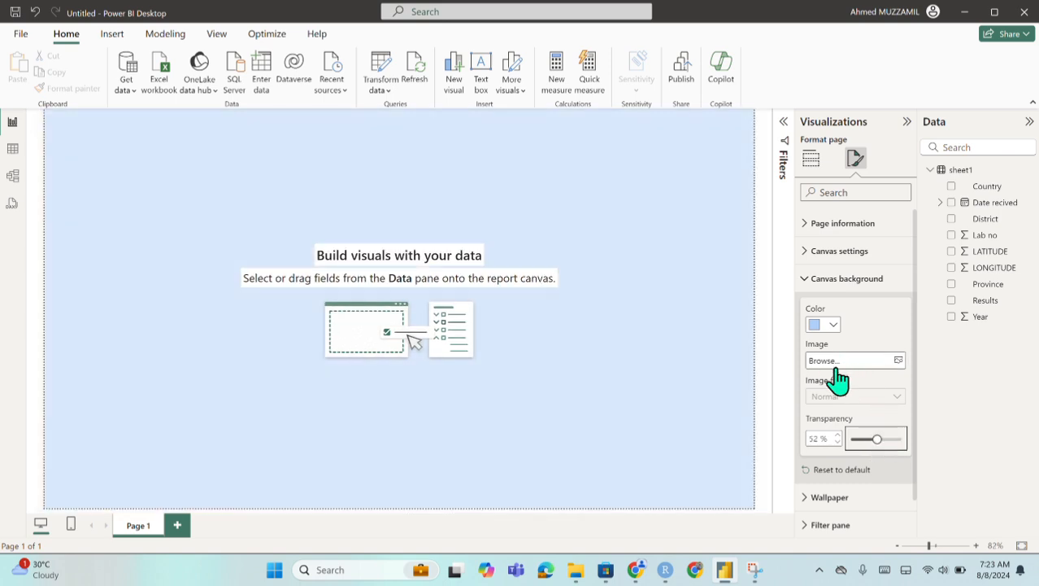
pyautogui.click(900, 363)
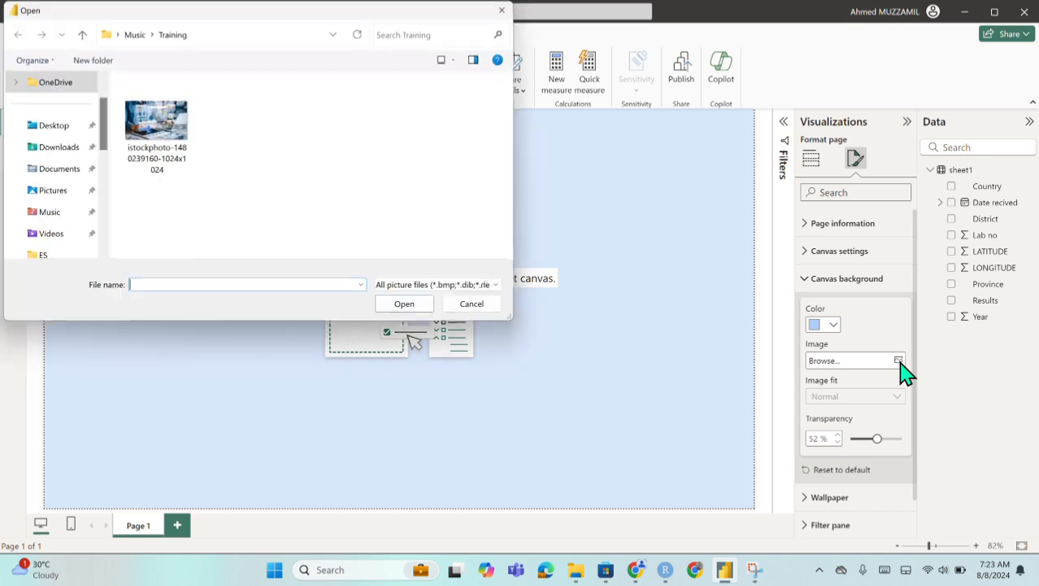
pyautogui.click(163, 171)
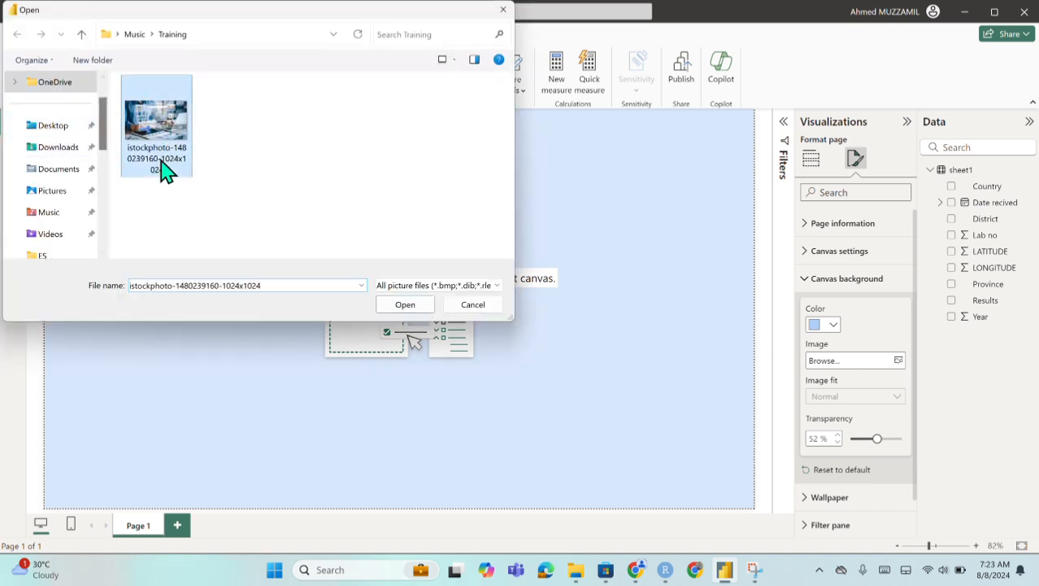
pyautogui.doubleClick(166, 171)
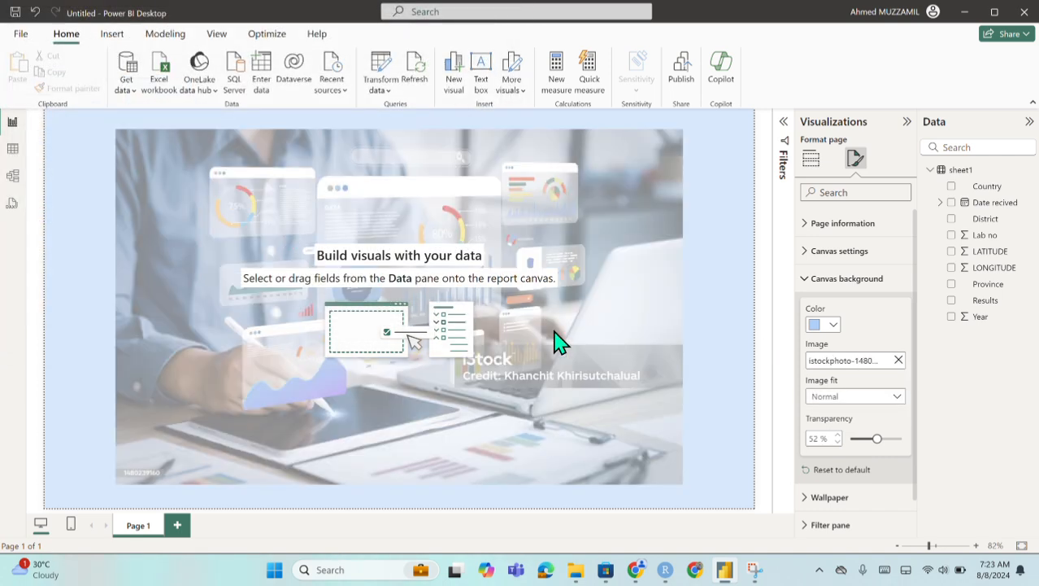
# Set the background image's fit to Fit and increase the canvas background's transparency so the picture looks fainter.
pyautogui.click(828, 396)
pyautogui.click(850, 426)
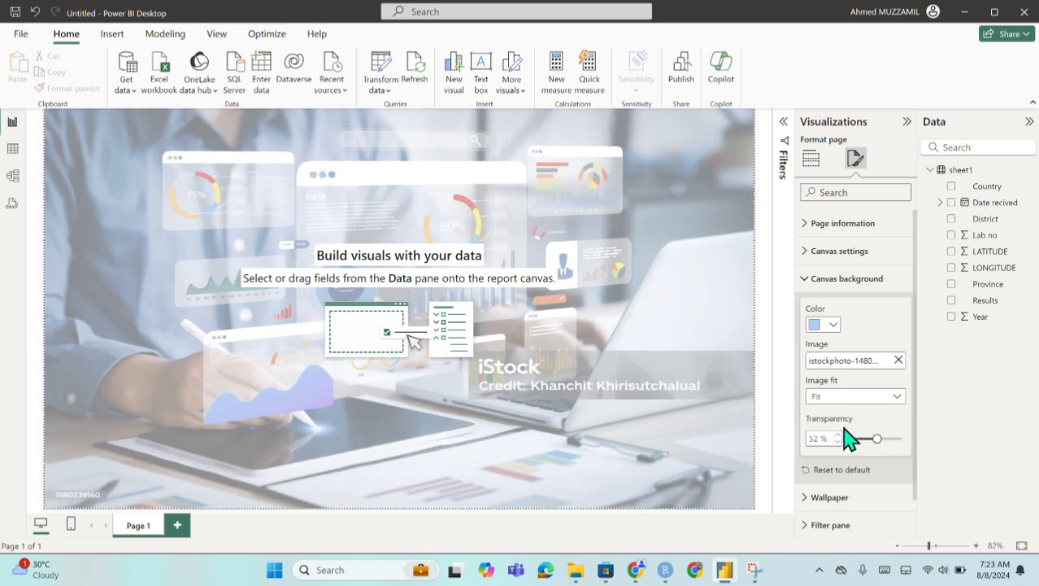
pyautogui.moveTo(876, 439)
pyautogui.mouseDown()
pyautogui.moveTo(901, 440)
pyautogui.moveTo(893, 445)
pyautogui.mouseUp()
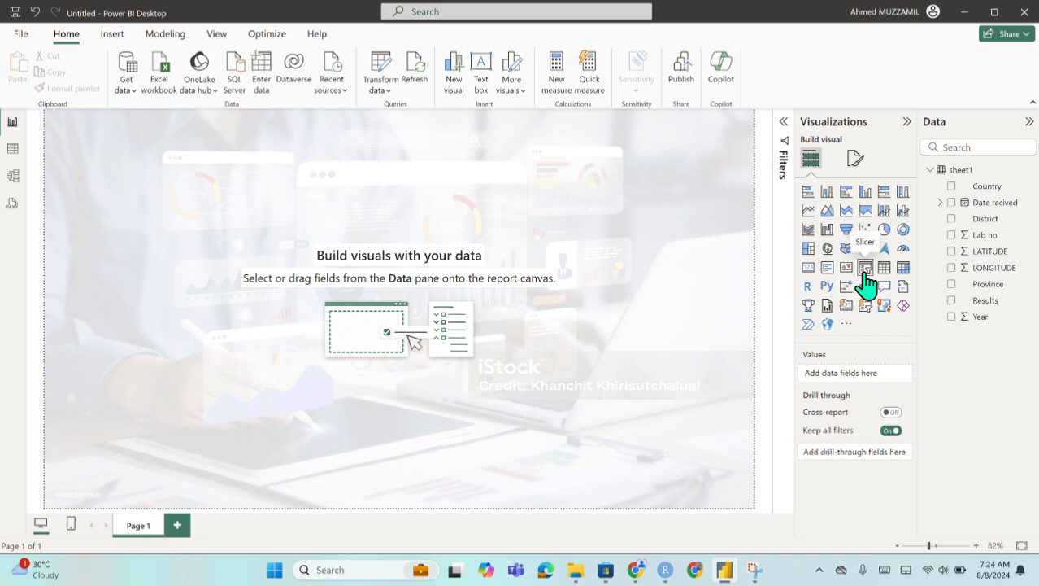
# Add a slicer to the report page and use Year as its field.
pyautogui.click(865, 274)
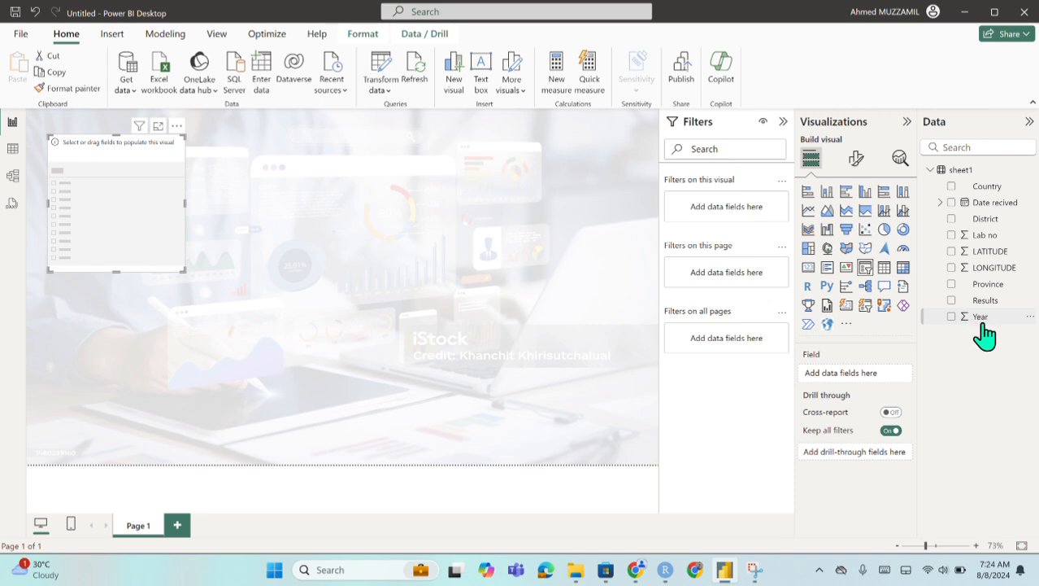
pyautogui.moveTo(982, 322); pyautogui.dragTo(859, 378)
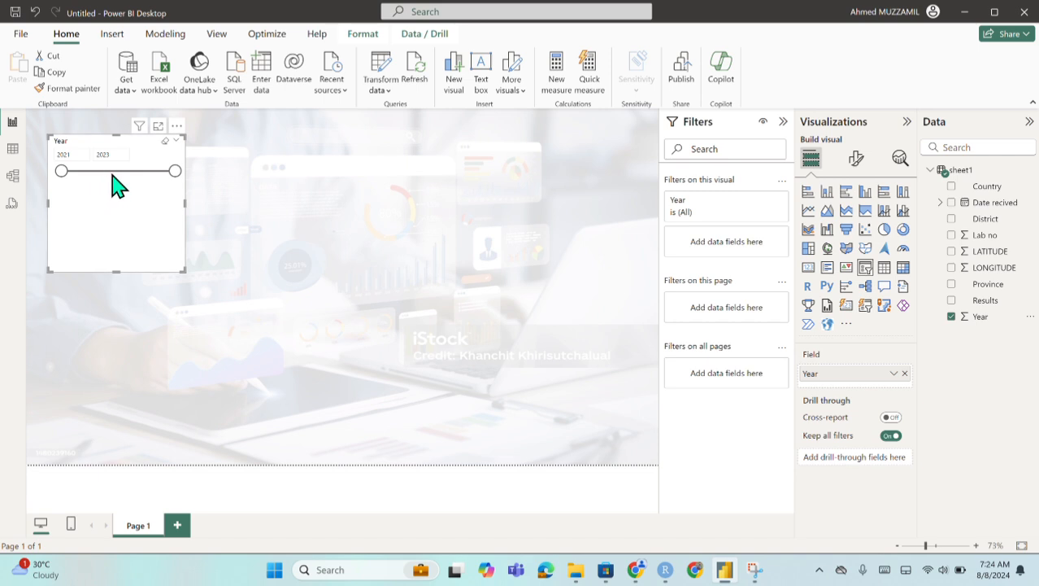
# Set the Year slicer's style to Dropdown in its slicer settings.
pyautogui.click(856, 158)
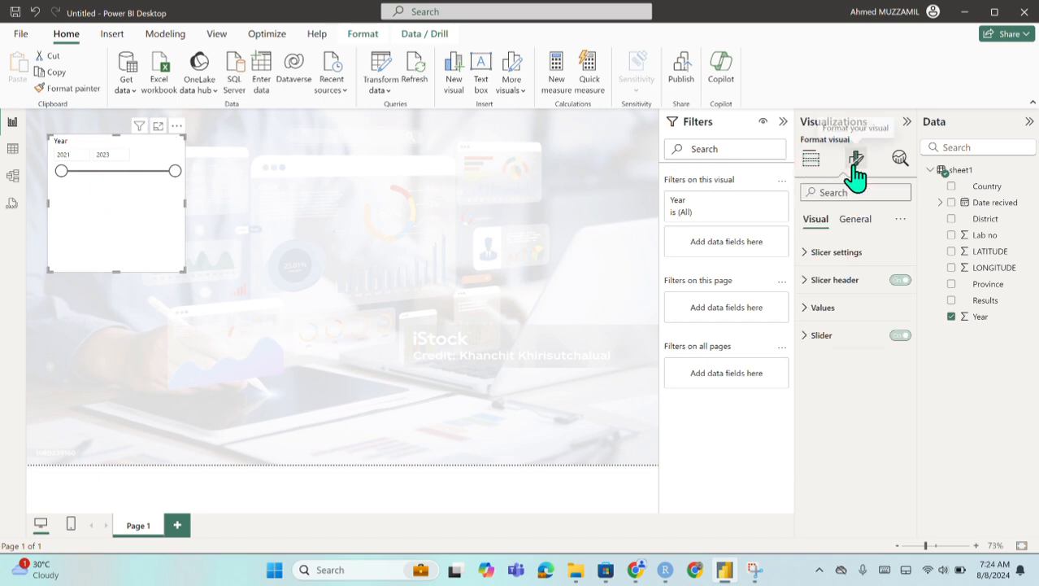
pyautogui.click(842, 259)
pyautogui.click(847, 325)
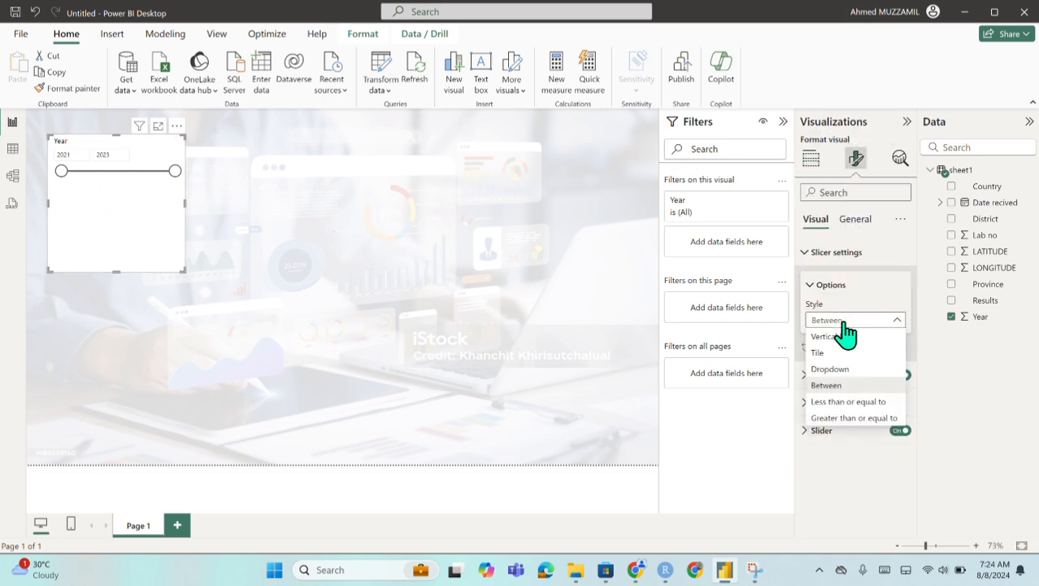
pyautogui.click(831, 368)
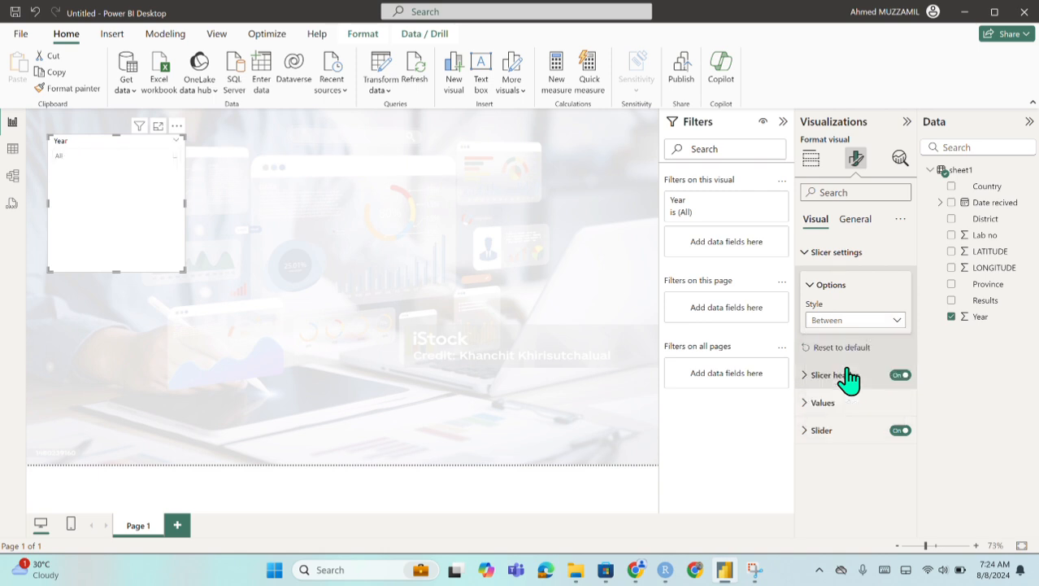
# Try the Tile style on the Year slicer and return it to Dropdown.
pyautogui.click(852, 326)
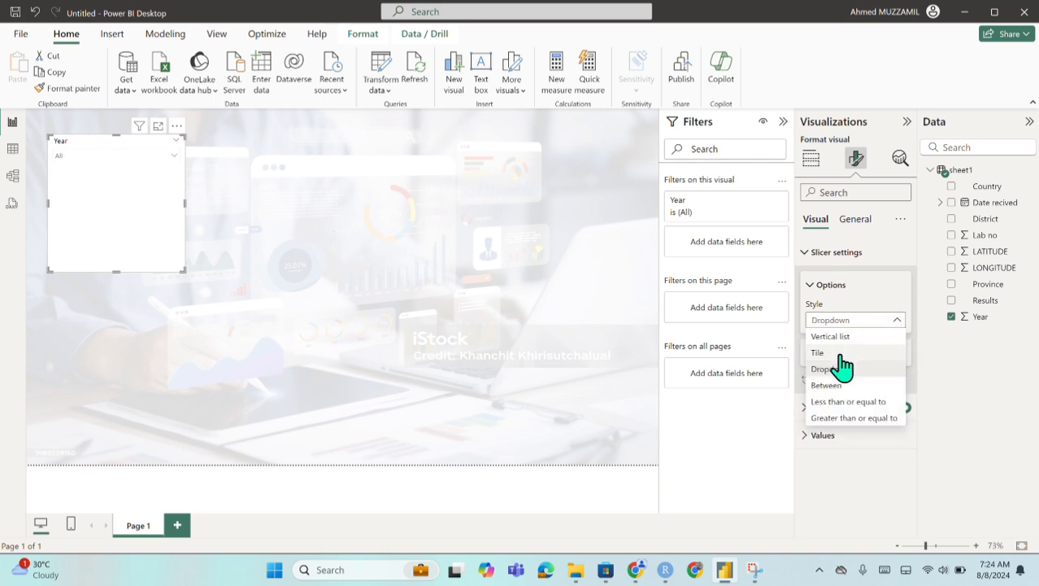
pyautogui.click(841, 352)
pyautogui.click(855, 322)
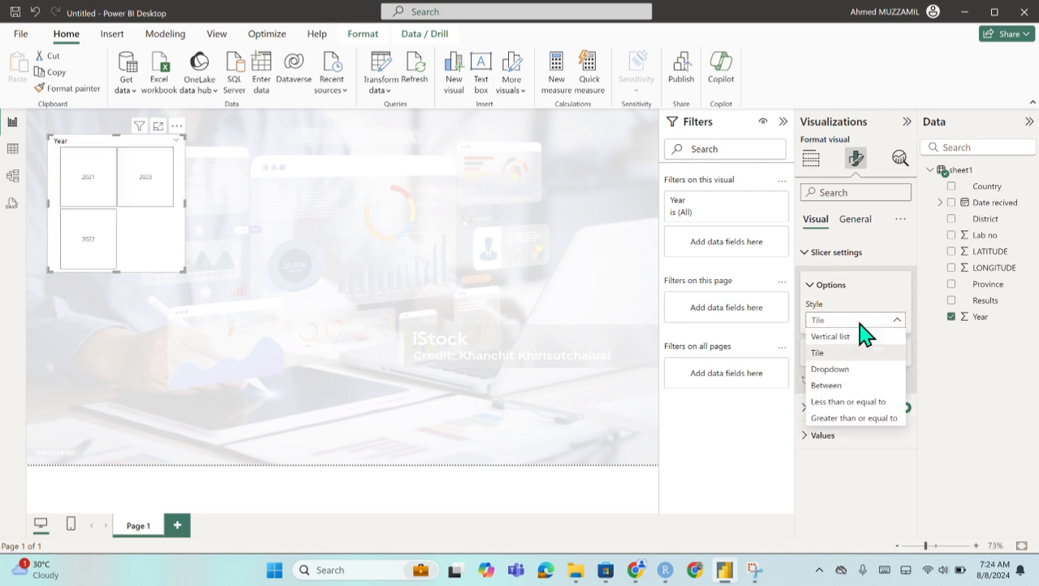
pyautogui.click(849, 369)
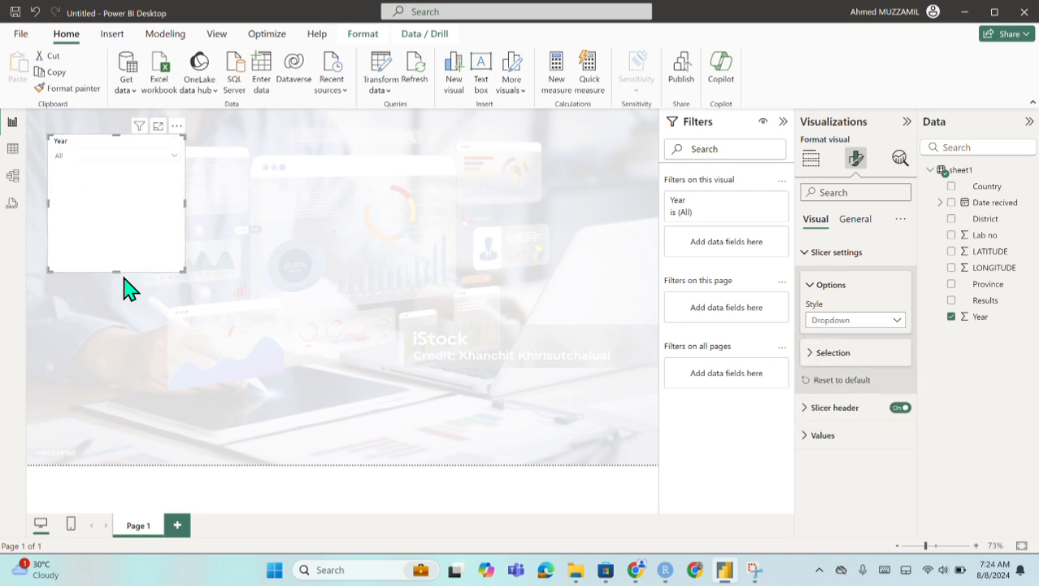
# Reduce the Year slicer's height so it only spans its header and the dropdown row.
pyautogui.moveTo(117, 271); pyautogui.dragTo(115, 177)
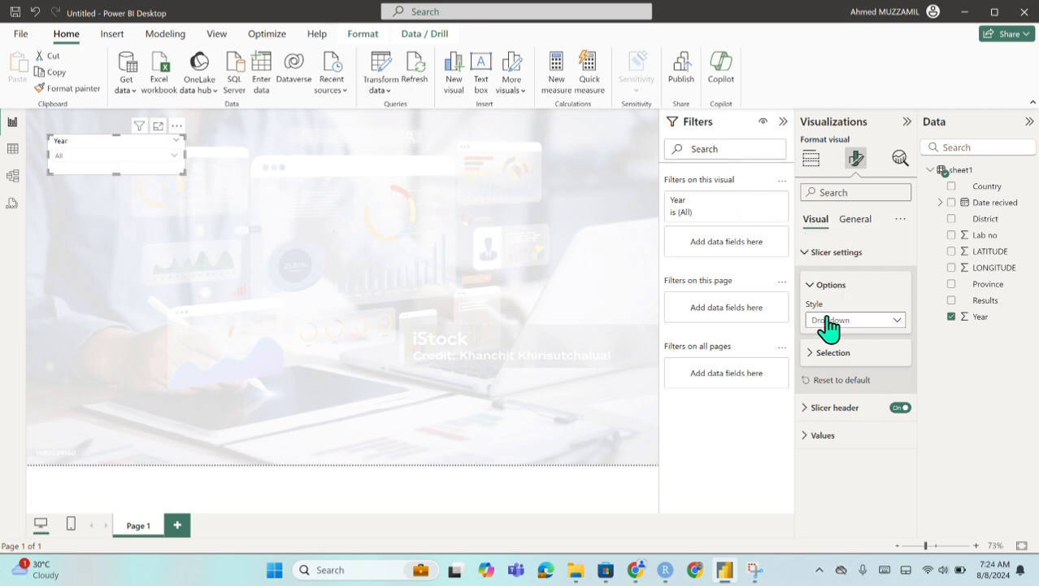
# Enable the "Select all" option in the Year slicer's selection settings.
pyautogui.click(816, 353)
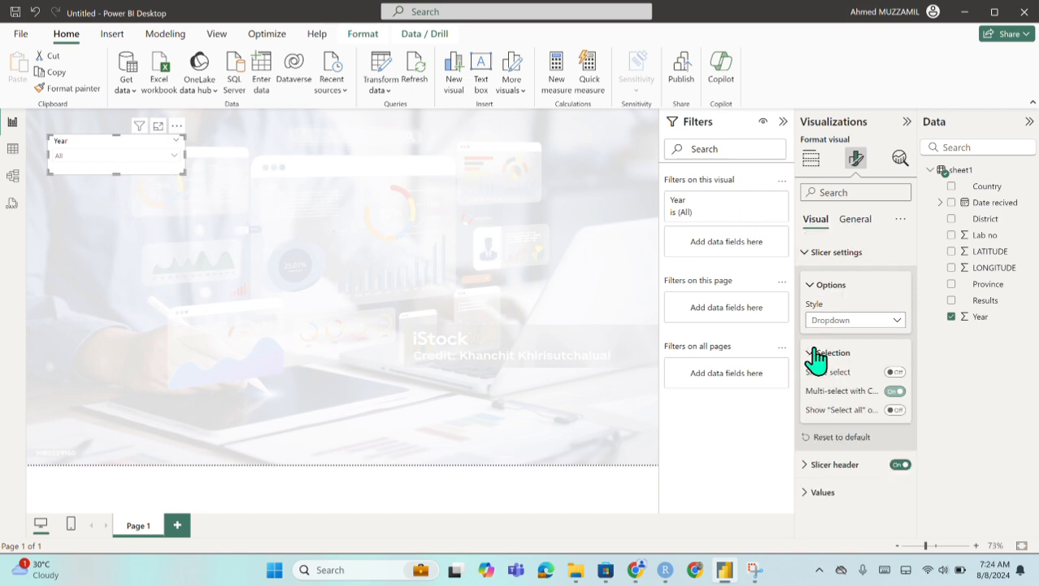
pyautogui.click(894, 409)
# Give the Year slicer a light blue background with 67% transparency in its general effects settings.
pyautogui.click(854, 231)
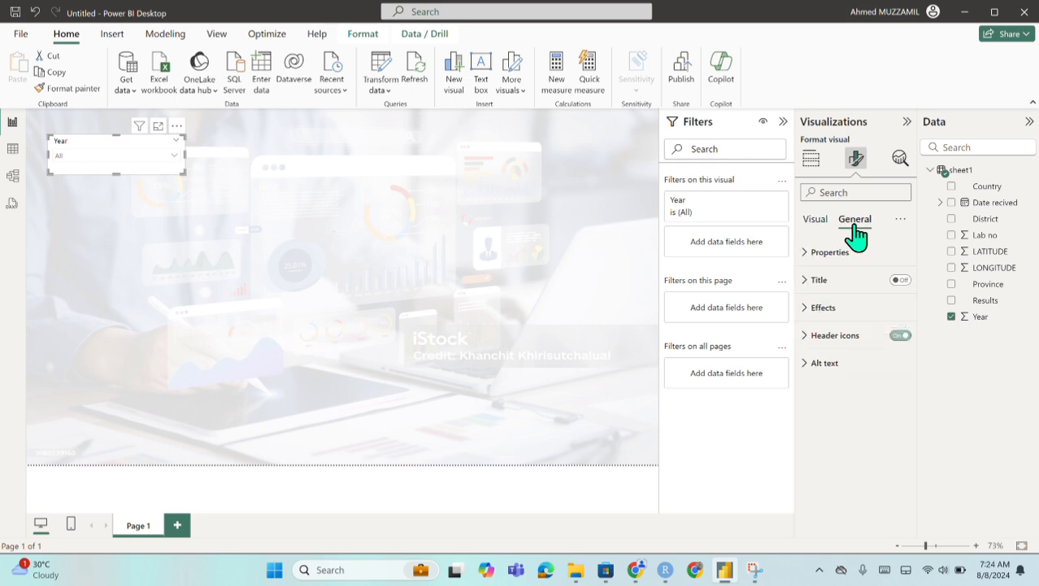
pyautogui.click(856, 314)
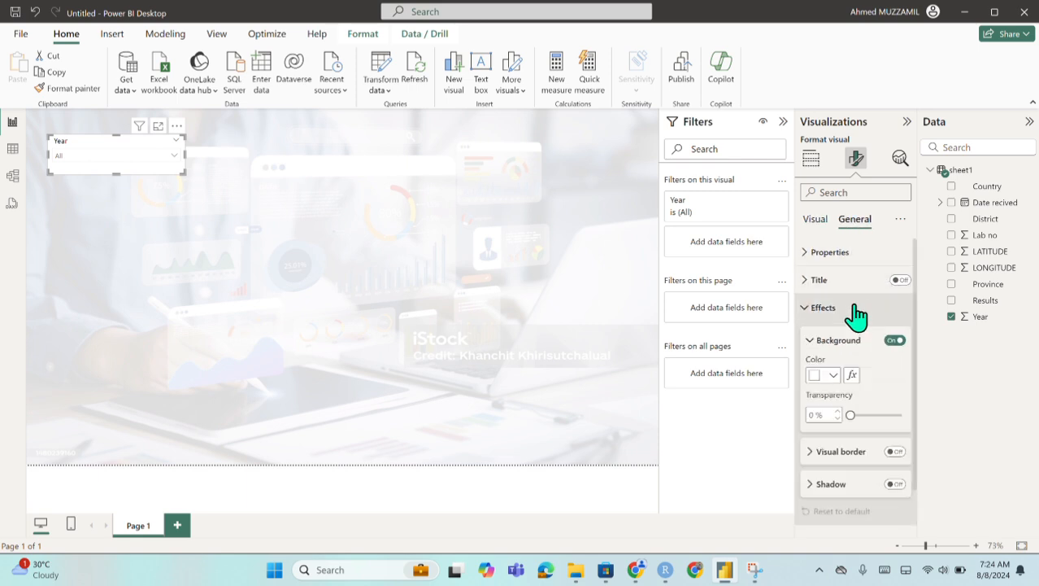
pyautogui.click(833, 375)
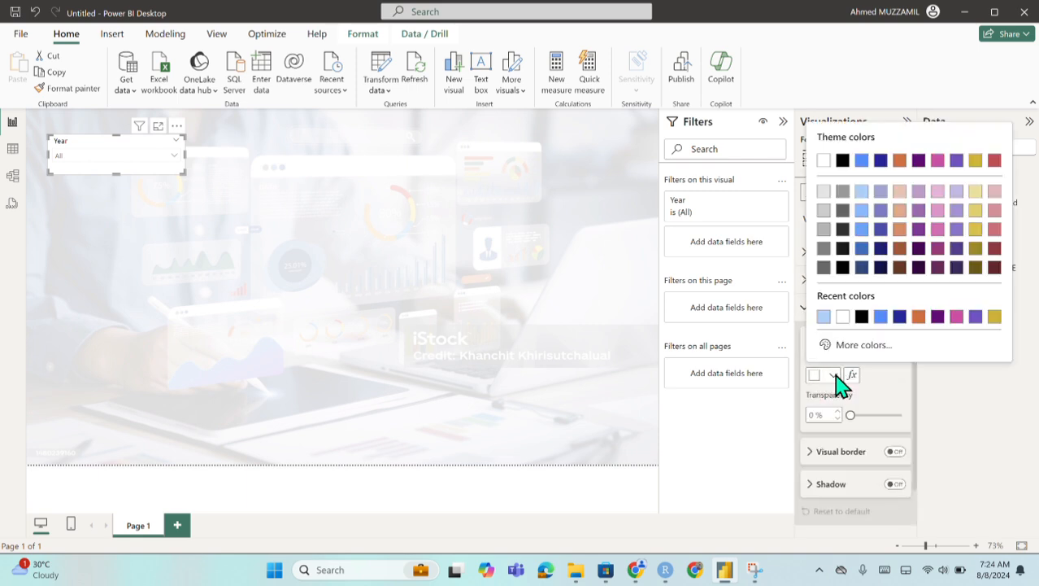
pyautogui.click(860, 209)
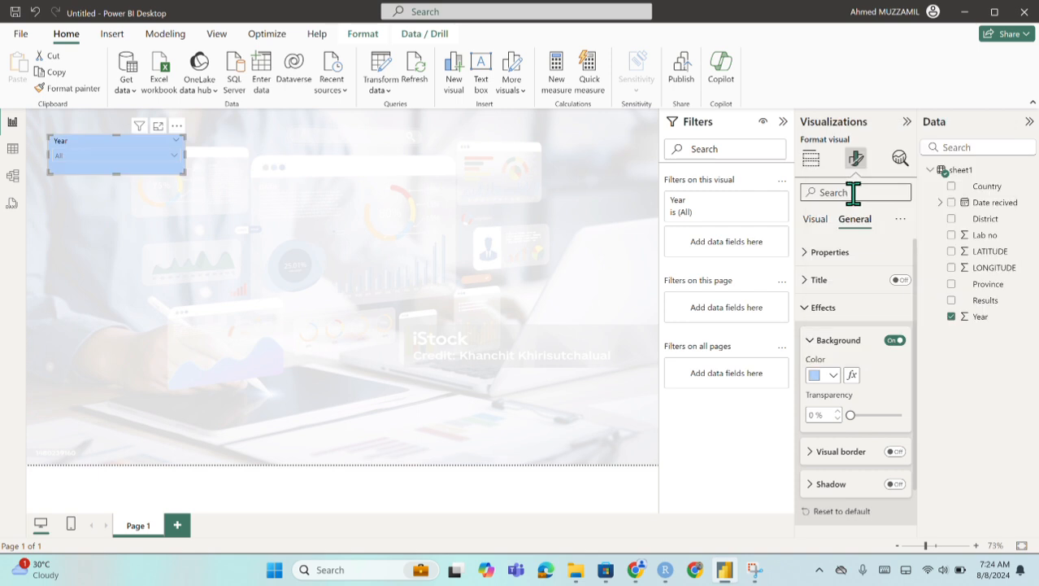
pyautogui.click(868, 414)
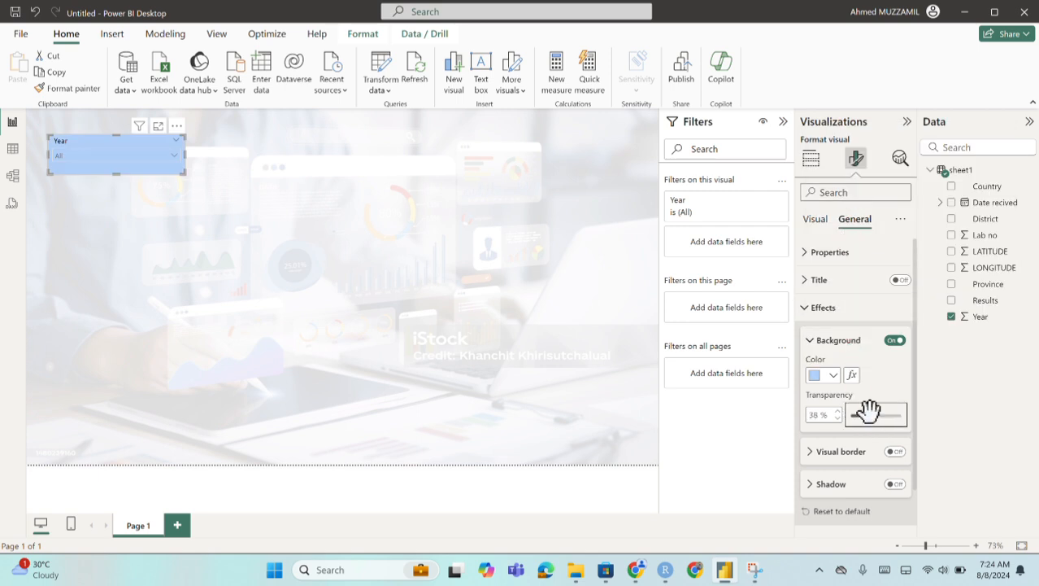
pyautogui.moveTo(869, 411); pyautogui.dragTo(897, 414)
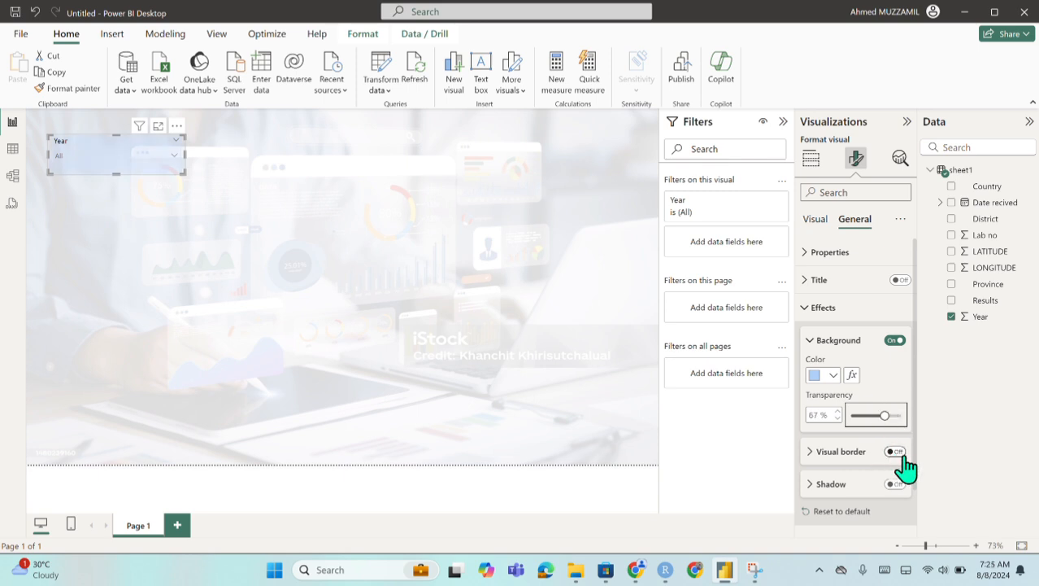
# Turn on the Year slicer's visual border and shadow, and shift it slightly down toward the page's left edge.
pyautogui.click(894, 452)
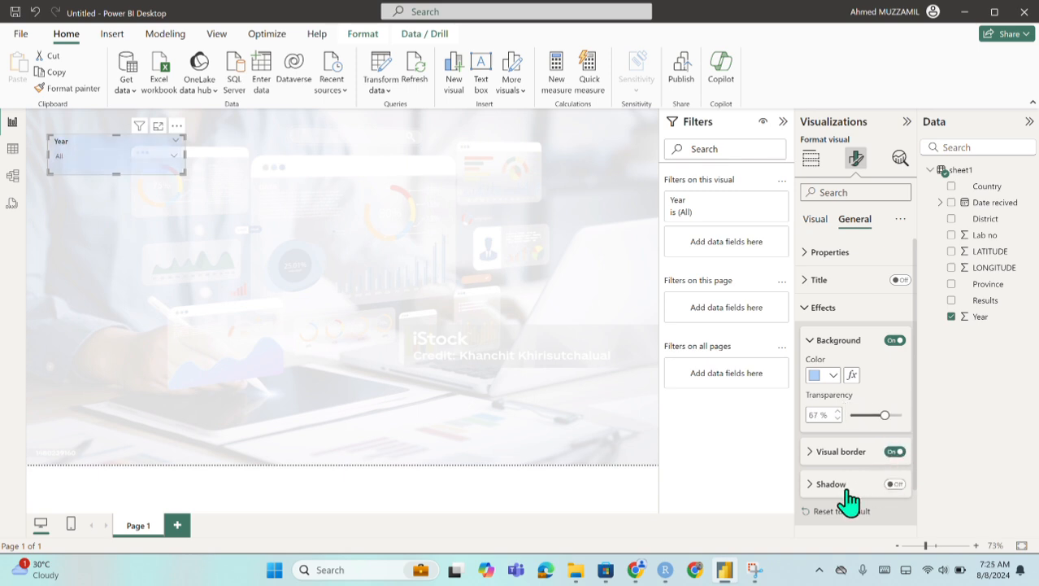
pyautogui.click(893, 485)
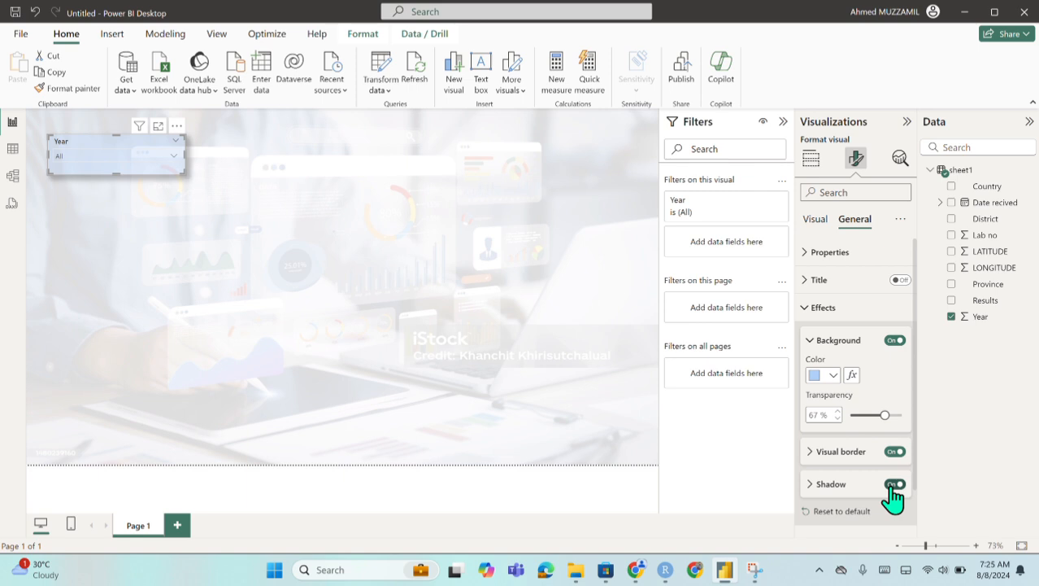
pyautogui.moveTo(168, 170); pyautogui.dragTo(150, 177)
pyautogui.click(214, 217)
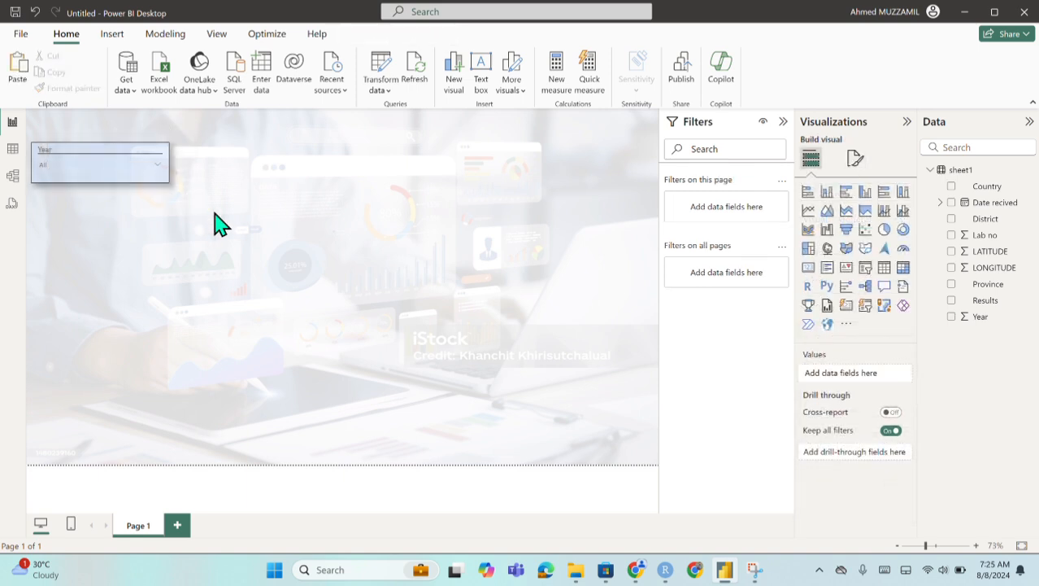
# Paste a copy of the Year slicer below the original, replace its field with Province, and check its dropdown list.
pyautogui.hotkey('ctrl', 'v')
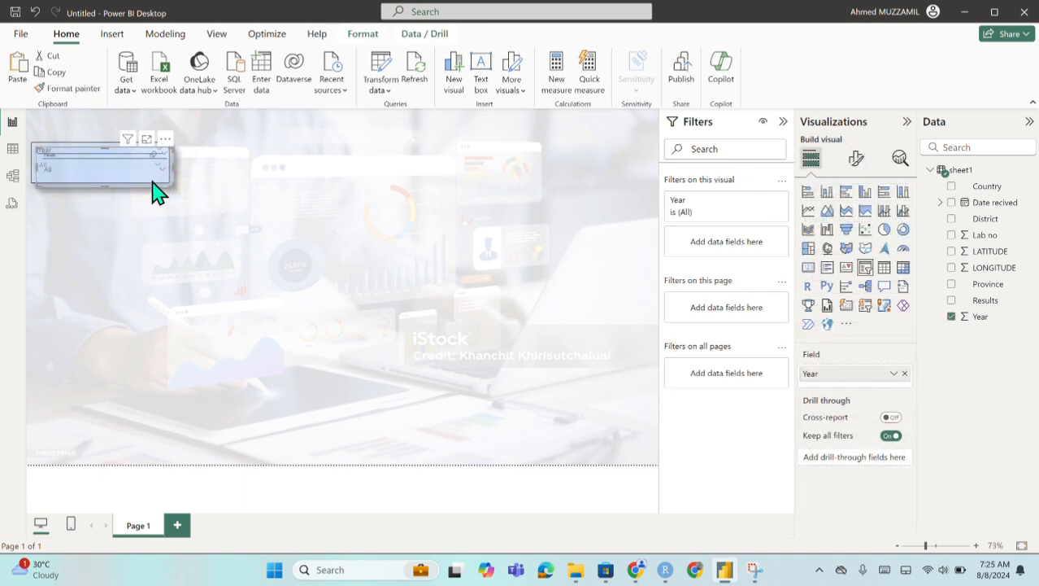
pyautogui.moveTo(156, 193); pyautogui.dragTo(155, 236)
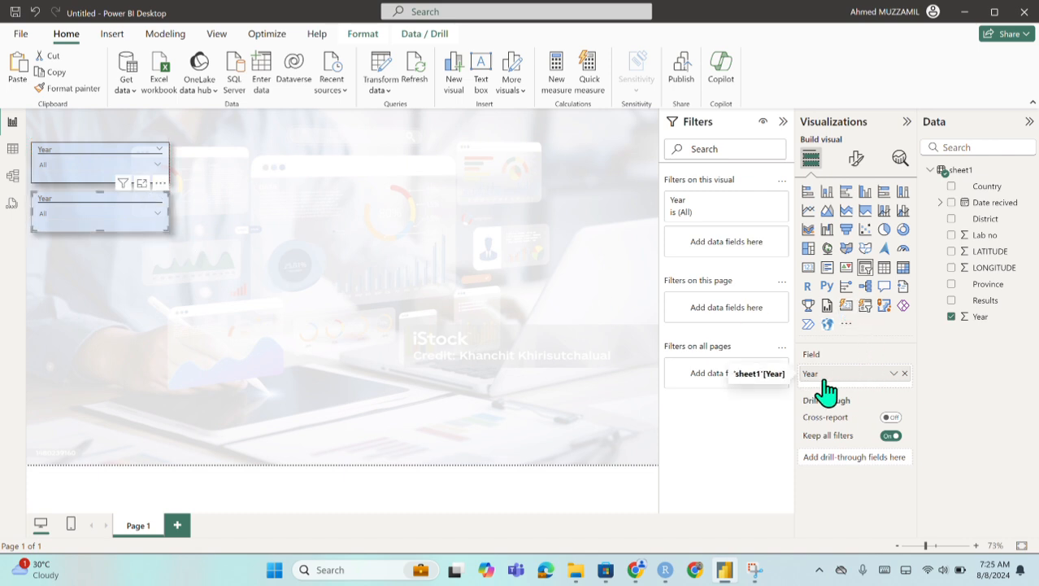
pyautogui.click(905, 374)
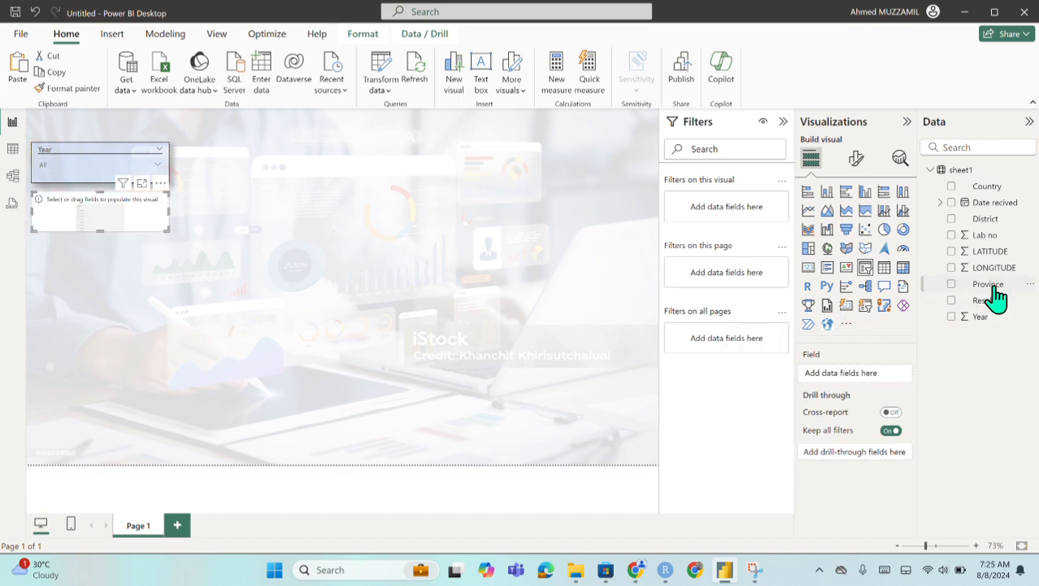
pyautogui.moveTo(993, 286); pyautogui.dragTo(856, 376)
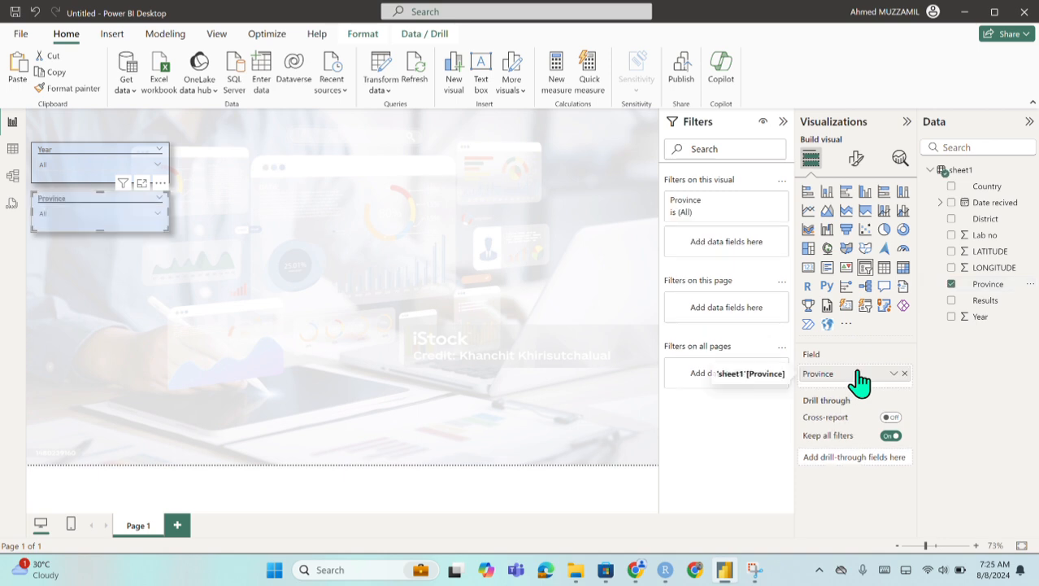
pyautogui.click(150, 254)
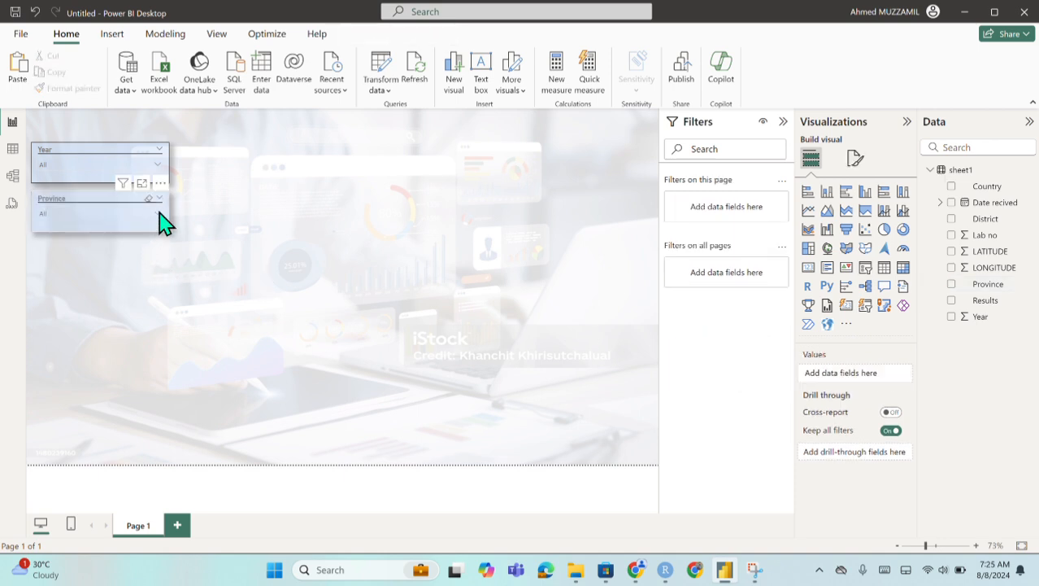
pyautogui.click(158, 214)
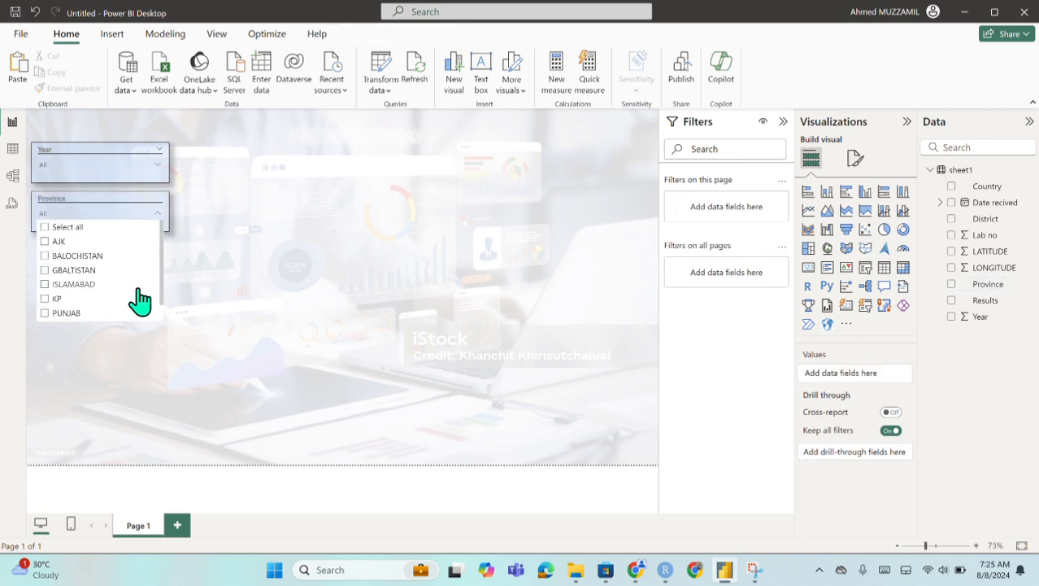
pyautogui.click(163, 221)
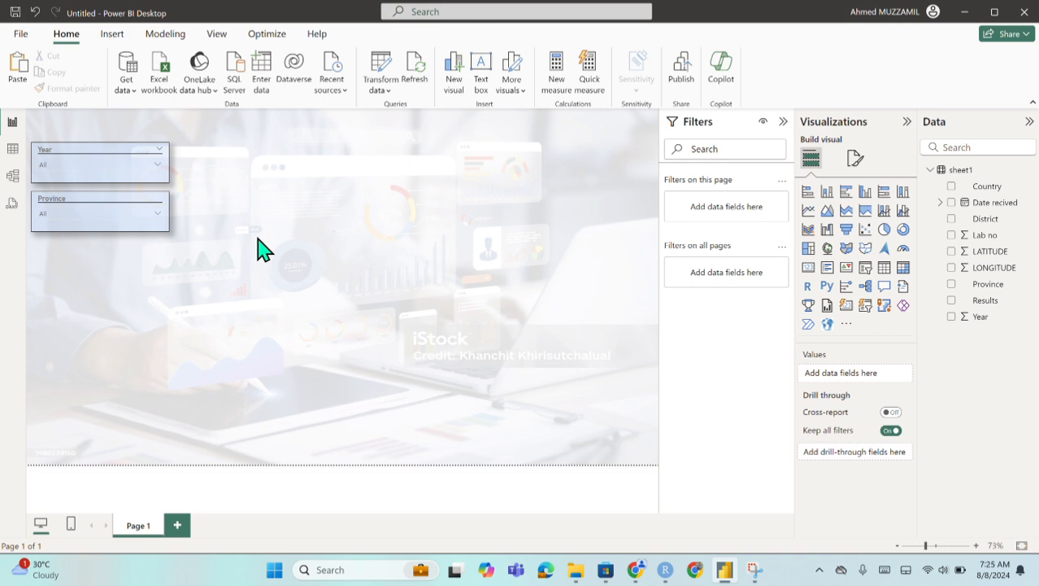
# Paste another slicer copy below the Province slicer and replace its Year field with District.
pyautogui.hotkey('ctrl', 'v')
pyautogui.moveTo(138, 264); pyautogui.dragTo(126, 268)
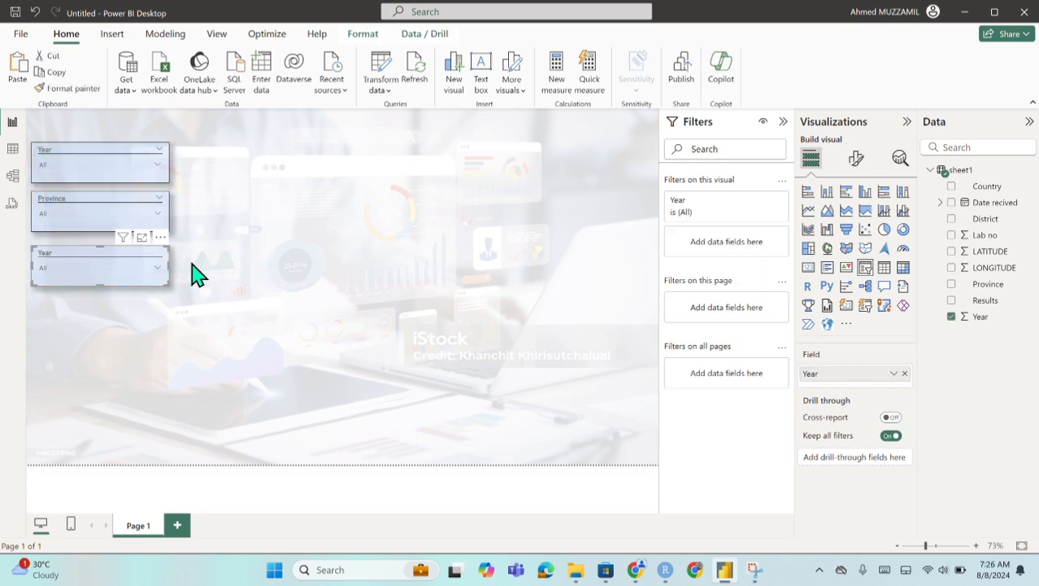
pyautogui.click(904, 374)
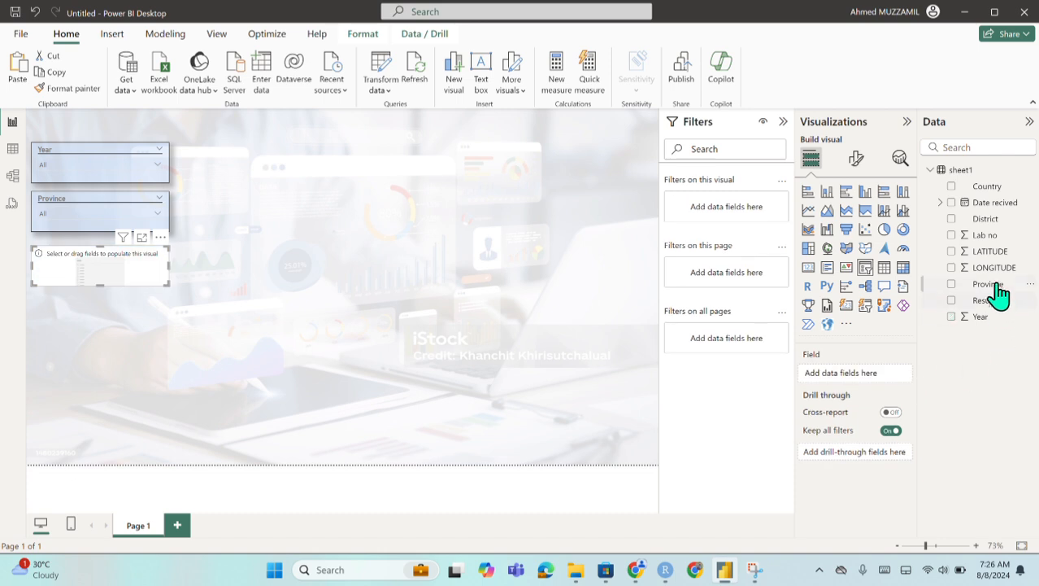
pyautogui.moveTo(985, 218); pyautogui.dragTo(874, 388)
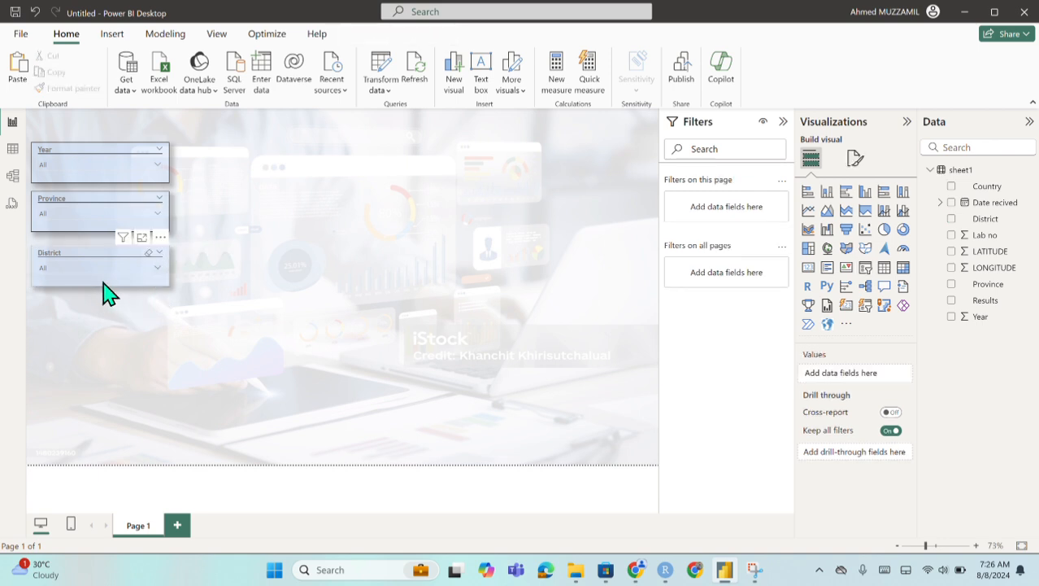
# Move the District, Province and Year slicers down along the page's left edge, leaving space above them.
pyautogui.moveTo(105, 276); pyautogui.dragTo(102, 318)
pyautogui.moveTo(98, 226); pyautogui.dragTo(84, 290)
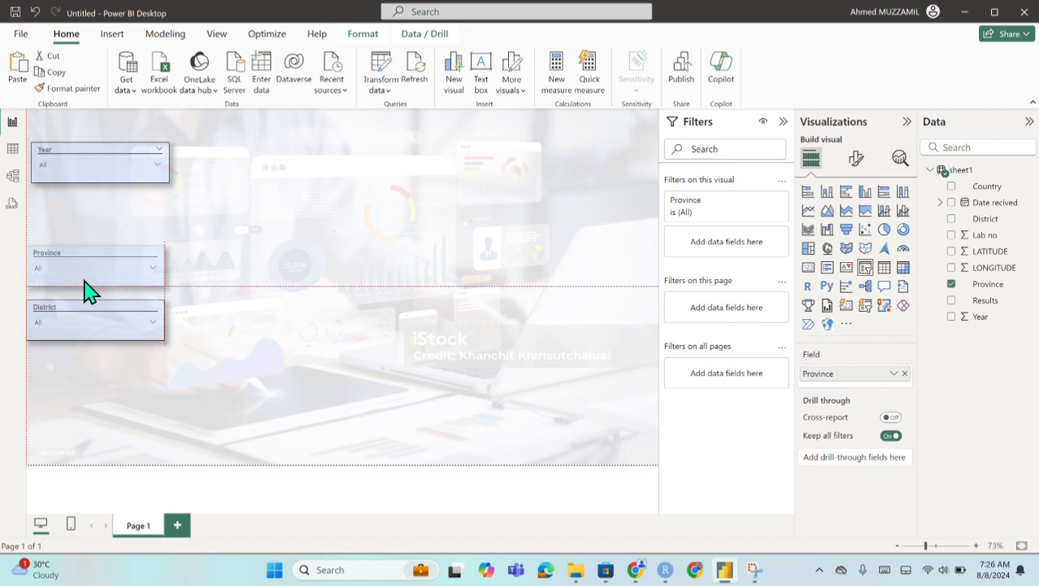
pyautogui.moveTo(95, 179); pyautogui.dragTo(91, 227)
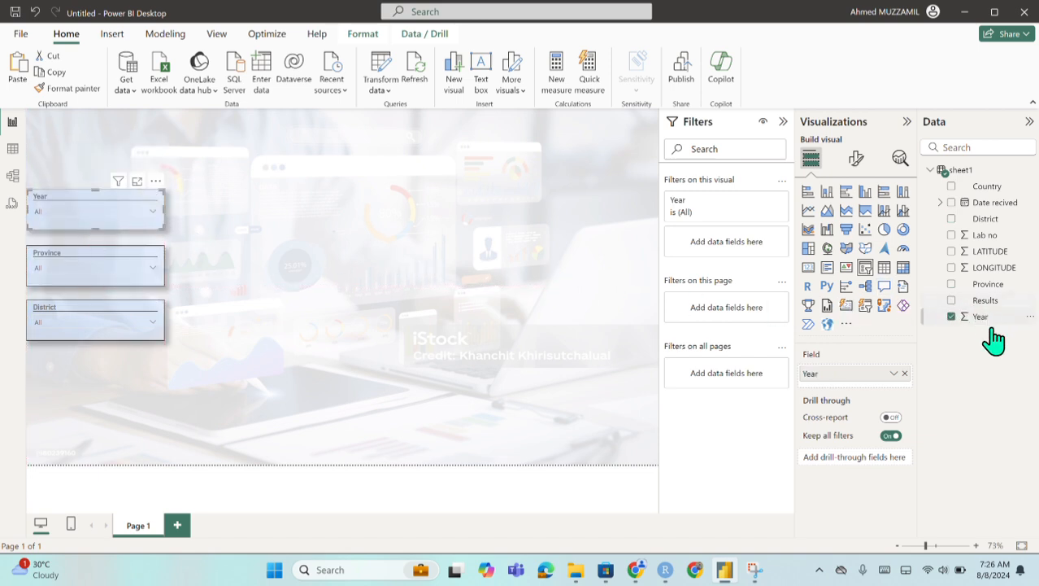
# Paste a slicer copy below the District slicer, replace its Year field with Results, and look through its dropdown list.
pyautogui.click(381, 350)
pyautogui.hotkey('ctrl', 'v')
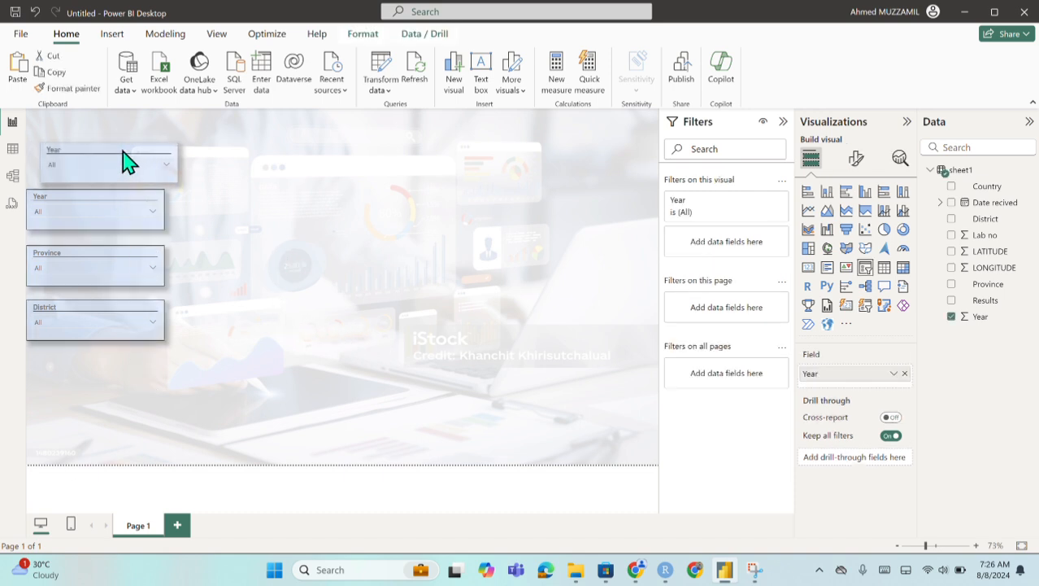
pyautogui.moveTo(123, 161); pyautogui.dragTo(103, 371)
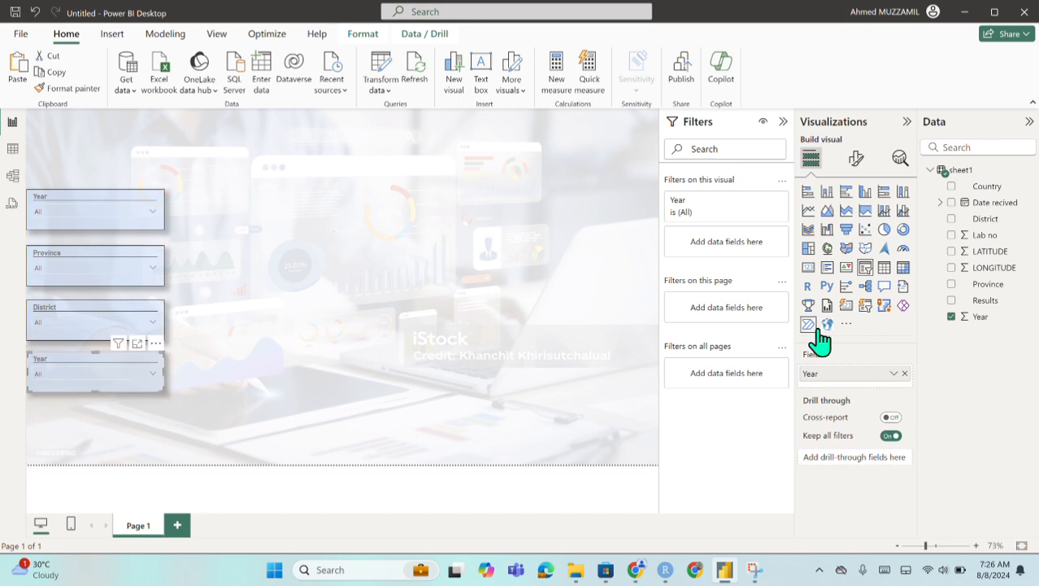
pyautogui.click(978, 316)
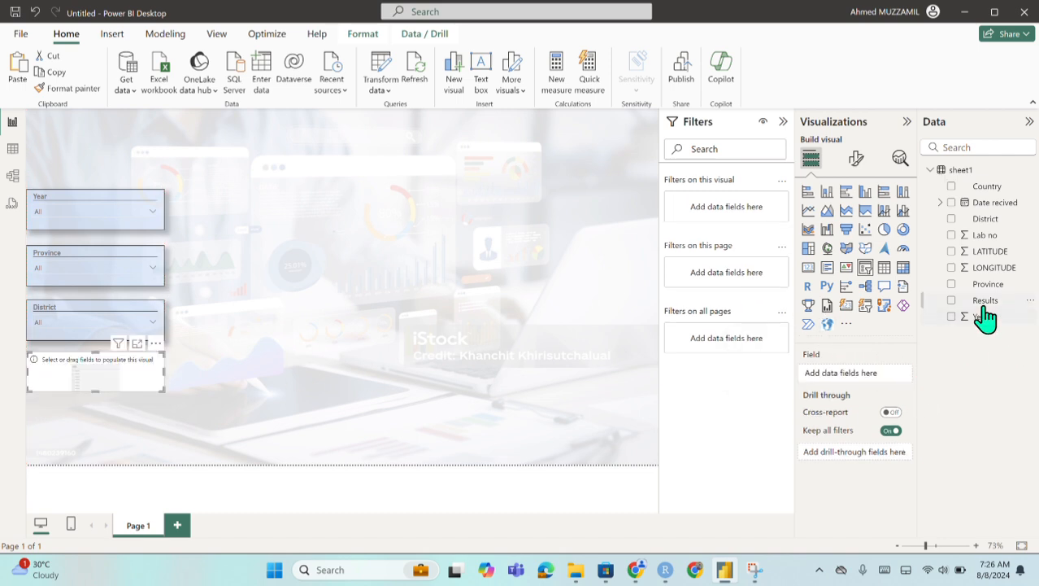
pyautogui.moveTo(988, 303); pyautogui.dragTo(888, 388)
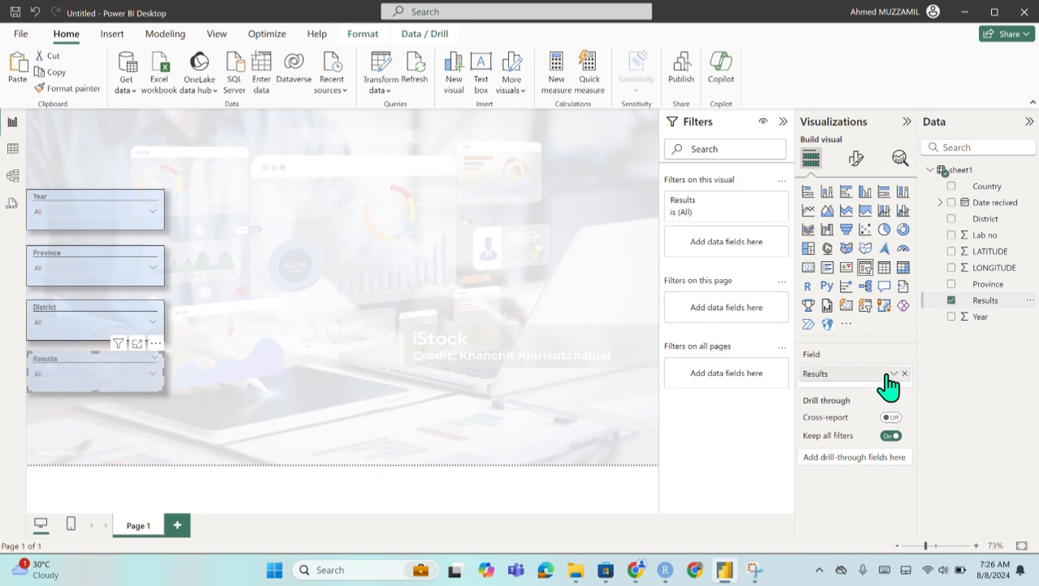
pyautogui.click(152, 375)
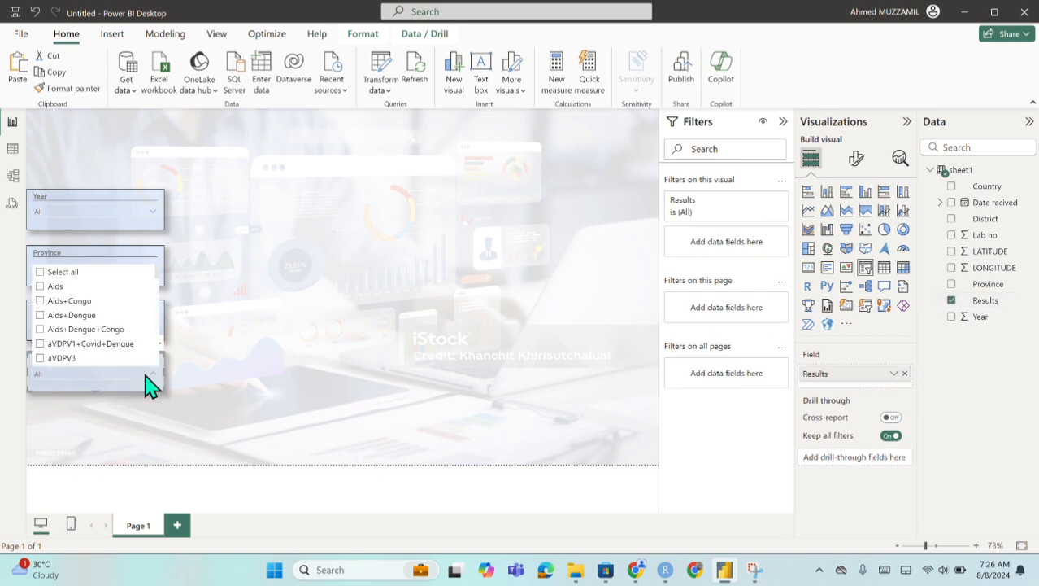
pyautogui.scroll(-6, 119, 321)
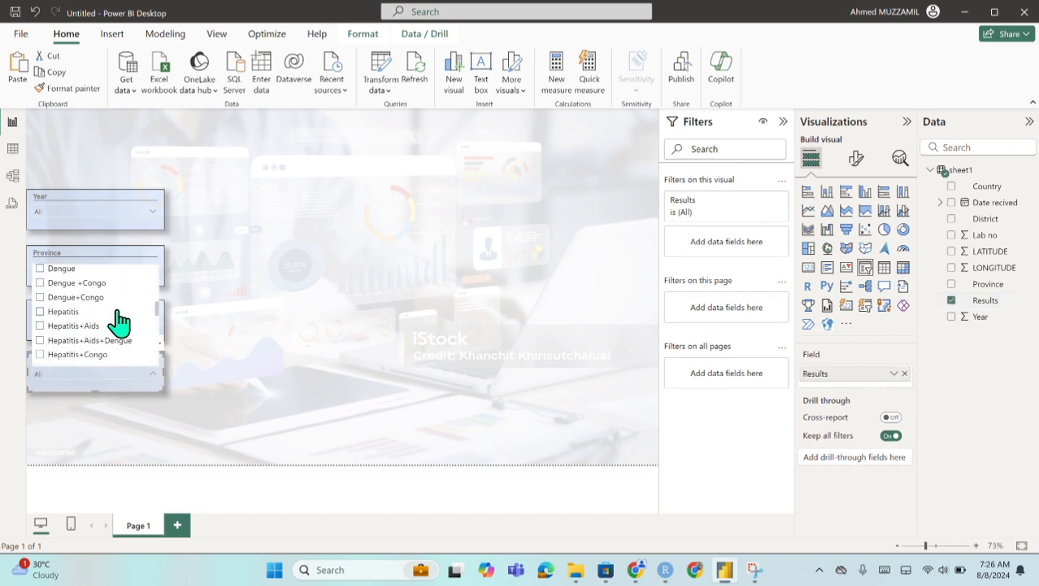
pyautogui.scroll(6, 118, 321)
pyautogui.click(201, 374)
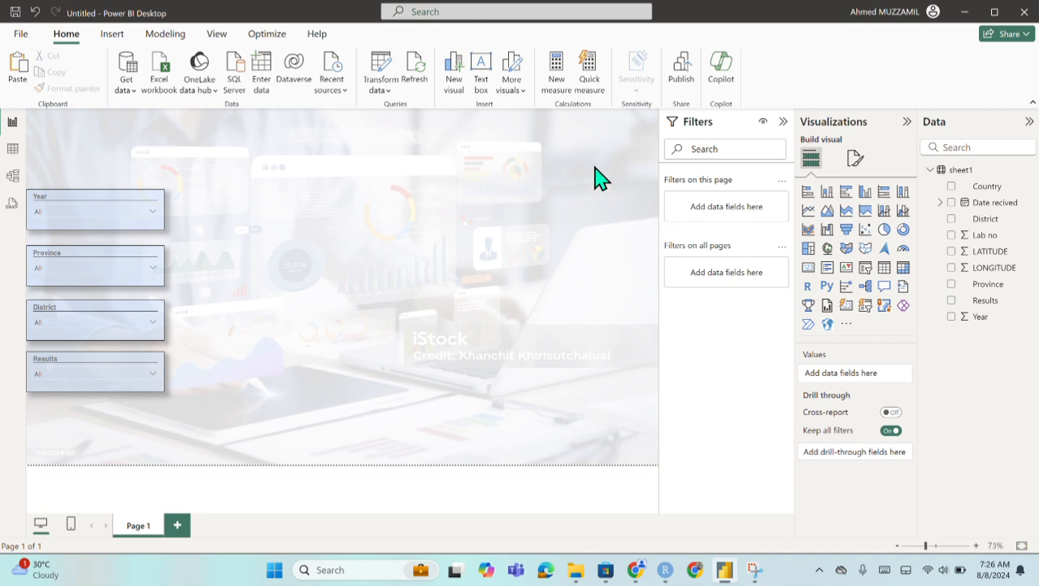
# Add a text box reading "Lab Data Analysis" at font size 24 and reduce its height to fit the text.
pyautogui.click(483, 85)
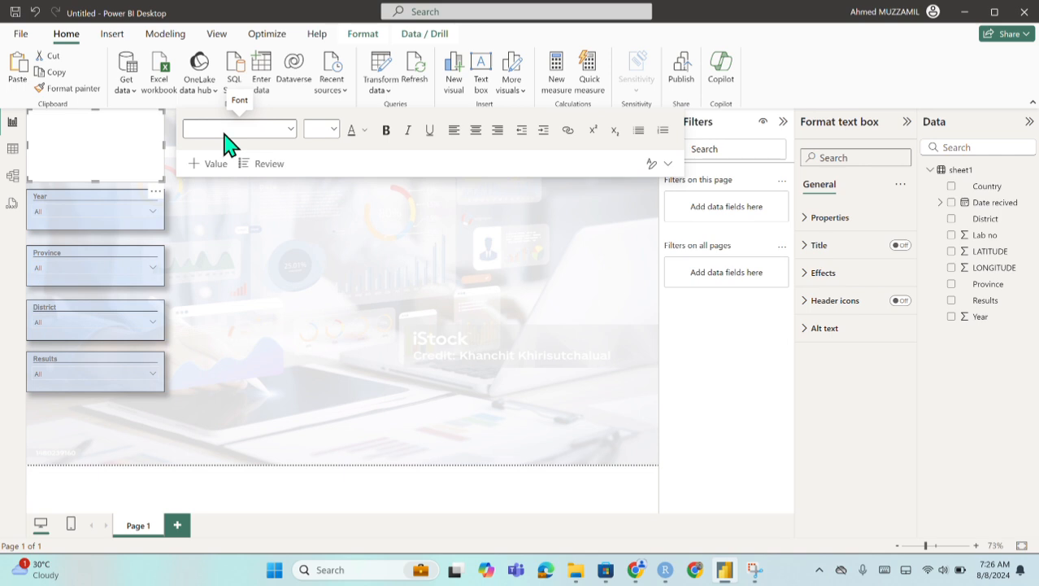
pyautogui.click(325, 132)
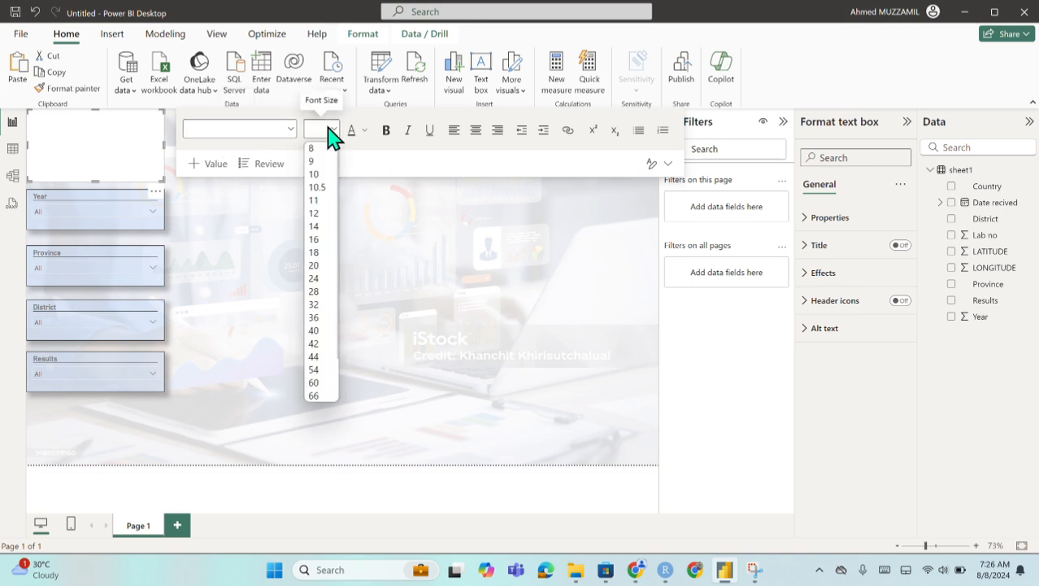
pyautogui.click(331, 278)
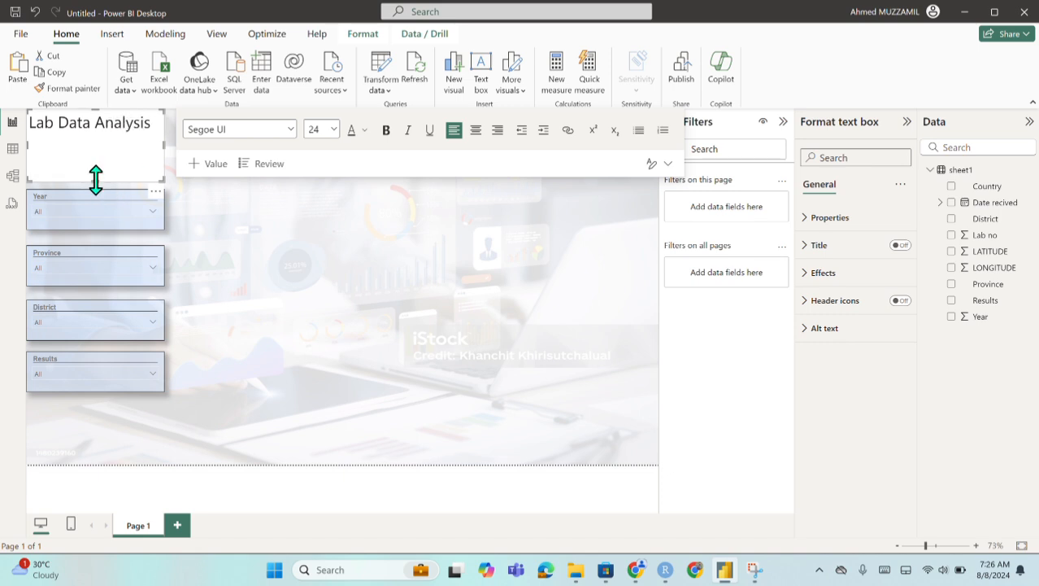
pyautogui.moveTo(96, 180); pyautogui.dragTo(93, 146)
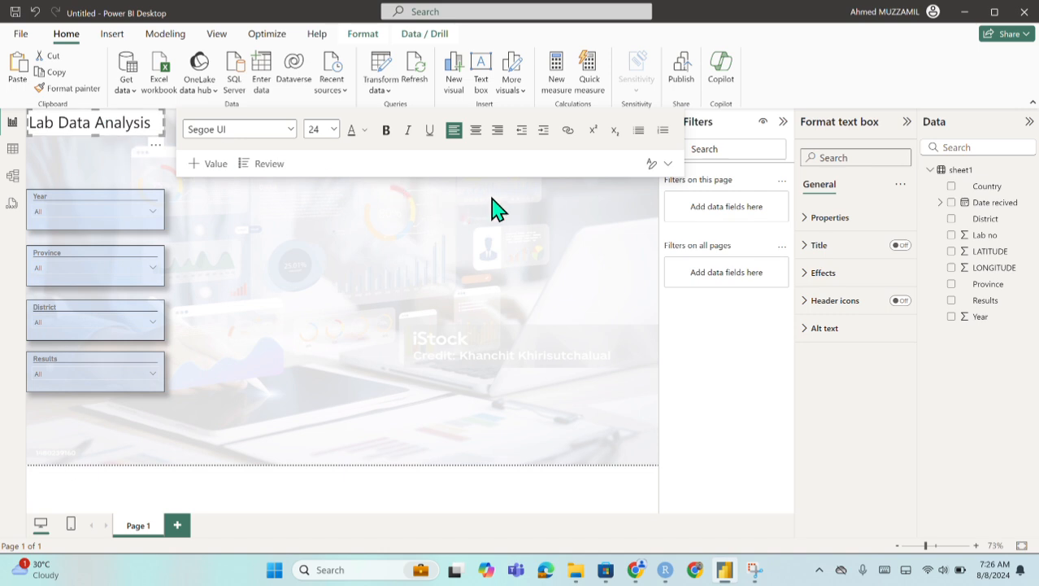
pyautogui.click(322, 193)
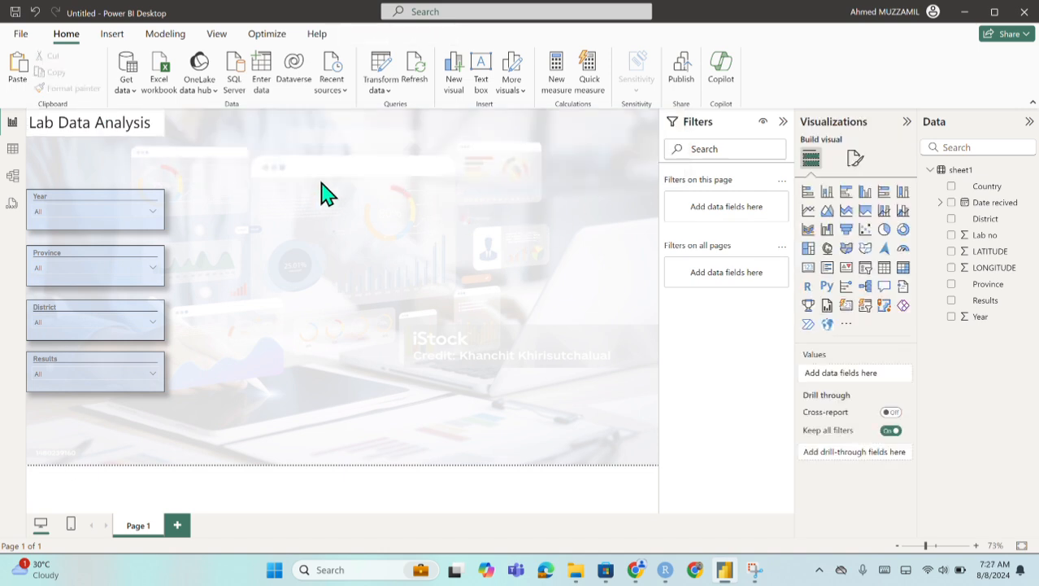
# Move the "Lab Data Analysis" text box to the top centre of the report page.
pyautogui.click(152, 123)
pyautogui.moveTo(166, 157); pyautogui.dragTo(415, 163)
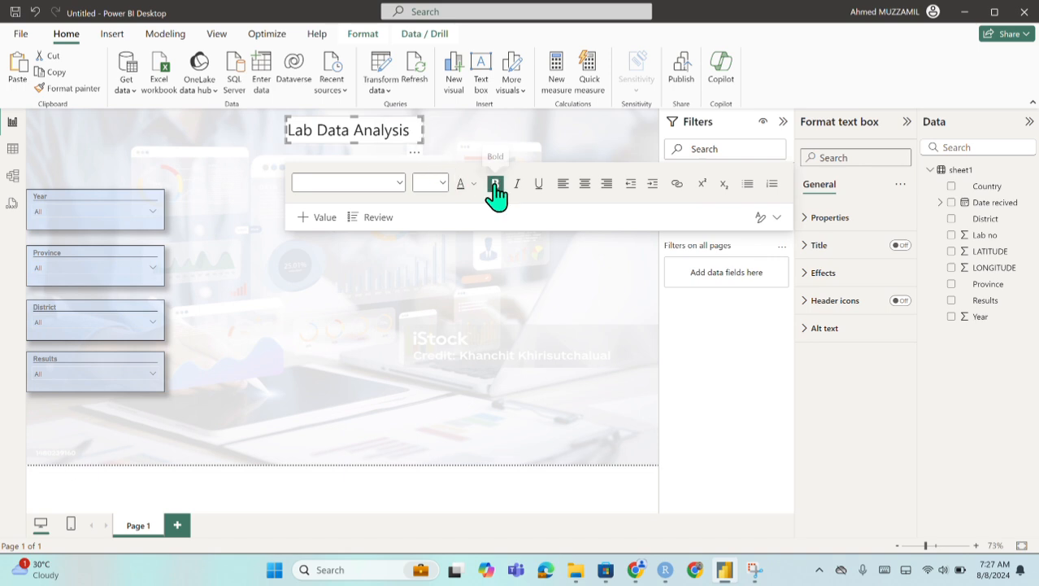
# Format the "Lab Data Analysis" title as bold DIN at size 36 and widen its text box to fit one line.
pyautogui.tripleClick(398, 130)
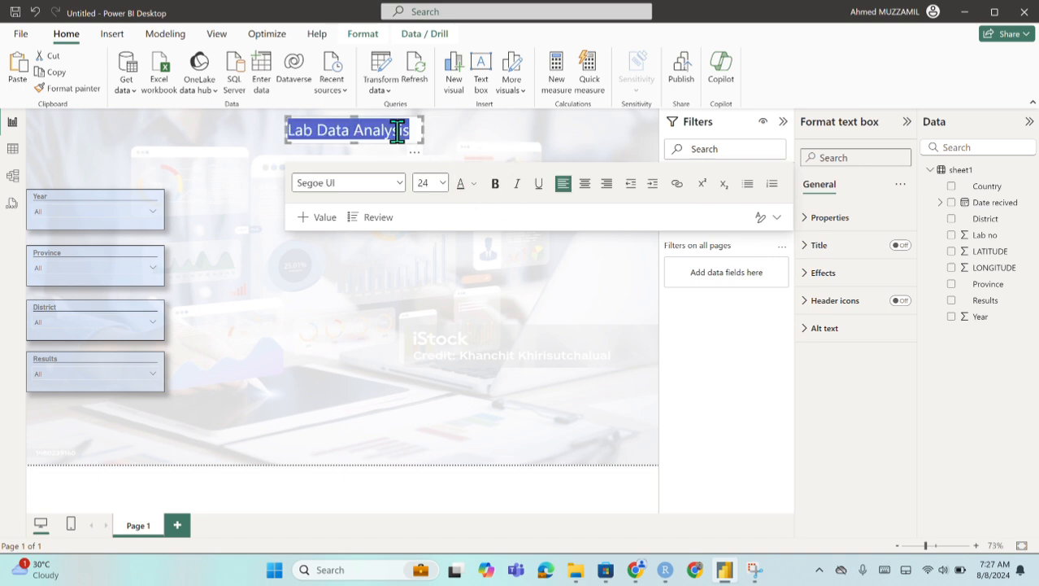
pyautogui.click(496, 183)
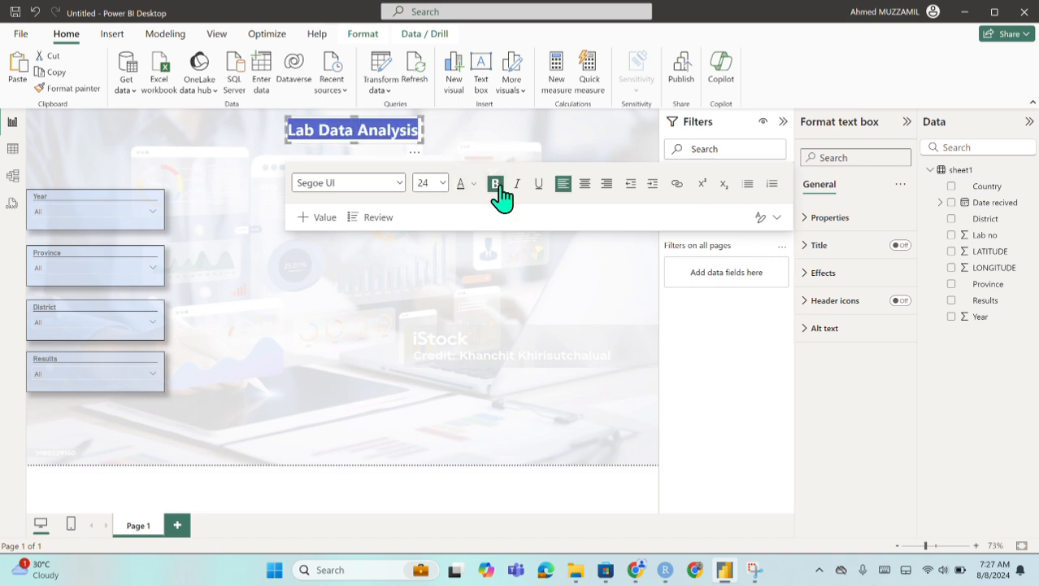
pyautogui.click(401, 183)
pyautogui.click(373, 358)
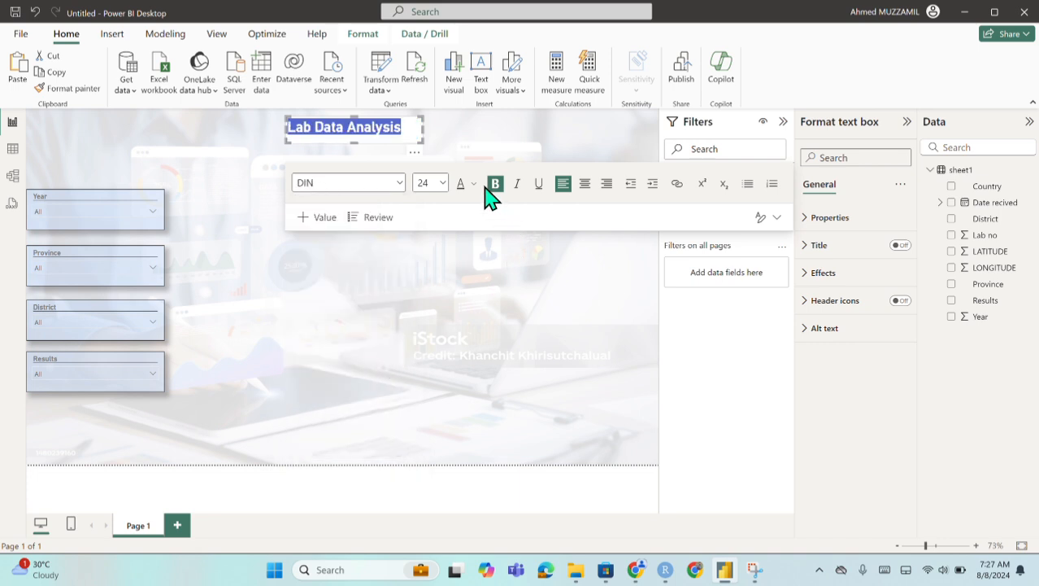
pyautogui.click(444, 184)
pyautogui.click(437, 366)
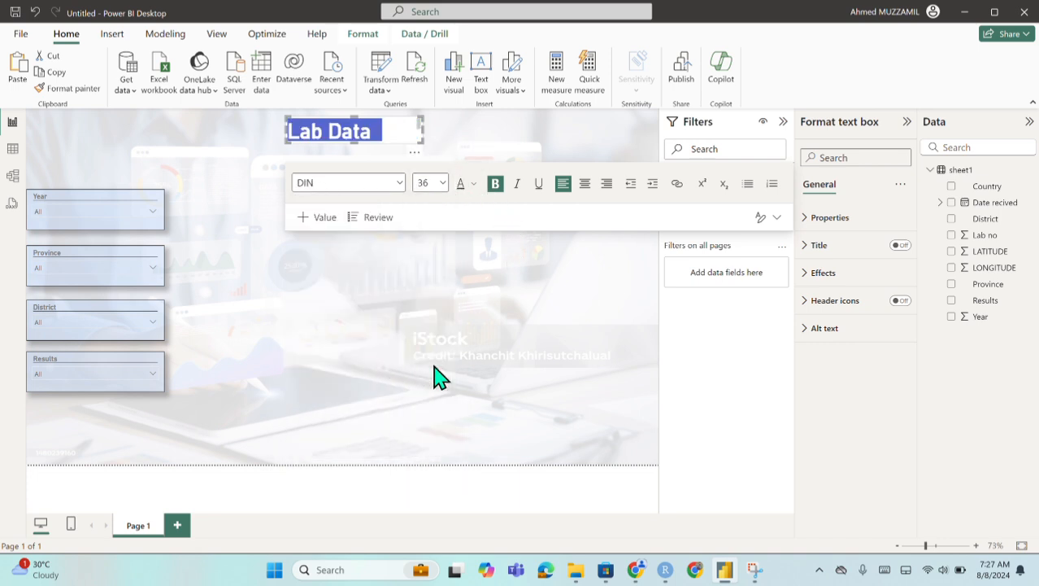
pyautogui.moveTo(423, 125); pyautogui.dragTo(469, 130)
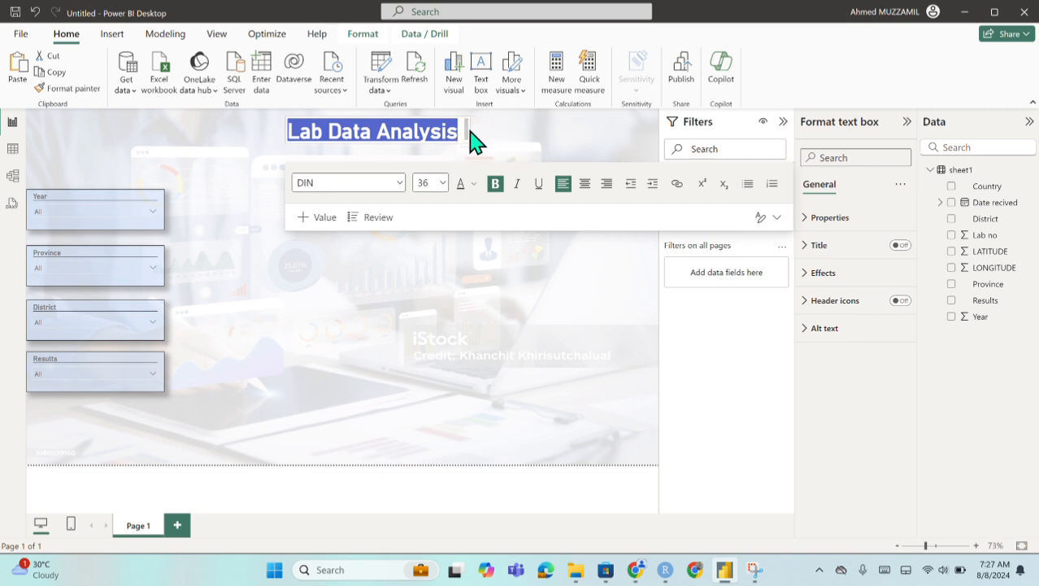
pyautogui.click(480, 142)
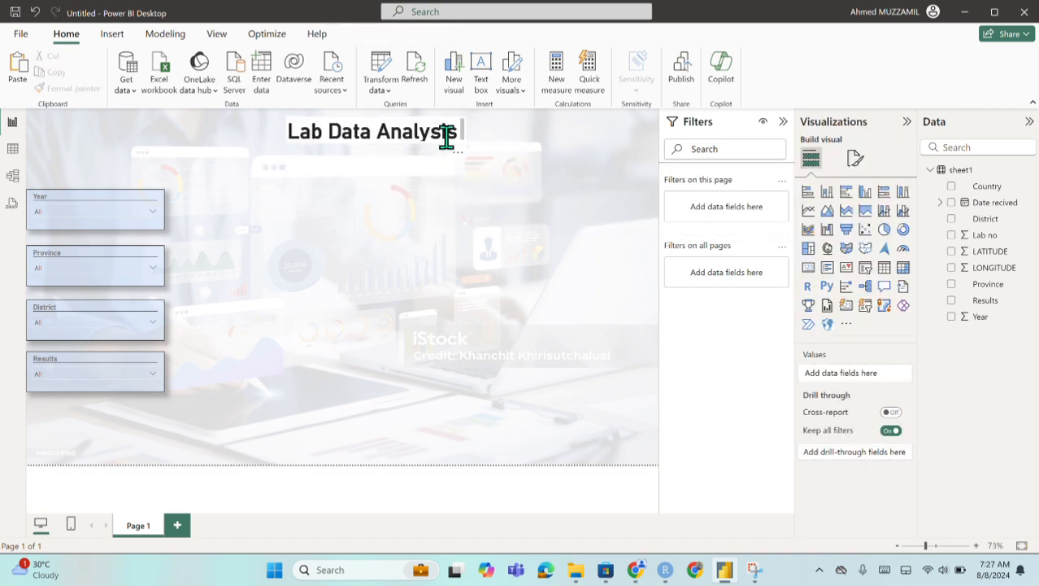
# Give the "Lab Data Analysis" text box the same light blue background colour used recently.
pyautogui.click(456, 152)
pyautogui.click(444, 133)
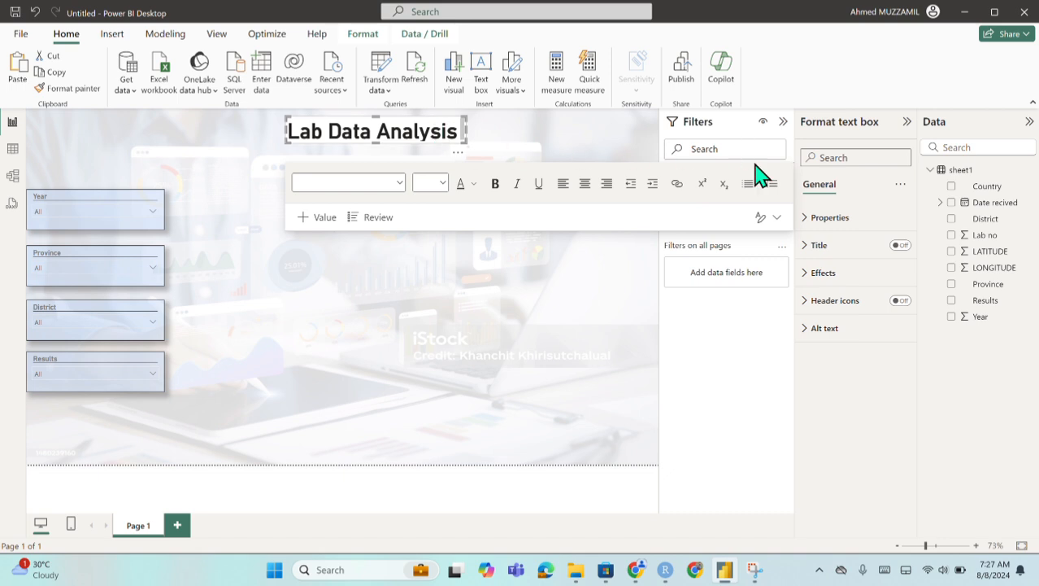
pyautogui.click(823, 274)
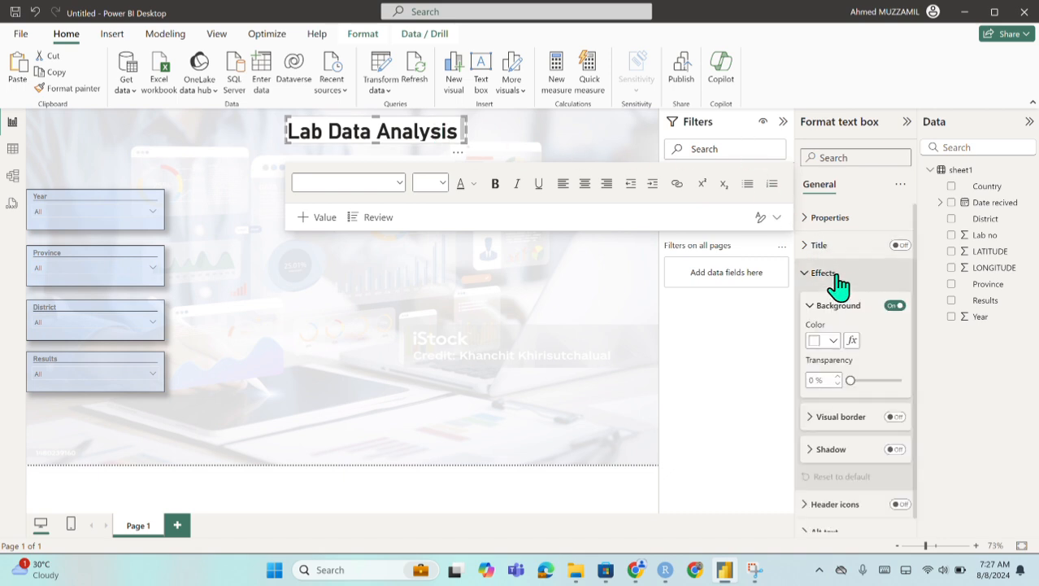
pyautogui.click(833, 339)
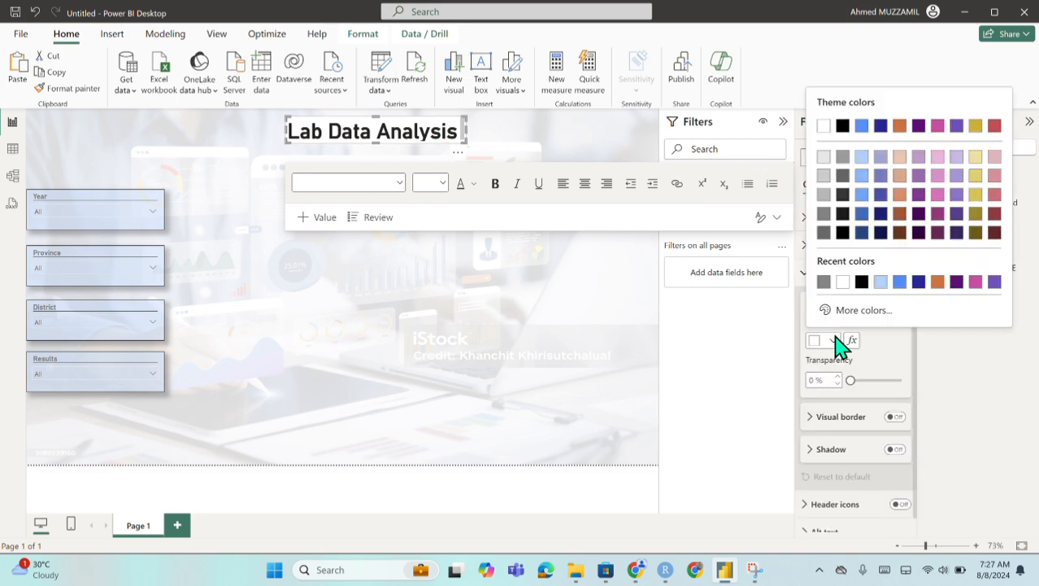
pyautogui.click(880, 282)
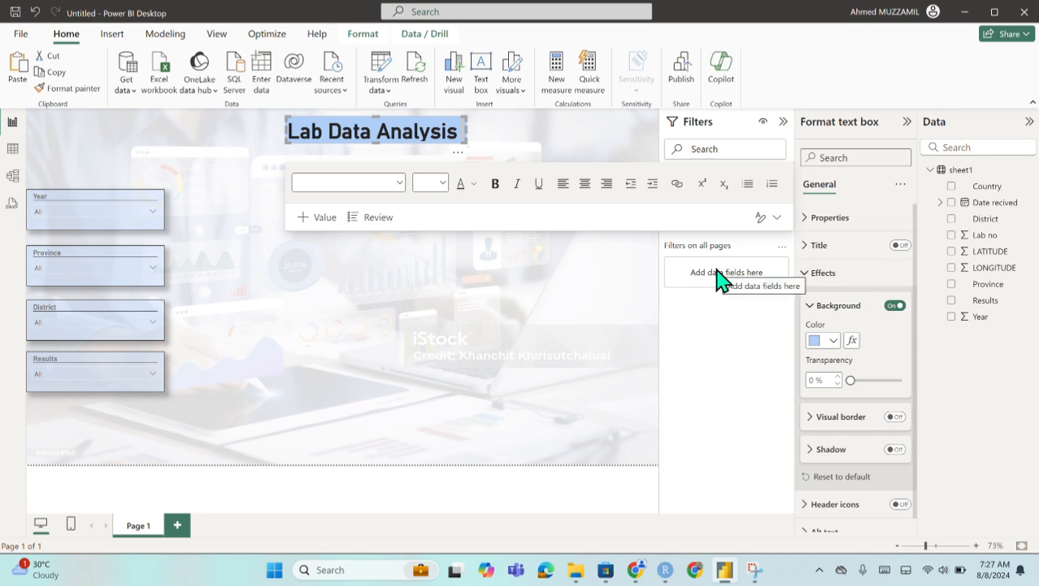
pyautogui.click(541, 137)
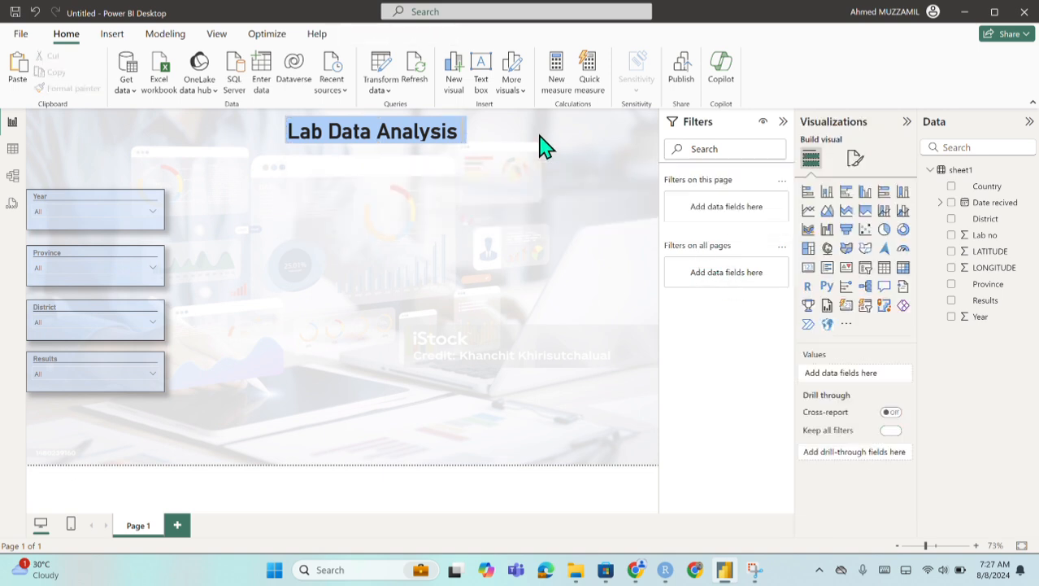
# Set the title's font size to 32 and narrow its text box to fit the text.
pyautogui.click(457, 135)
pyautogui.click(443, 182)
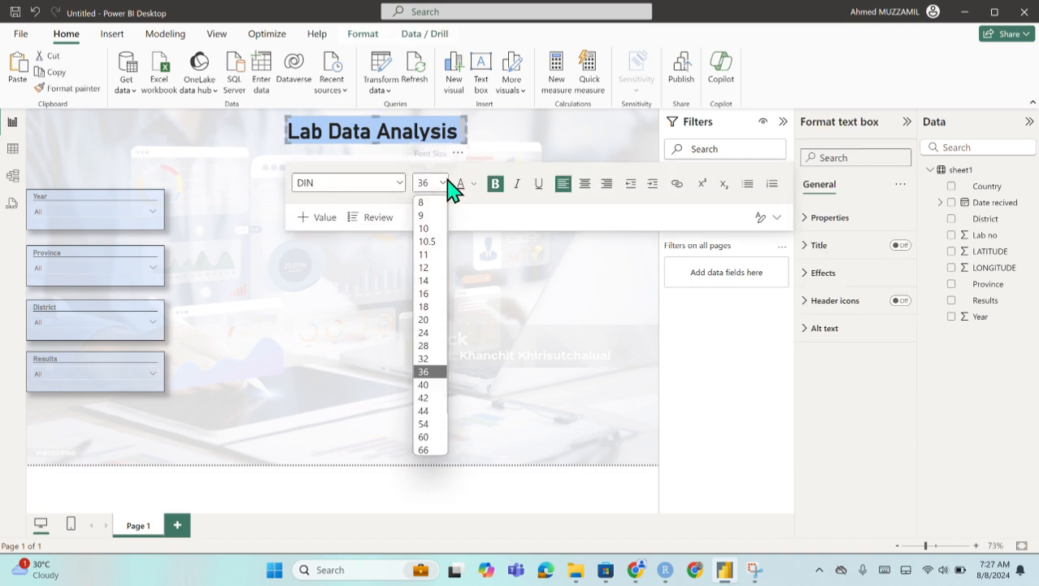
pyautogui.click(424, 358)
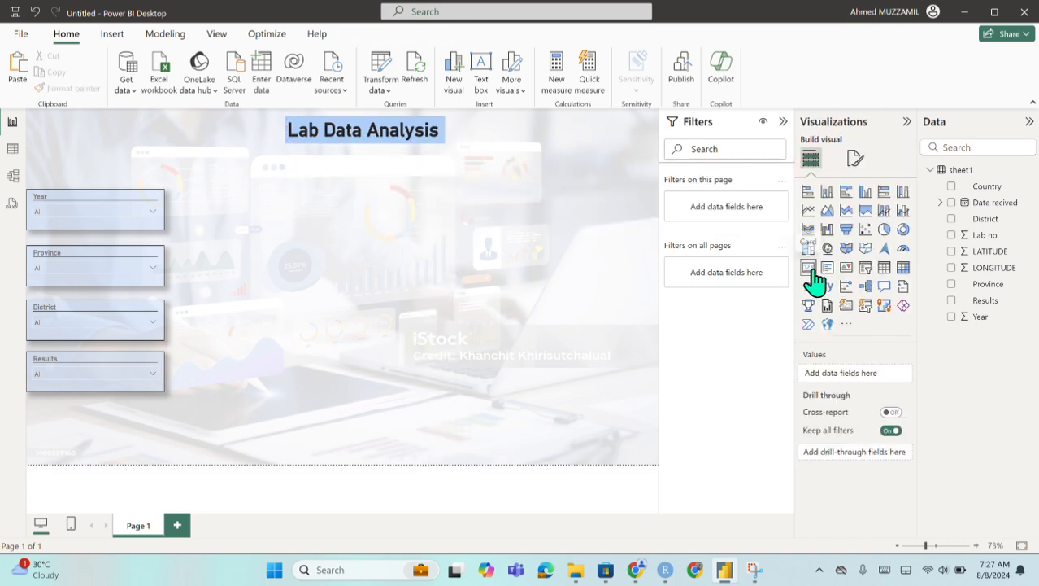
# Add a card between the slicers and the title, just below title level, showing the Count of Lab no.
pyautogui.click(808, 270)
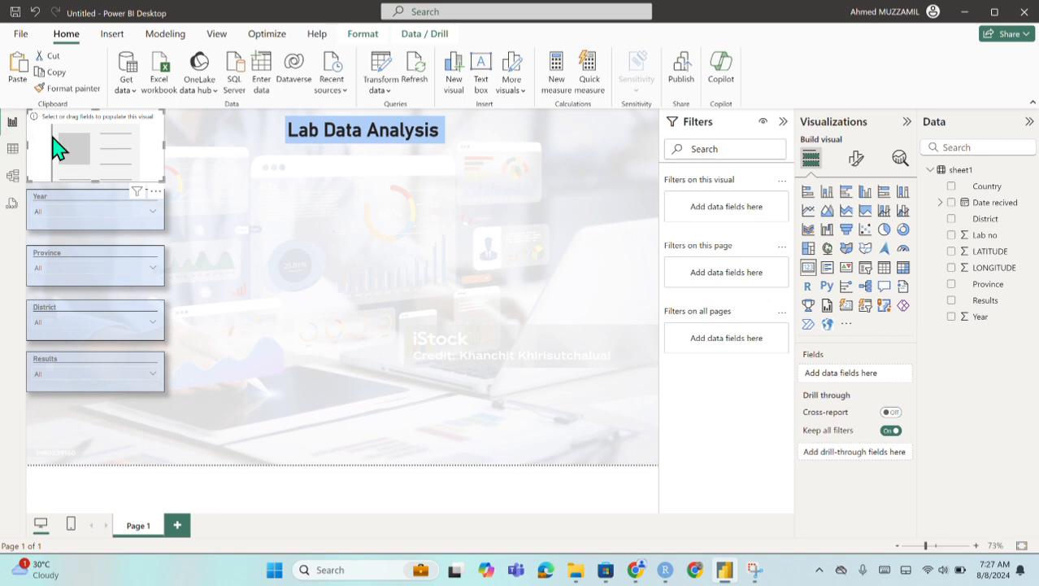
pyautogui.moveTo(51, 144); pyautogui.dragTo(232, 198)
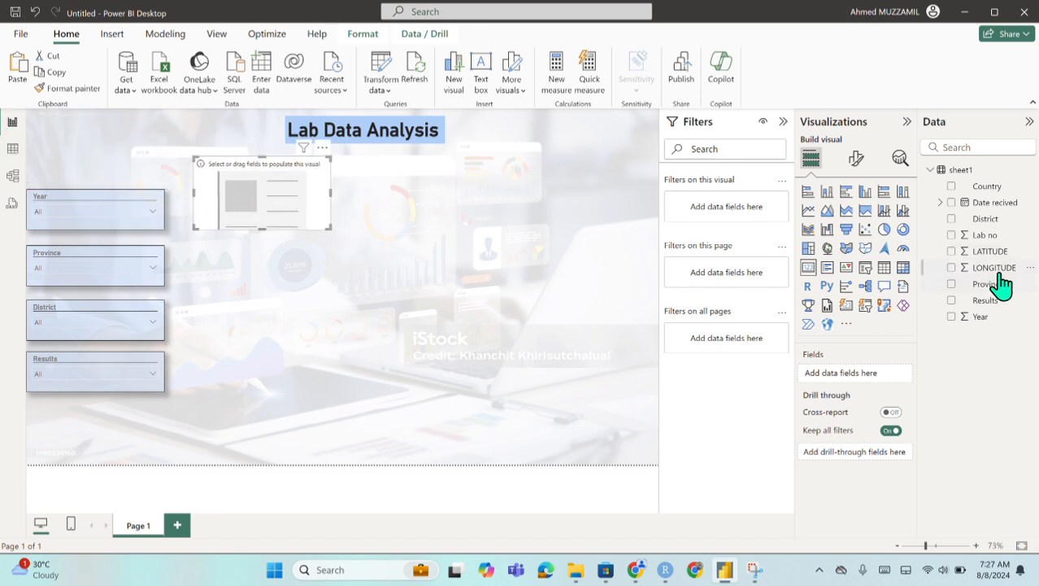
pyautogui.moveTo(982, 238); pyautogui.dragTo(876, 375)
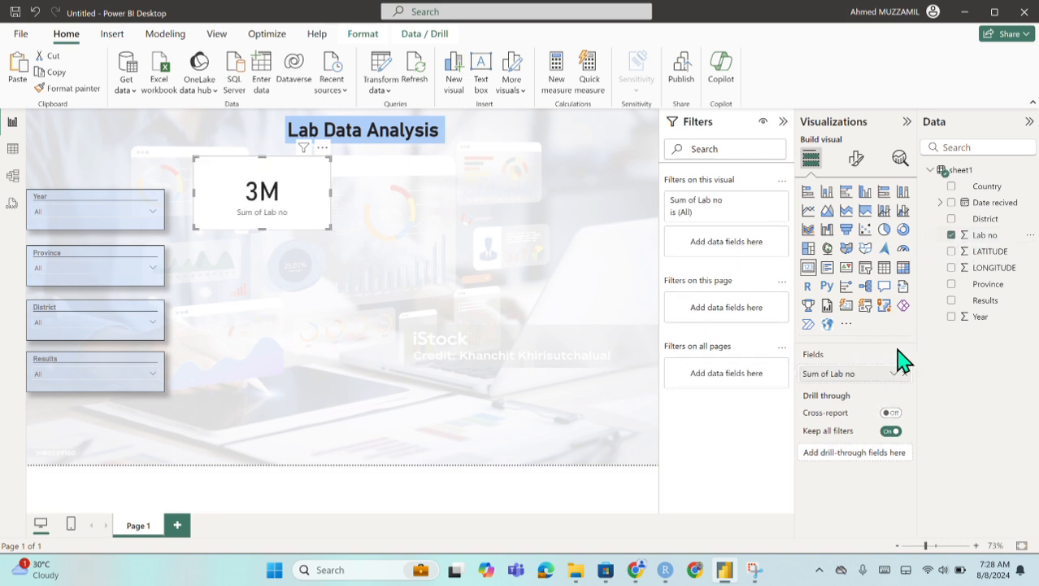
pyautogui.click(893, 374)
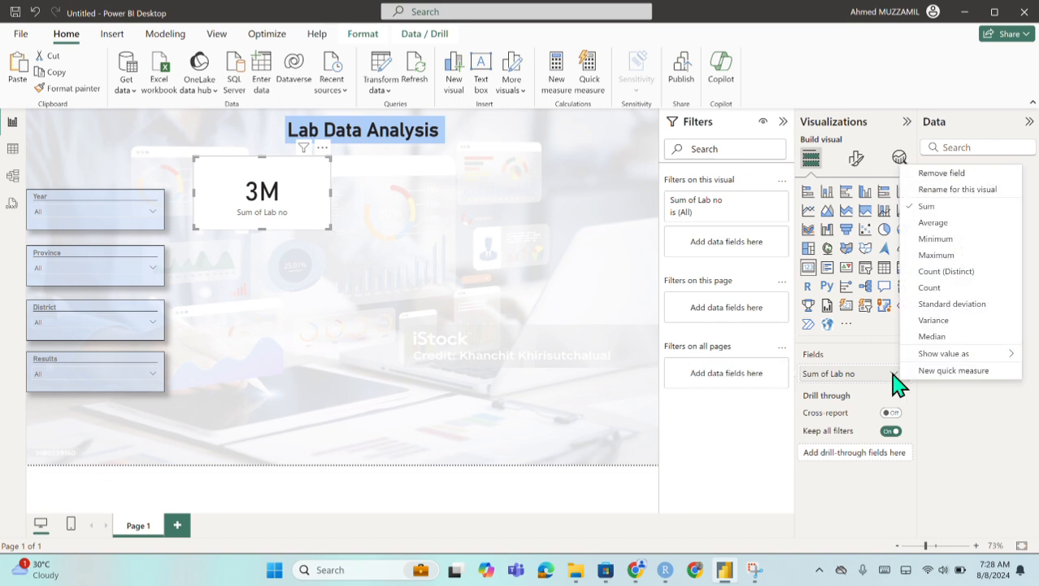
pyautogui.click(948, 284)
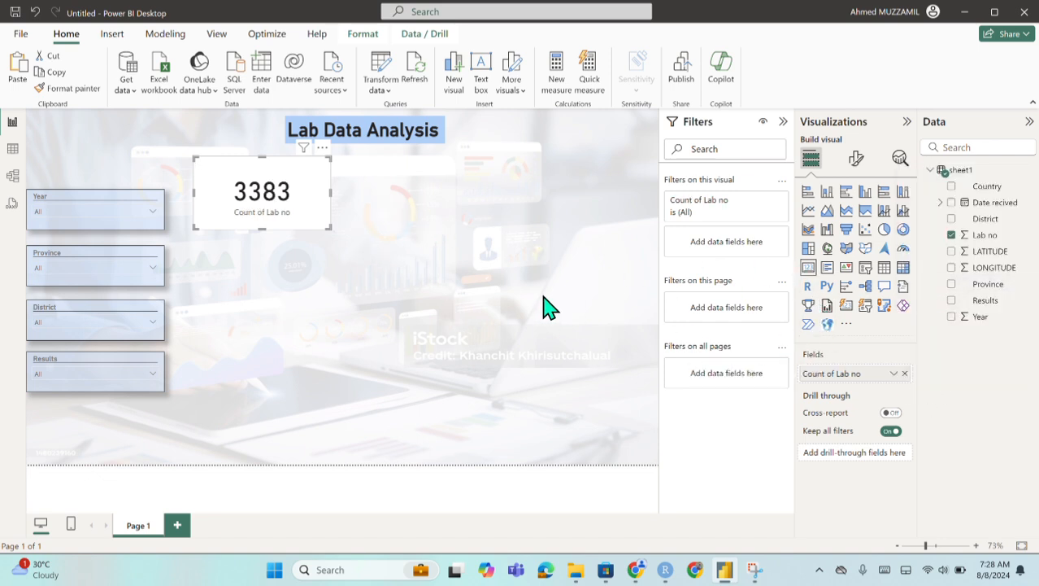
# Turn on the card's title and set its text to "Total count".
pyautogui.click(857, 162)
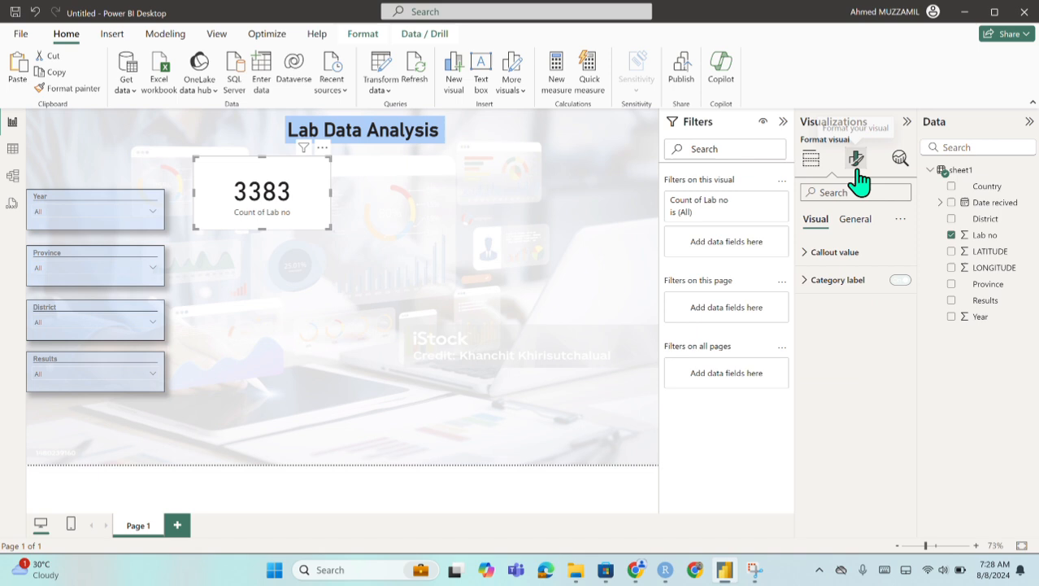
pyautogui.click(846, 254)
pyautogui.click(846, 254)
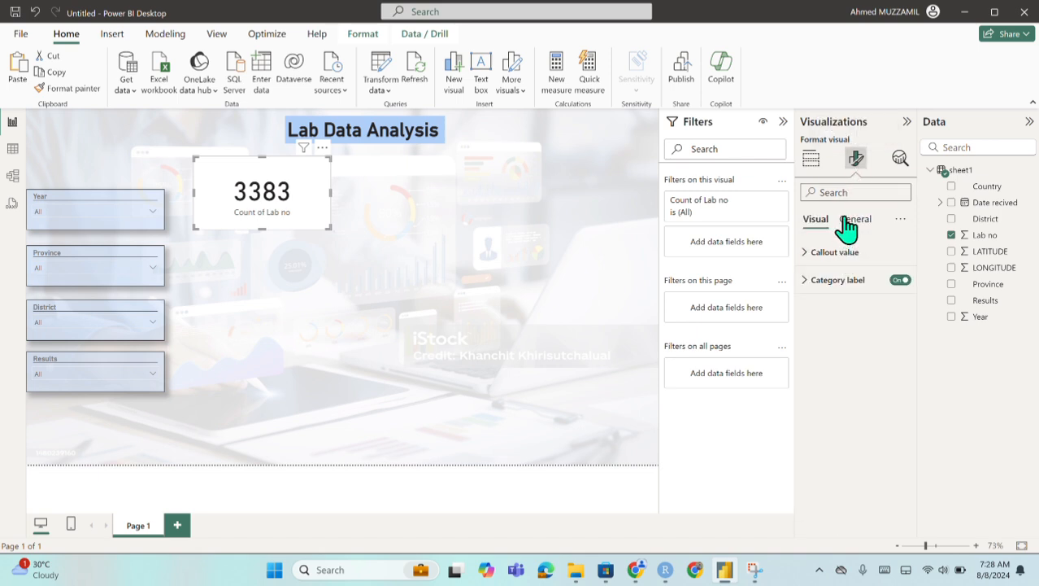
pyautogui.click(856, 220)
pyautogui.click(841, 280)
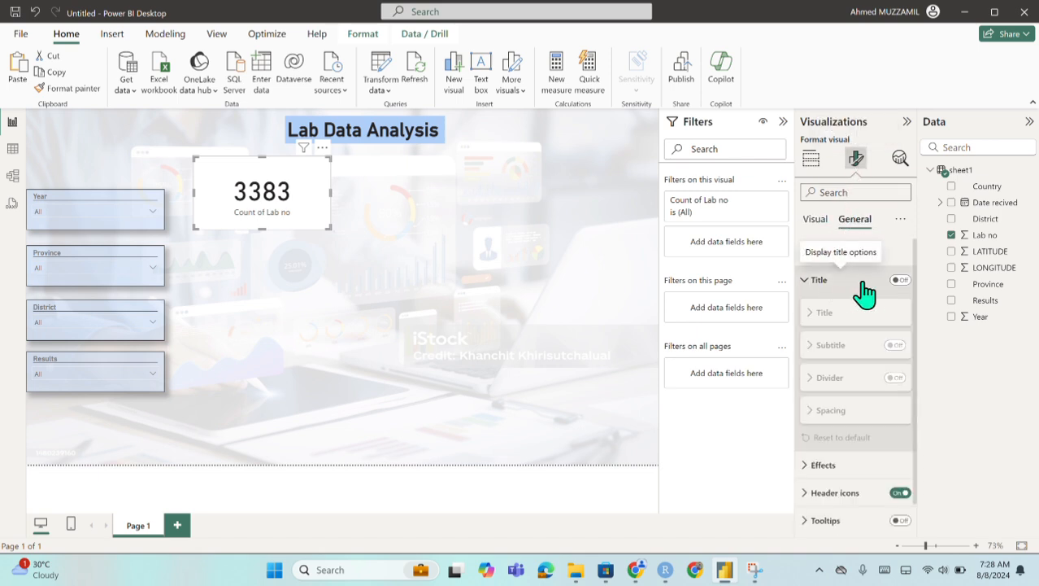
pyautogui.click(900, 280)
pyautogui.click(833, 326)
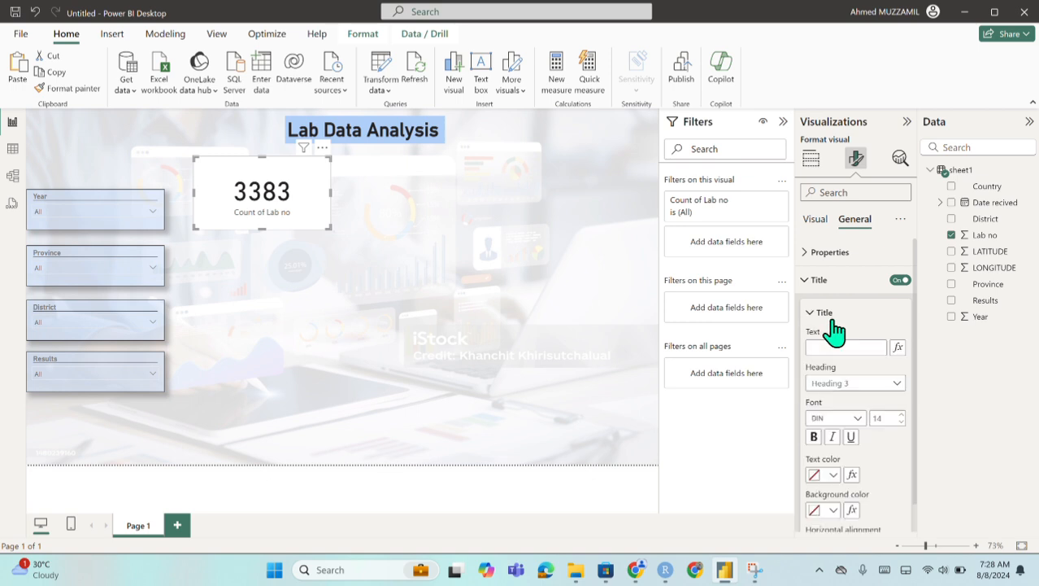
pyautogui.click(820, 346)
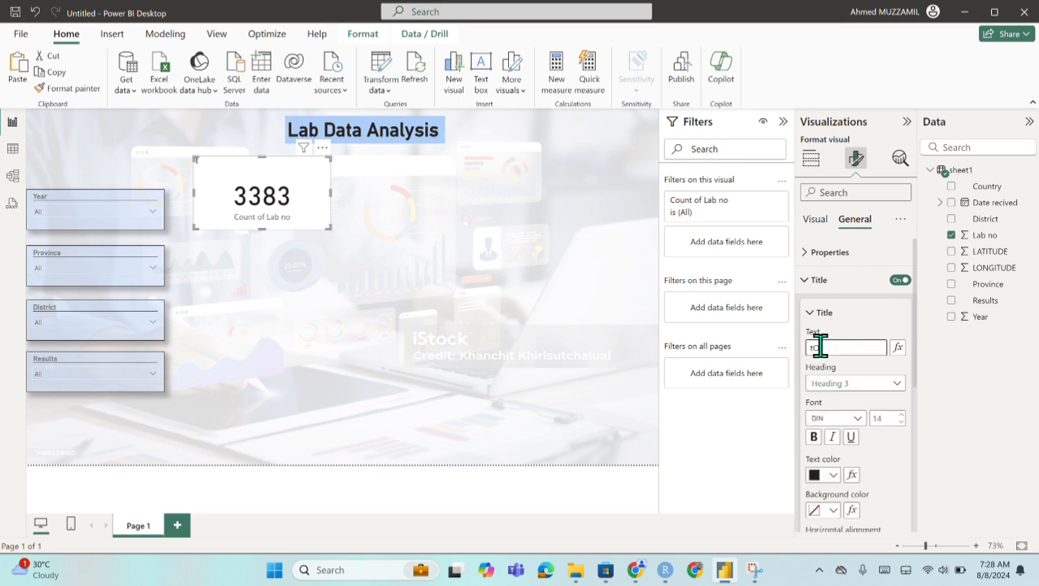
pyautogui.write('T')
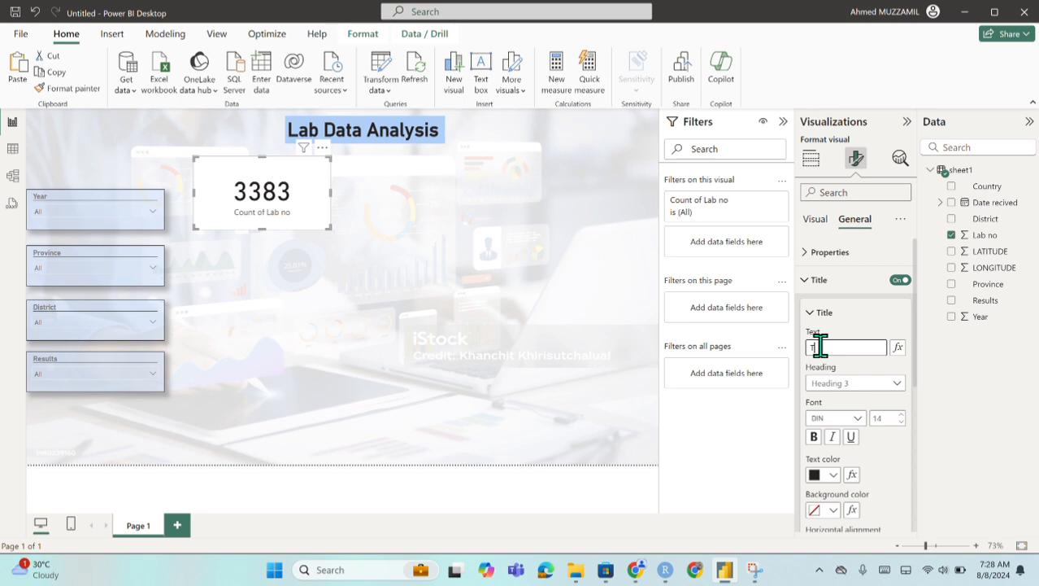
pyautogui.write('otal count')
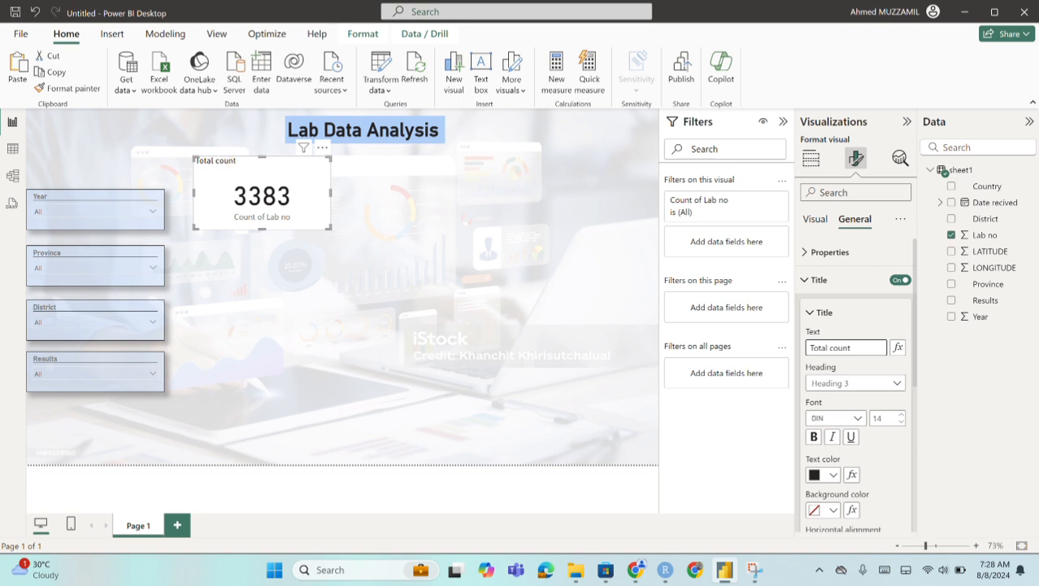
# Format the card's title as centred, bold and size 24, and shrink the card tightly around its title and number.
pyautogui.scroll(-1, 817, 457)
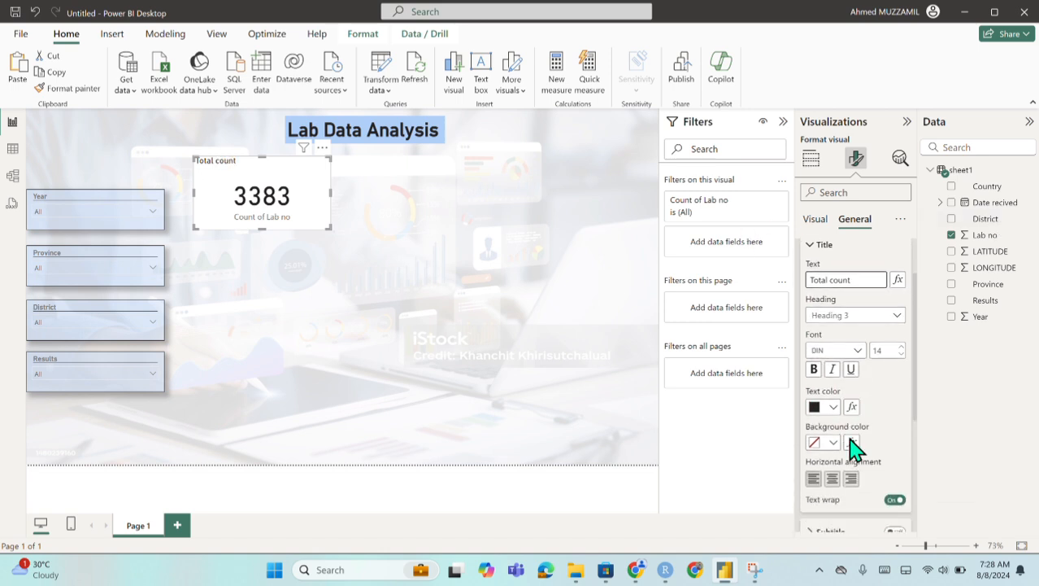
pyautogui.click(831, 478)
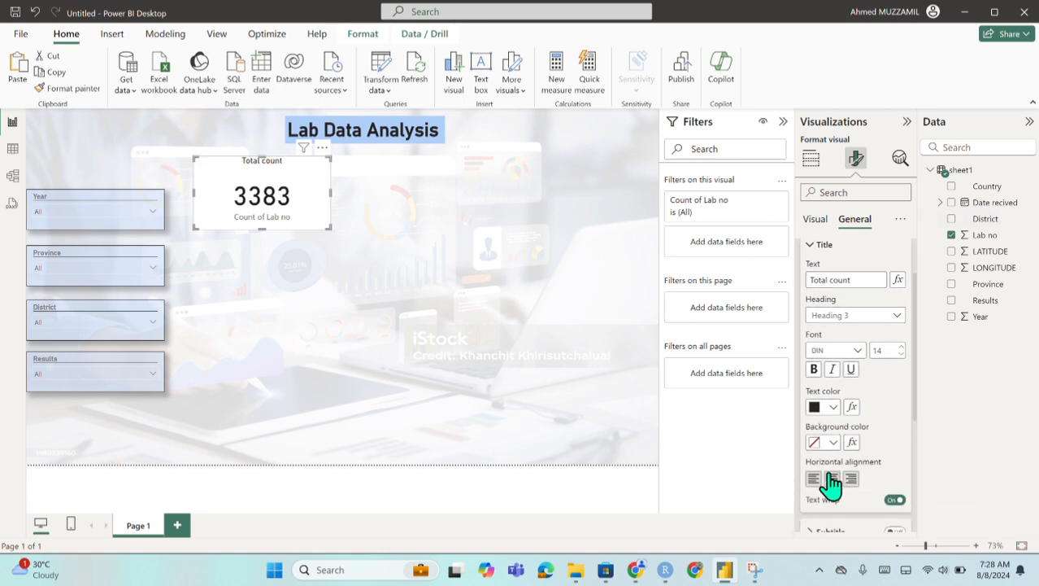
pyautogui.click(814, 370)
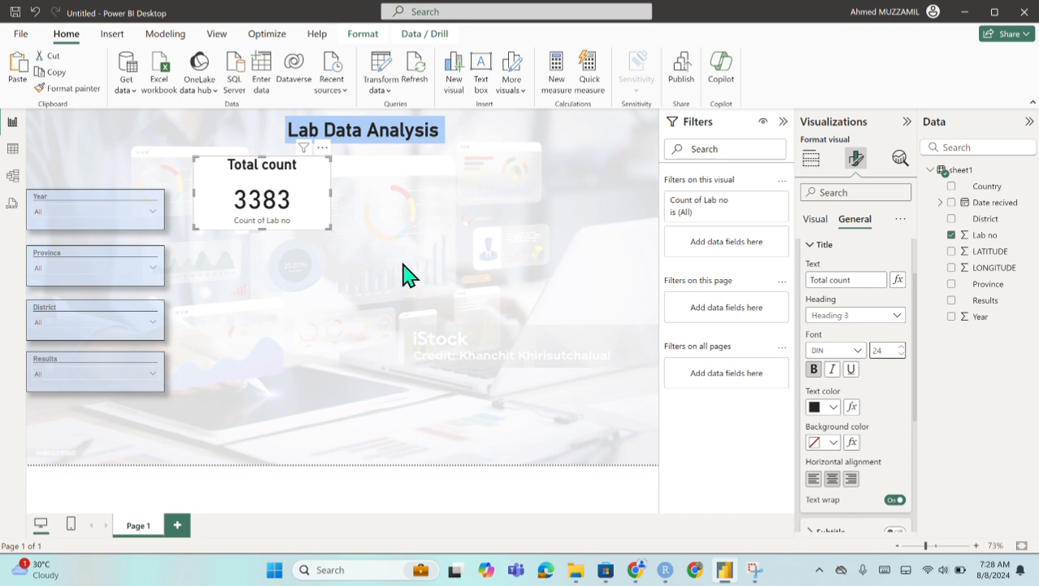
pyautogui.moveTo(328, 227); pyautogui.dragTo(272, 200)
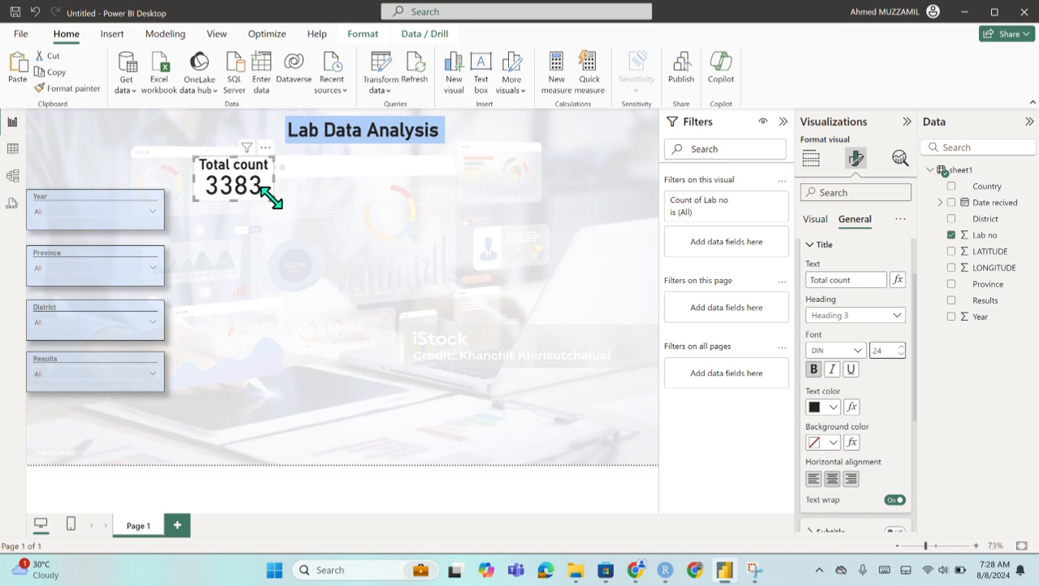
pyautogui.click(368, 214)
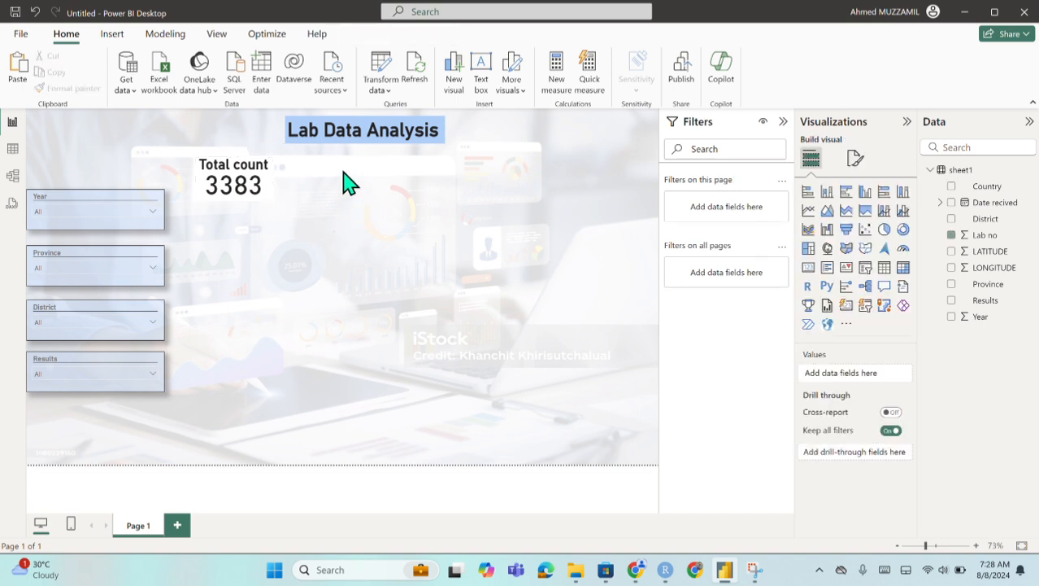
# Set the "Total count" card's background to the lightest orange theme colour.
pyautogui.click(272, 201)
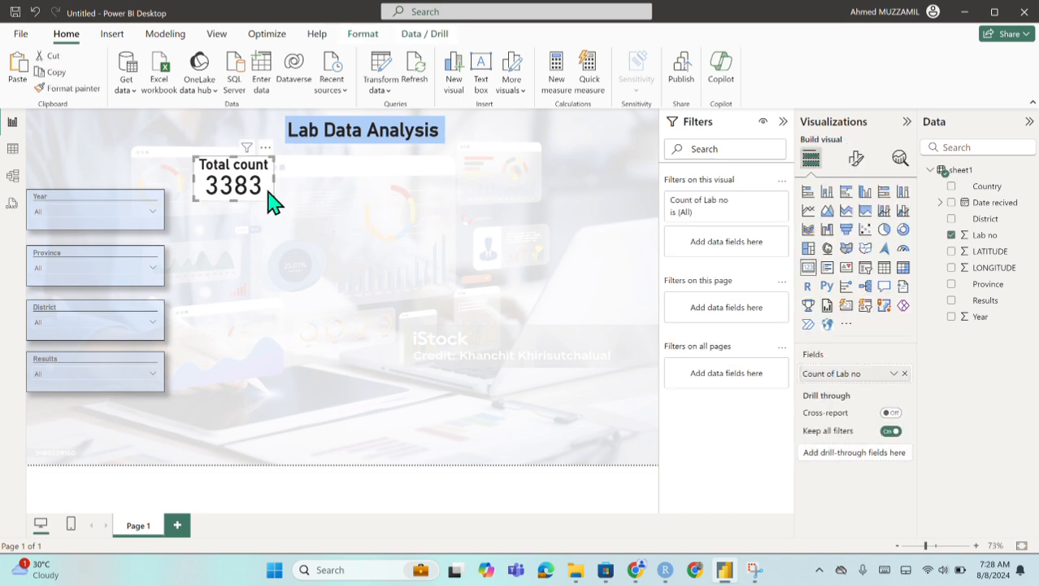
pyautogui.click(856, 162)
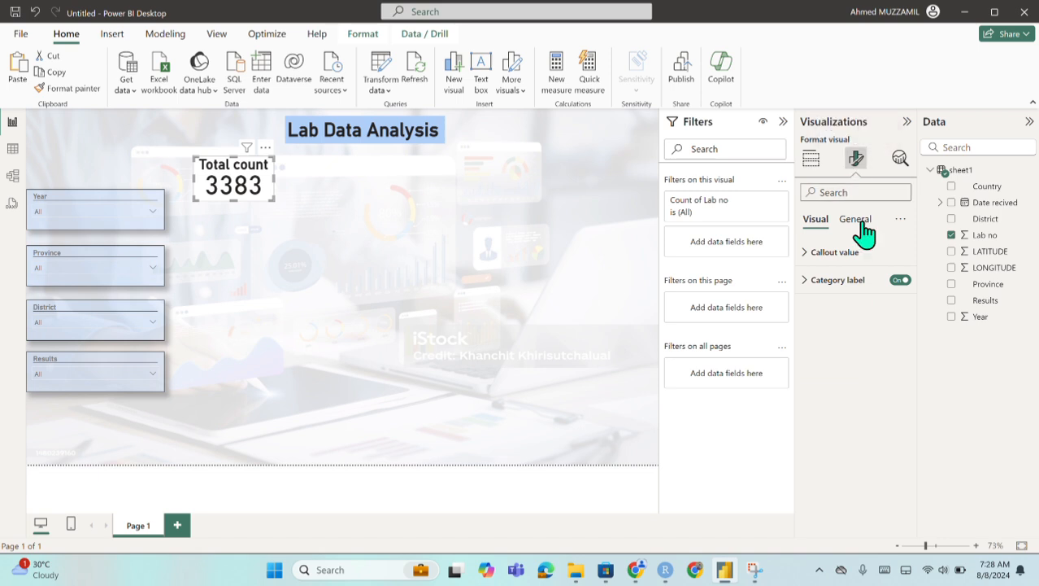
pyautogui.click(855, 221)
pyautogui.click(846, 316)
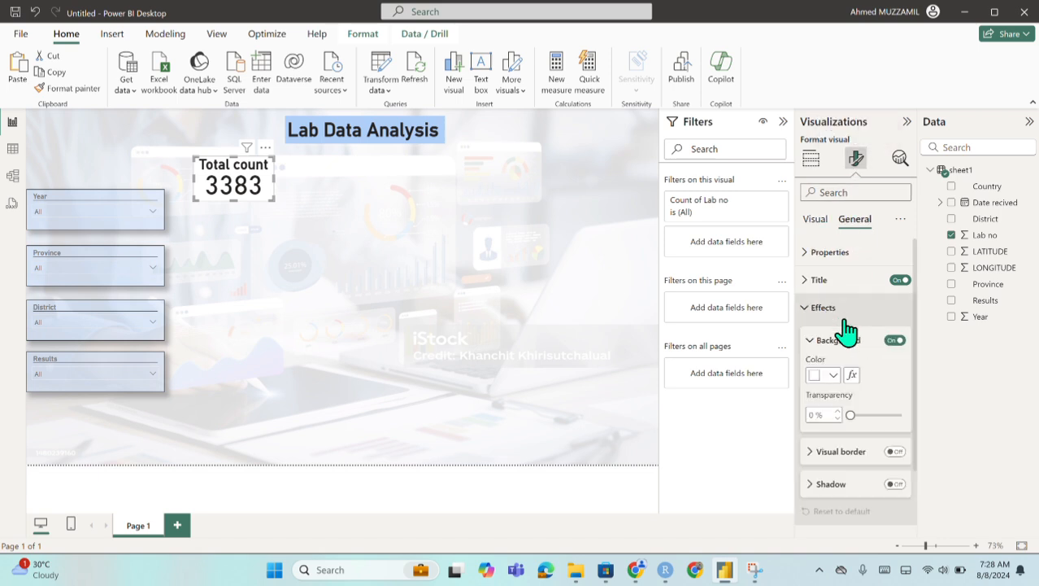
pyautogui.click(833, 375)
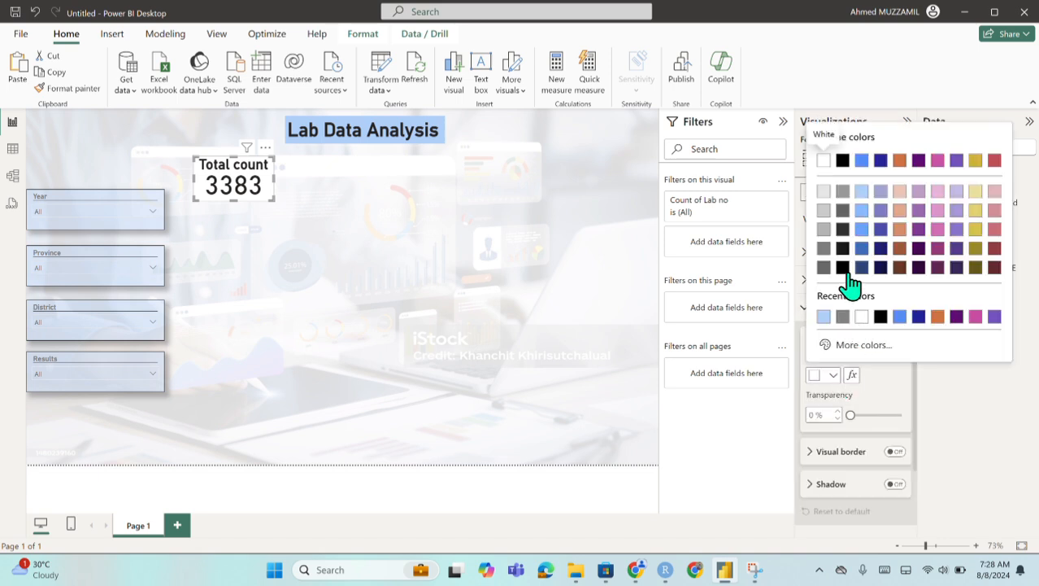
pyautogui.click(900, 191)
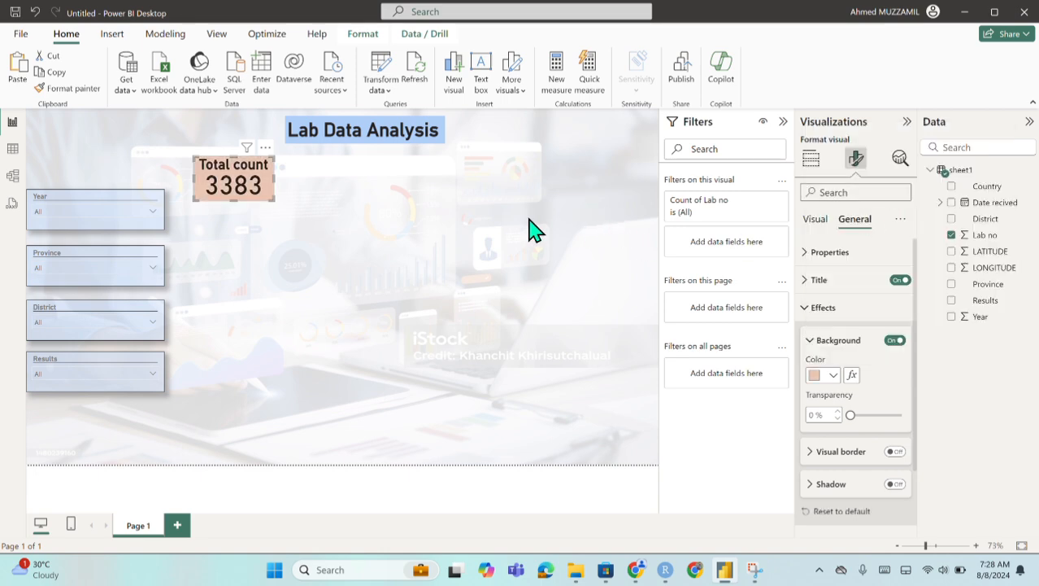
# Duplicate the "Total count" card and place the copy directly to its right in the same row.
pyautogui.click(405, 232)
pyautogui.click(268, 199)
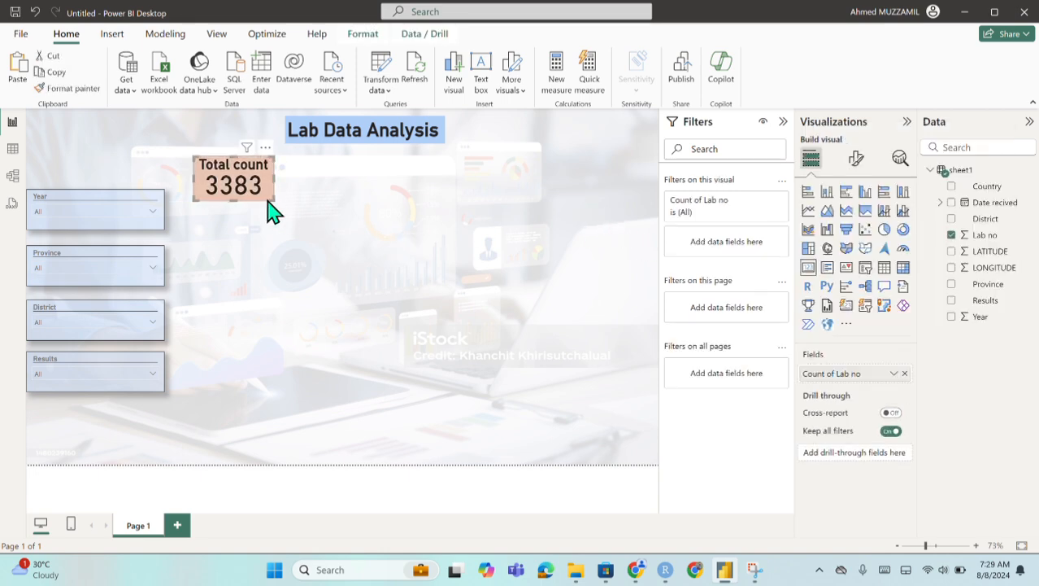
pyautogui.click(320, 213)
pyautogui.hotkey('ctrl', 'v')
pyautogui.moveTo(265, 196); pyautogui.dragTo(355, 205)
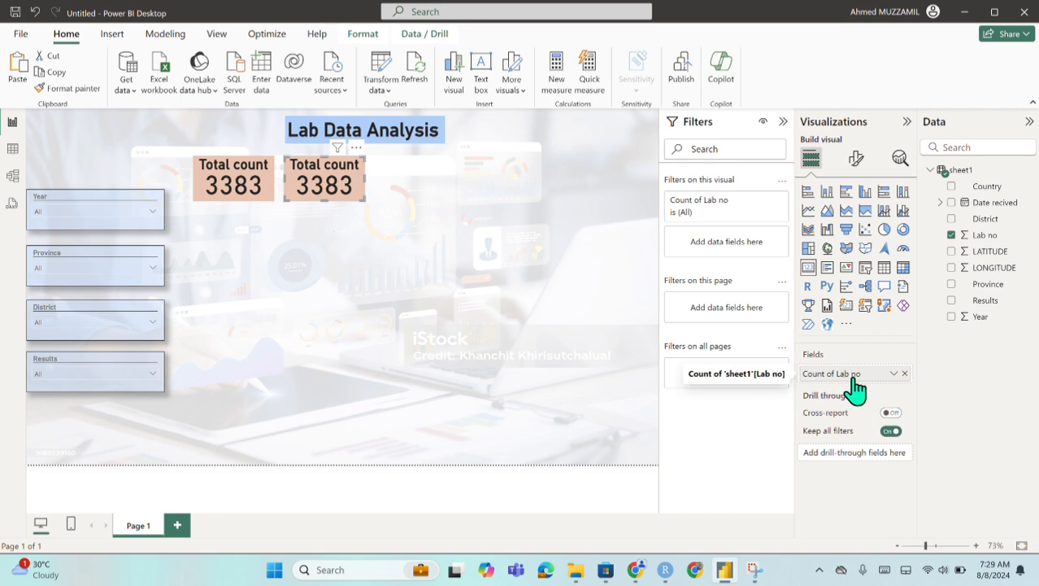
# Replace the copied card's Lab no field with Province, summarized as Count (Distinct).
pyautogui.click(904, 373)
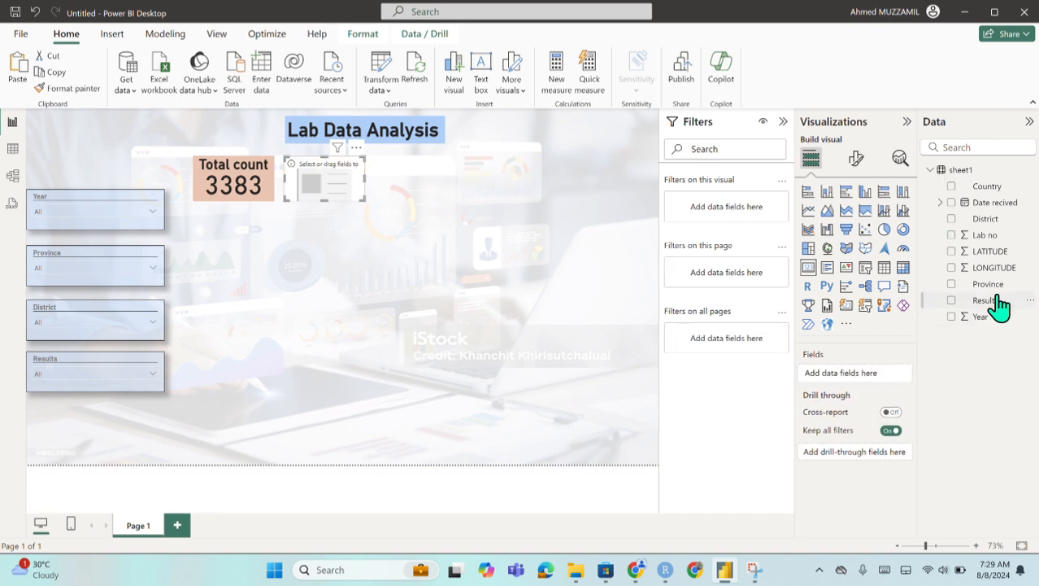
pyautogui.moveTo(989, 293); pyautogui.dragTo(858, 389)
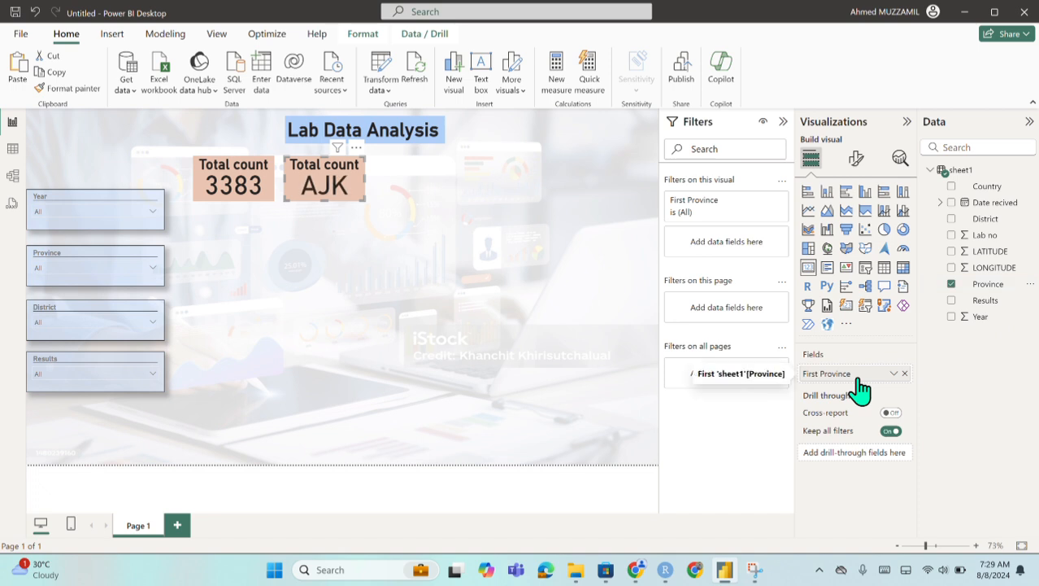
pyautogui.click(894, 374)
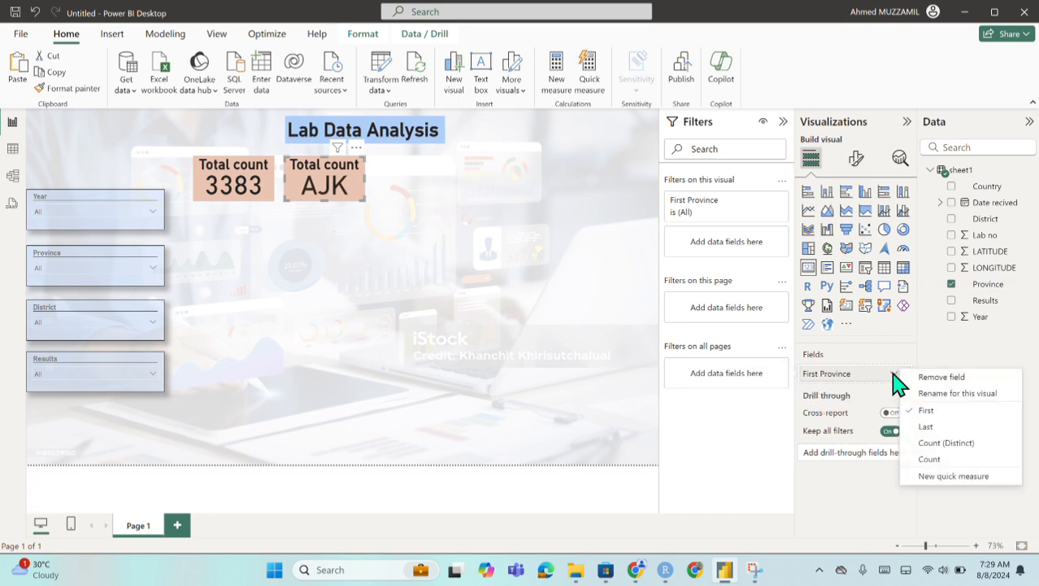
pyautogui.click(962, 443)
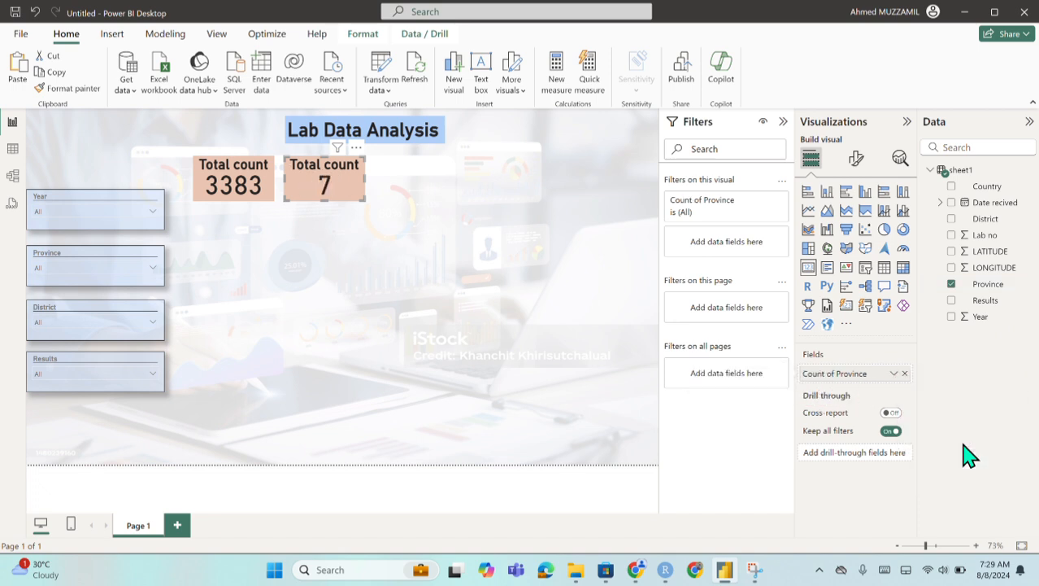
# Change the title text of the province count card to "Provinces".
pyautogui.click(856, 157)
pyautogui.click(854, 220)
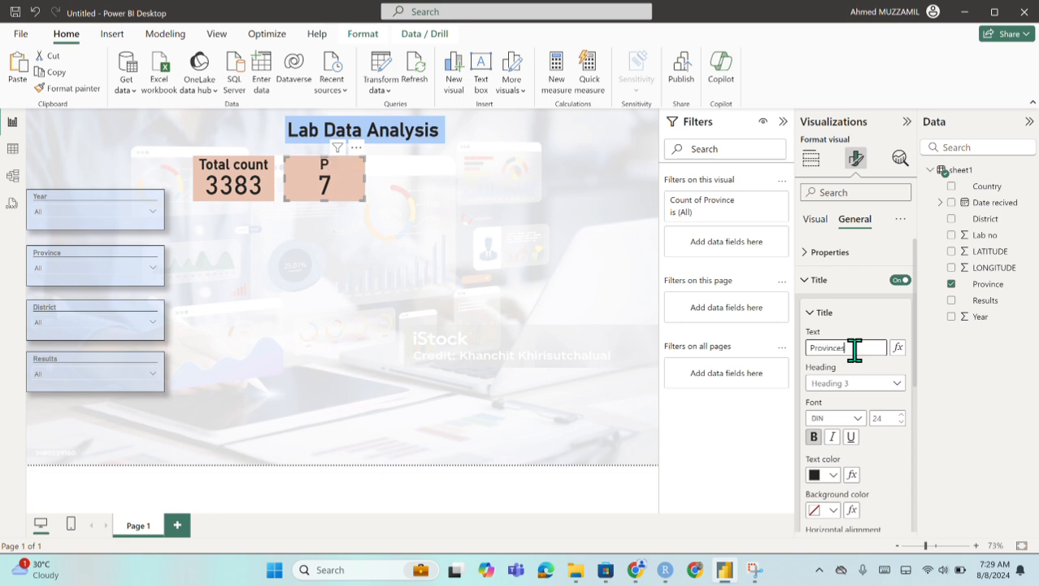
pyautogui.click(623, 312)
# Duplicate the "Provinces" card and place the copy to its right as the third card in the row.
pyautogui.click(360, 199)
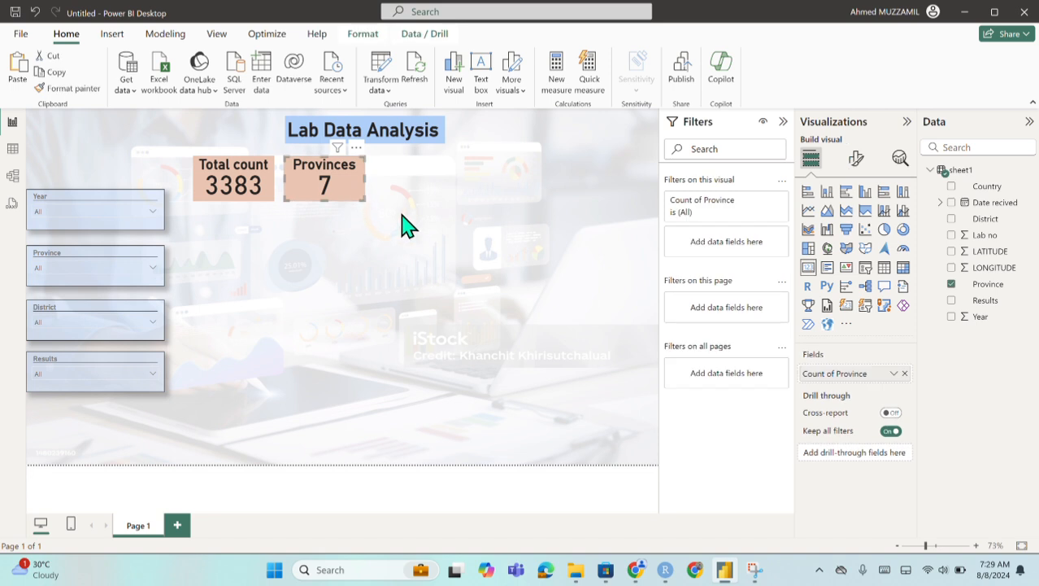
pyautogui.click(417, 220)
pyautogui.hotkey('ctrl', 'v')
pyautogui.moveTo(340, 193); pyautogui.dragTo(426, 187)
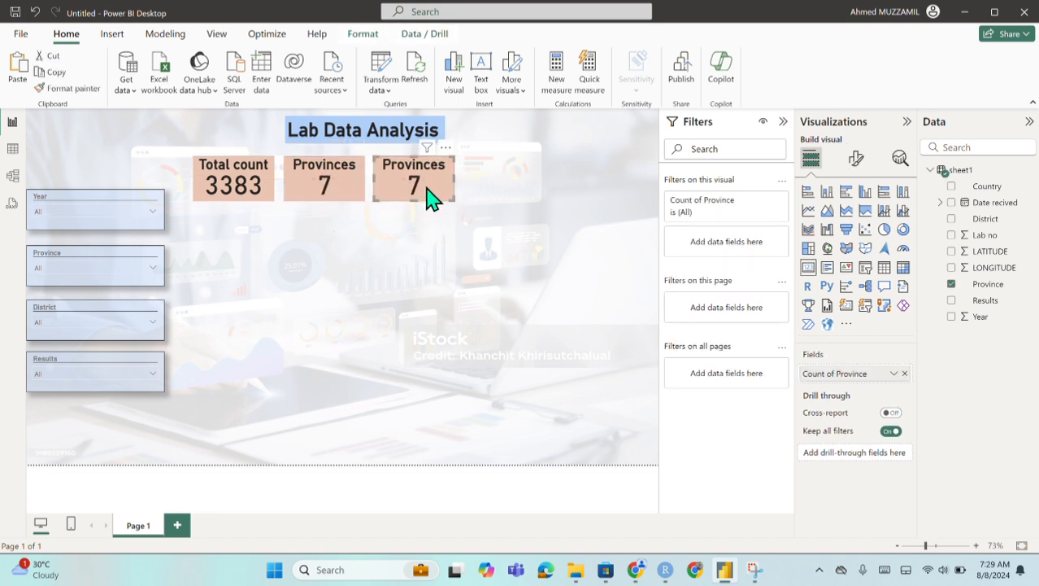
# Replace the third card's Province field with District, summarized as Count (Distinct).
pyautogui.click(904, 373)
pyautogui.moveTo(985, 220); pyautogui.dragTo(855, 376)
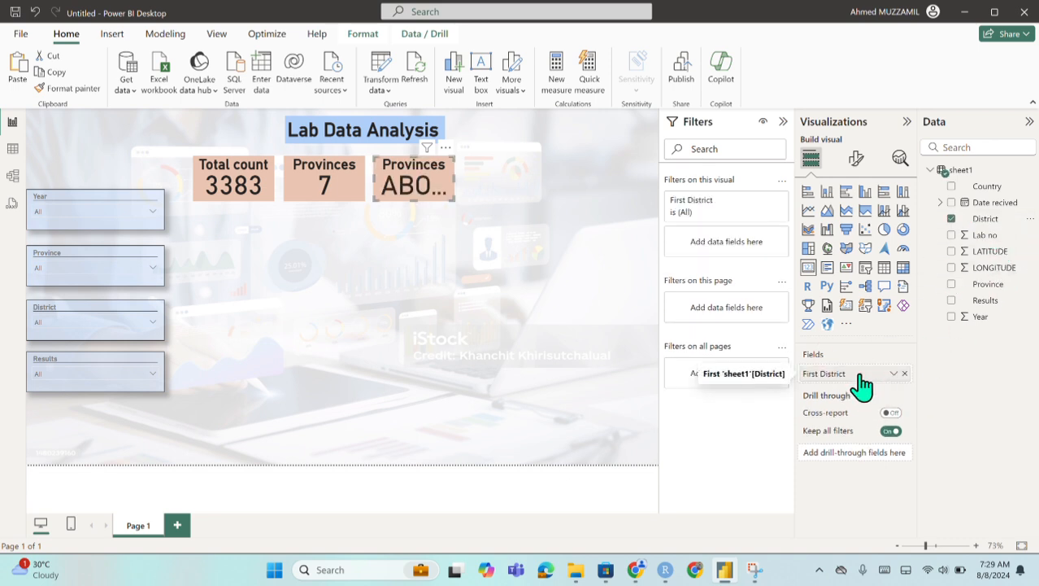
pyautogui.click(894, 373)
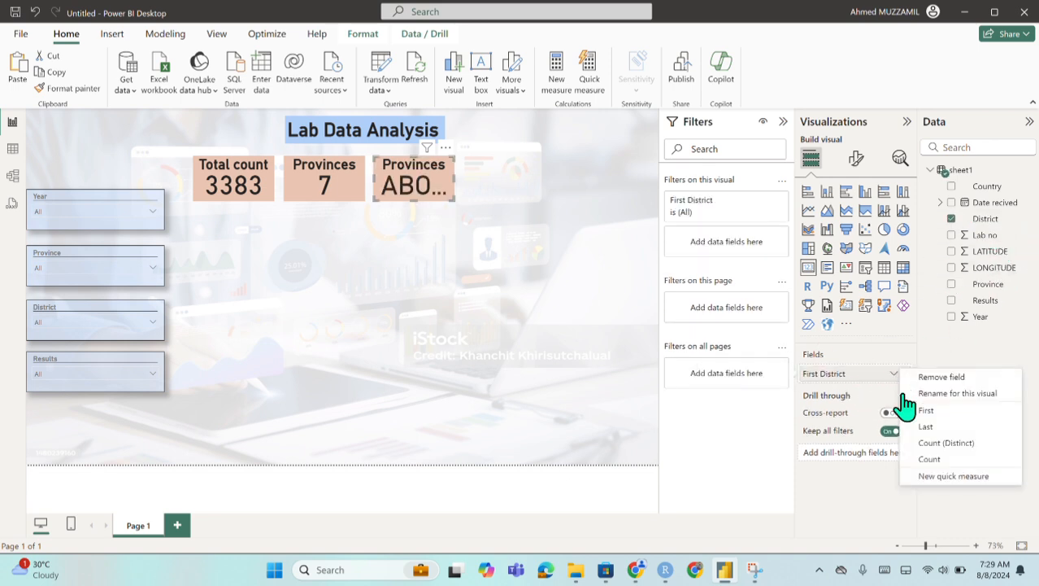
pyautogui.click(950, 442)
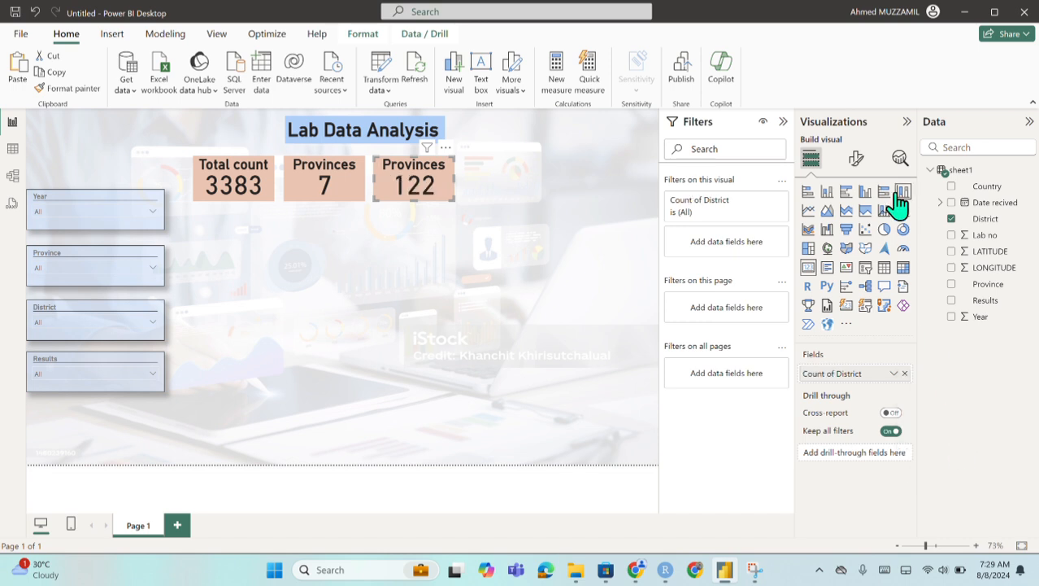
# Change the title text of the third card to "Districts".
pyautogui.click(856, 158)
pyautogui.click(855, 218)
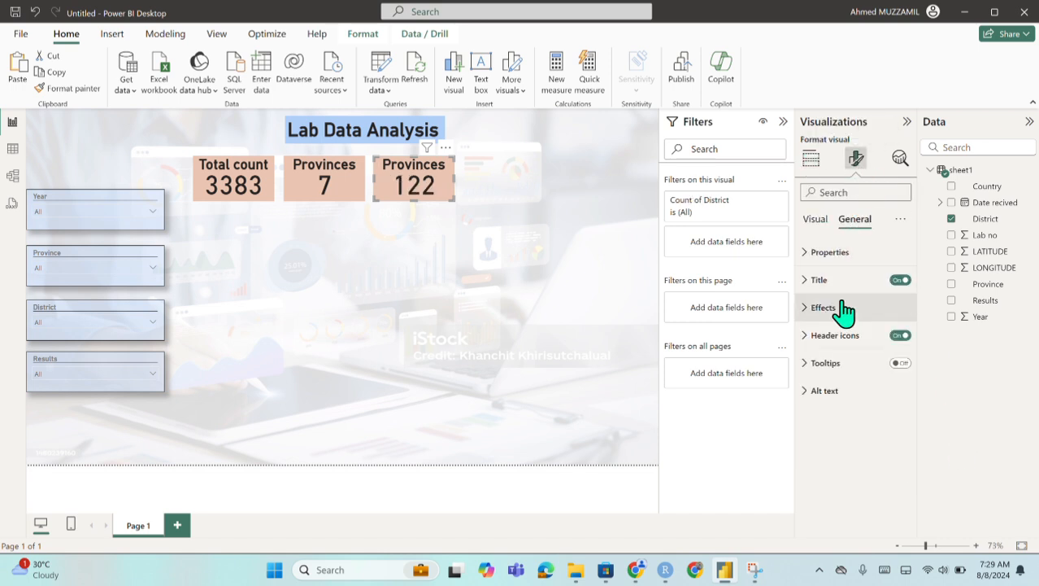
pyautogui.click(838, 281)
pyautogui.doubleClick(846, 346)
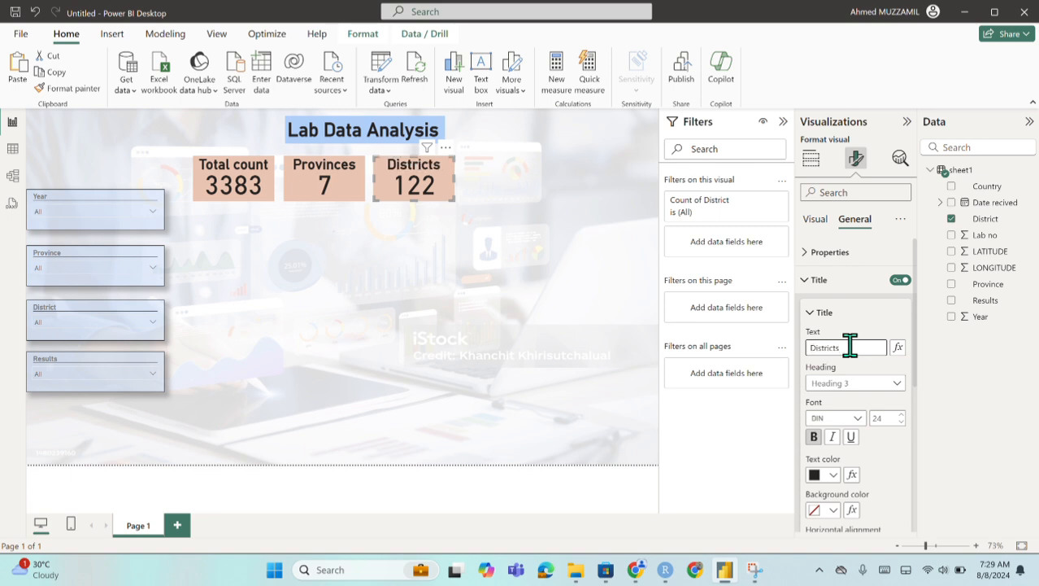
pyautogui.click(445, 209)
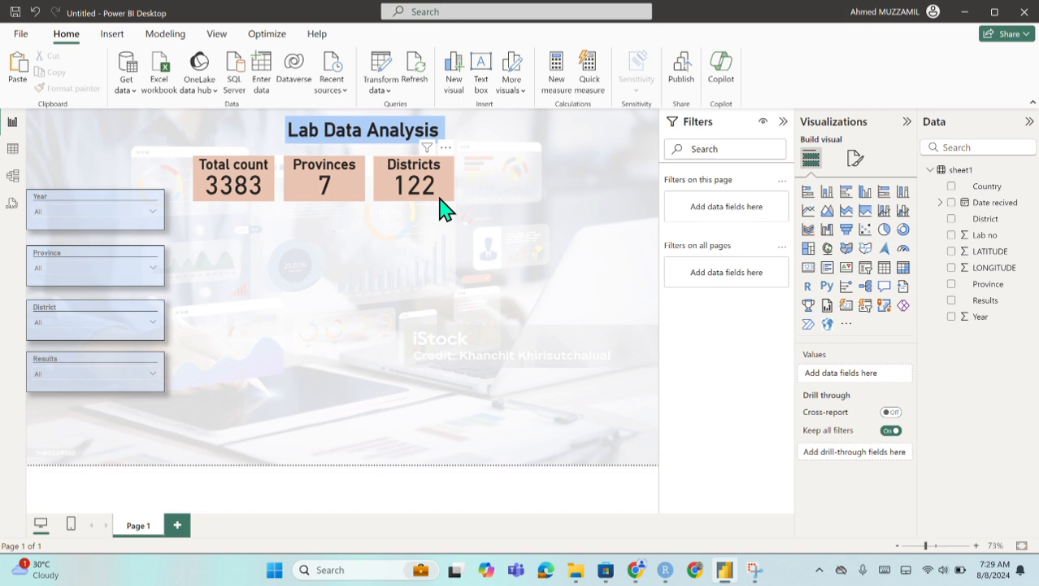
# Duplicate the "Districts" card and place the copy directly below the "Total count" card.
pyautogui.click(435, 201)
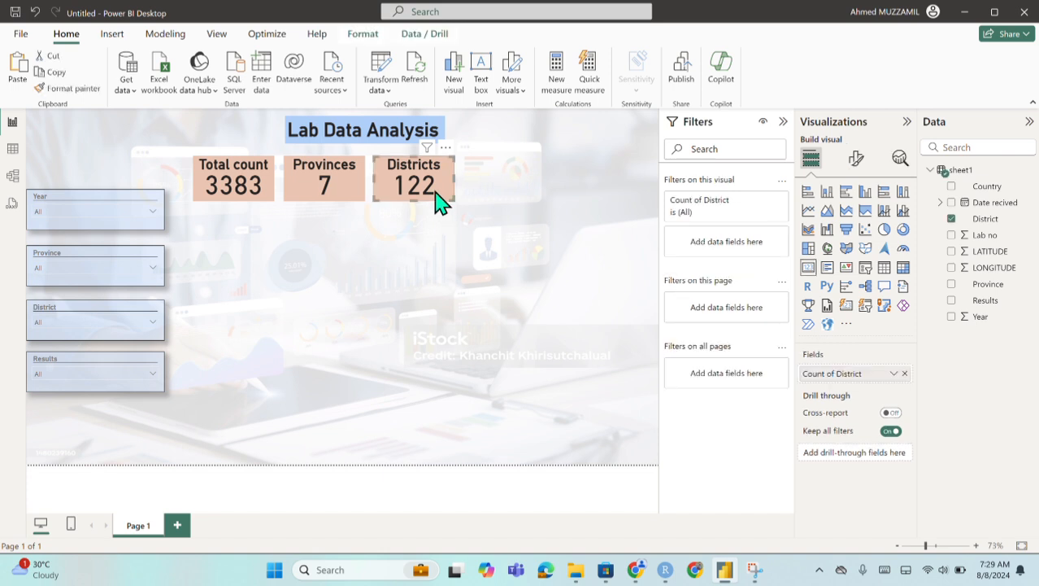
pyautogui.click(498, 216)
pyautogui.hotkey('ctrl', 'v')
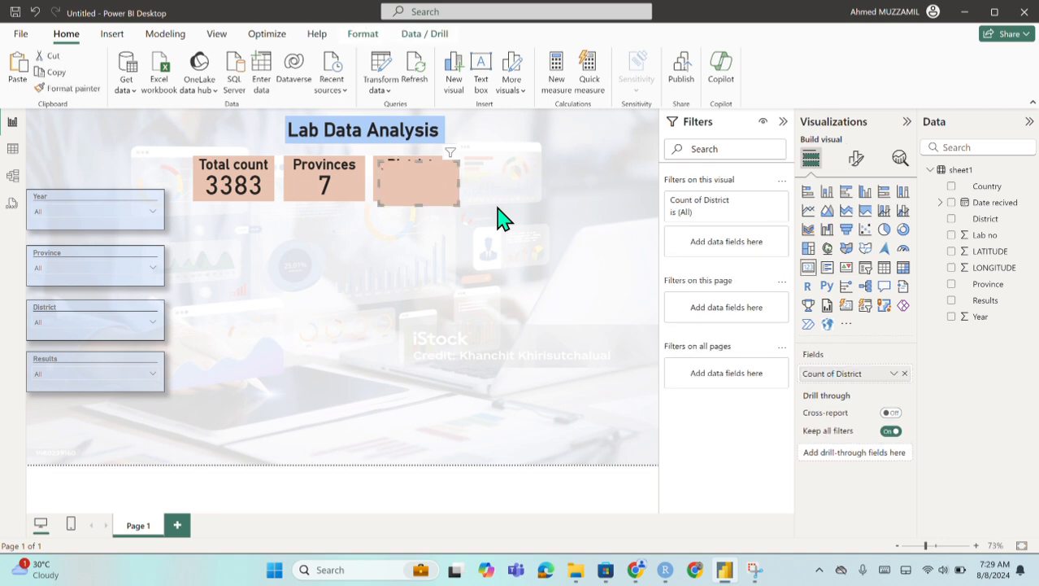
pyautogui.moveTo(452, 203); pyautogui.dragTo(262, 241)
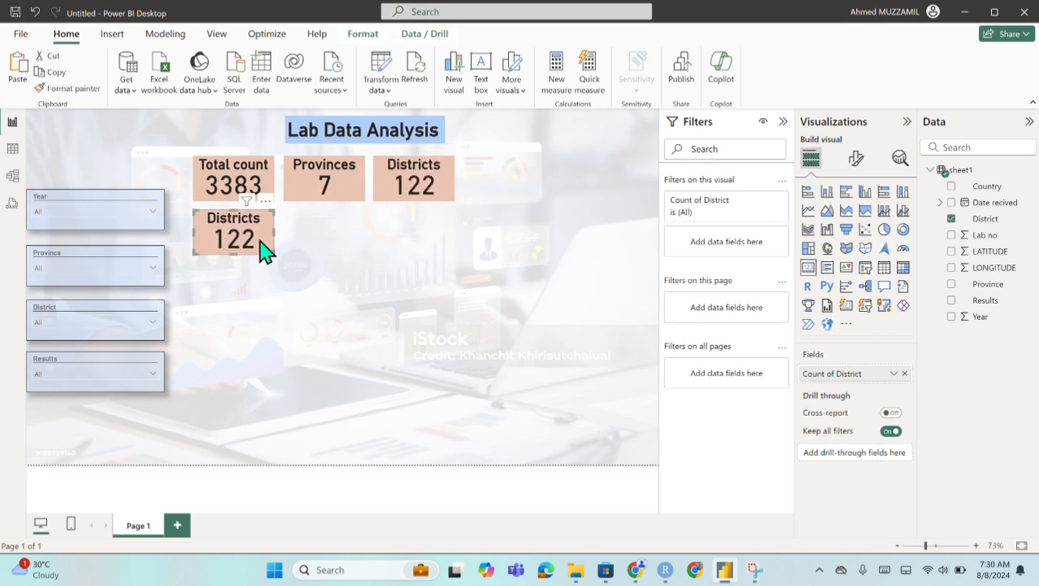
# Replace the District field of the card in the second row with Lab no, summarized as Count.
pyautogui.click(904, 373)
pyautogui.moveTo(1000, 238); pyautogui.dragTo(875, 389)
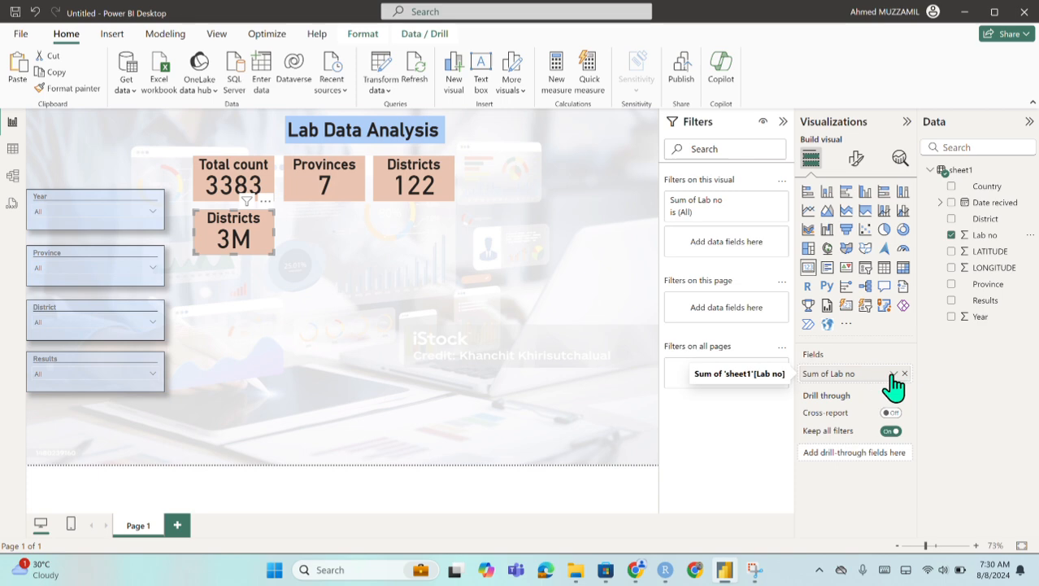
pyautogui.click(894, 375)
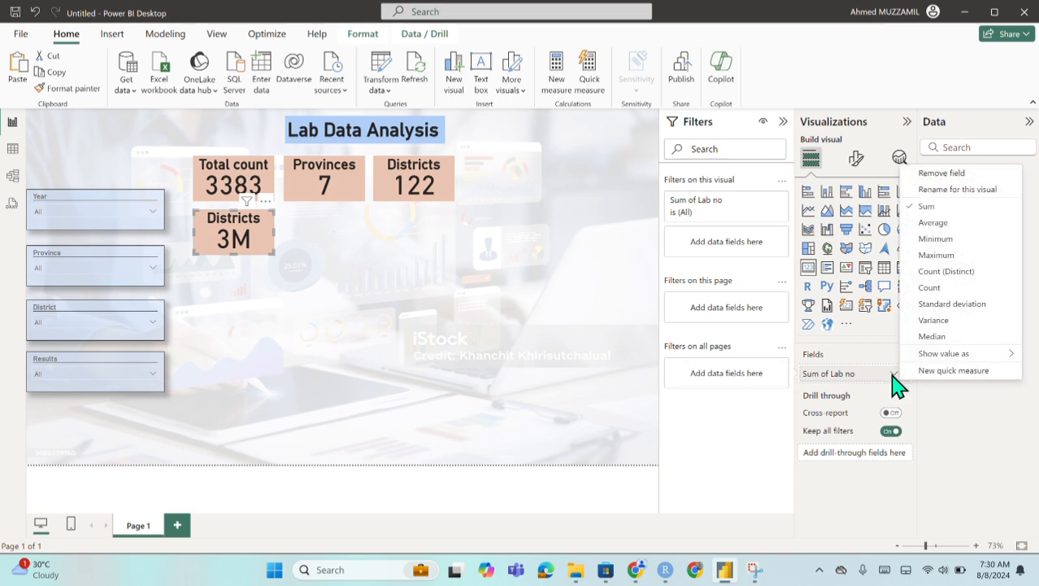
pyautogui.click(946, 273)
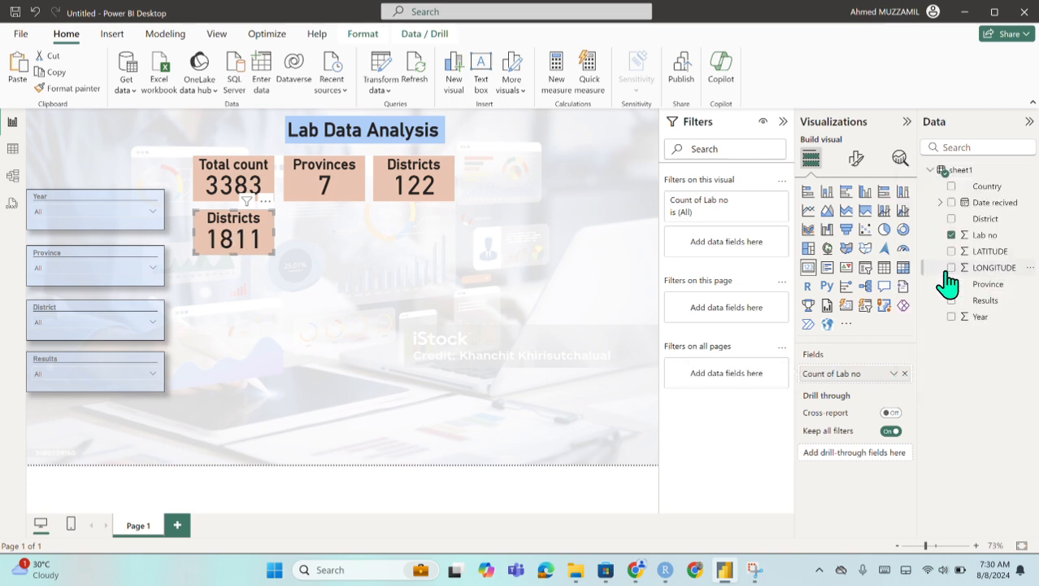
pyautogui.click(896, 374)
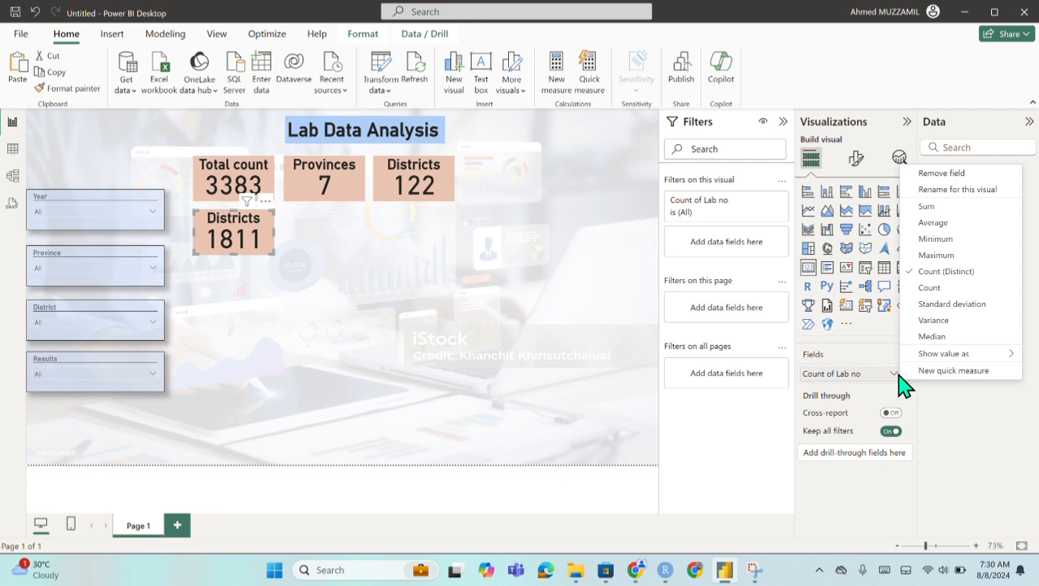
pyautogui.click(929, 288)
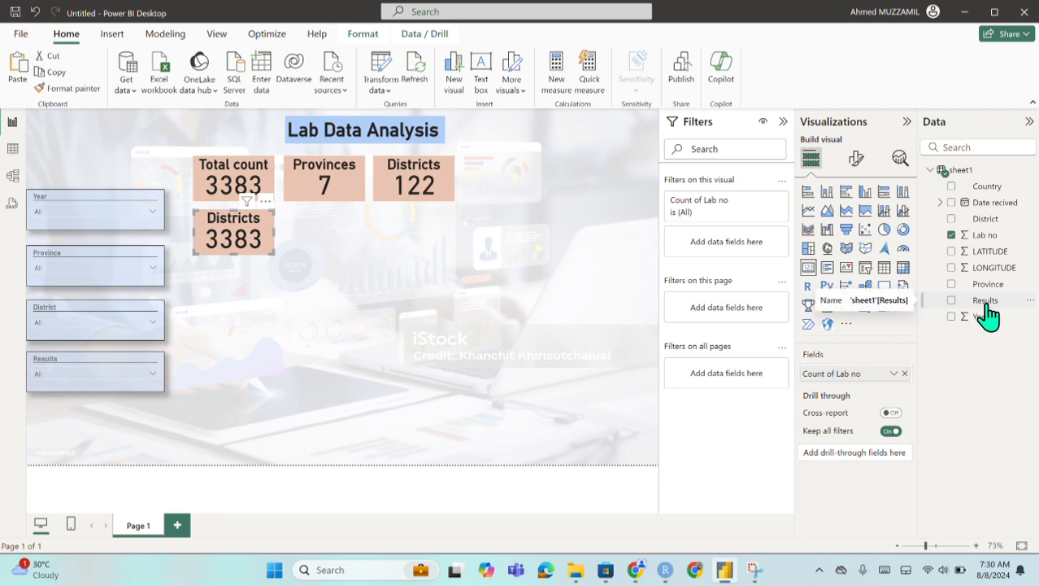
# Filter the second-row card by Results, using advanced filtering for values that contain "Aids".
pyautogui.moveTo(984, 301); pyautogui.dragTo(738, 260)
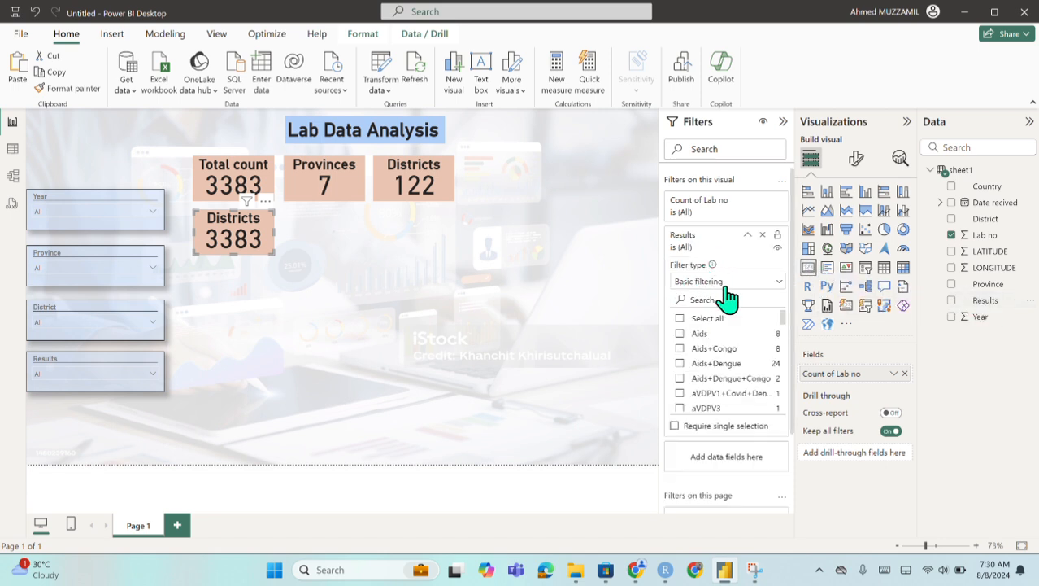
pyautogui.click(742, 283)
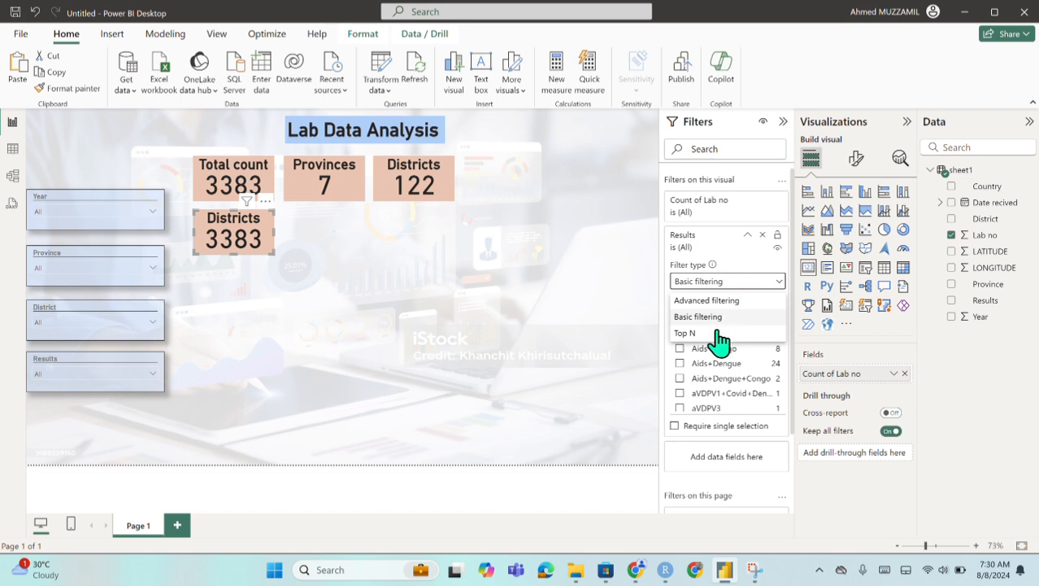
pyautogui.click(724, 299)
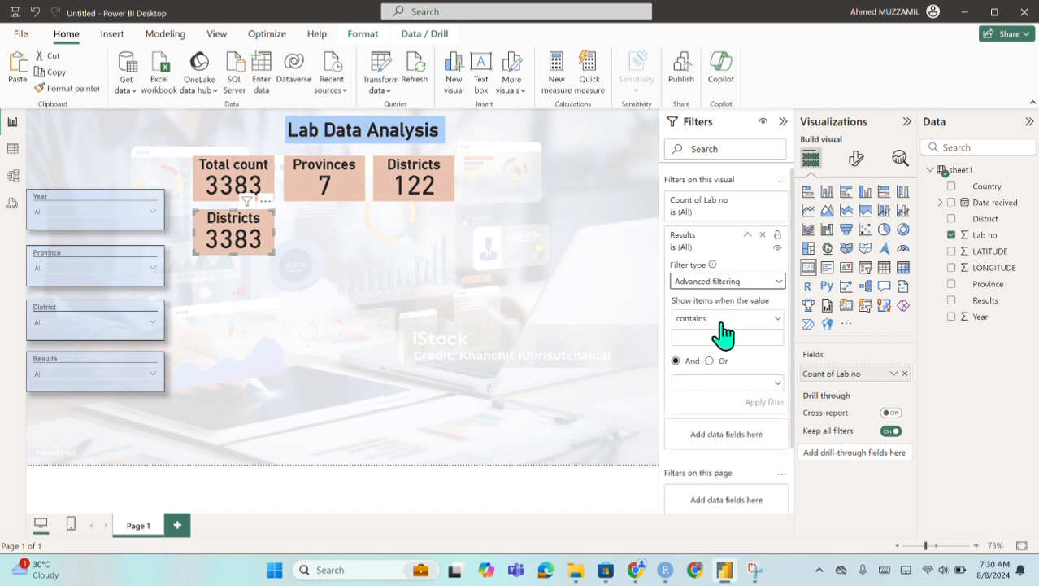
pyautogui.click(720, 335)
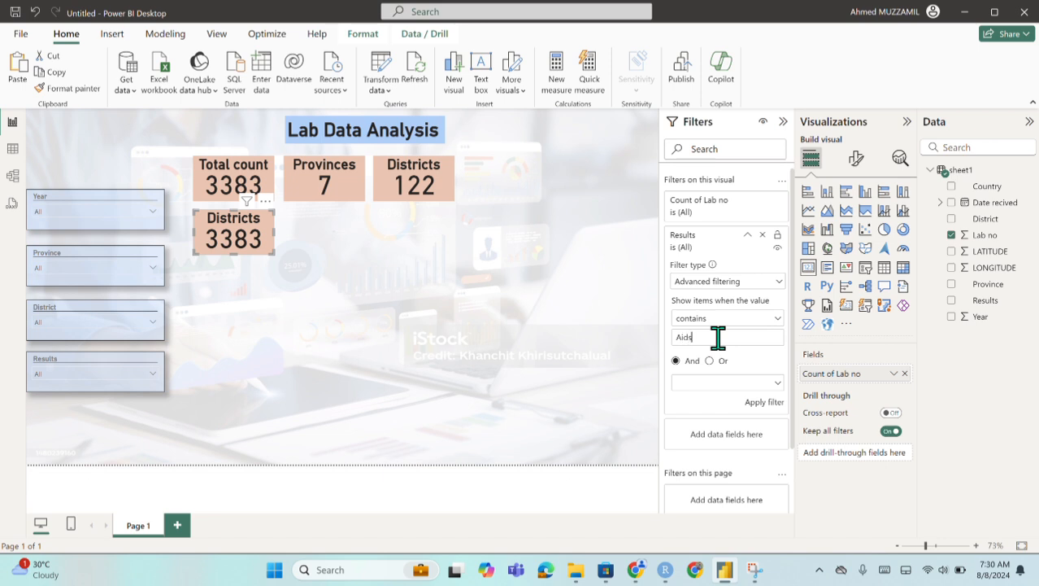
pyautogui.click(762, 402)
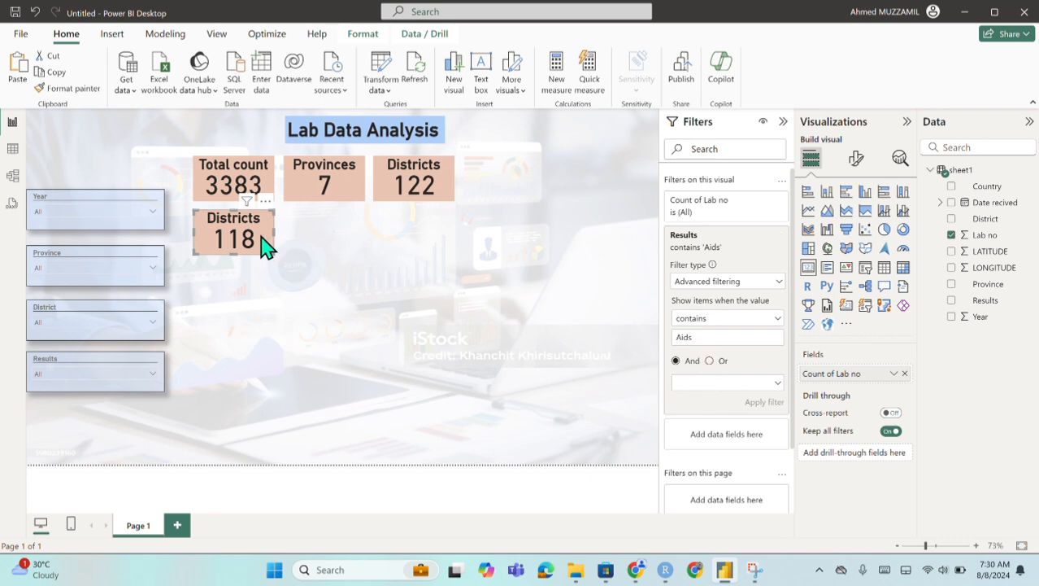
# Change the title text of the filtered second-row card to "Aids".
pyautogui.click(855, 161)
pyautogui.click(854, 220)
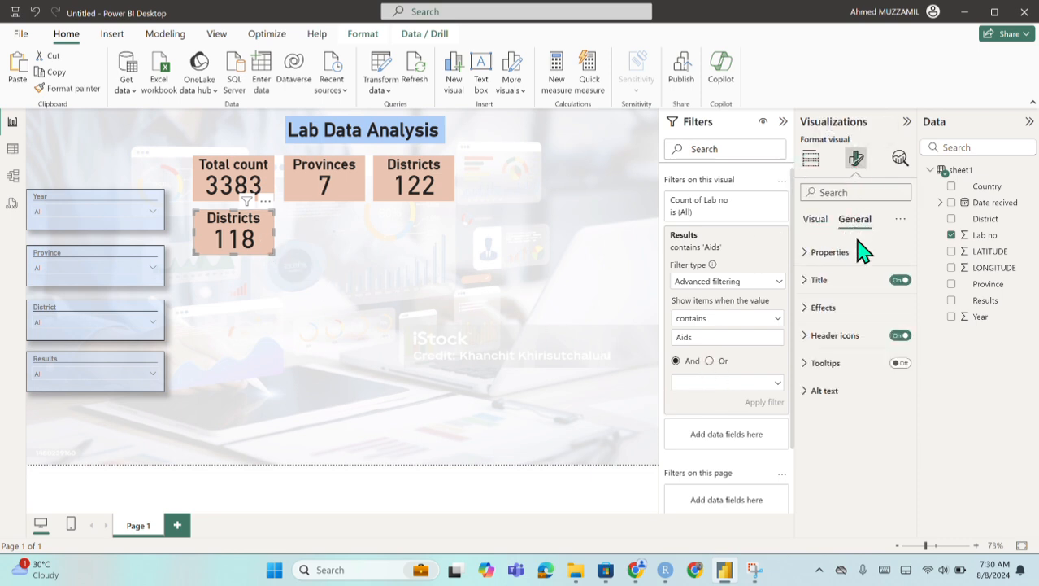
pyautogui.click(859, 280)
pyautogui.doubleClick(854, 348)
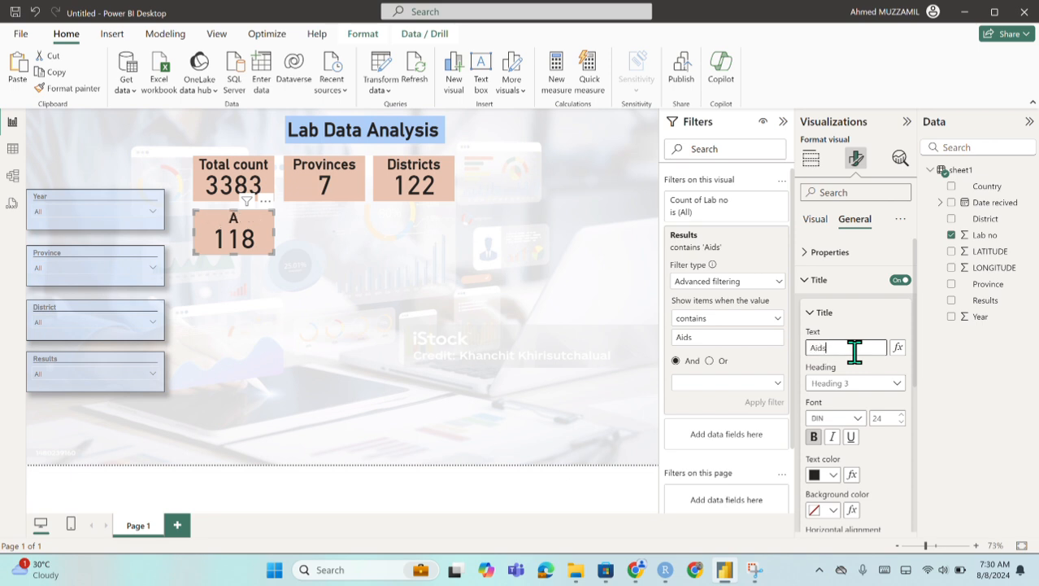
pyautogui.click(582, 301)
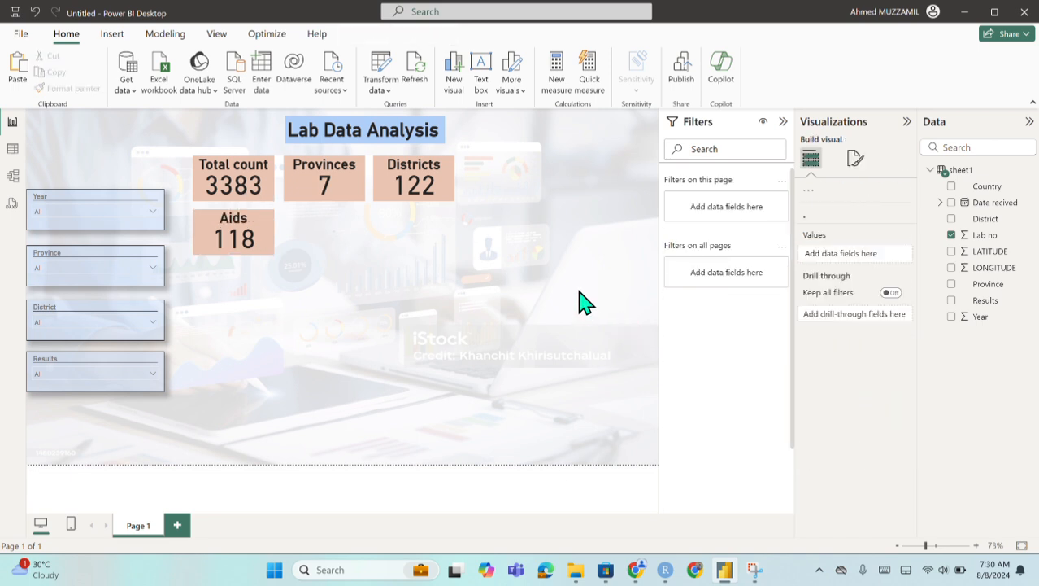
# Set the "Aids" card's background to the lightest red theme colour.
pyautogui.click(275, 249)
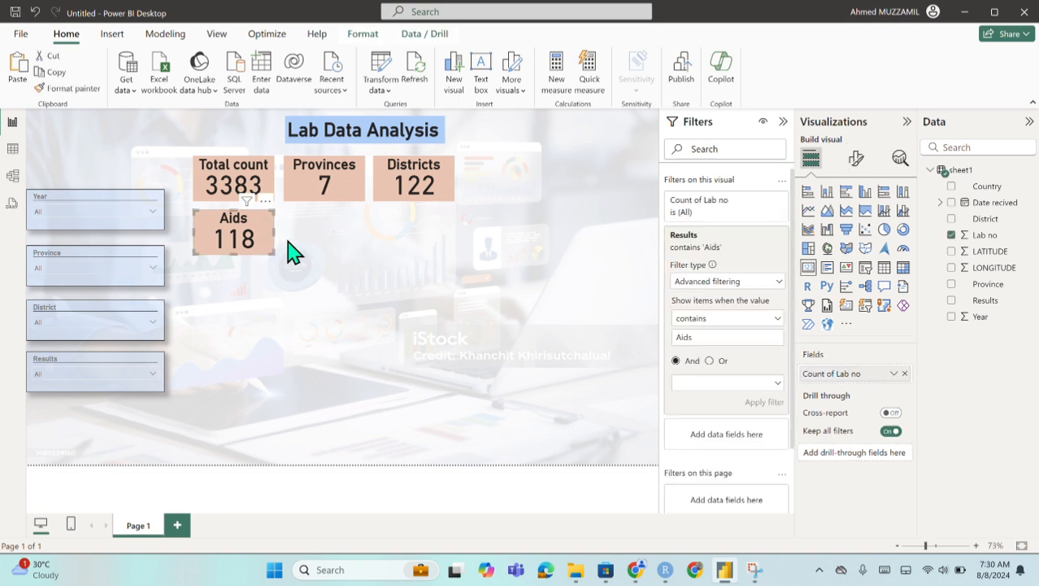
pyautogui.click(856, 158)
pyautogui.click(856, 221)
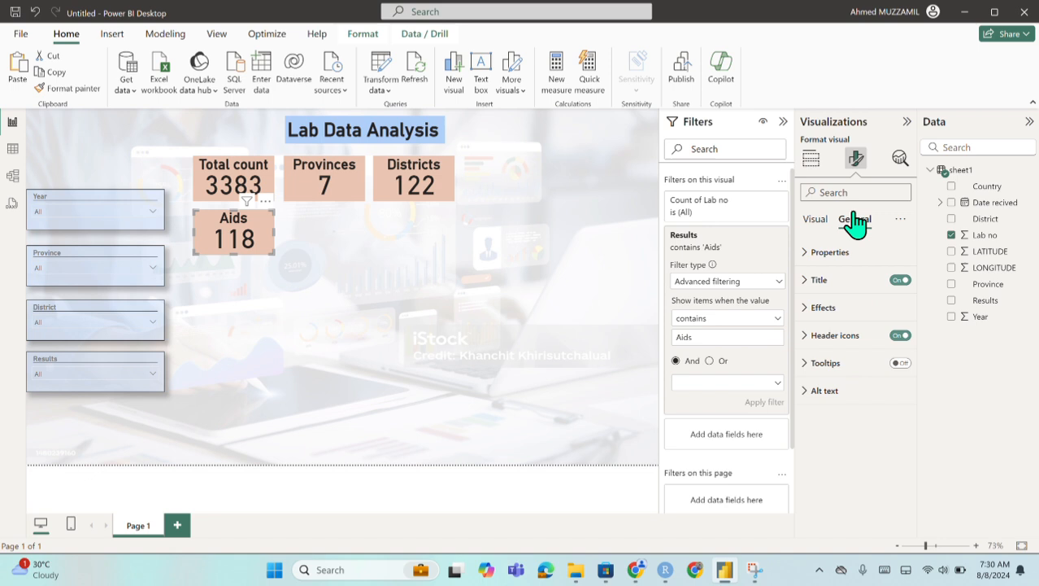
pyautogui.click(854, 310)
pyautogui.click(834, 375)
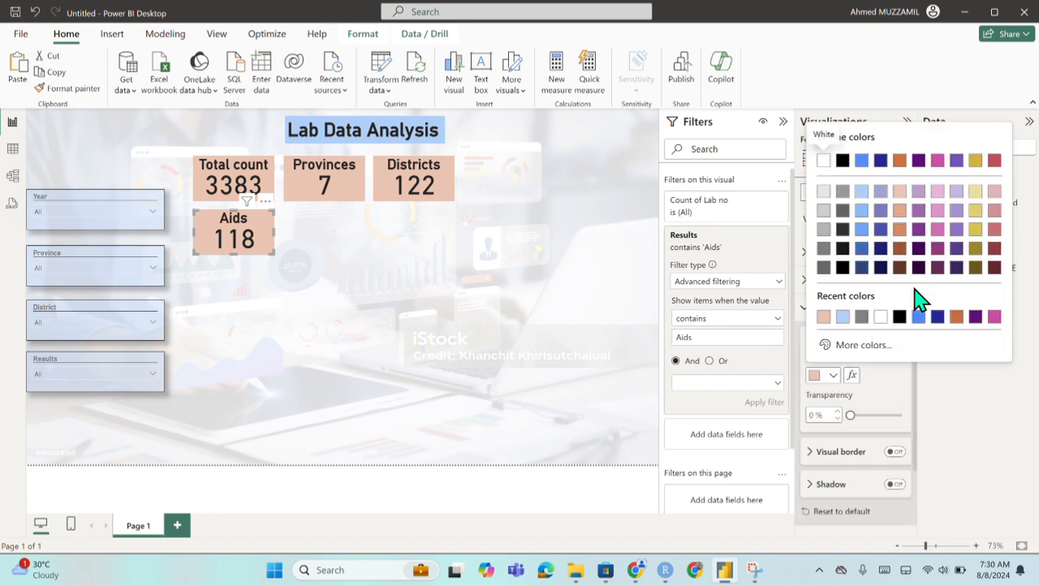
pyautogui.click(995, 191)
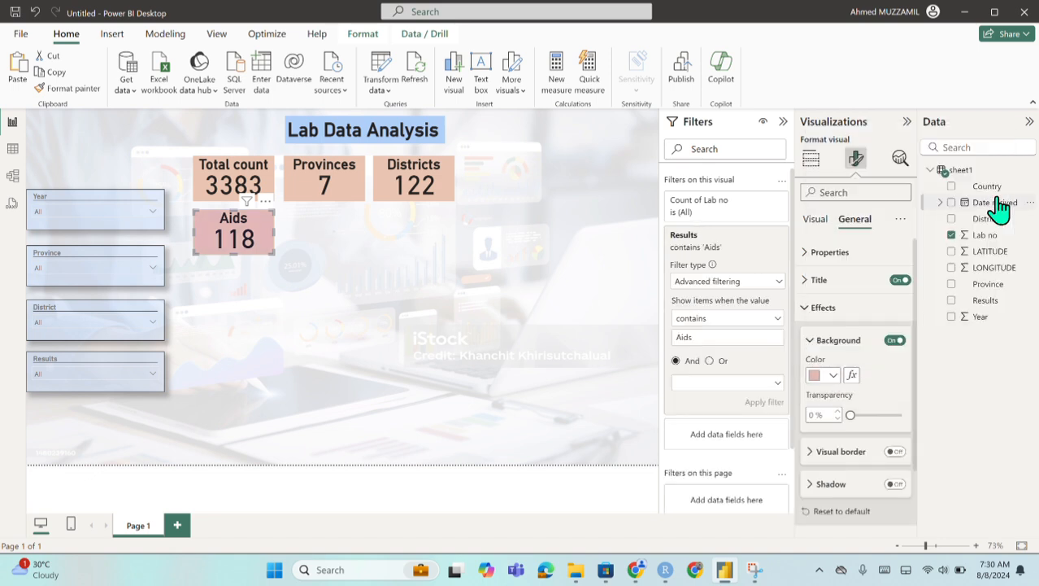
# Duplicate the "Aids" card and place the copy beside it, under the "Provinces" card.
pyautogui.click(317, 288)
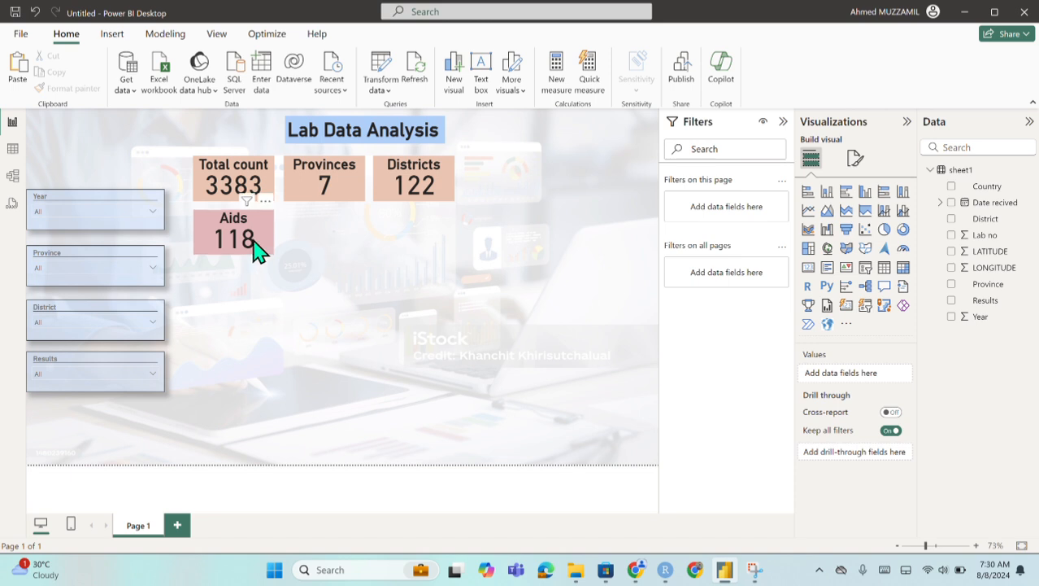
pyautogui.click(253, 244)
pyautogui.click(335, 252)
pyautogui.click(272, 239)
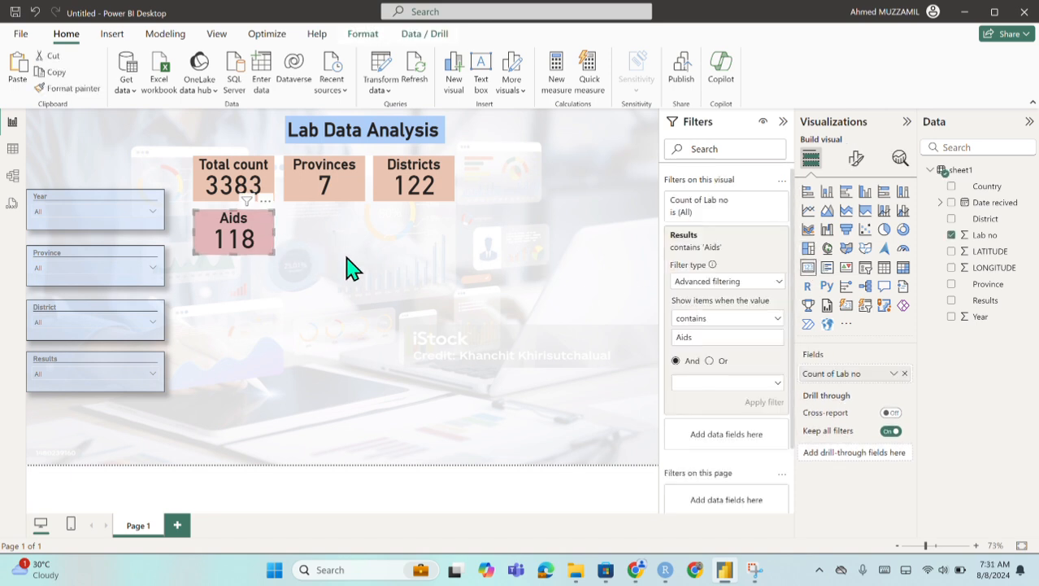
pyautogui.hotkey('ctrl', 'c')
pyautogui.click(367, 279)
pyautogui.hotkey('ctrl', 'v')
pyautogui.moveTo(250, 251); pyautogui.dragTo(332, 249)
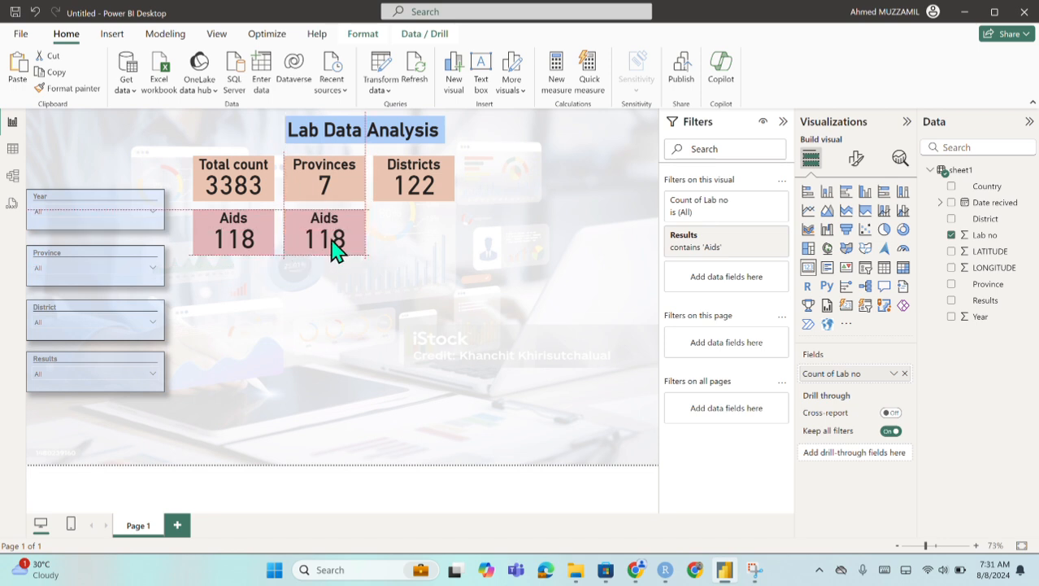
# Filter the copied card to Results values that contain "Covid" and change its title text to "Covid".
pyautogui.click(691, 260)
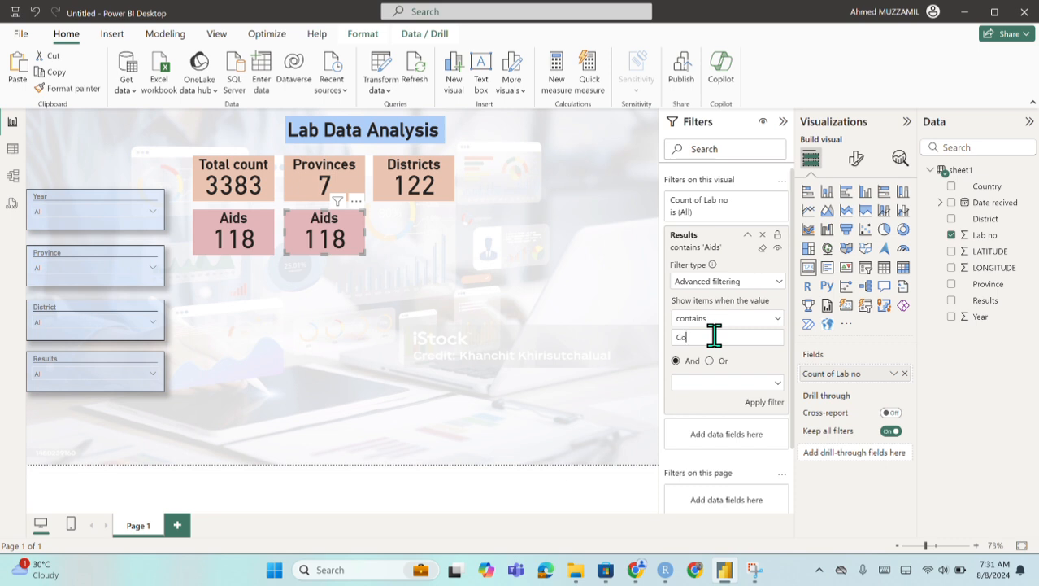
pyautogui.click(763, 402)
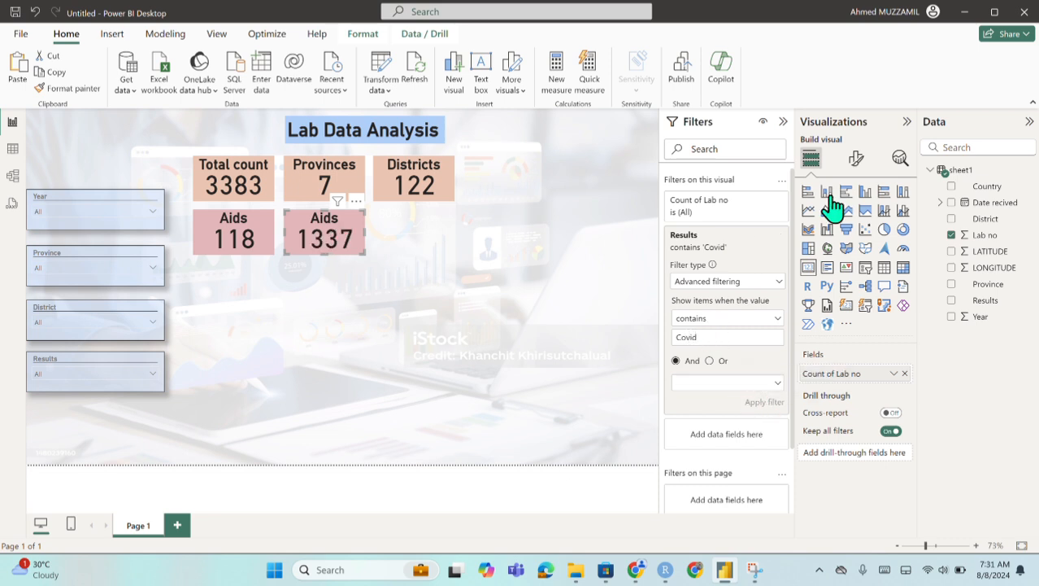
pyautogui.click(856, 158)
pyautogui.click(856, 220)
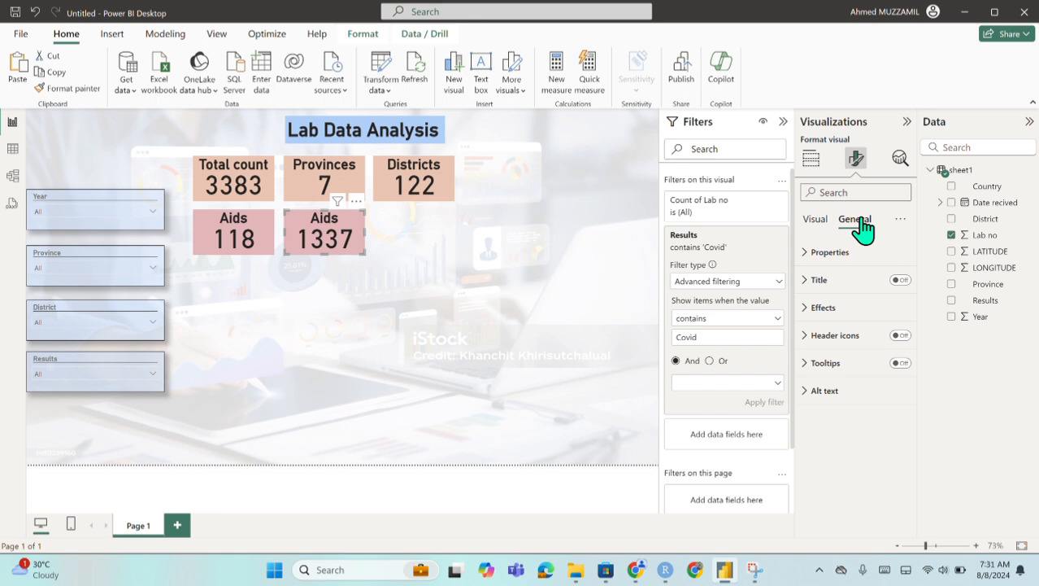
pyautogui.click(852, 284)
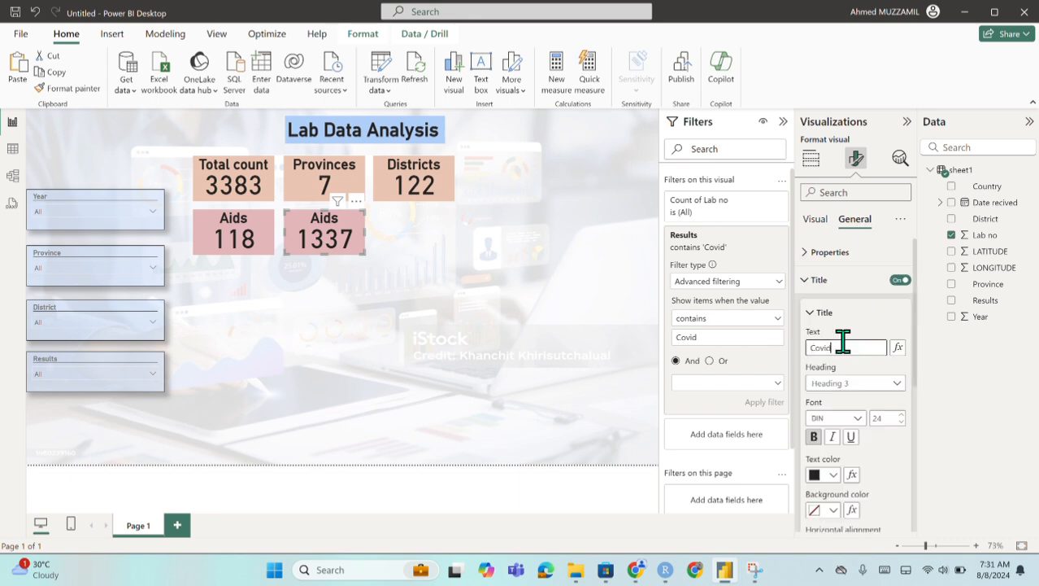
# Set the "Covid" card's background to the lightest yellow theme colour.
pyautogui.click(332, 251)
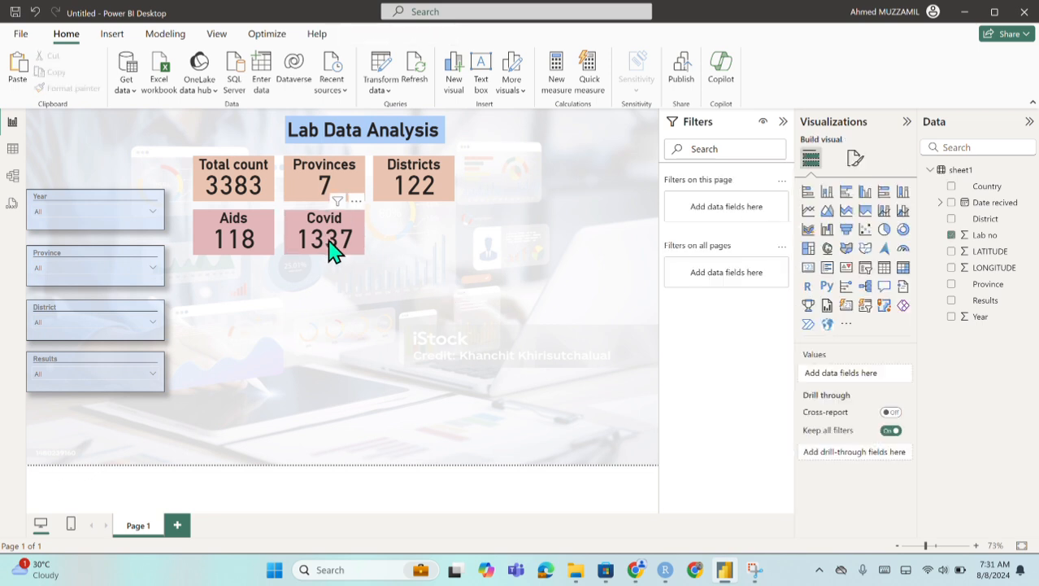
pyautogui.click(856, 161)
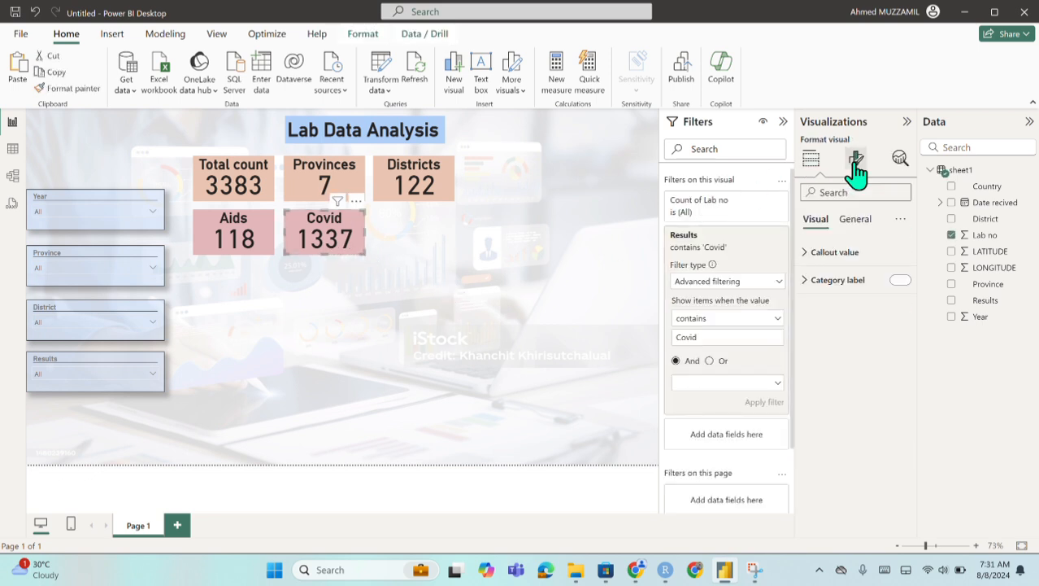
pyautogui.click(856, 220)
pyautogui.click(828, 313)
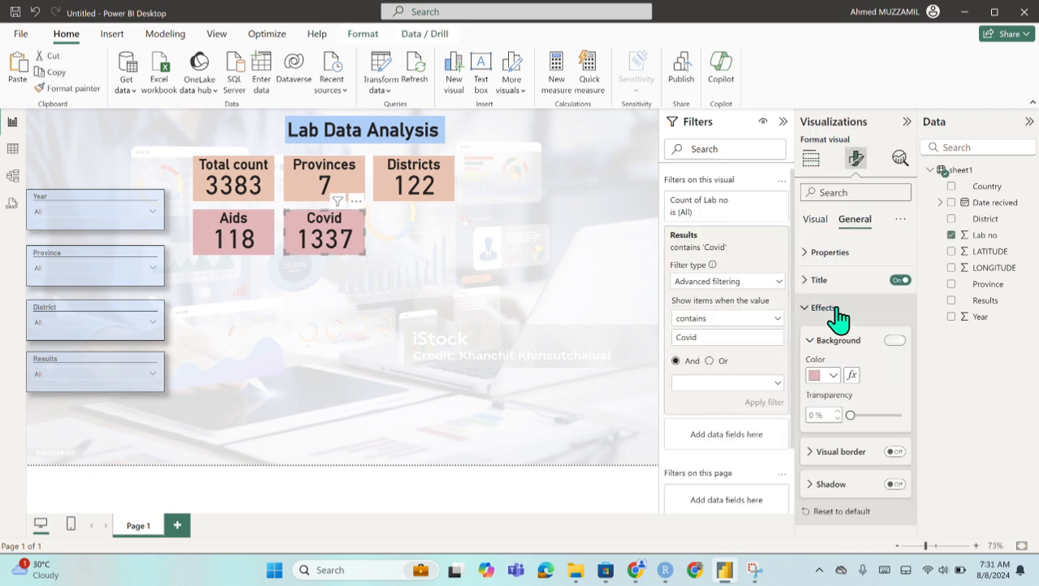
pyautogui.click(831, 374)
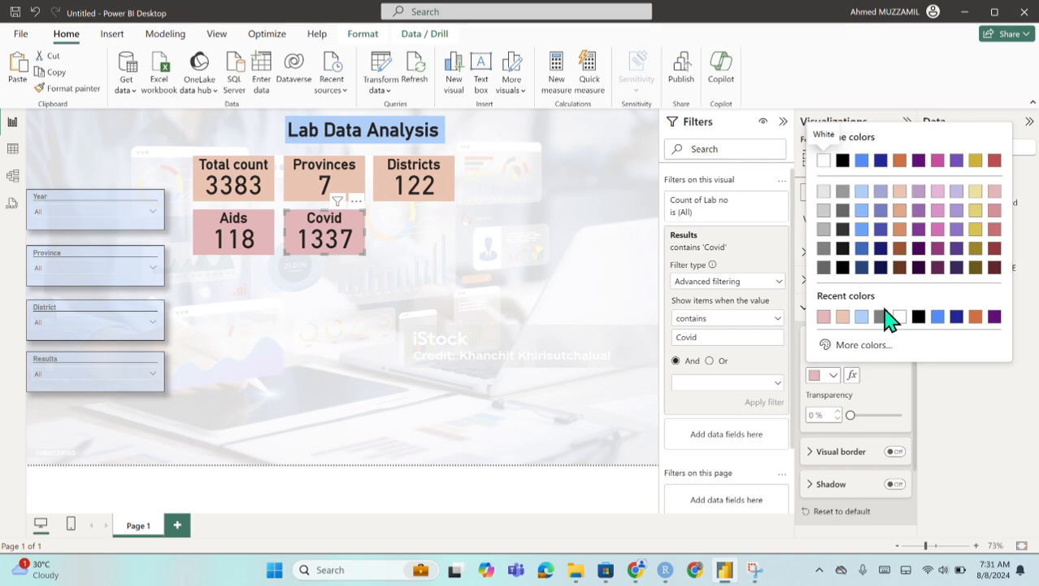
pyautogui.click(976, 195)
pyautogui.click(476, 253)
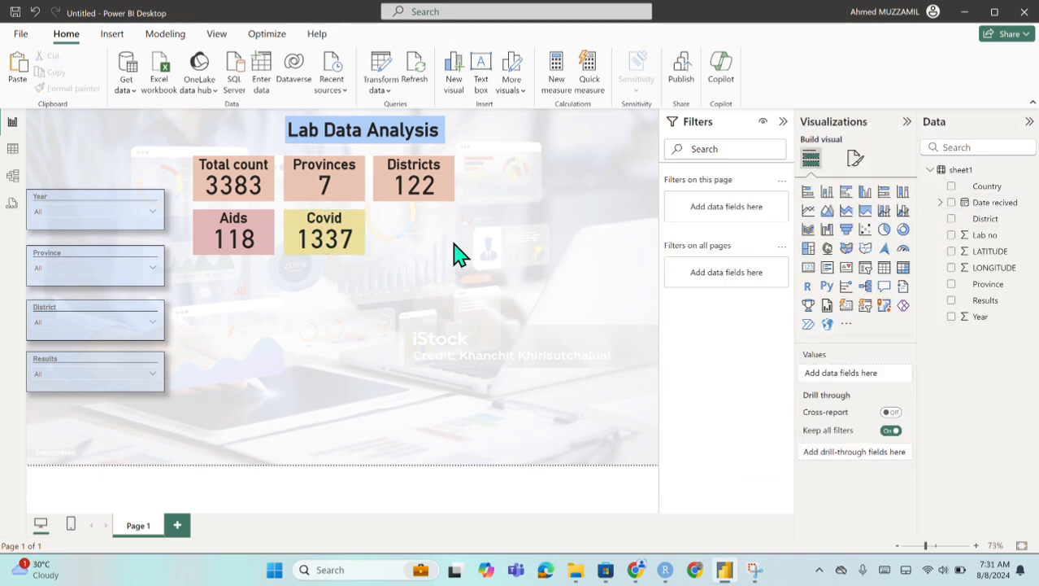
# Duplicate the "Aids" card again and place the copy under the "Districts" card.
pyautogui.click(248, 237)
pyautogui.hotkey('ctrl', 'c')
pyautogui.hotkey('ctrl', 'v')
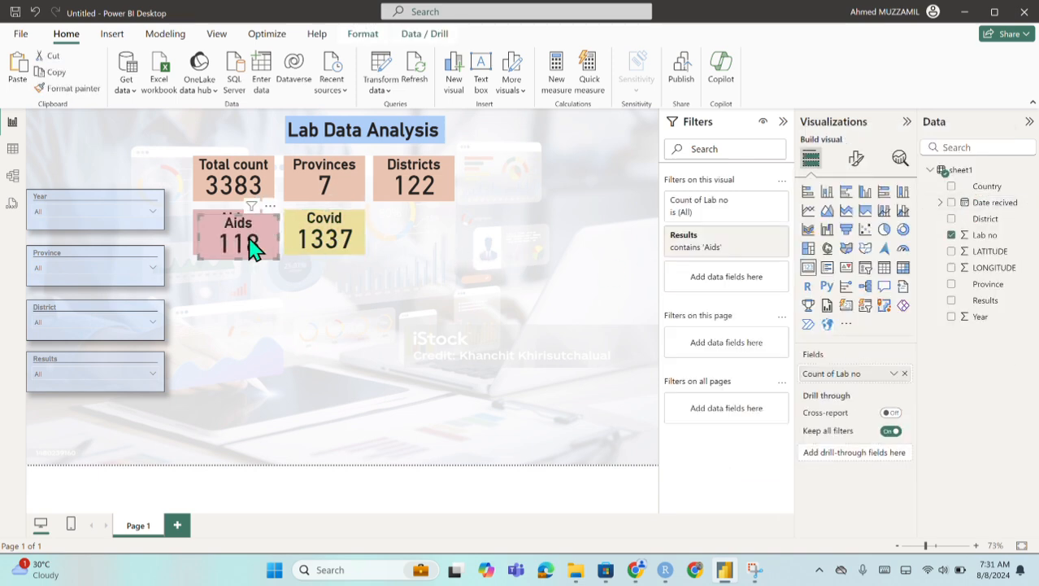
pyautogui.moveTo(249, 236); pyautogui.dragTo(422, 237)
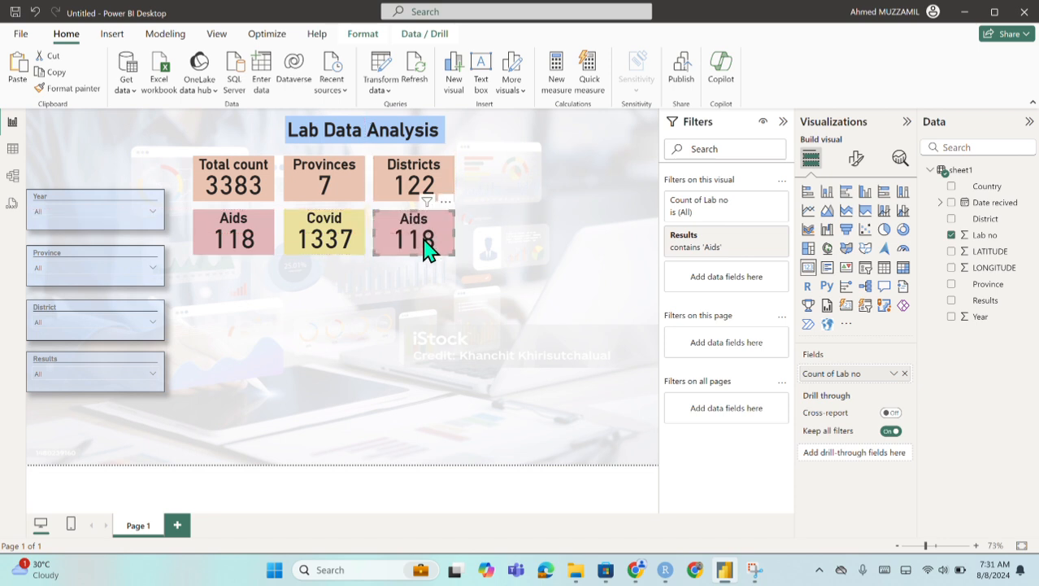
# Change the Results filter of the card under "Districts" to values that contain "Novirus".
pyautogui.click(857, 159)
pyautogui.click(811, 158)
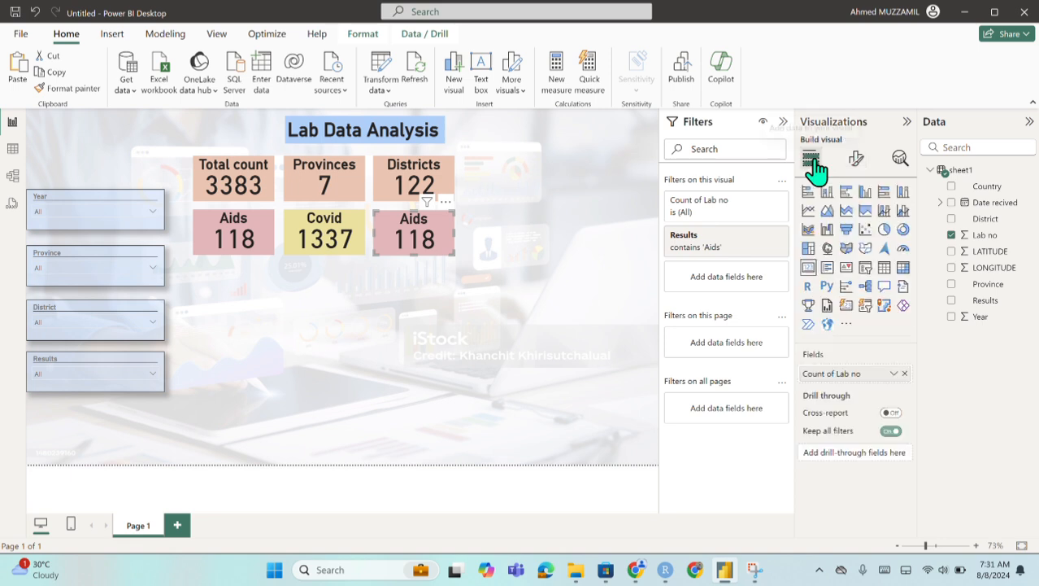
pyautogui.click(728, 248)
pyautogui.click(732, 286)
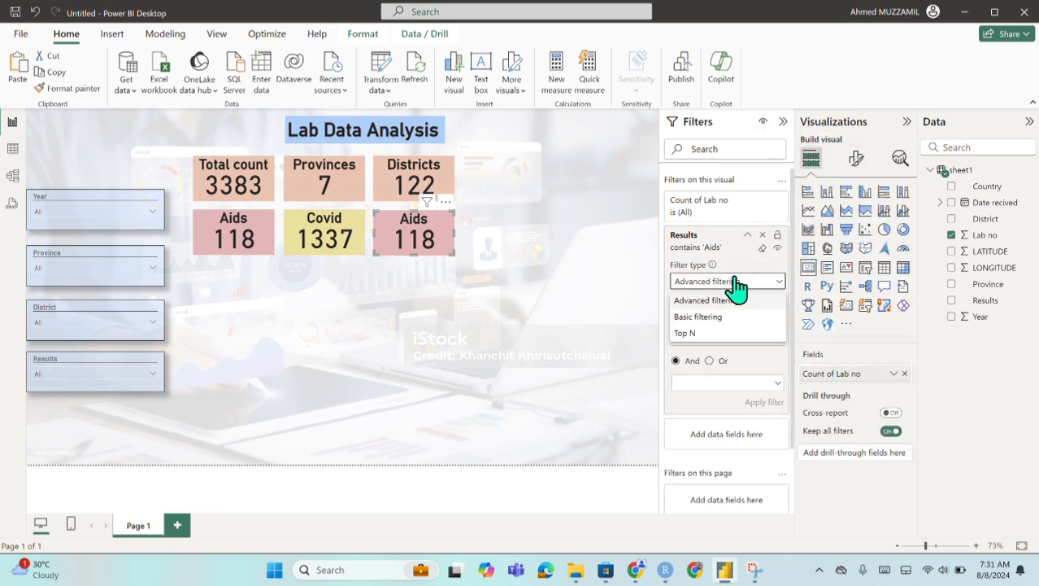
pyautogui.click(735, 285)
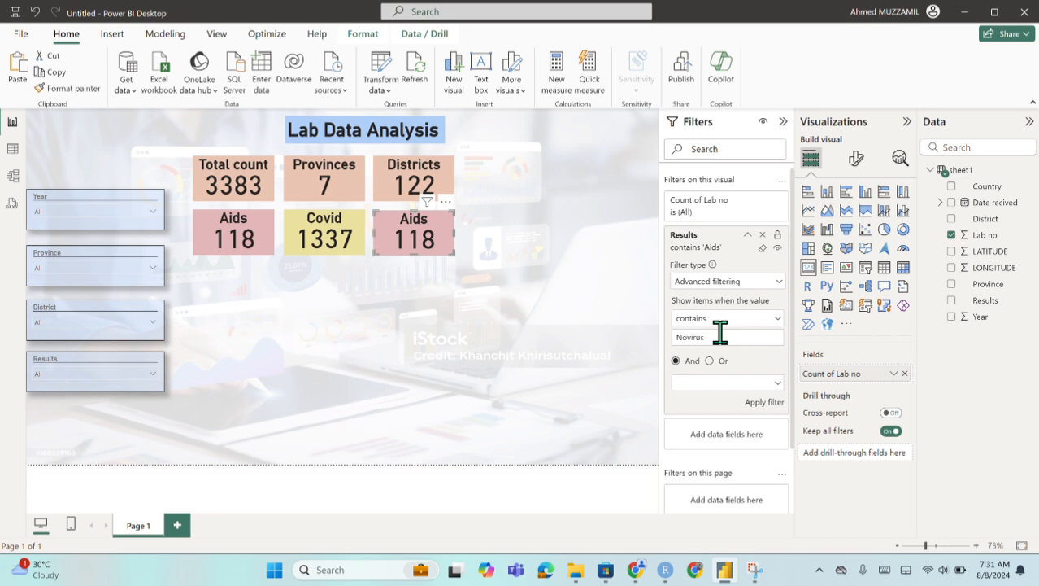
pyautogui.click(754, 404)
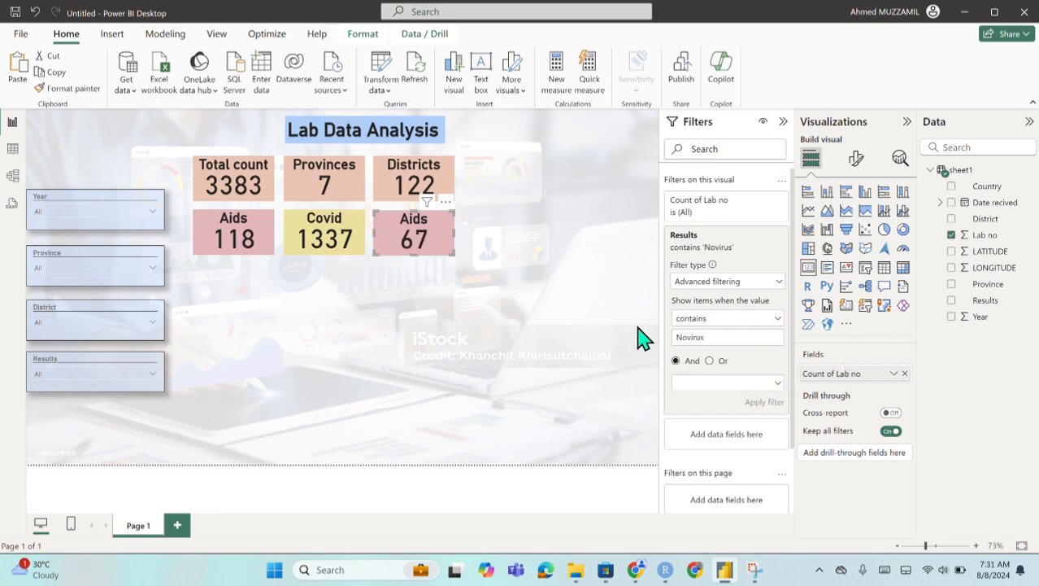
# Change the title text of the card filtered by "Novirus" to "No Virus".
pyautogui.click(856, 157)
pyautogui.click(855, 220)
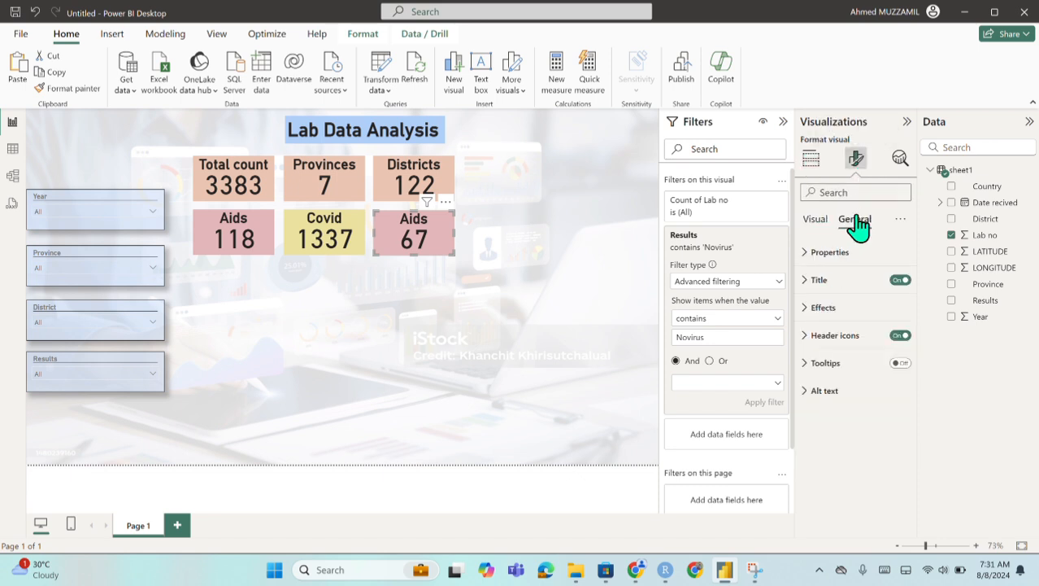
pyautogui.click(849, 252)
pyautogui.click(854, 249)
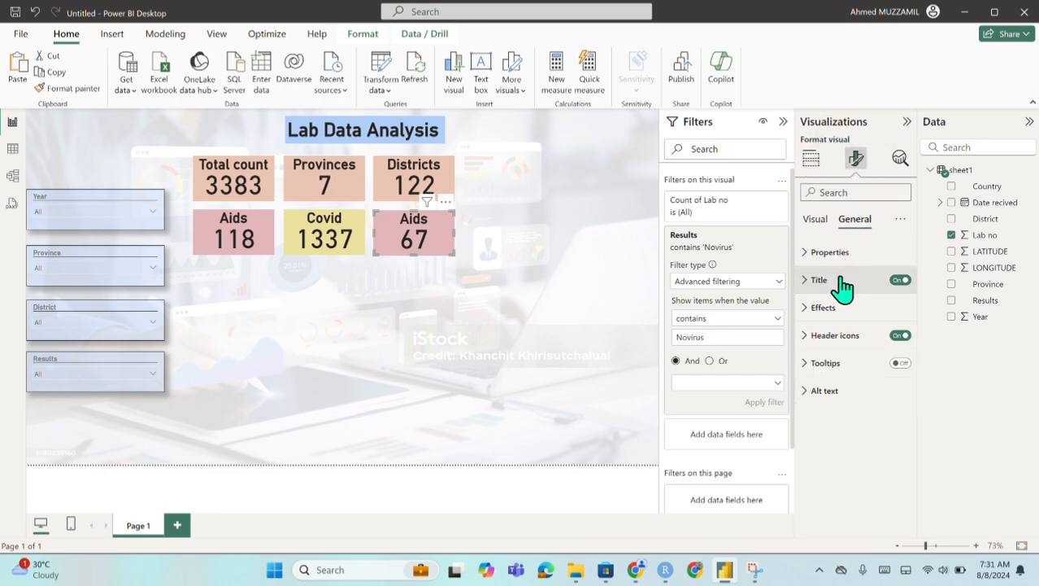
pyautogui.click(846, 281)
pyautogui.click(840, 348)
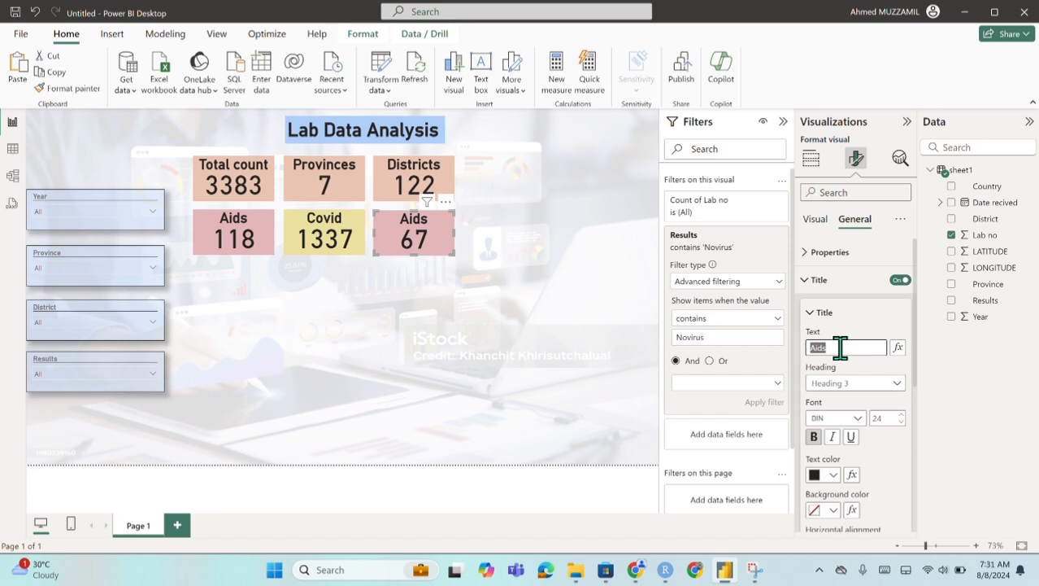
pyautogui.write('No Viru')
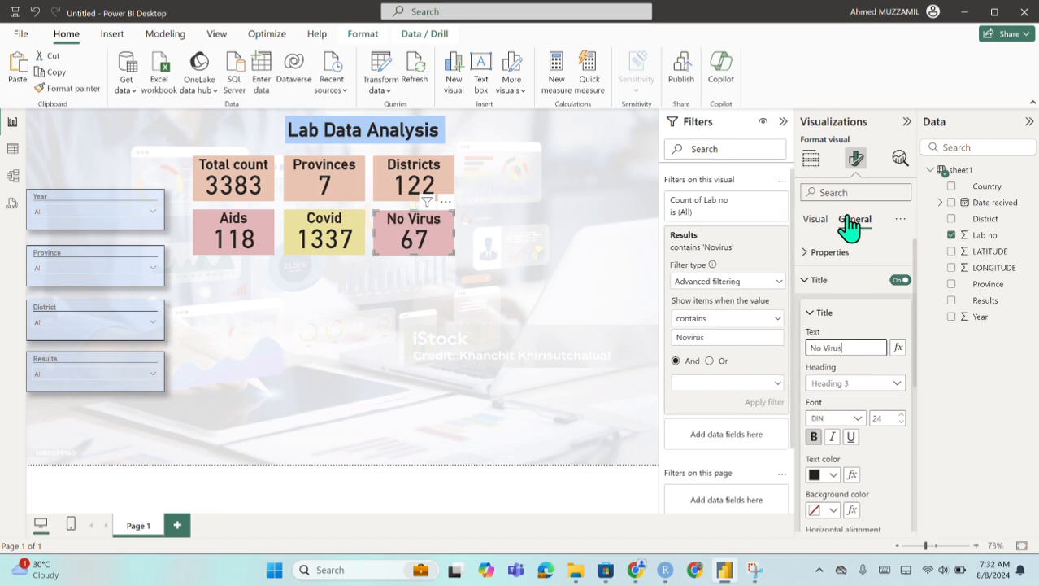
# Set the "No Virus" card's background to the custom light green #B5EFCF.
pyautogui.click(848, 279)
pyautogui.click(843, 309)
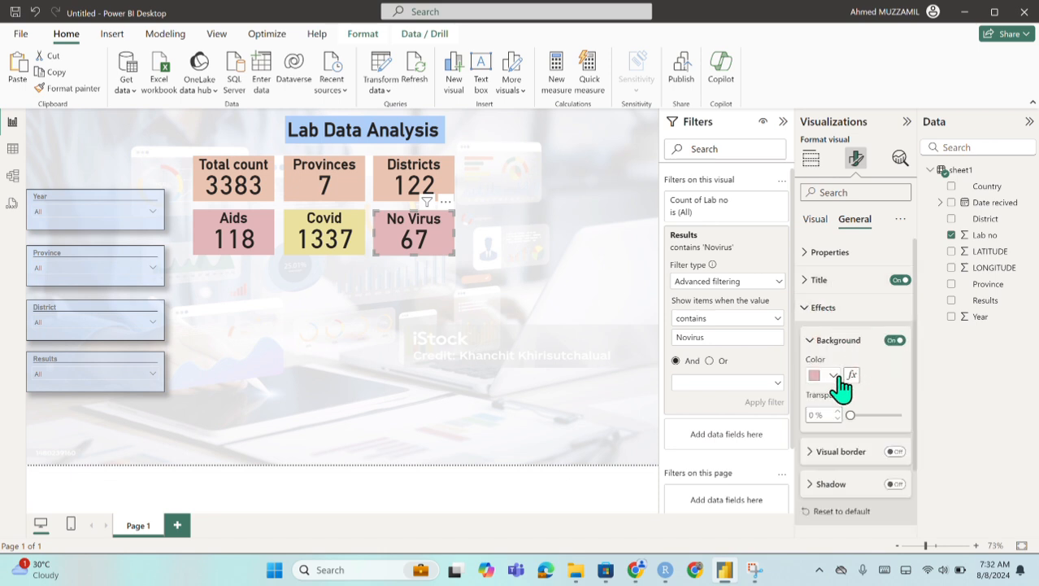
pyautogui.click(836, 374)
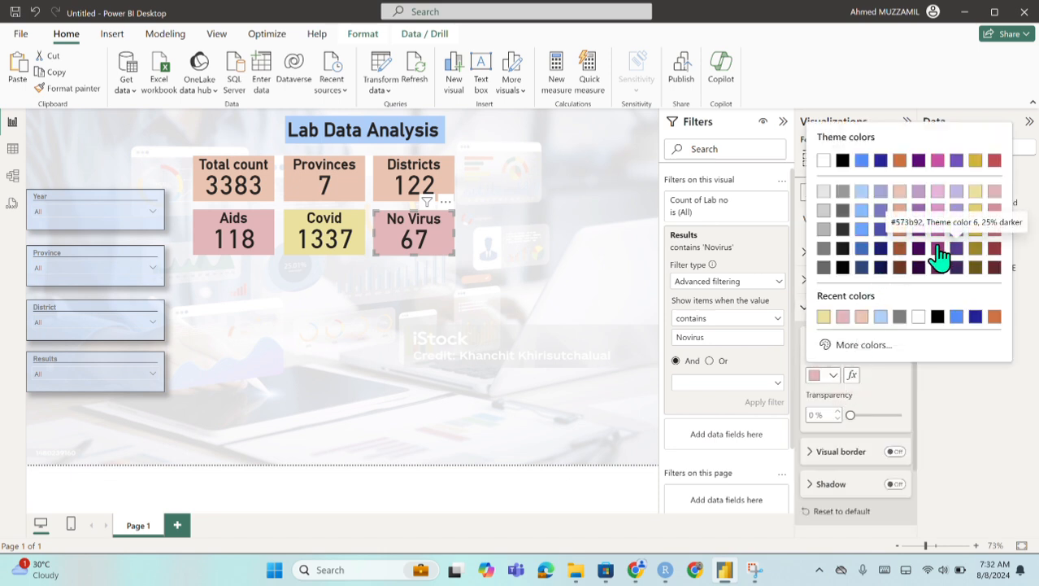
pyautogui.click(864, 347)
pyautogui.click(892, 300)
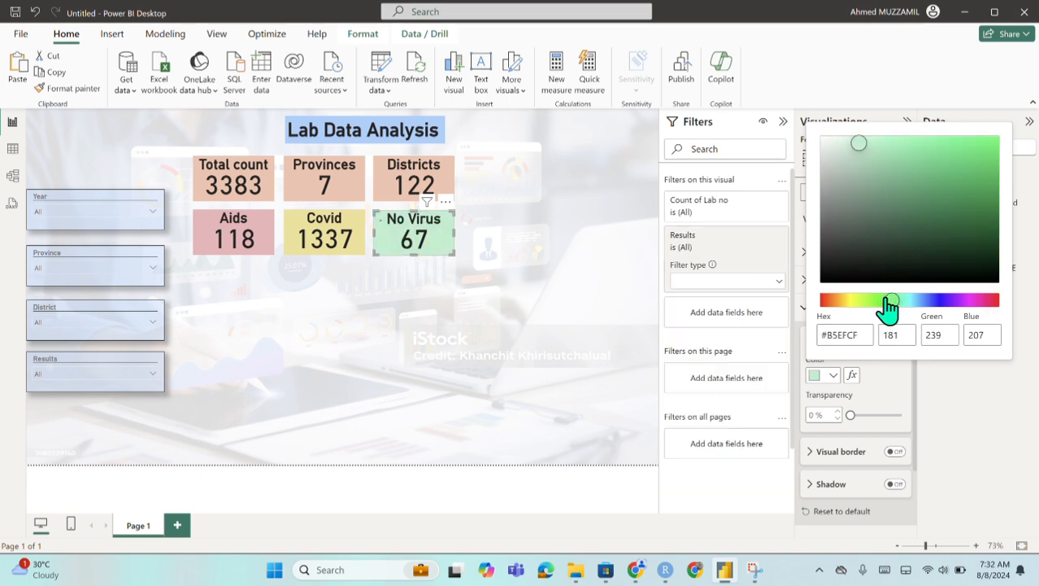
pyautogui.click(618, 259)
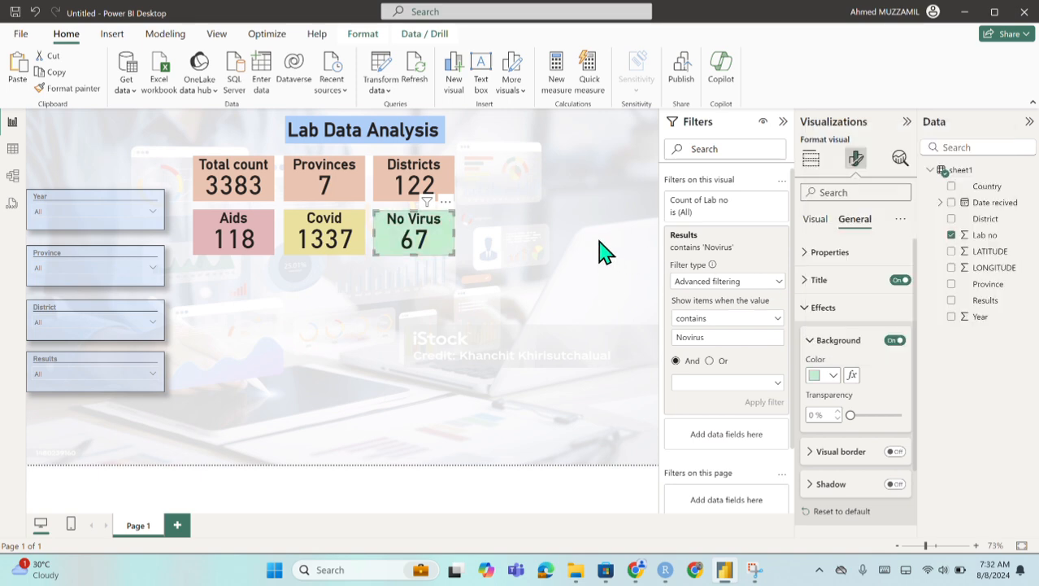
pyautogui.click(561, 230)
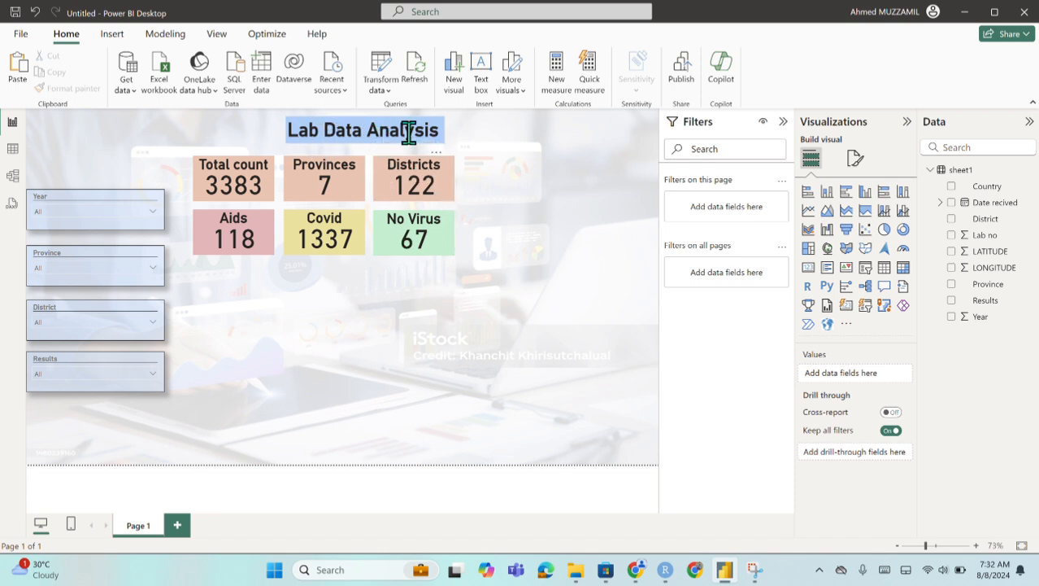
# Move the "Lab Data Analysis" title to the page's upper-left corner above the slicers, and shift the cards up beside it.
pyautogui.click(439, 139)
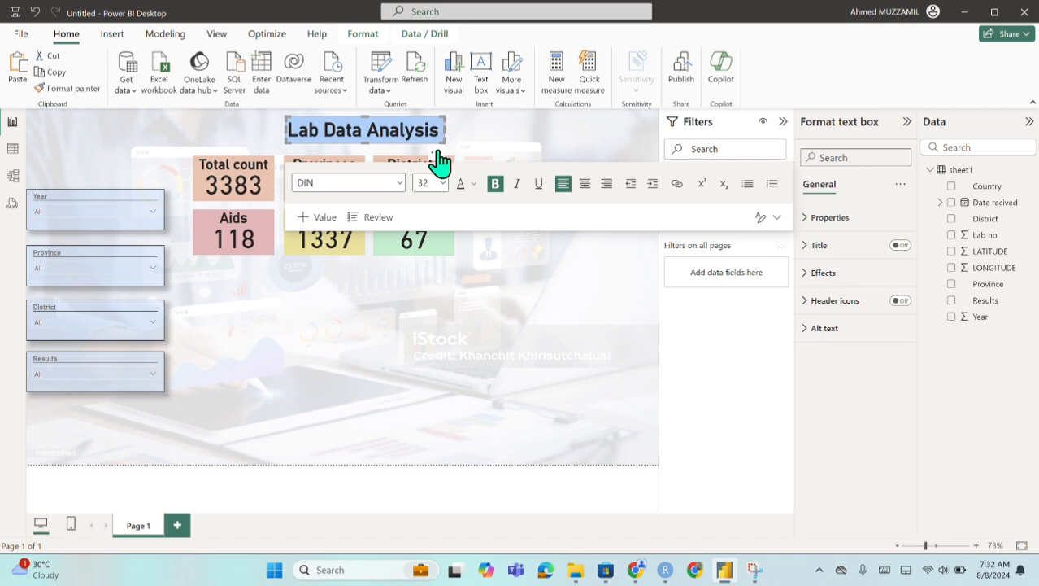
pyautogui.moveTo(439, 156); pyautogui.dragTo(163, 163)
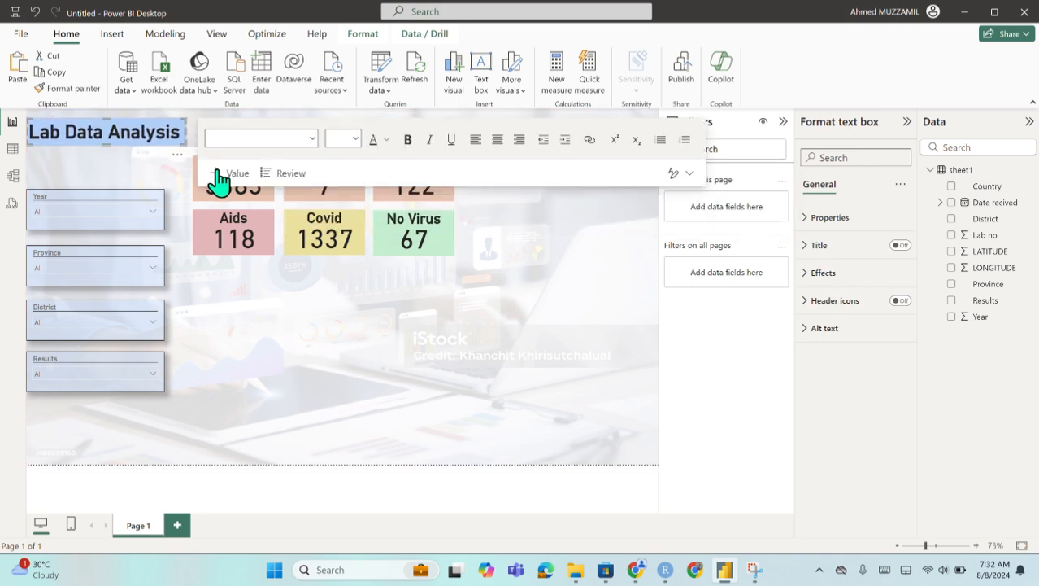
pyautogui.click(226, 198)
pyautogui.click(277, 205)
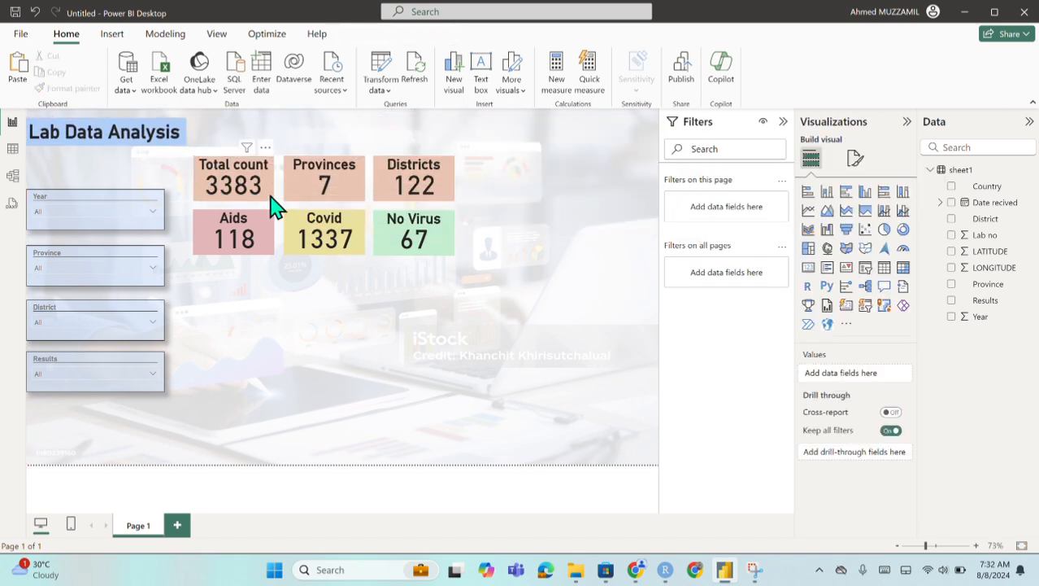
pyautogui.moveTo(262, 181); pyautogui.dragTo(270, 158)
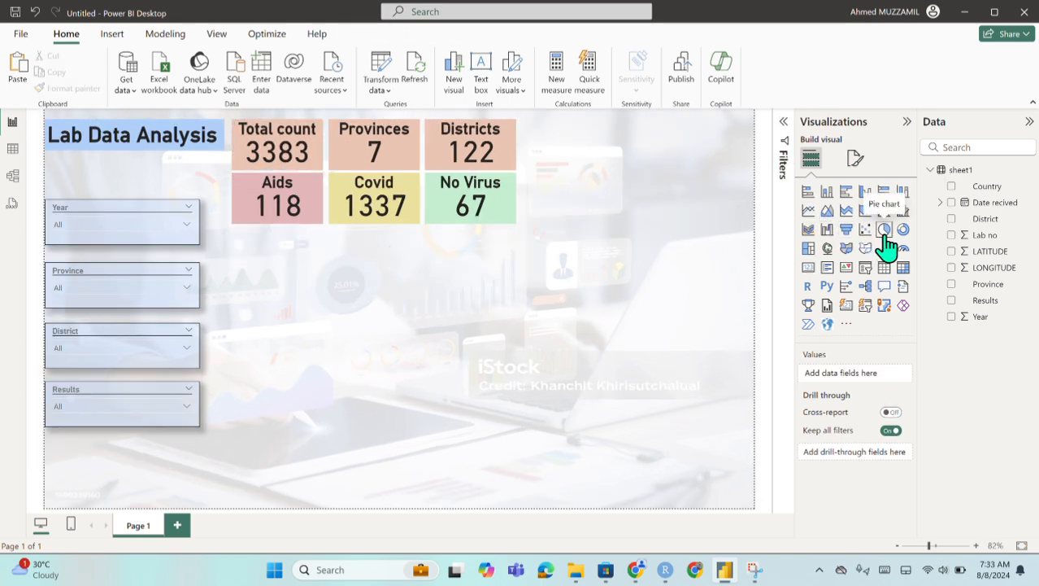
# Add a pie chart below the "Aids" card with Year as the legend and Lab no as the values.
pyautogui.click(886, 238)
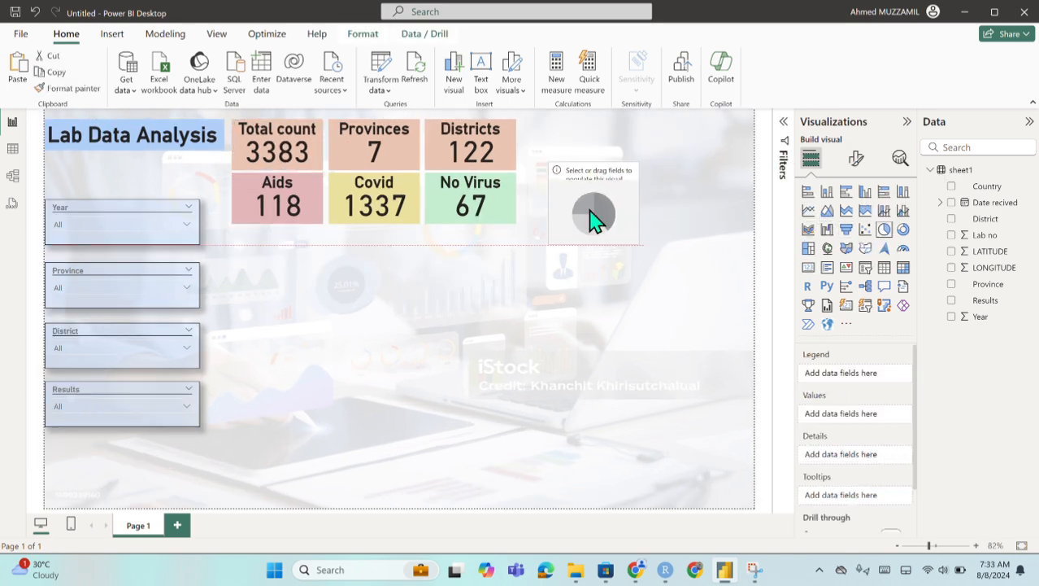
pyautogui.moveTo(591, 216); pyautogui.dragTo(301, 305)
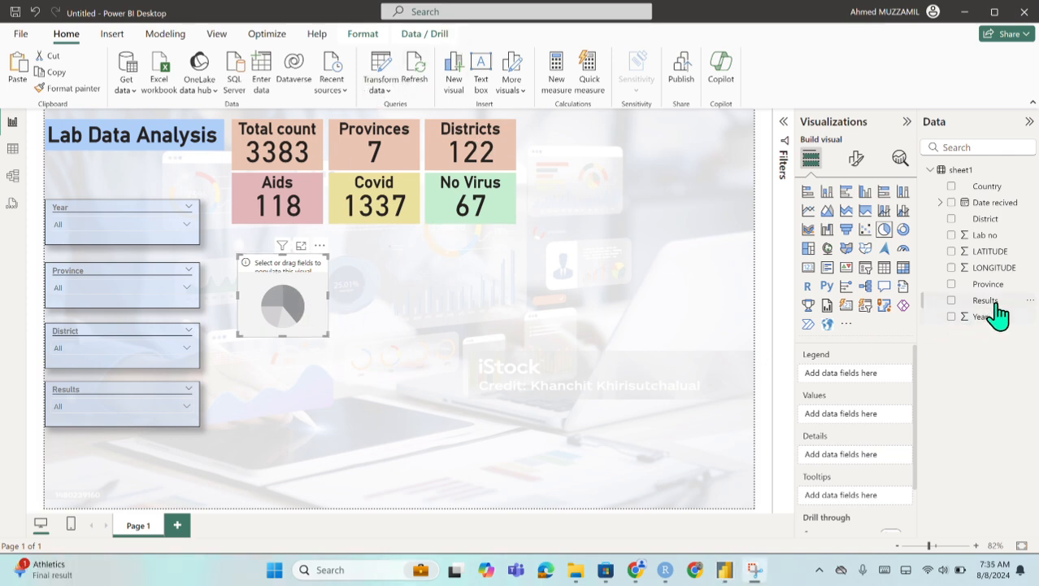
pyautogui.moveTo(975, 319); pyautogui.dragTo(878, 378)
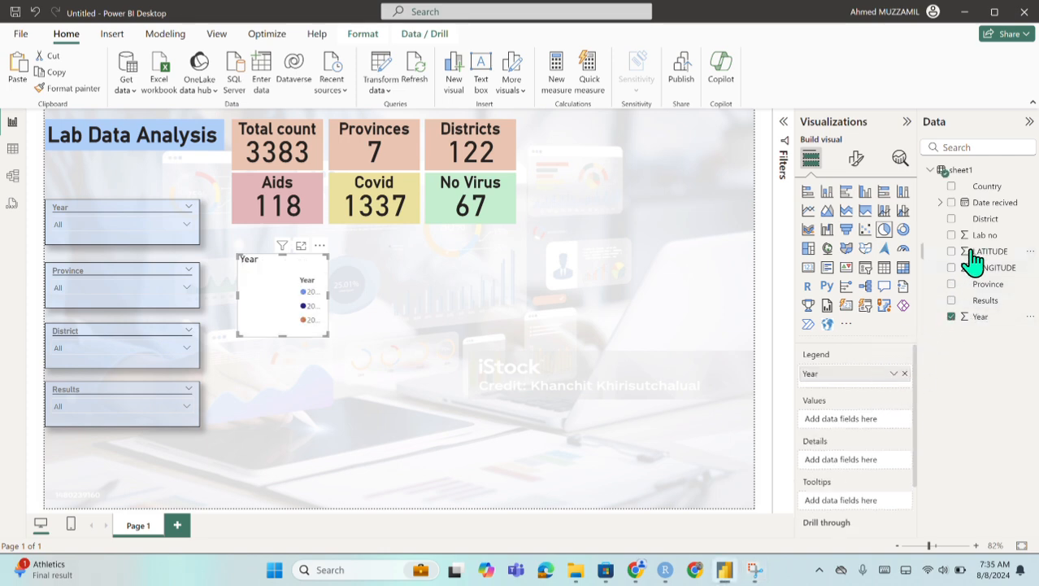
pyautogui.moveTo(986, 244); pyautogui.dragTo(867, 429)
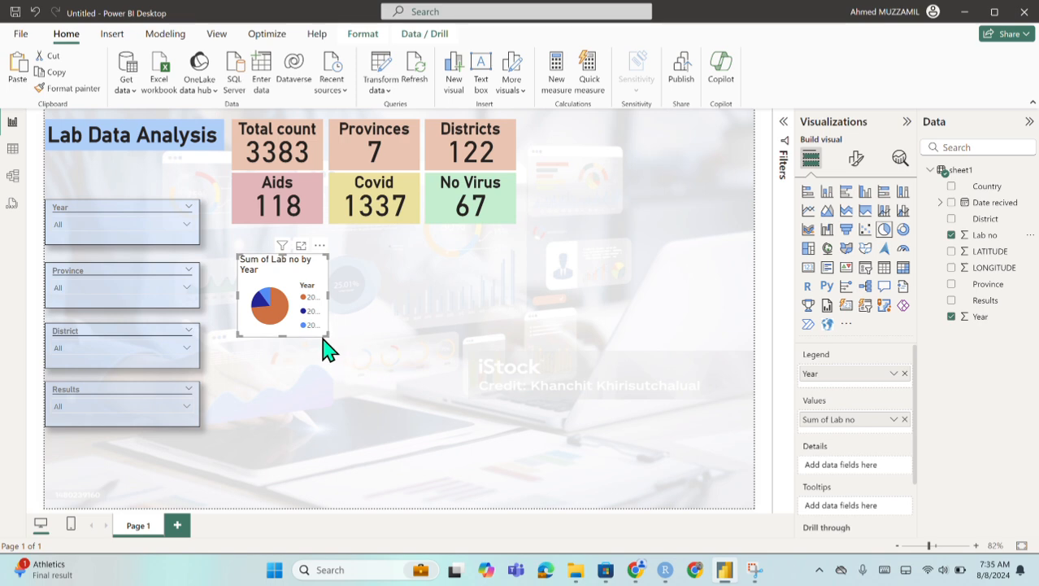
# Enlarge the pie chart below the cards and summarize its Lab no values by Count.
pyautogui.moveTo(328, 334); pyautogui.dragTo(424, 394)
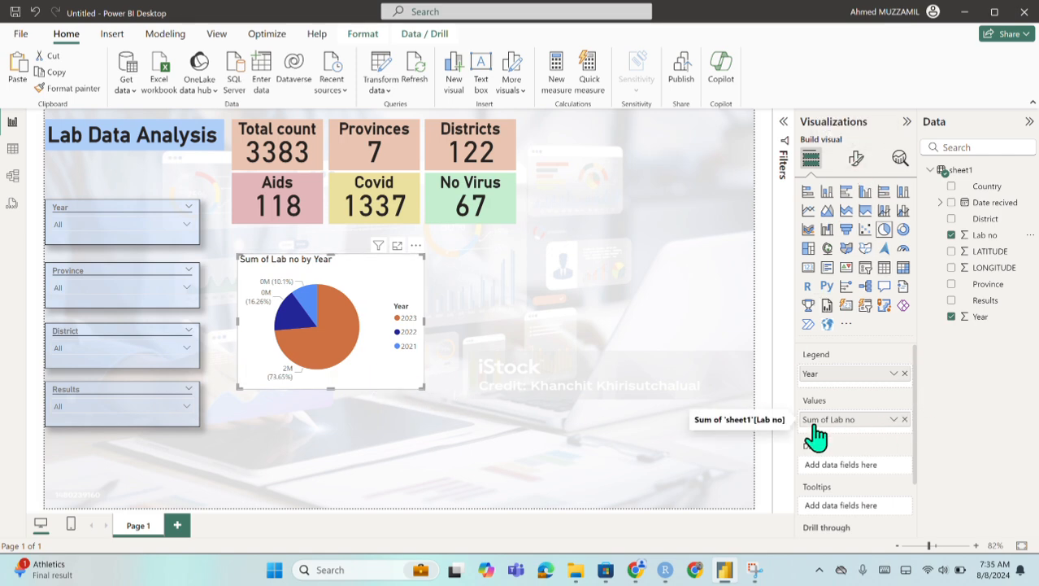
pyautogui.click(894, 420)
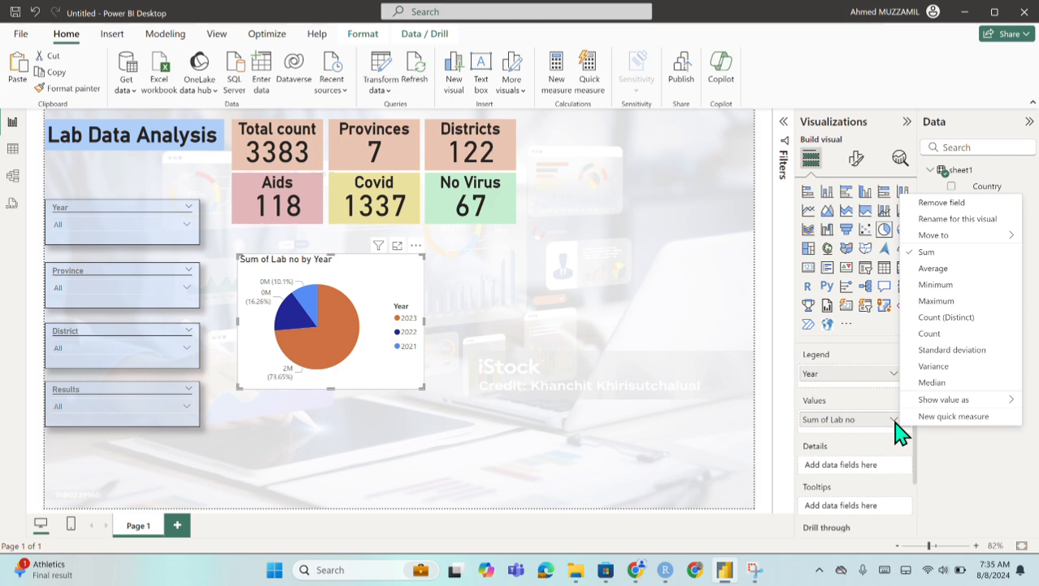
pyautogui.click(946, 324)
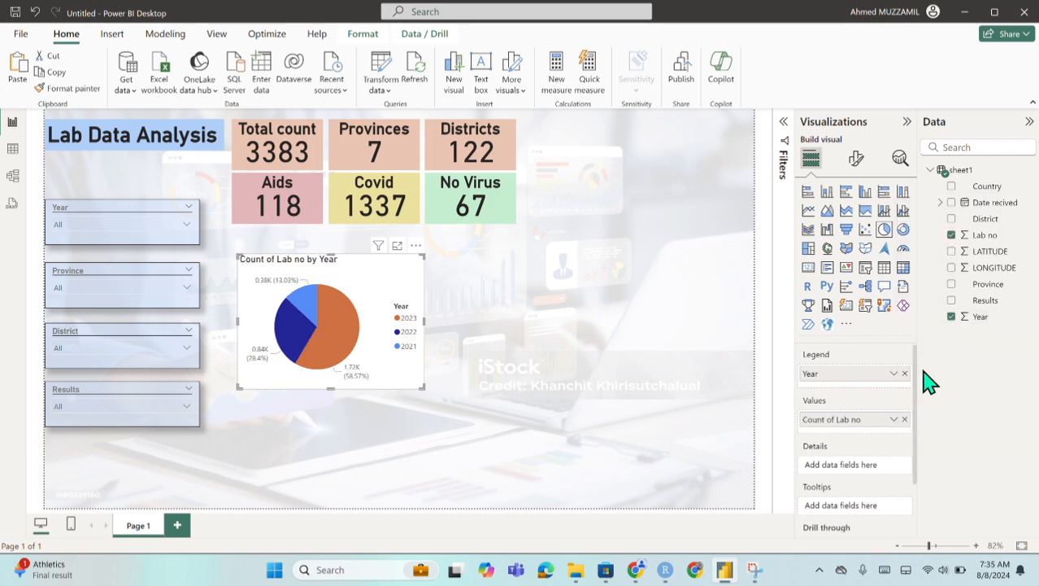
pyautogui.click(898, 421)
pyautogui.click(930, 333)
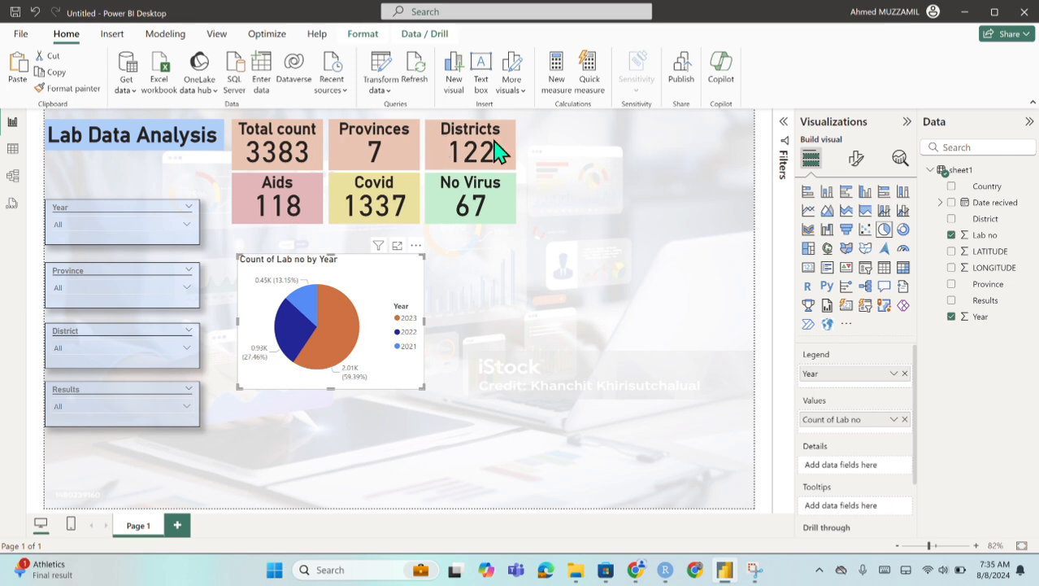
# Set the pie chart's detail labels to show only the percent of total.
pyautogui.click(854, 161)
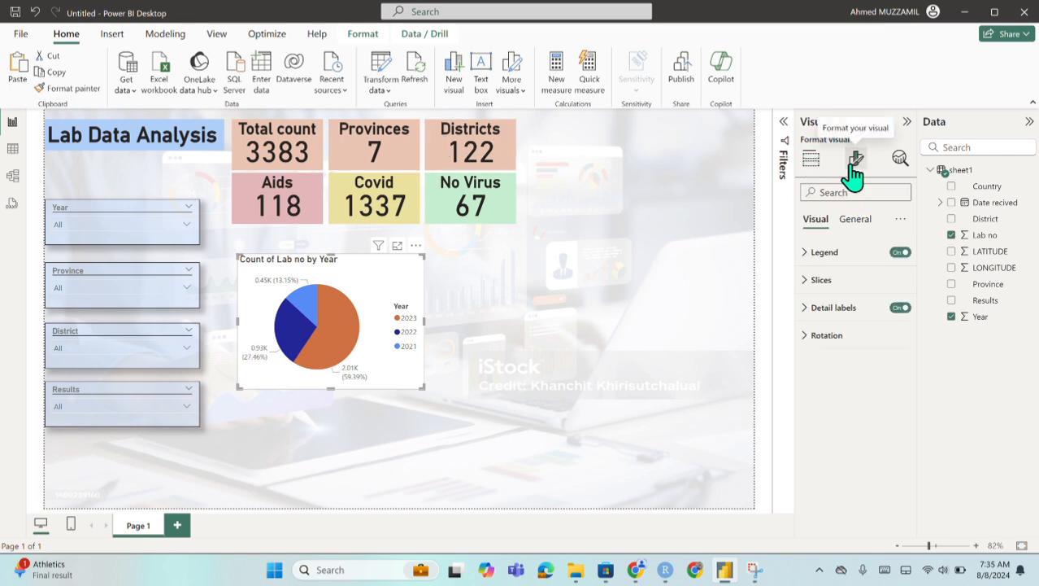
pyautogui.click(830, 308)
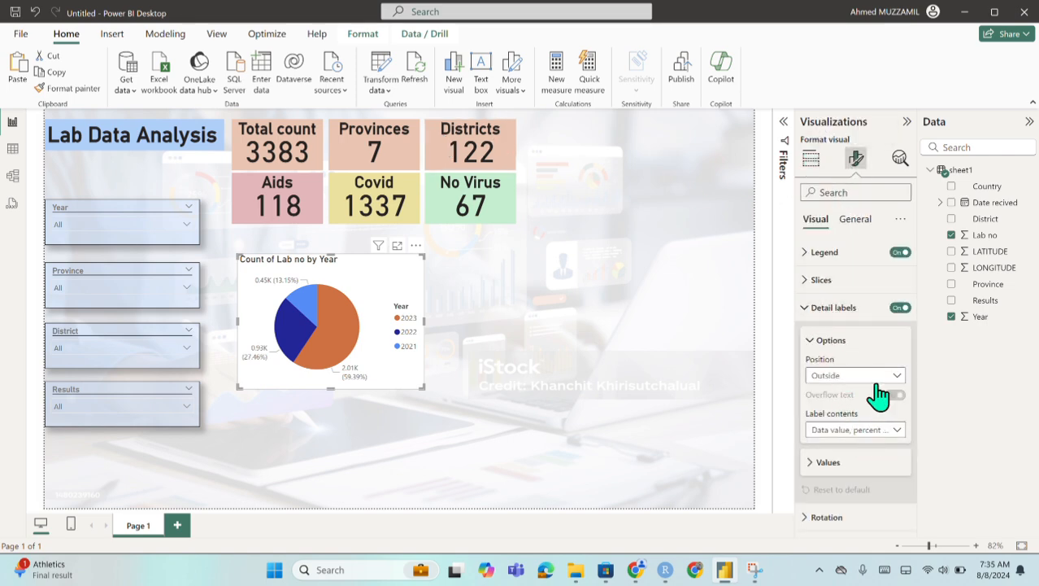
pyautogui.click(872, 431)
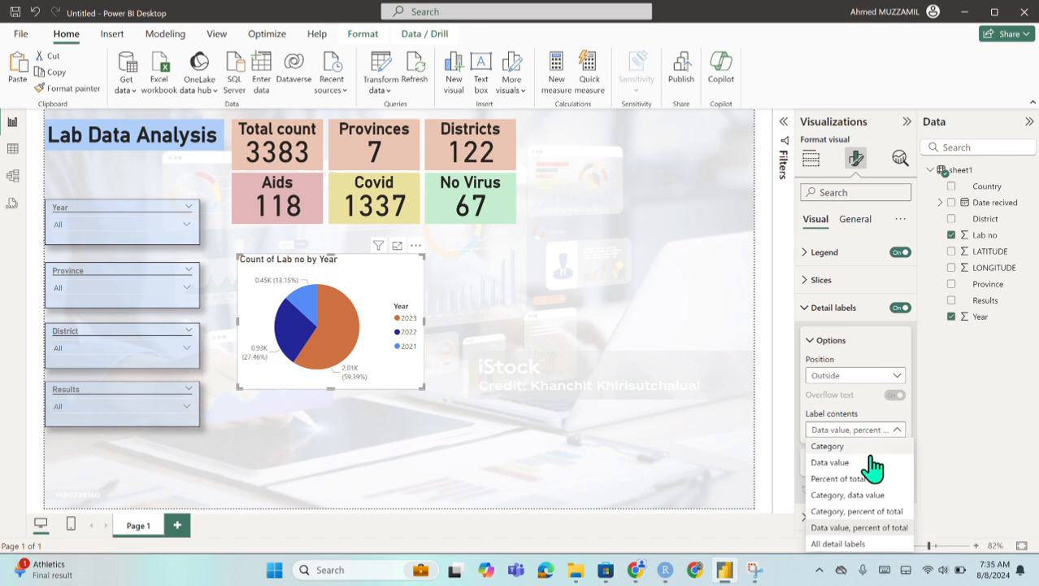
pyautogui.click(861, 478)
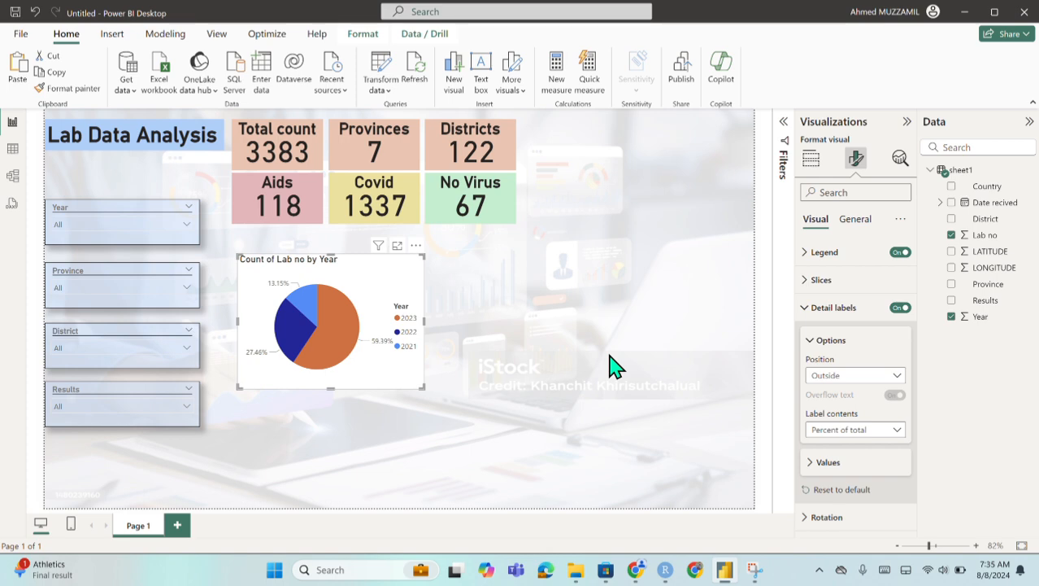
# Give the pie chart the recently used light green background at 73% transparency.
pyautogui.click(857, 221)
pyautogui.click(864, 313)
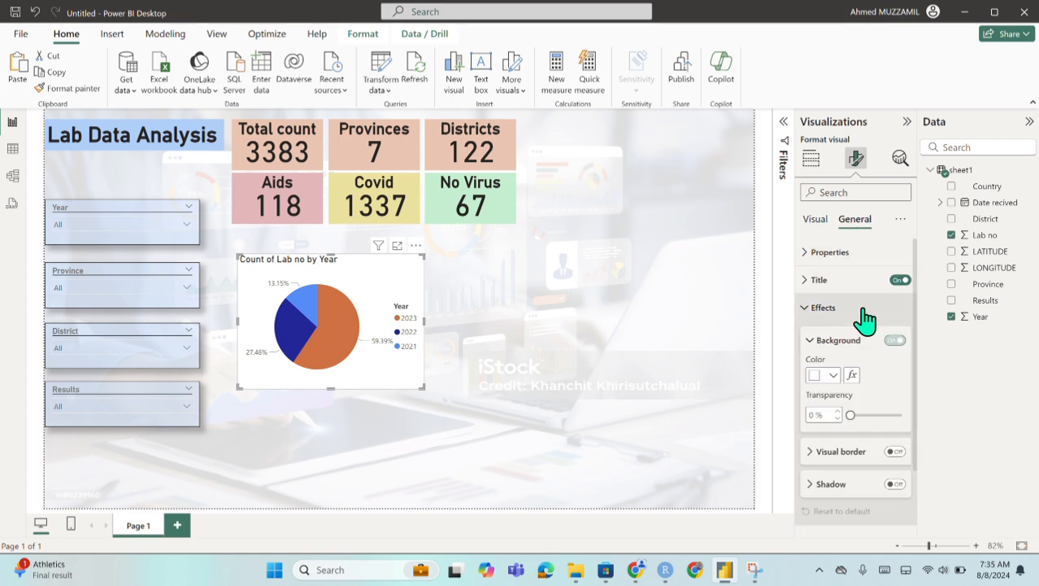
pyautogui.click(831, 375)
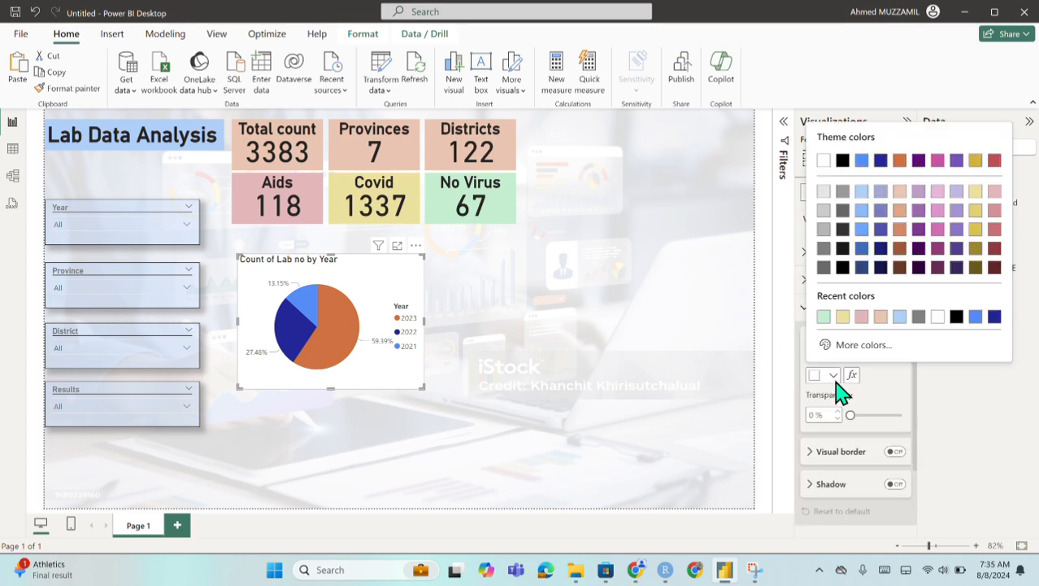
pyautogui.click(824, 316)
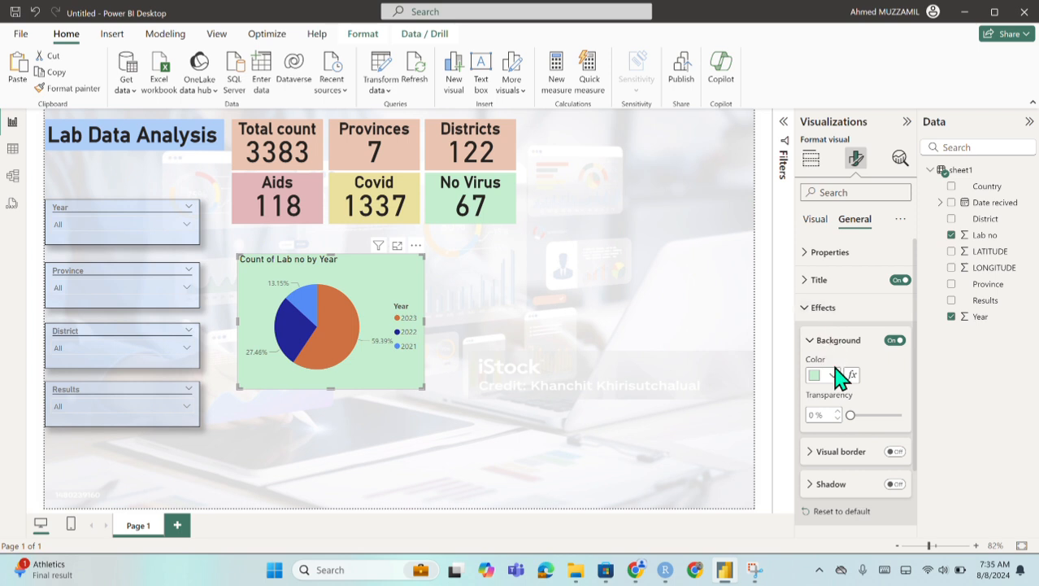
pyautogui.moveTo(869, 413)
pyautogui.mouseDown()
pyautogui.moveTo(901, 415)
pyautogui.moveTo(887, 417)
pyautogui.mouseUp()
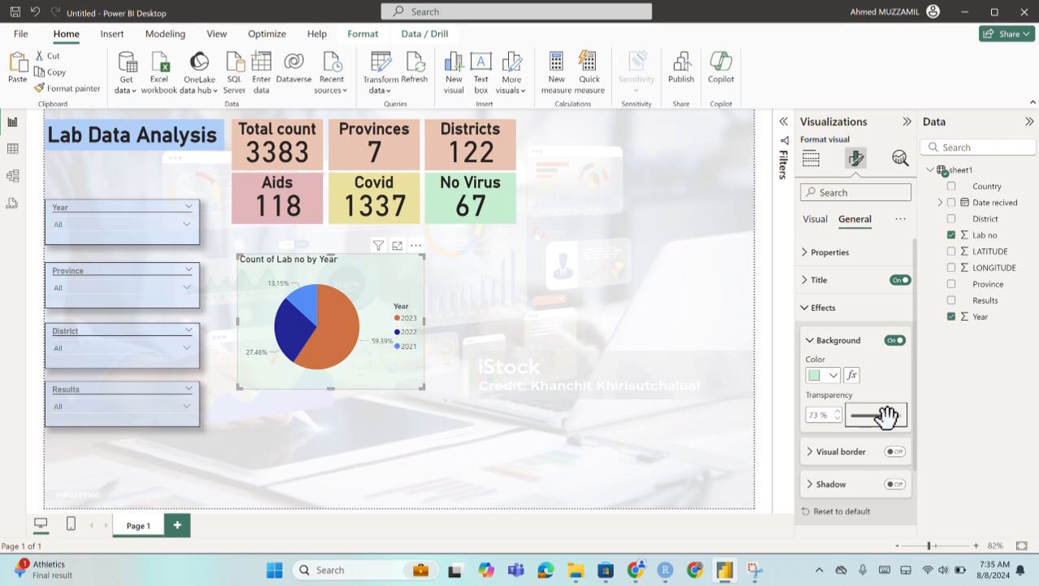
# Turn on the pie chart's visual border and shadow, and move the chart up close beneath the cards.
pyautogui.click(840, 453)
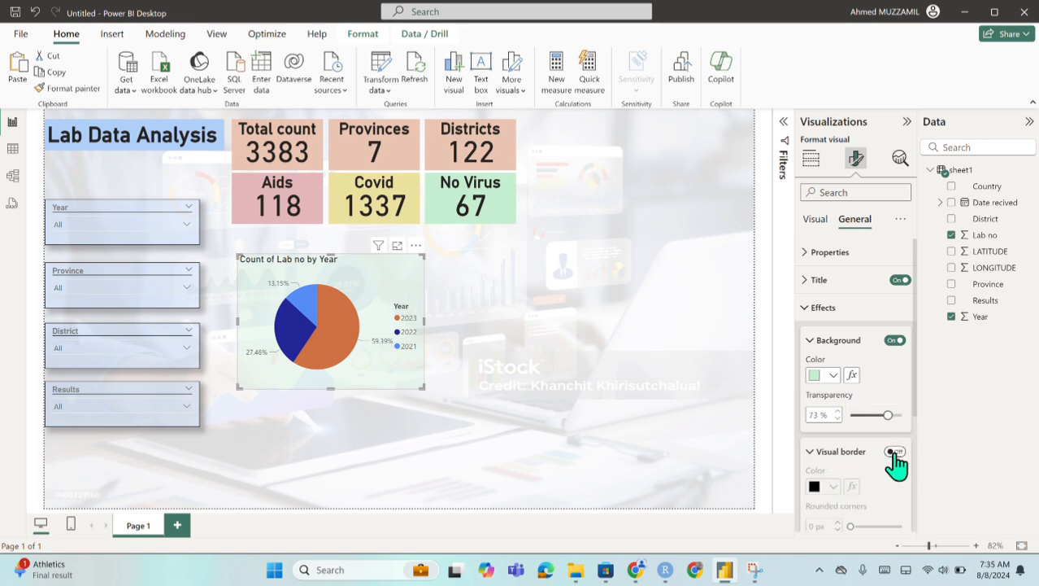
pyautogui.click(895, 451)
pyautogui.click(840, 456)
pyautogui.click(895, 486)
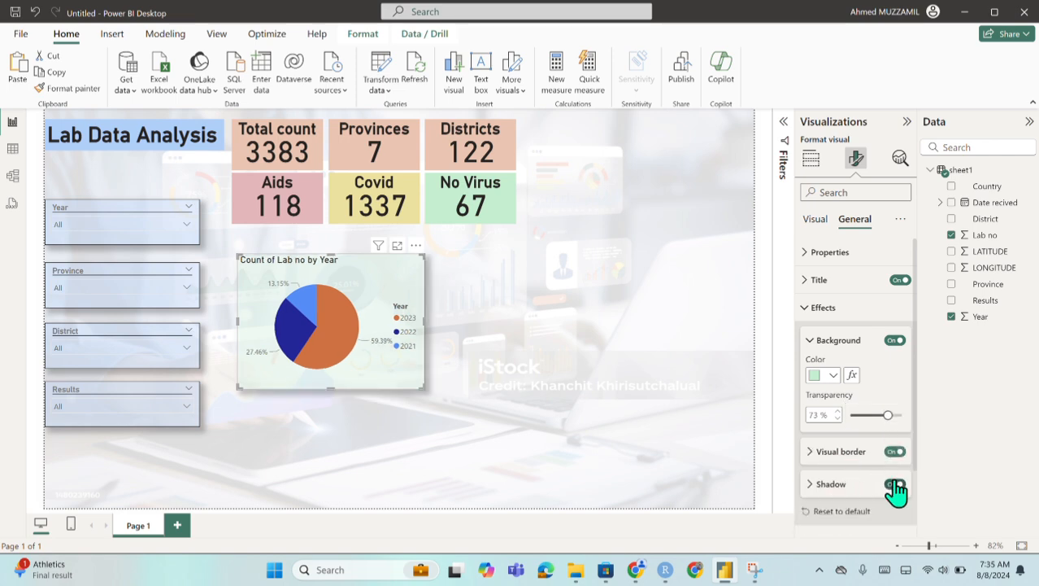
pyautogui.click(547, 357)
pyautogui.moveTo(368, 313); pyautogui.dragTo(364, 302)
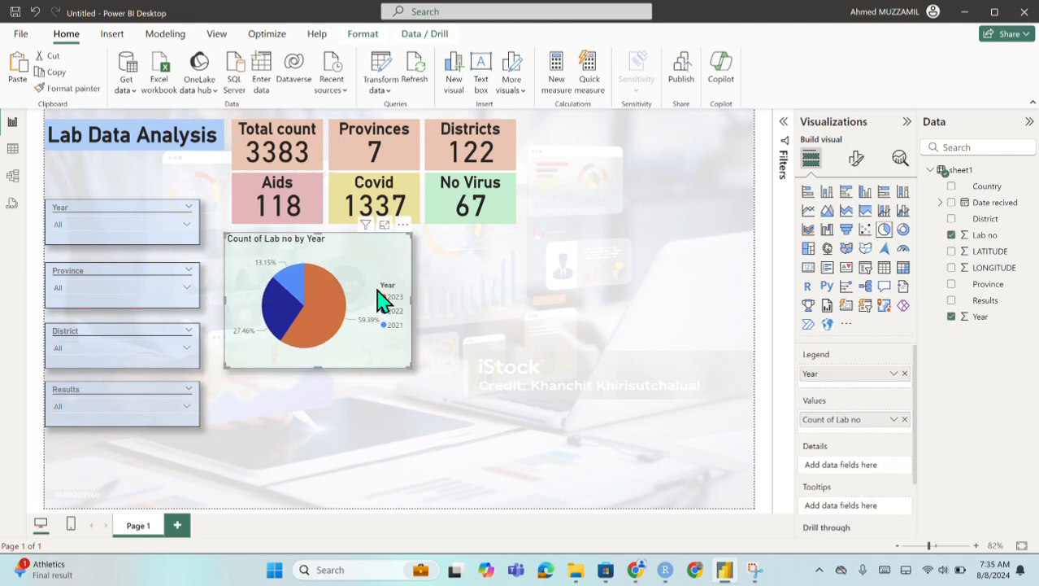
# Change the pie chart's title to "Year wise Count" and make it bold and centered.
pyautogui.click(856, 160)
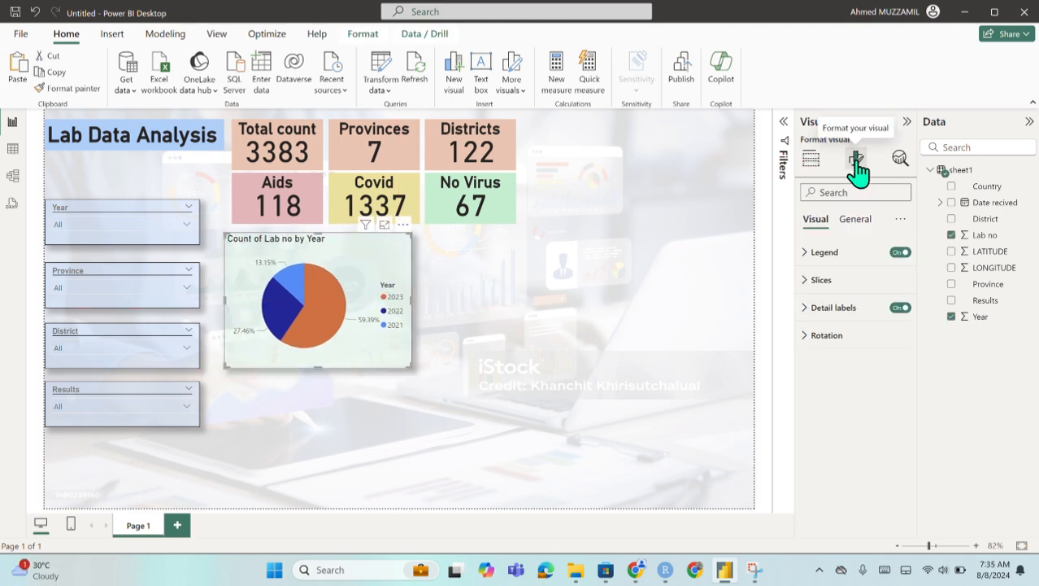
pyautogui.click(855, 219)
pyautogui.click(851, 286)
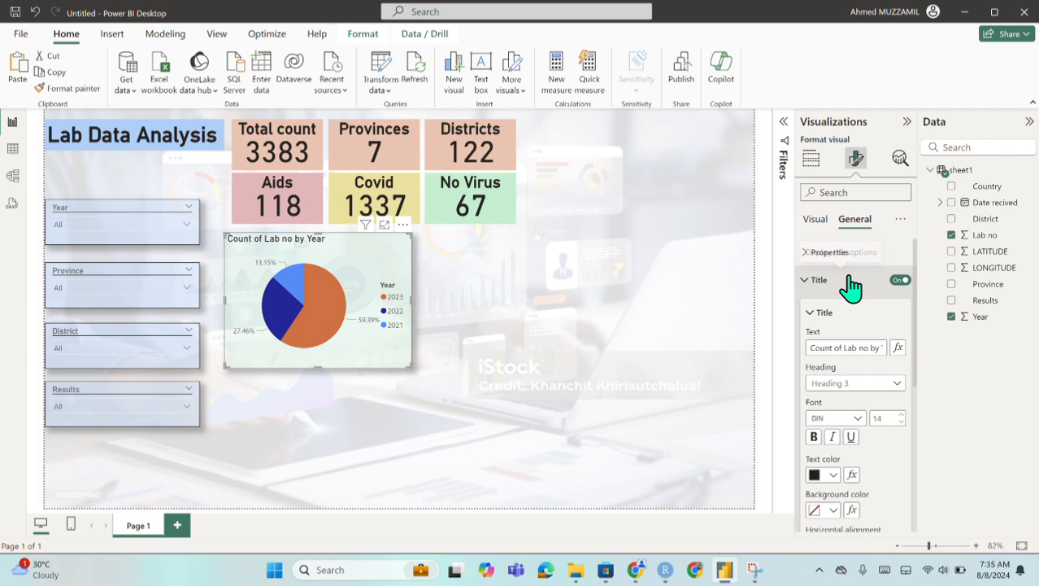
pyautogui.tripleClick(848, 349)
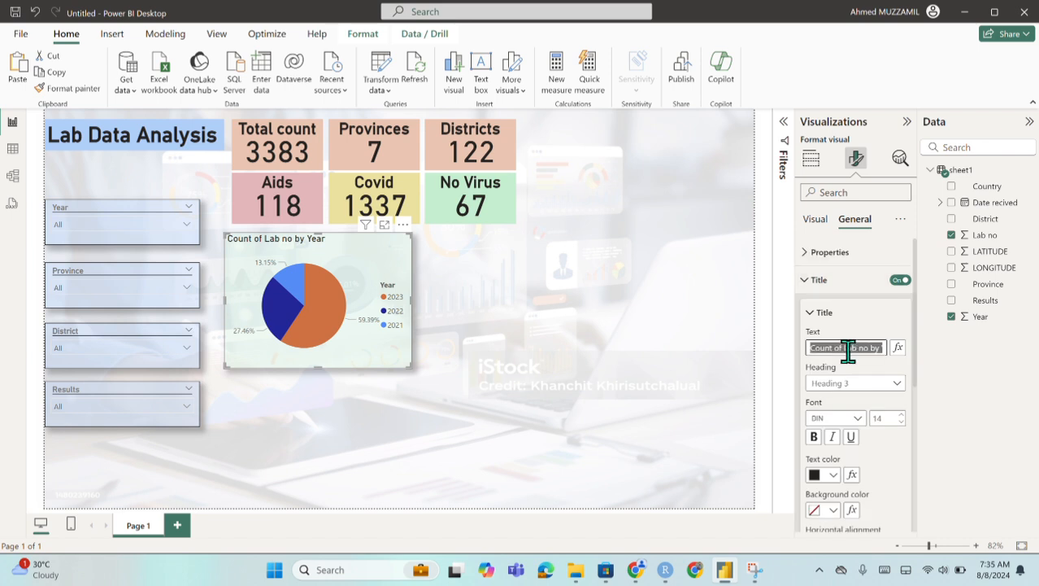
pyautogui.write('Year wise Count')
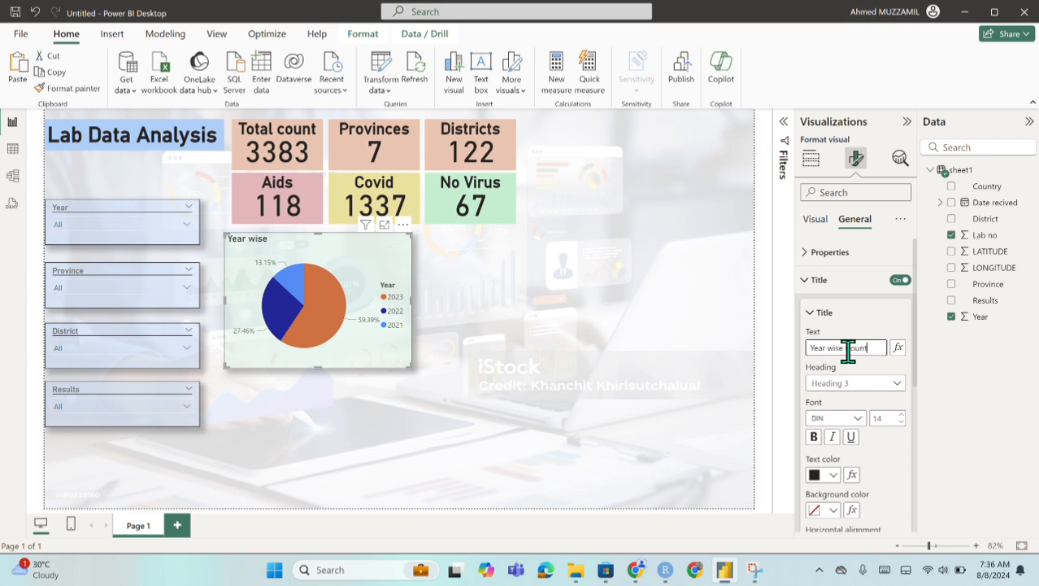
pyautogui.click(813, 437)
pyautogui.scroll(-1, 895, 472)
pyautogui.click(832, 478)
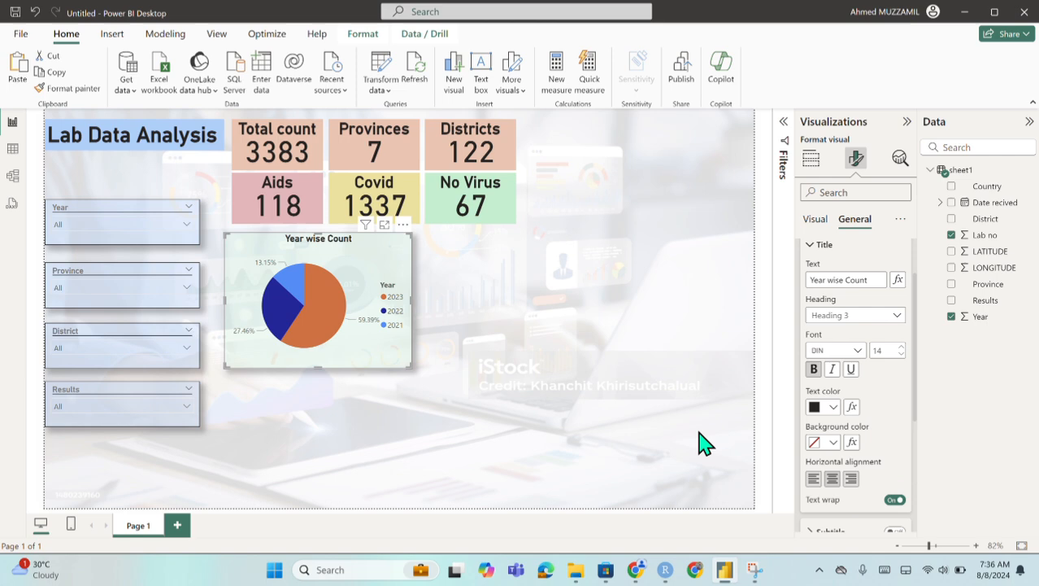
pyautogui.click(524, 356)
pyautogui.click(355, 335)
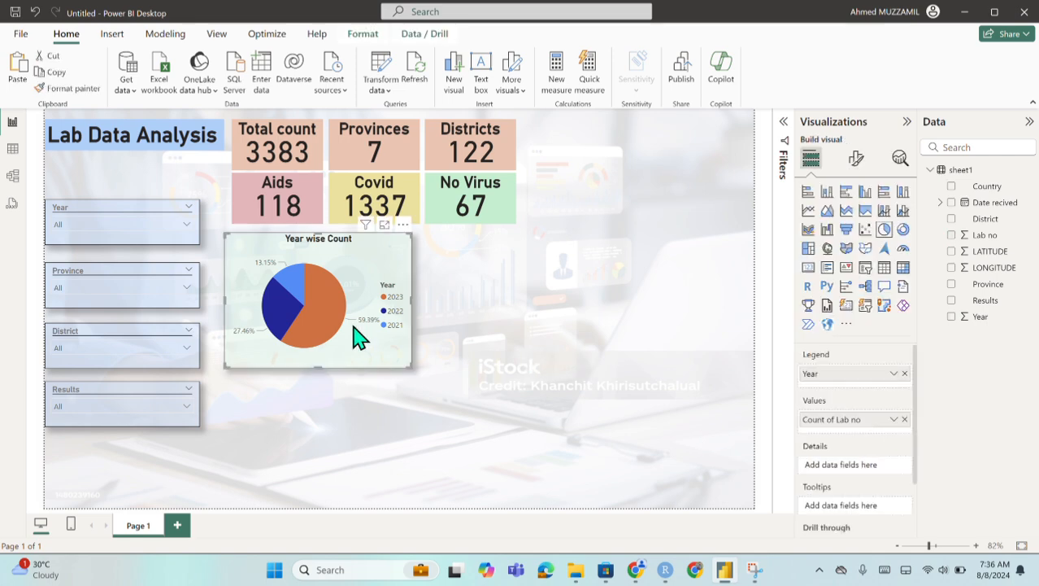
pyautogui.click(478, 340)
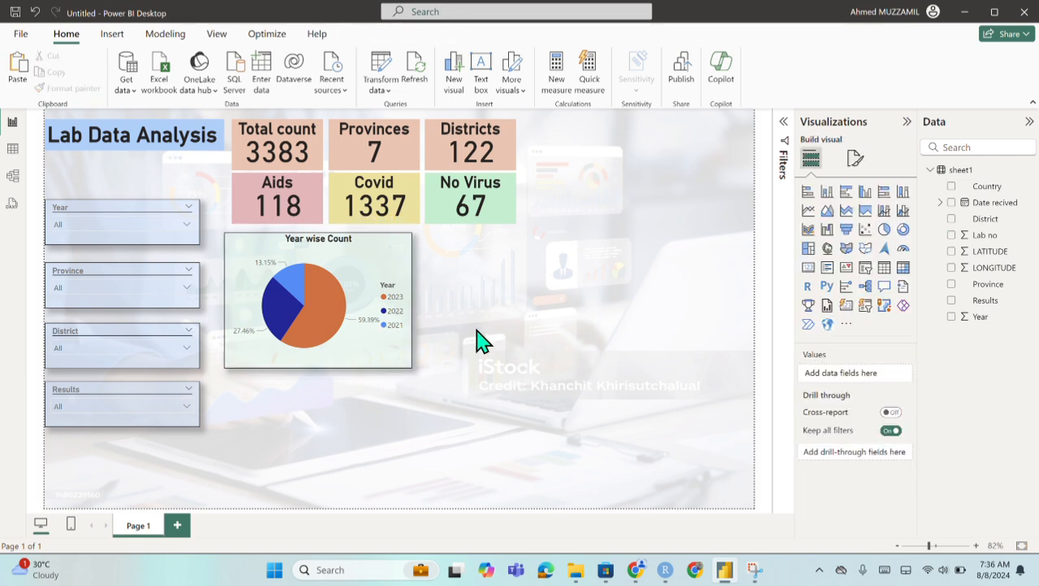
# Add a donut chart beside the pie chart with Province as the legend and Lab no as the values.
pyautogui.click(903, 230)
pyautogui.moveTo(614, 220); pyautogui.dragTo(596, 359)
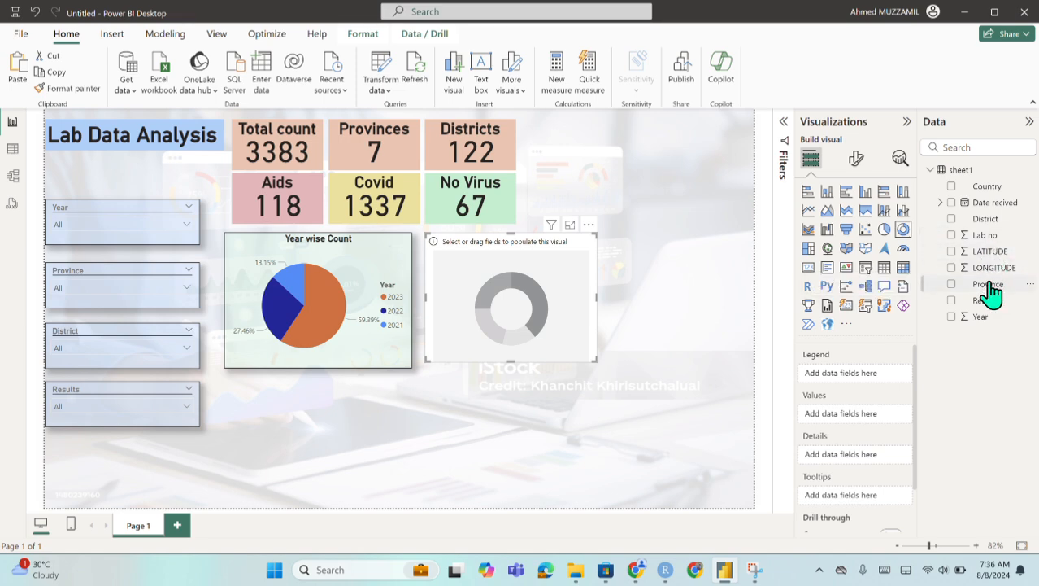
pyautogui.moveTo(987, 297); pyautogui.dragTo(885, 388)
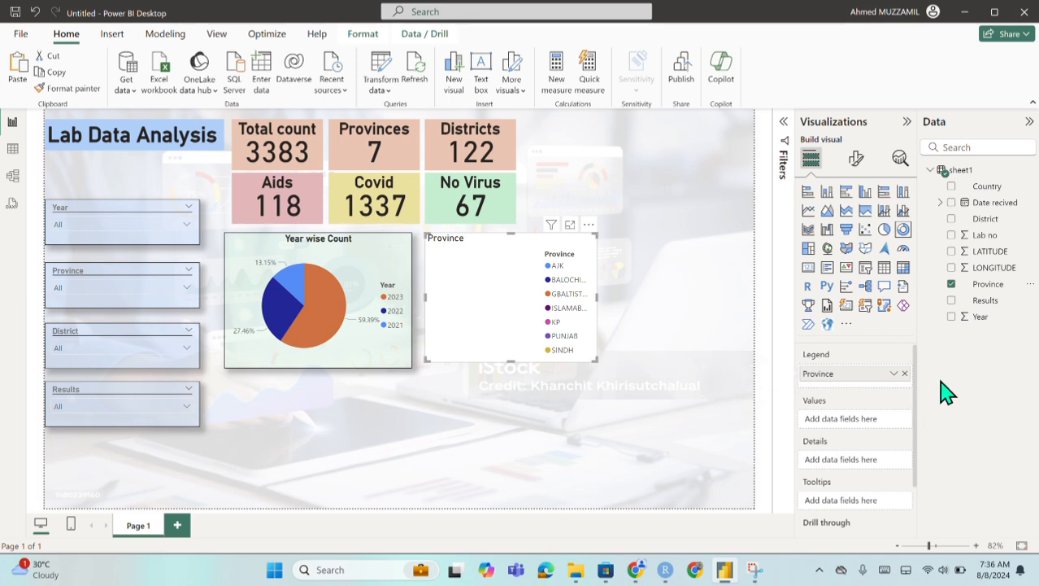
pyautogui.moveTo(991, 252); pyautogui.dragTo(875, 435)
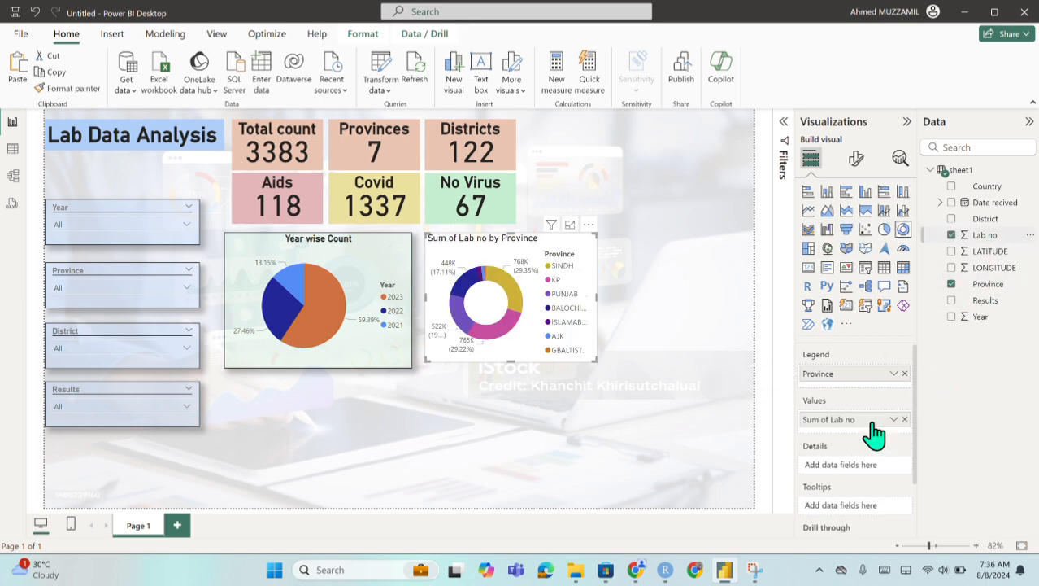
# Set the donut chart's detail labels to show only the percent of total.
pyautogui.click(855, 159)
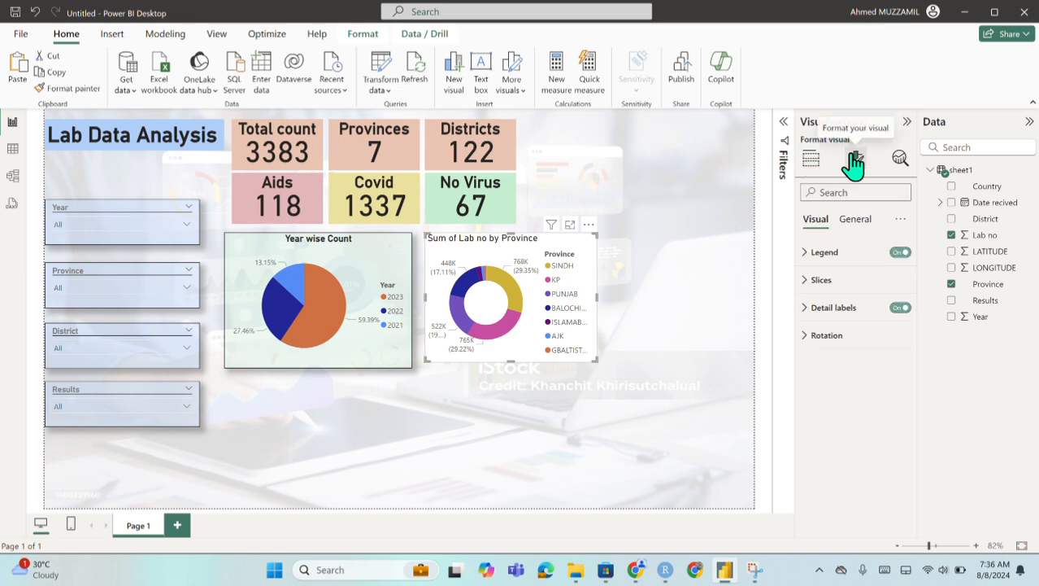
pyautogui.click(841, 311)
pyautogui.click(864, 430)
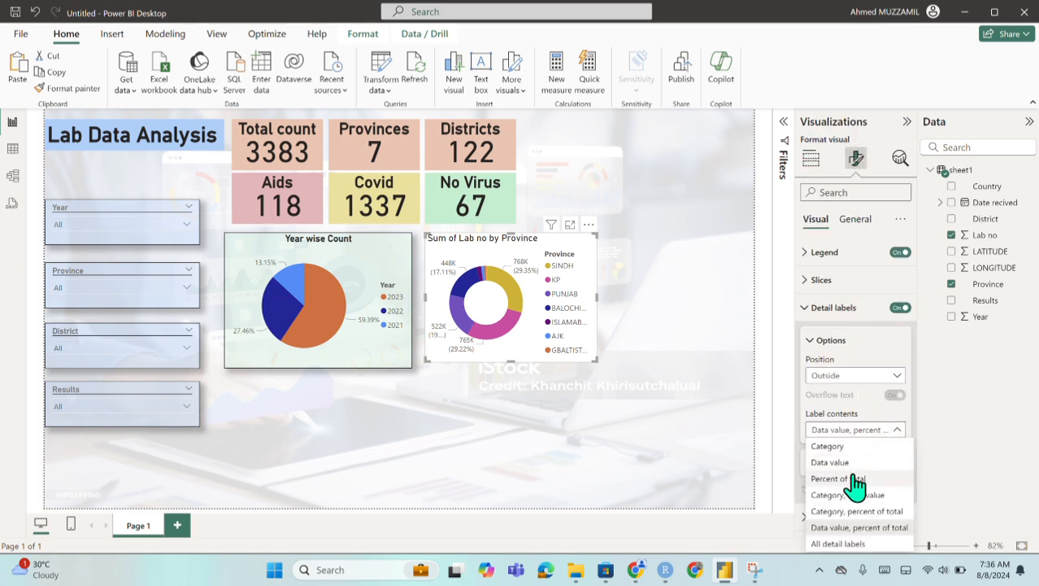
pyautogui.click(839, 478)
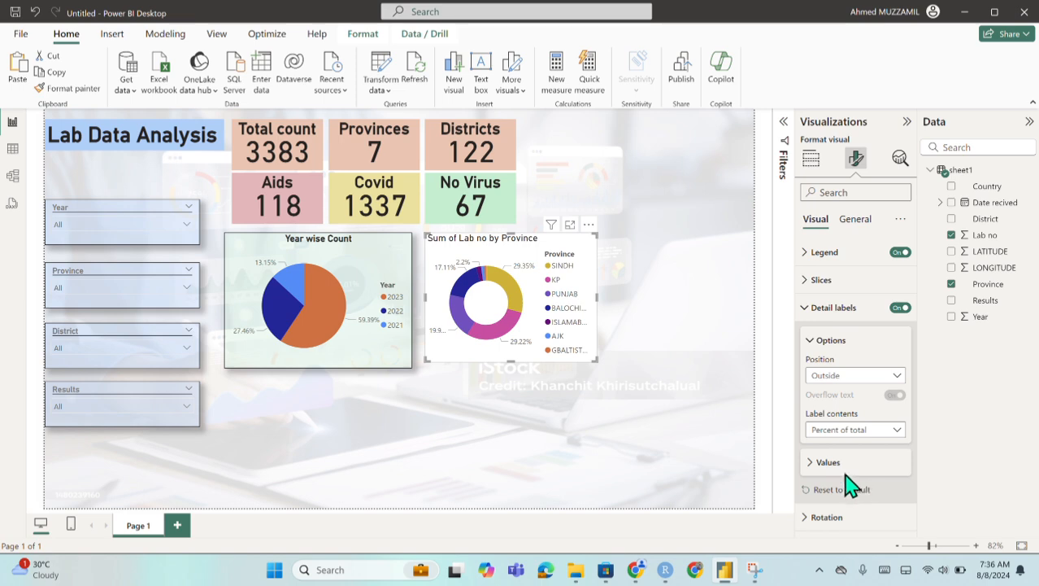
# Give the donut chart the recently used light yellow background and make it mostly transparent.
pyautogui.click(869, 219)
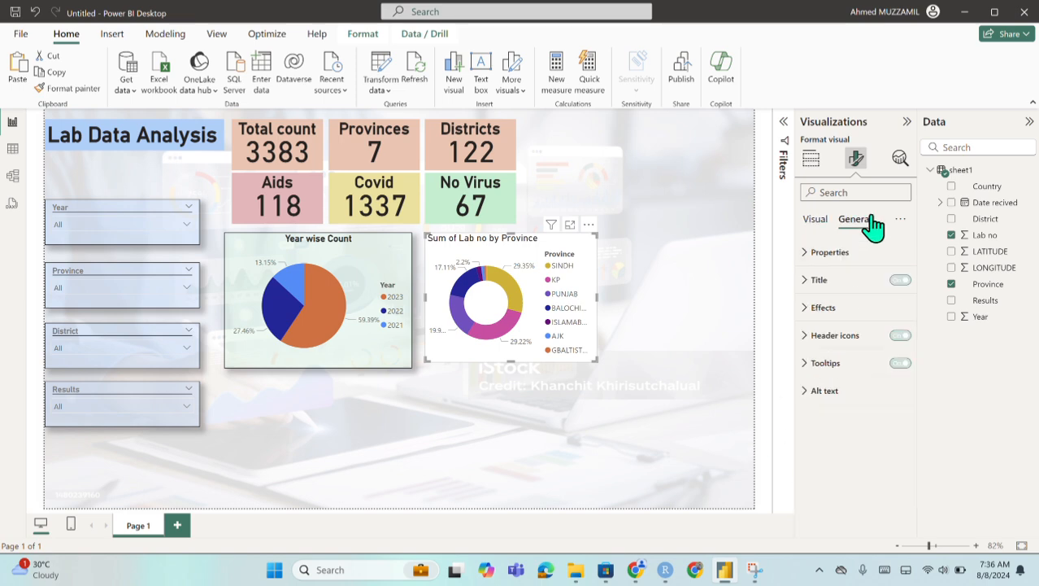
pyautogui.click(846, 311)
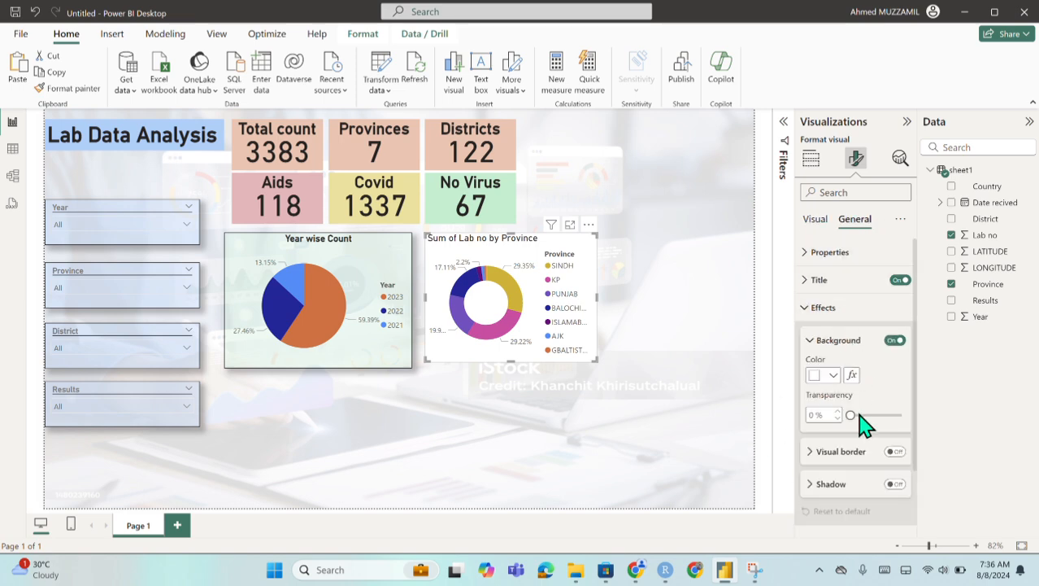
pyautogui.click(834, 376)
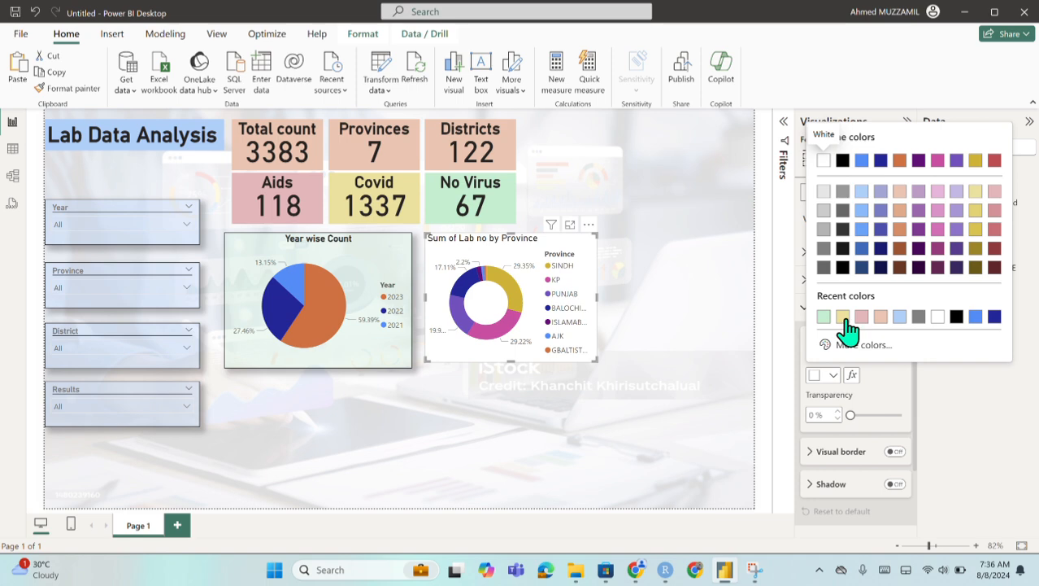
pyautogui.click(843, 317)
pyautogui.click(877, 415)
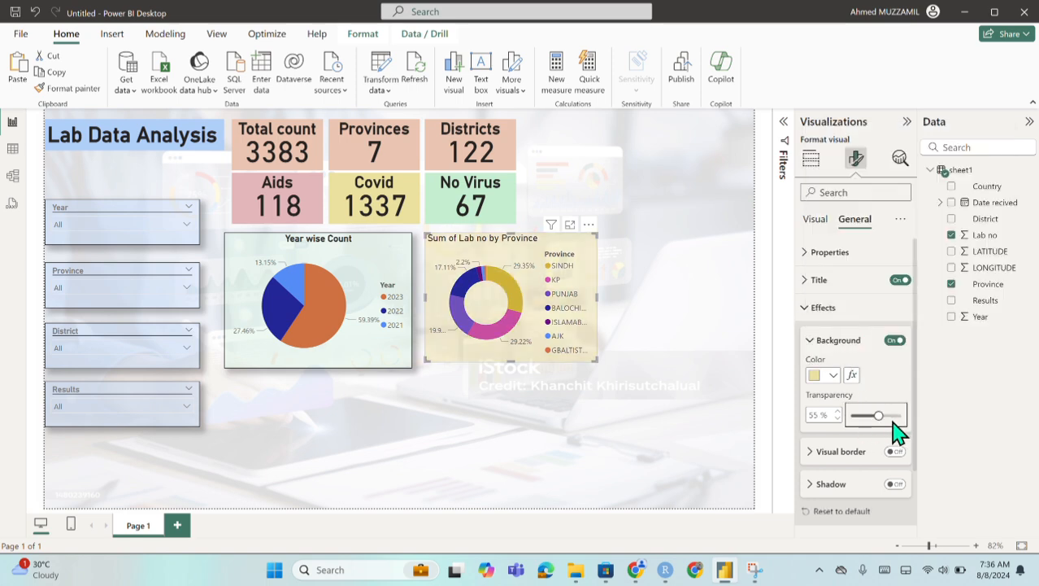
pyautogui.click(889, 415)
pyautogui.click(892, 417)
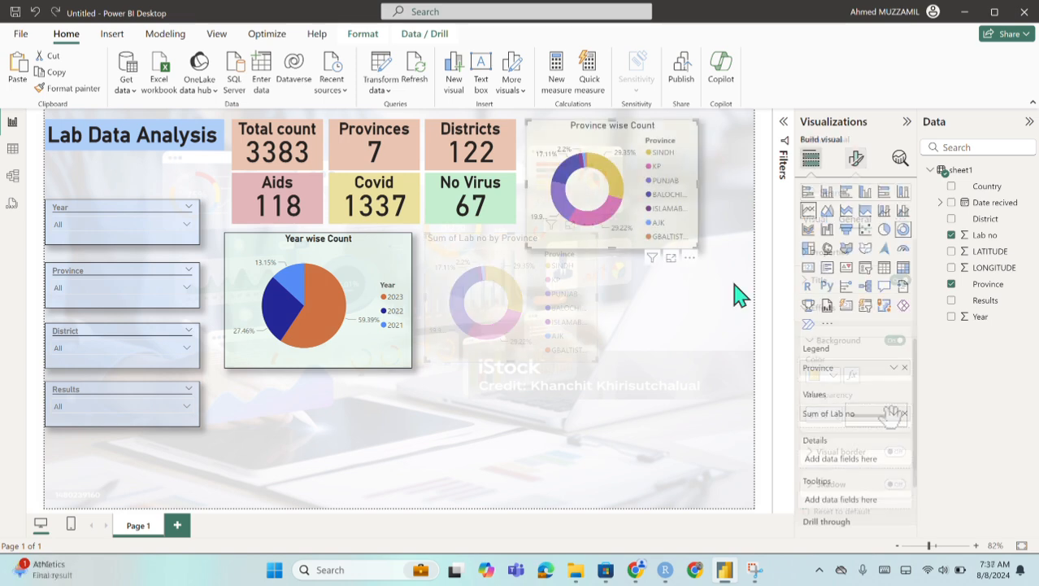
# Add an empty line chart to the free canvas area beside the pie chart.
pyautogui.click(701, 310)
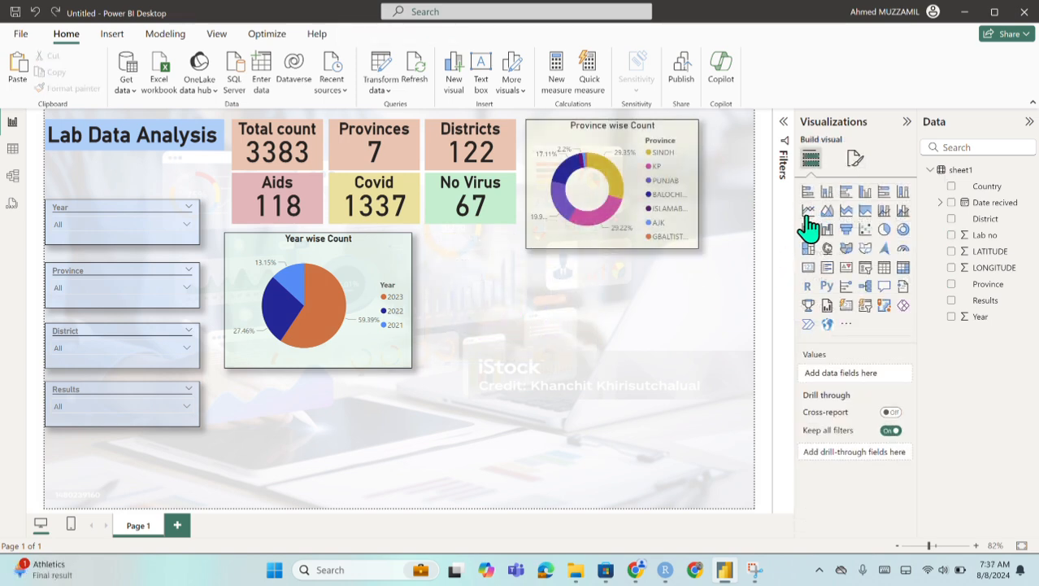
pyautogui.click(809, 211)
pyautogui.moveTo(499, 355)
pyautogui.mouseDown()
pyautogui.moveTo(514, 372)
pyautogui.moveTo(509, 359)
pyautogui.mouseUp()
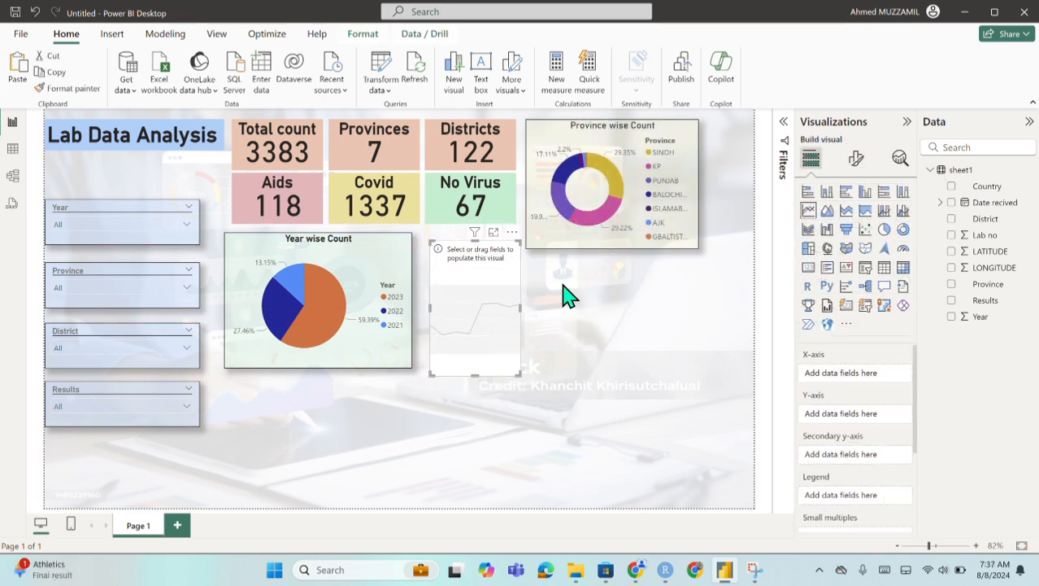
# Make the donut chart wider and shorter, and widen the empty line chart to fill the space beneath it.
pyautogui.click(698, 238)
pyautogui.moveTo(696, 247); pyautogui.dragTo(724, 222)
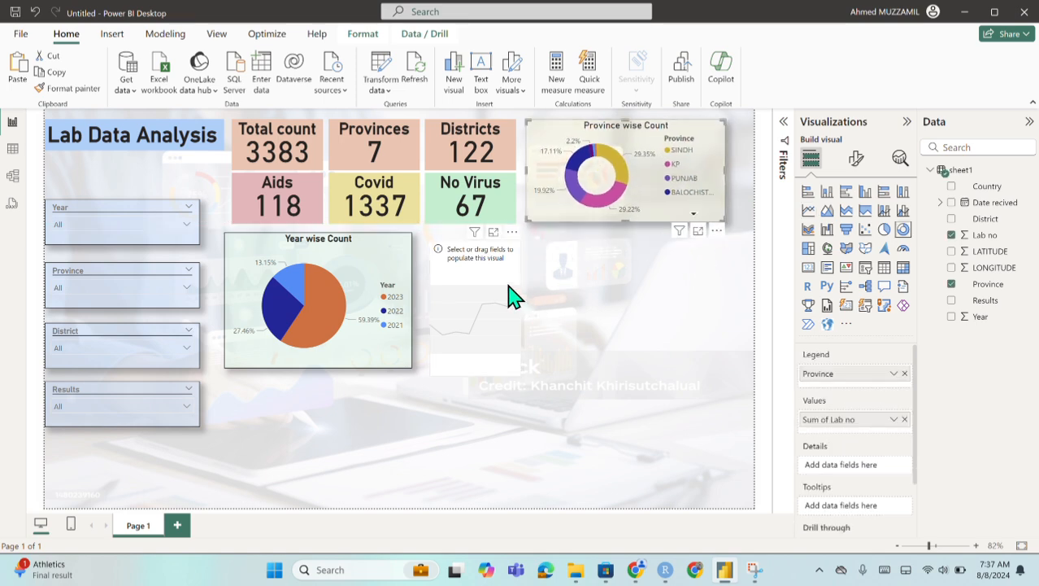
pyautogui.click(509, 296)
pyautogui.moveTo(520, 372); pyautogui.dragTo(690, 373)
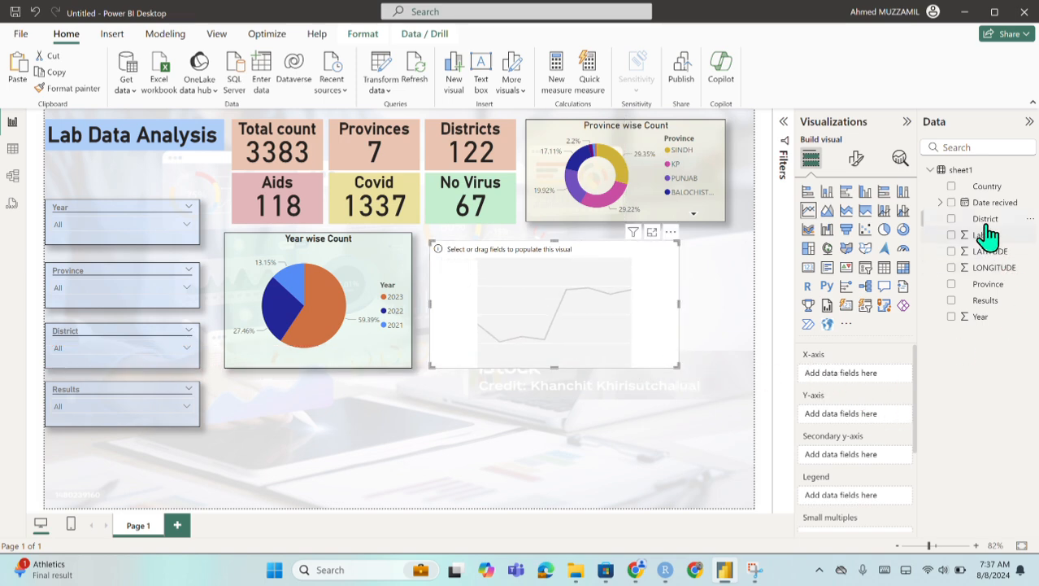
# Plot Date recived on the line chart's X-axis and the Count of Lab no on its Y-axis.
pyautogui.moveTo(983, 213); pyautogui.dragTo(856, 382)
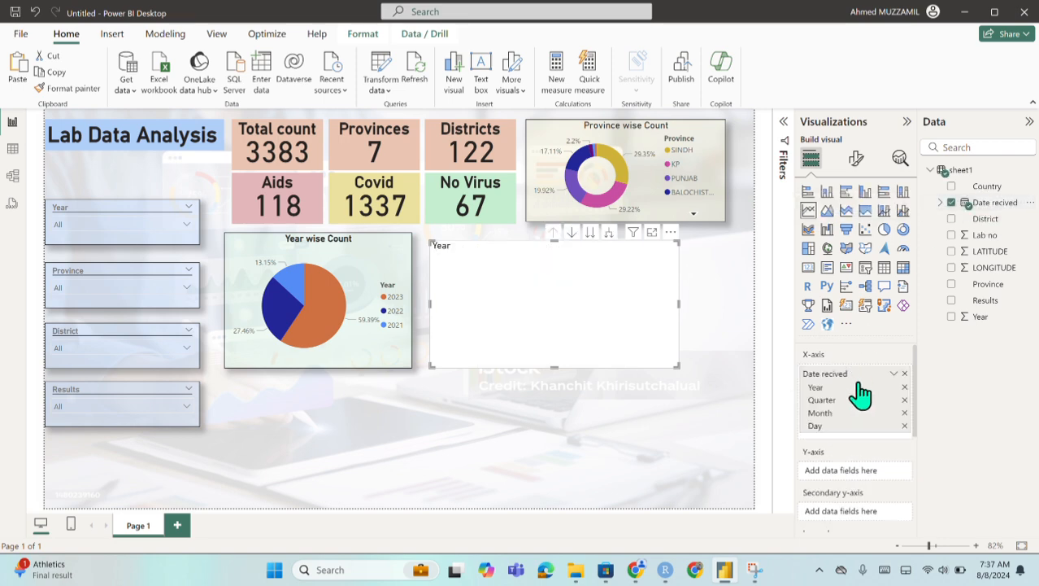
pyautogui.moveTo(982, 236)
pyautogui.mouseDown()
pyautogui.moveTo(862, 481)
pyautogui.moveTo(864, 472)
pyautogui.mouseUp()
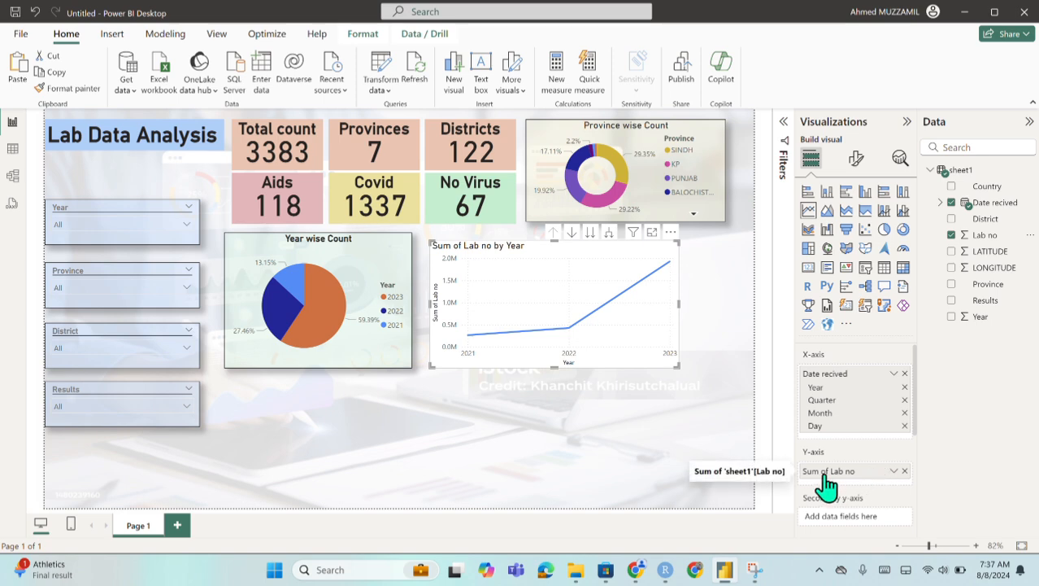
pyautogui.click(894, 471)
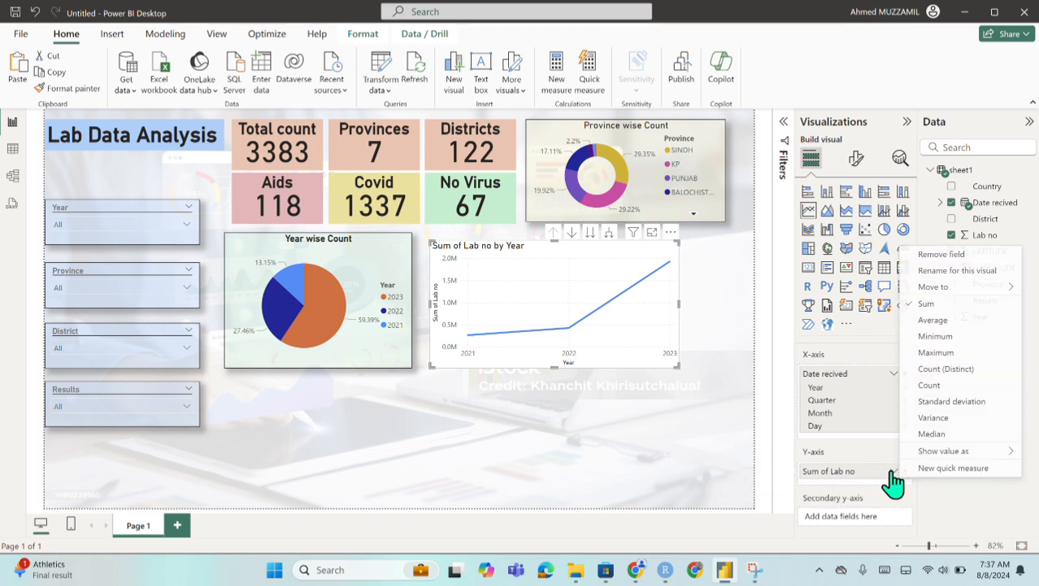
pyautogui.click(929, 384)
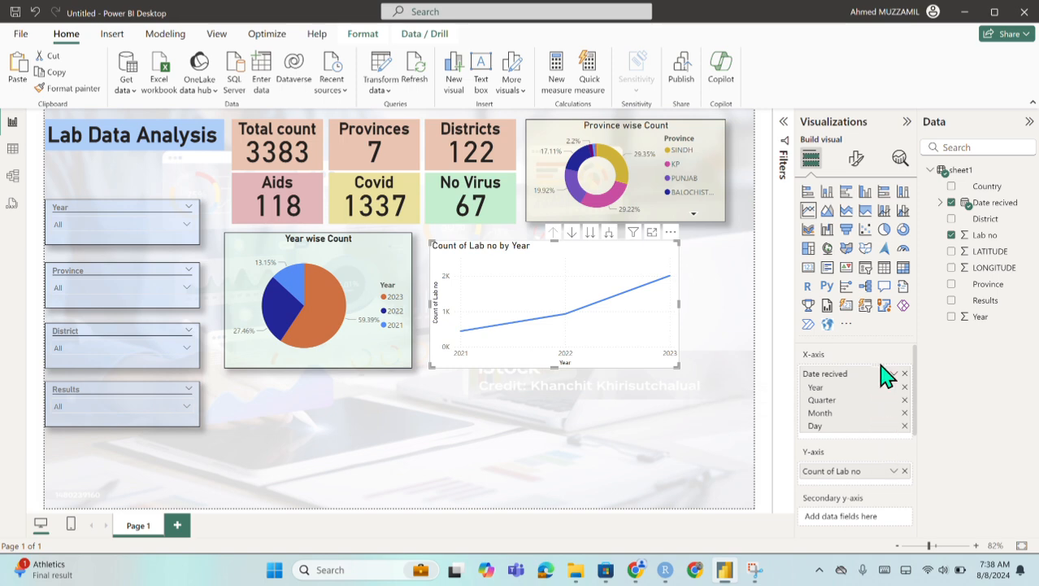
# Clear the line chart's X-axis levels and re-add Date recived with only Year, Quarter and Month.
pyautogui.click(905, 425)
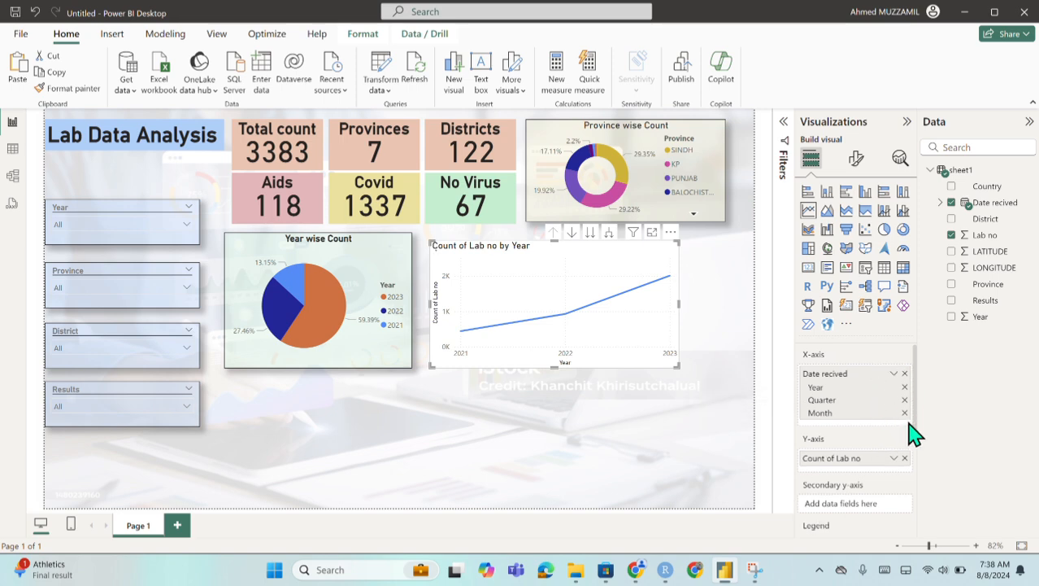
pyautogui.click(905, 412)
pyautogui.click(905, 400)
pyautogui.click(905, 386)
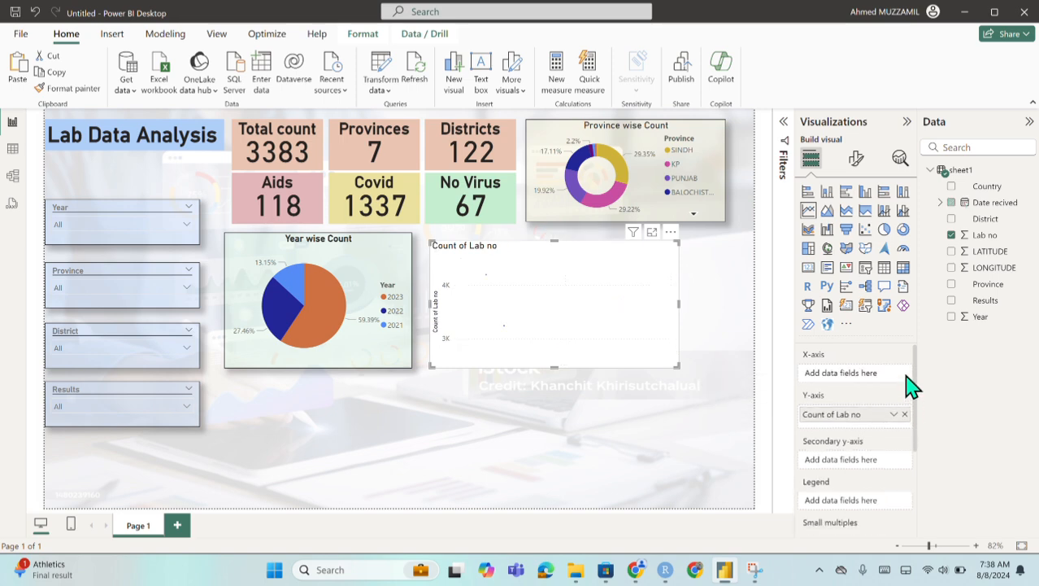
pyautogui.moveTo(981, 204); pyautogui.dragTo(877, 388)
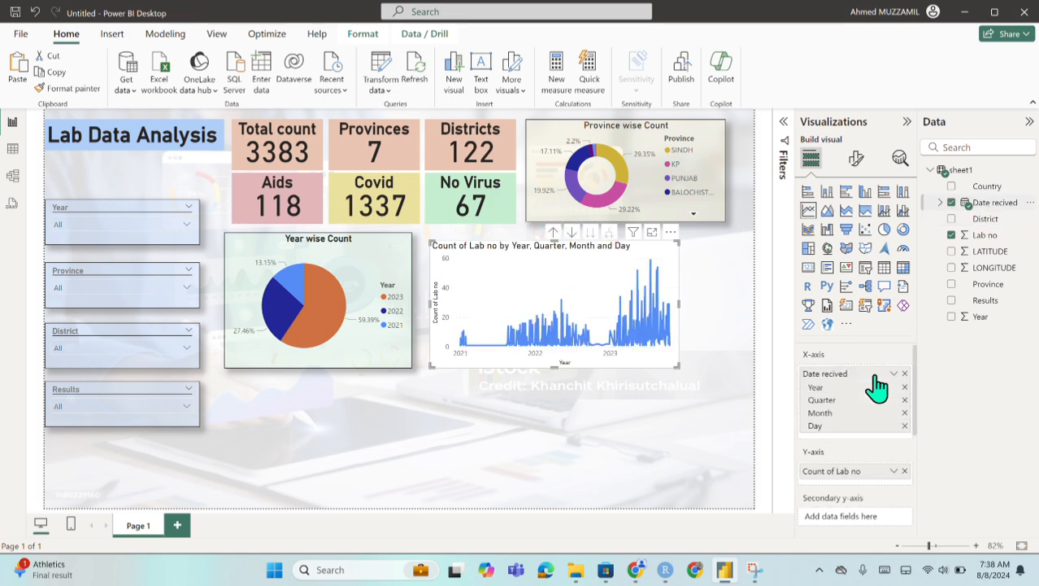
pyautogui.click(905, 425)
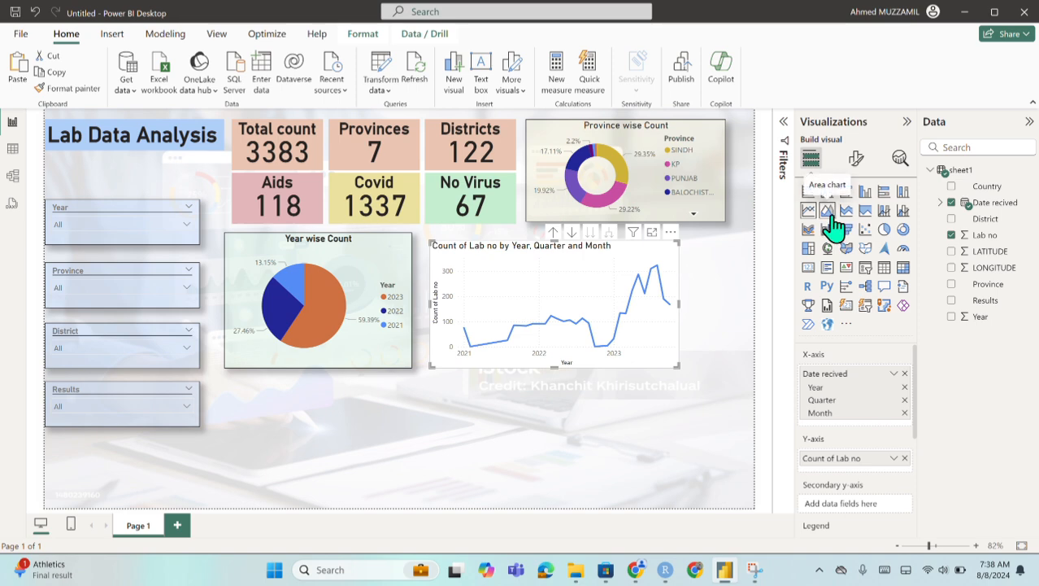
pyautogui.click(691, 358)
pyautogui.click(677, 324)
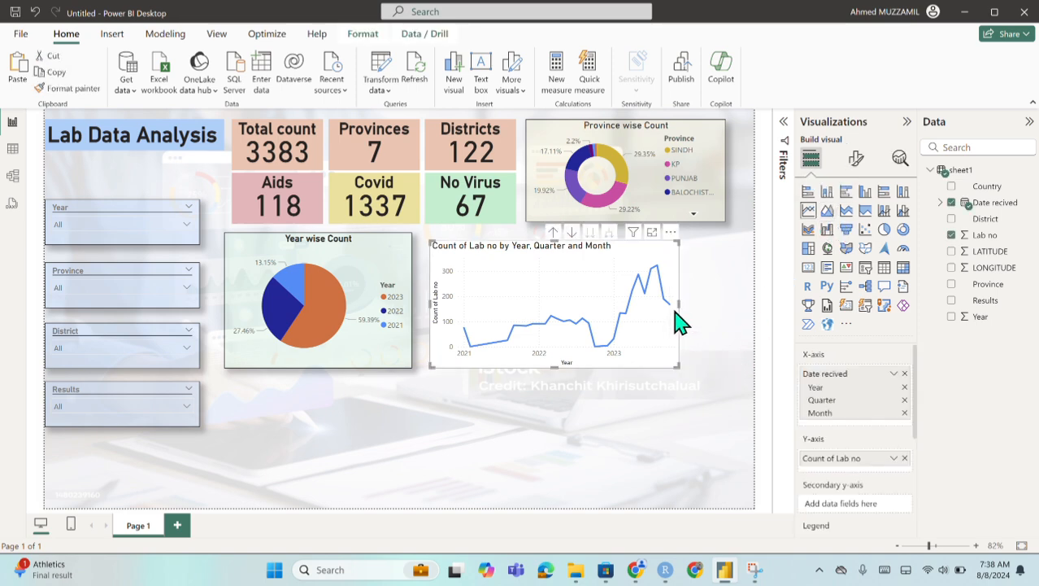
# Change the line chart's title to "Time Trend" and center it.
pyautogui.click(855, 158)
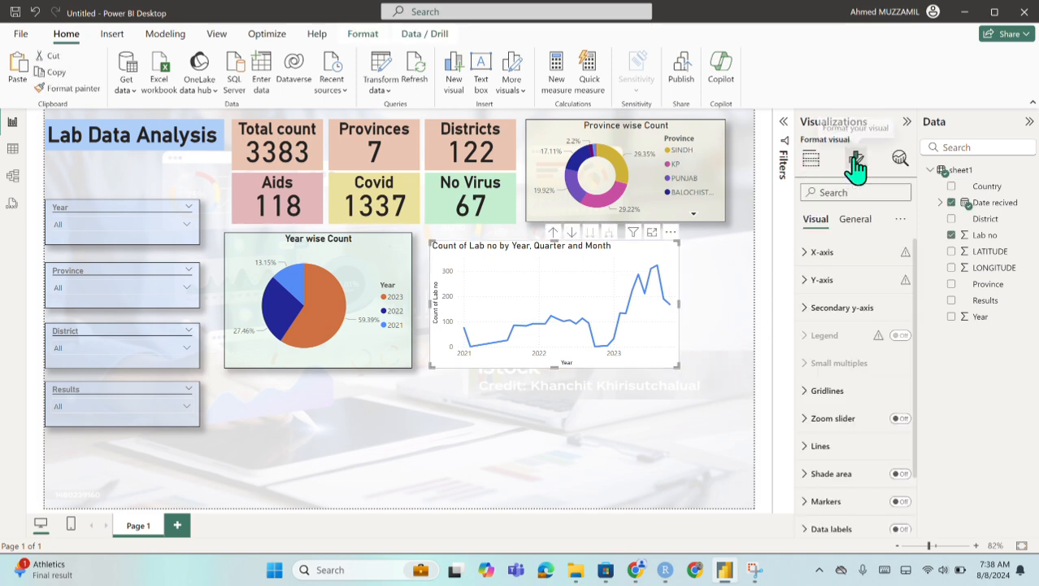
pyautogui.click(854, 219)
pyautogui.click(846, 281)
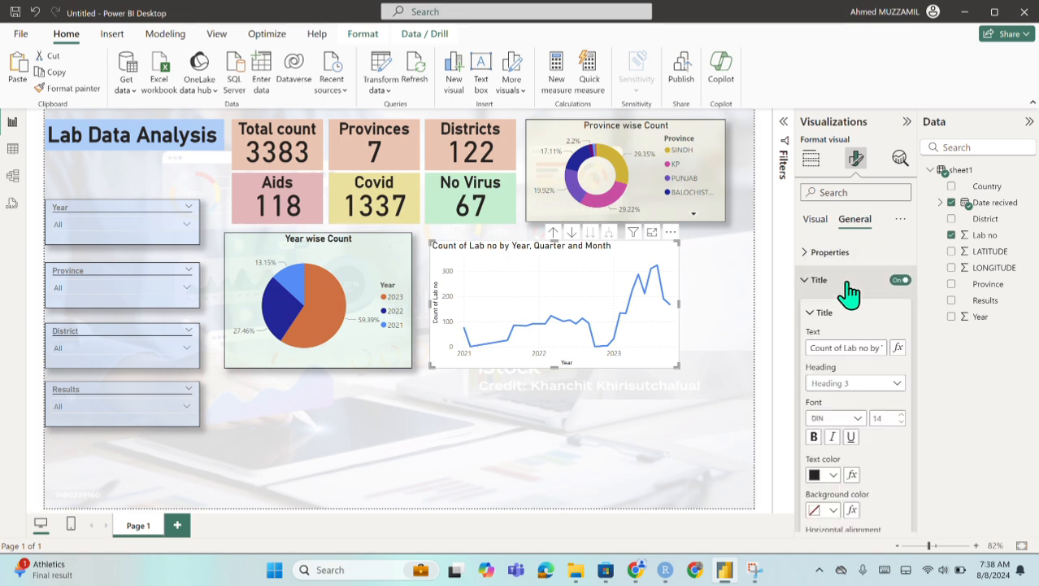
pyautogui.tripleClick(847, 344)
pyautogui.write('T')
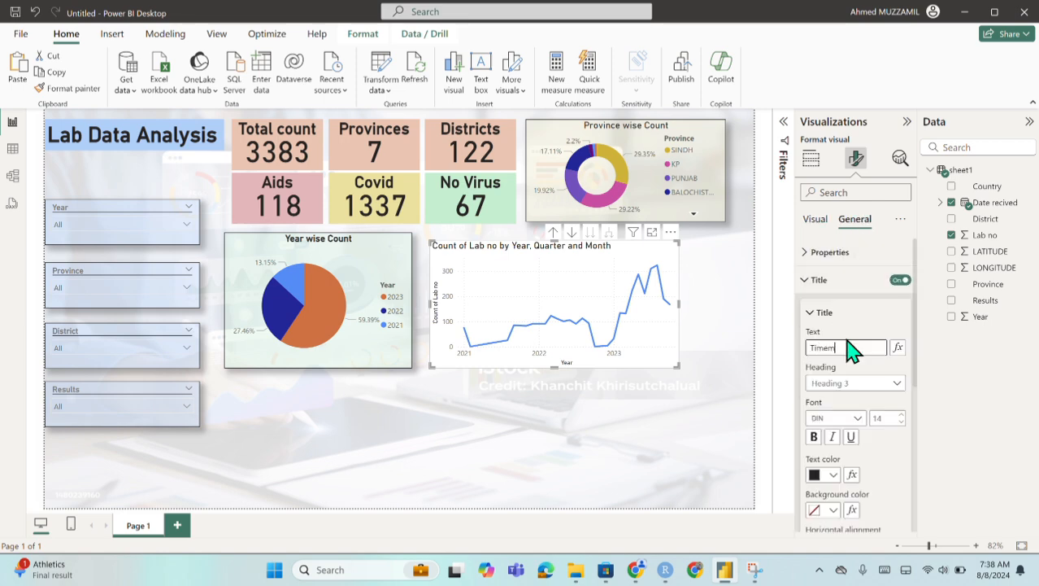
pyautogui.write('imem')
pyautogui.press('BackSpace')
pyautogui.press('BackSpace')
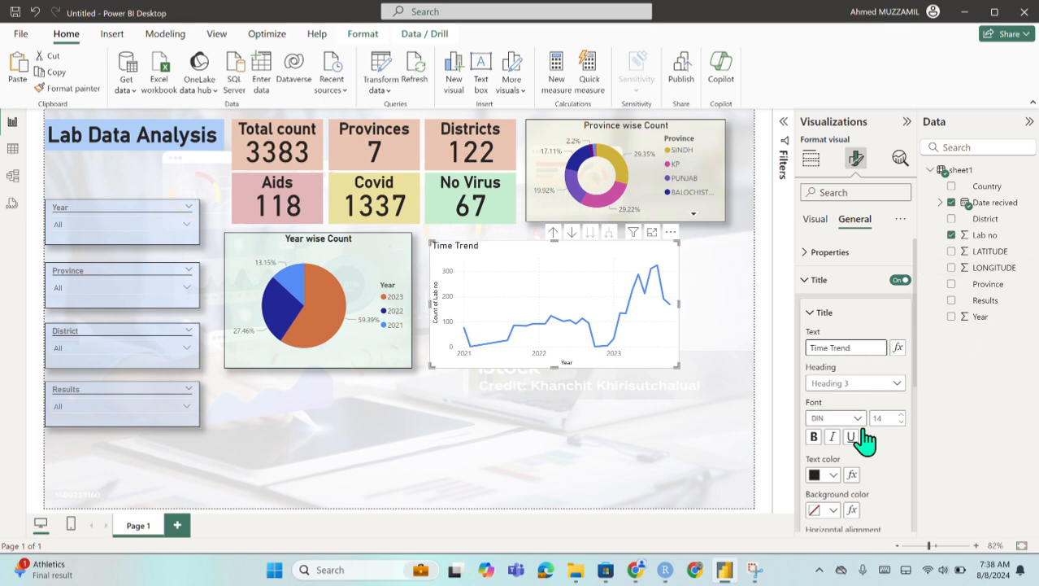
pyautogui.scroll(-3, 861, 466)
pyautogui.click(832, 410)
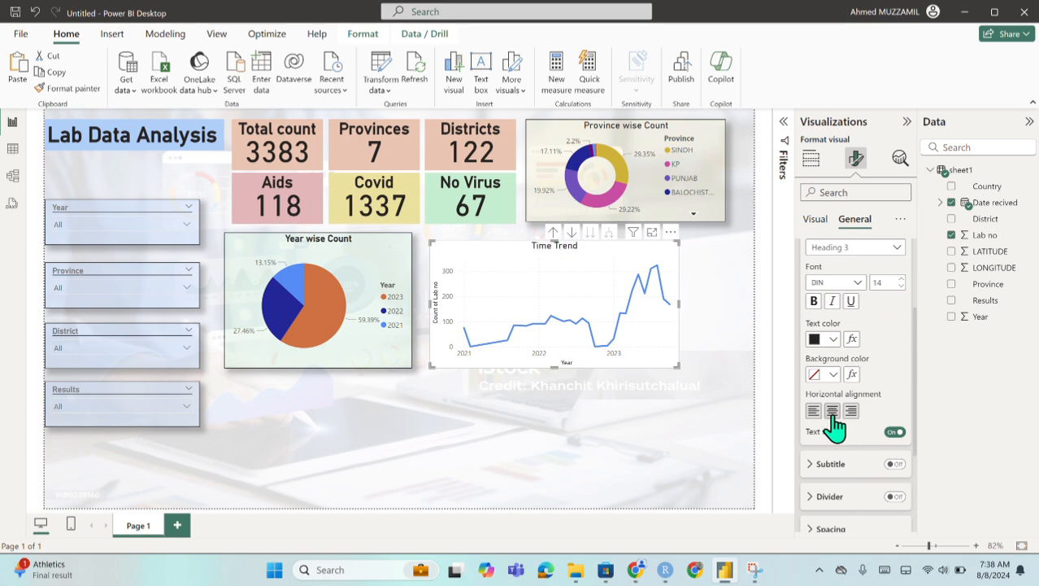
# Try other chart types on the Time Trend line chart and settle on an area chart.
pyautogui.click(818, 220)
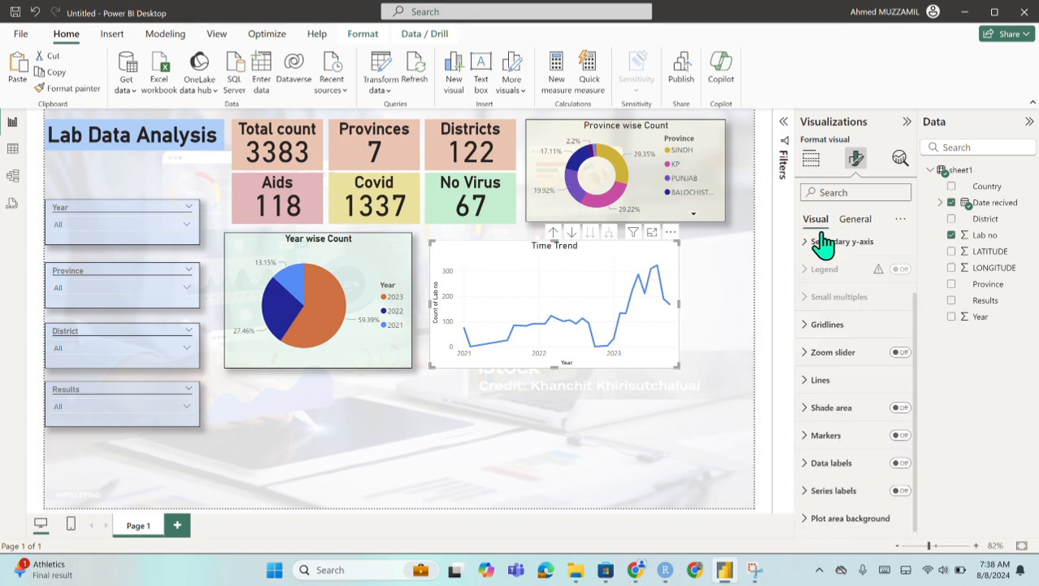
pyautogui.click(683, 348)
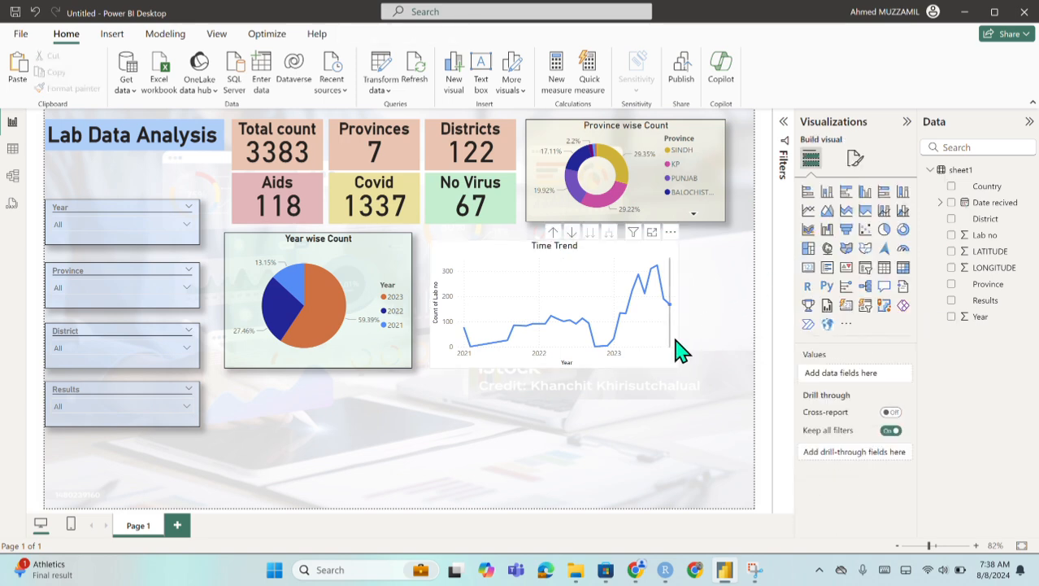
pyautogui.click(678, 348)
pyautogui.click(827, 210)
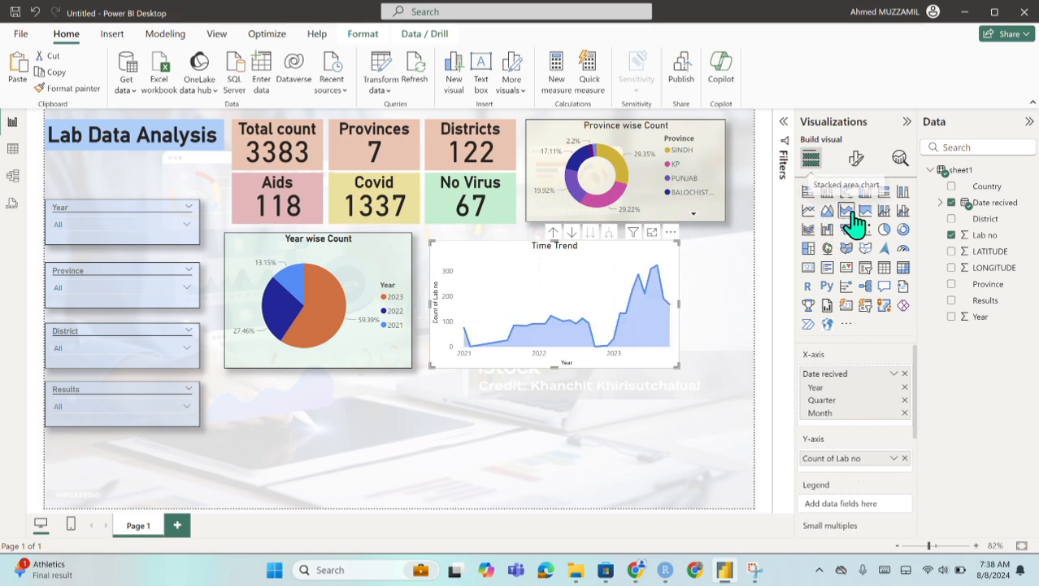
pyautogui.click(866, 213)
pyautogui.click(901, 212)
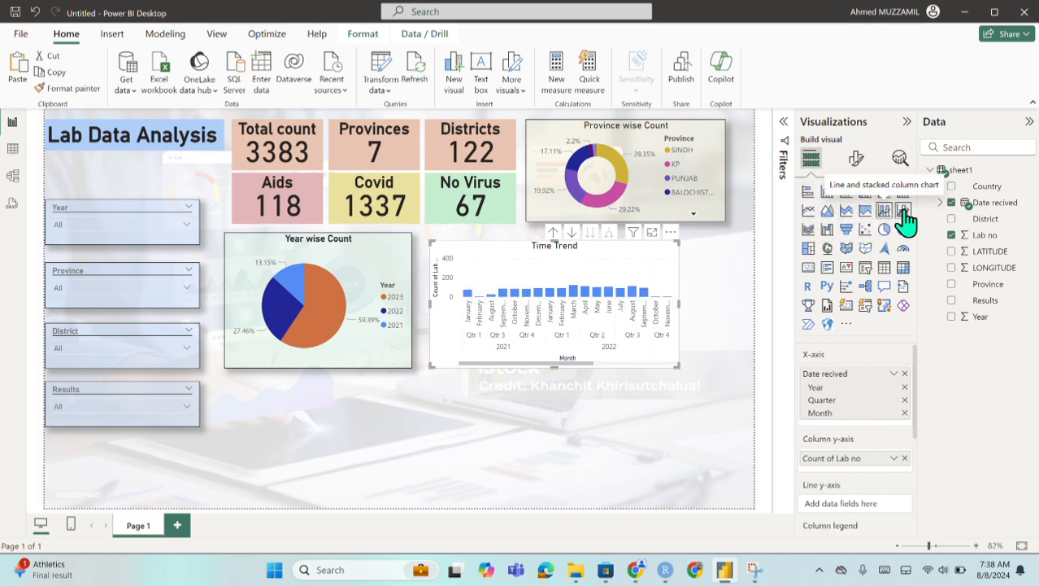
pyautogui.click(829, 211)
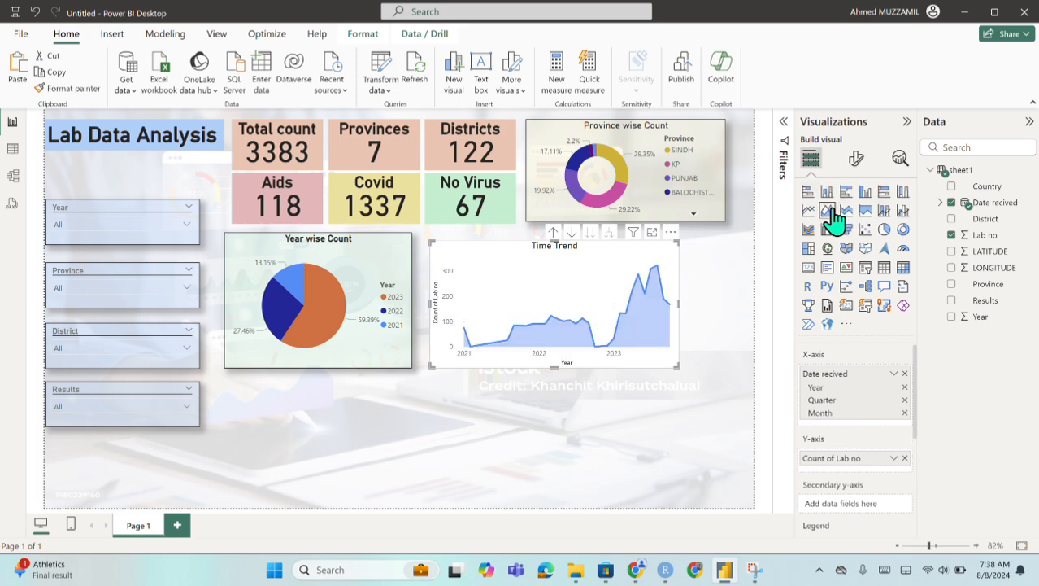
# Give the Time Trend chart the recently used light blue background with 75% transparency.
pyautogui.click(857, 159)
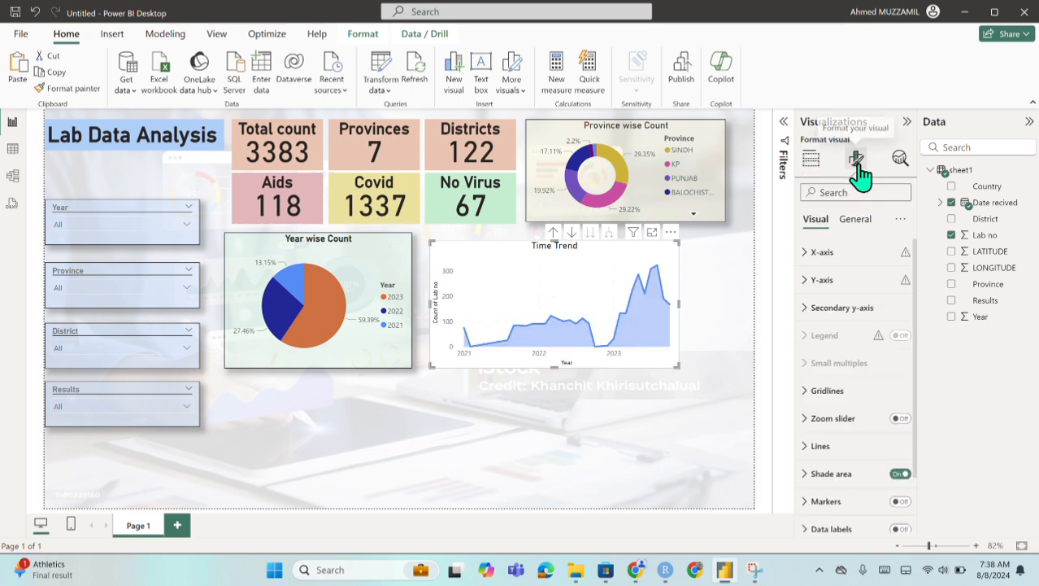
pyautogui.click(859, 220)
pyautogui.click(843, 313)
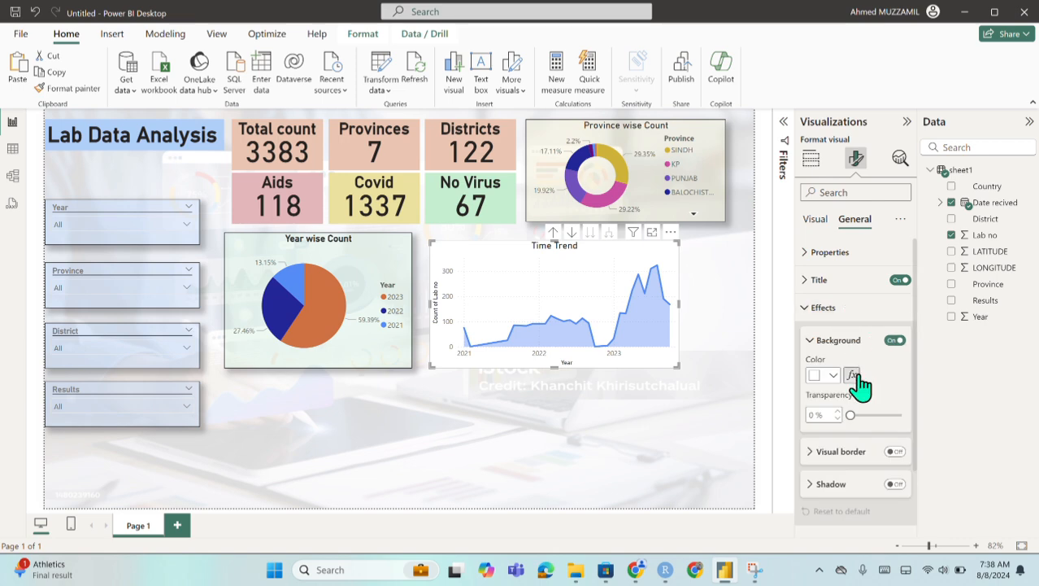
pyautogui.click(836, 376)
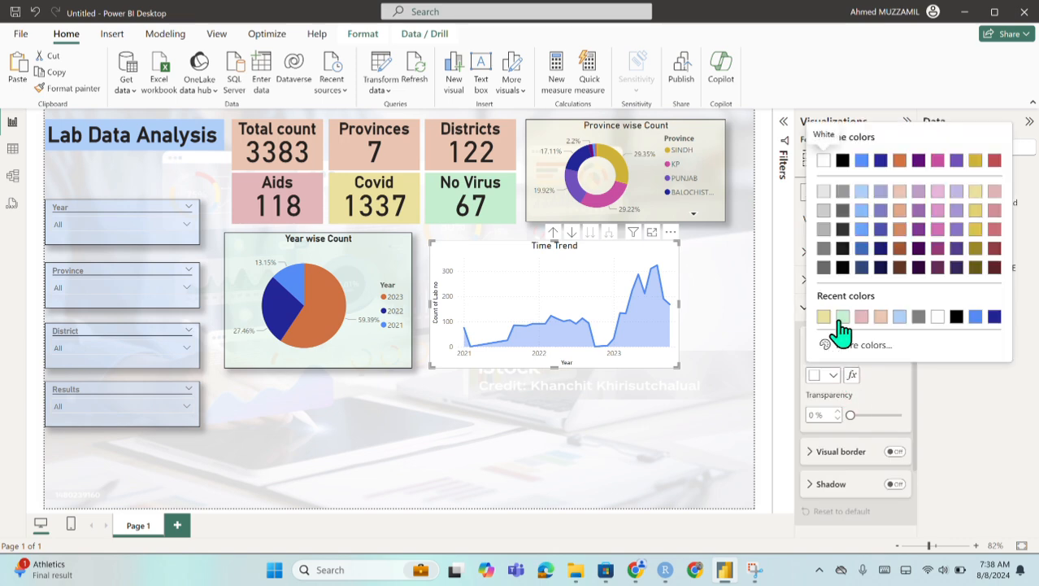
pyautogui.click(851, 312)
pyautogui.click(831, 375)
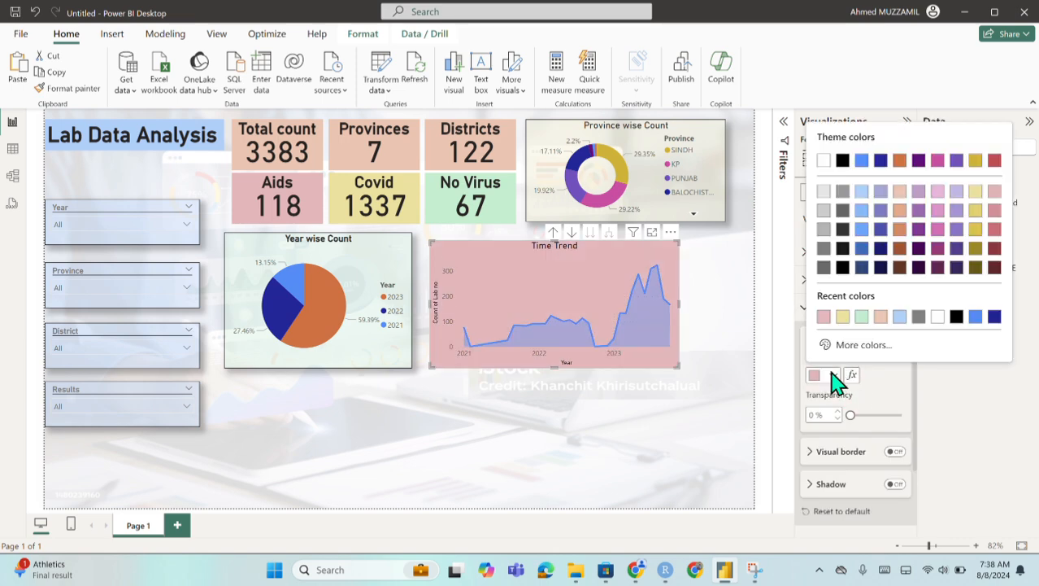
pyautogui.click(899, 317)
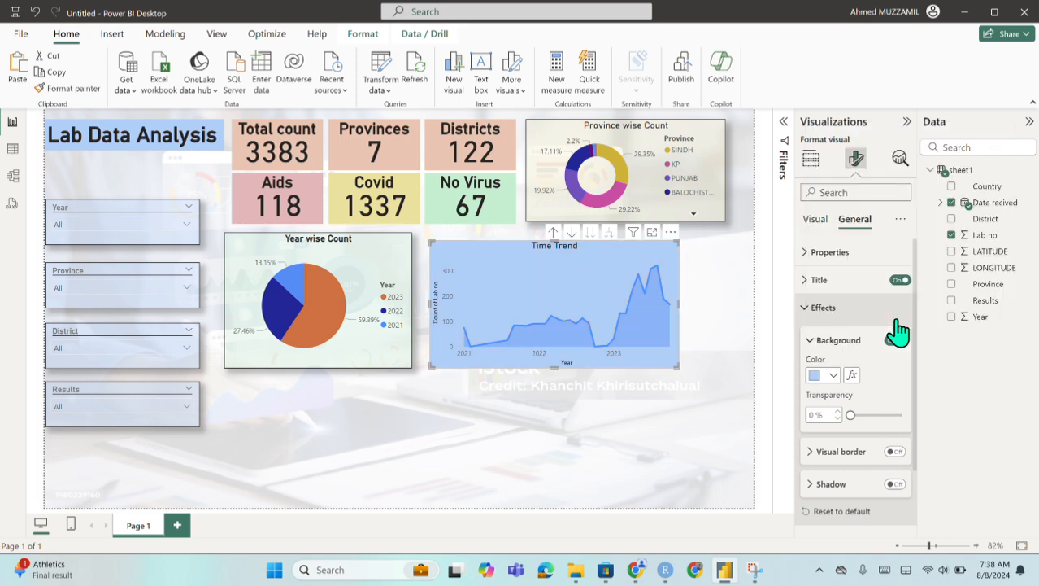
pyautogui.click(870, 414)
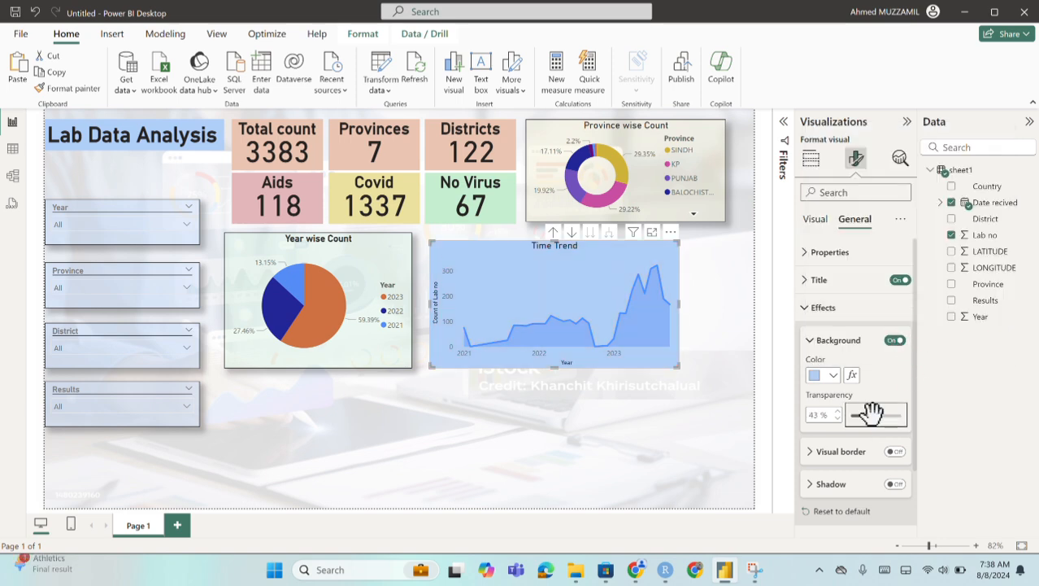
pyautogui.moveTo(873, 413); pyautogui.dragTo(892, 415)
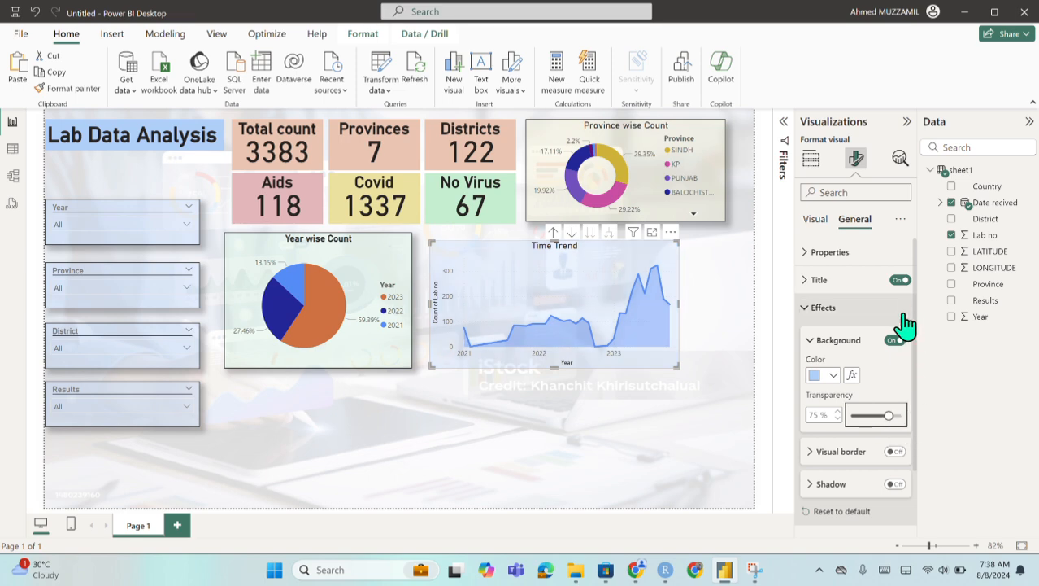
# Turn on the visual border and shadow for the Time Trend chart.
pyautogui.click(894, 451)
pyautogui.click(895, 484)
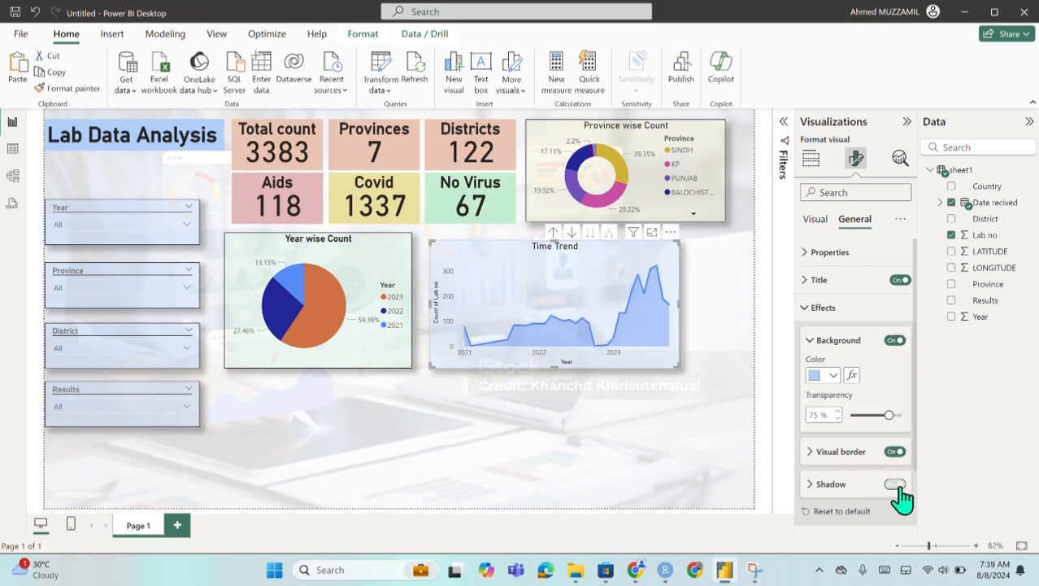
pyautogui.click(762, 408)
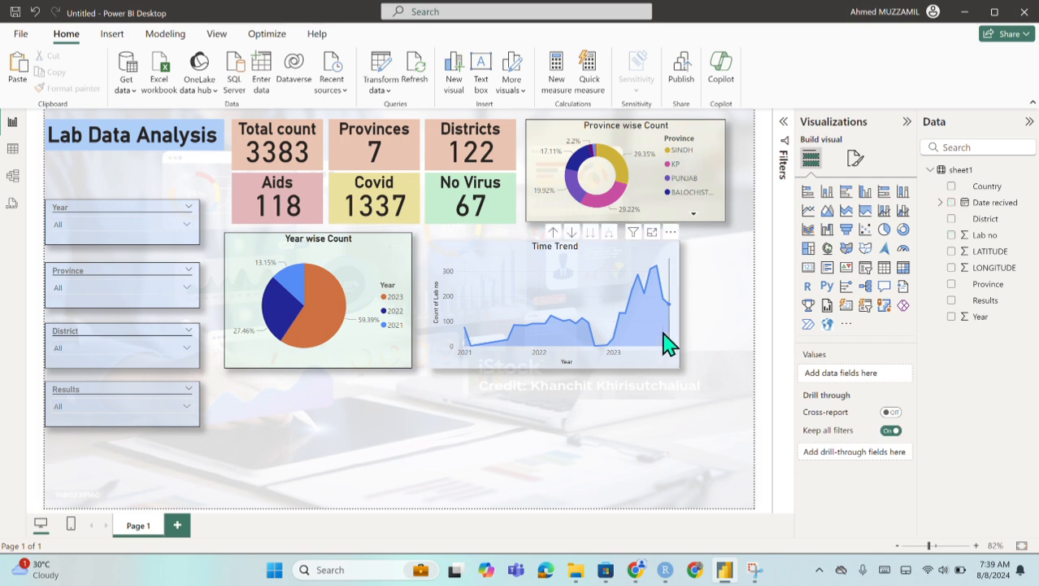
# Align the Time Trend chart's top edge with the pie chart and extend its height to match.
pyautogui.moveTo(654, 324); pyautogui.dragTo(650, 321)
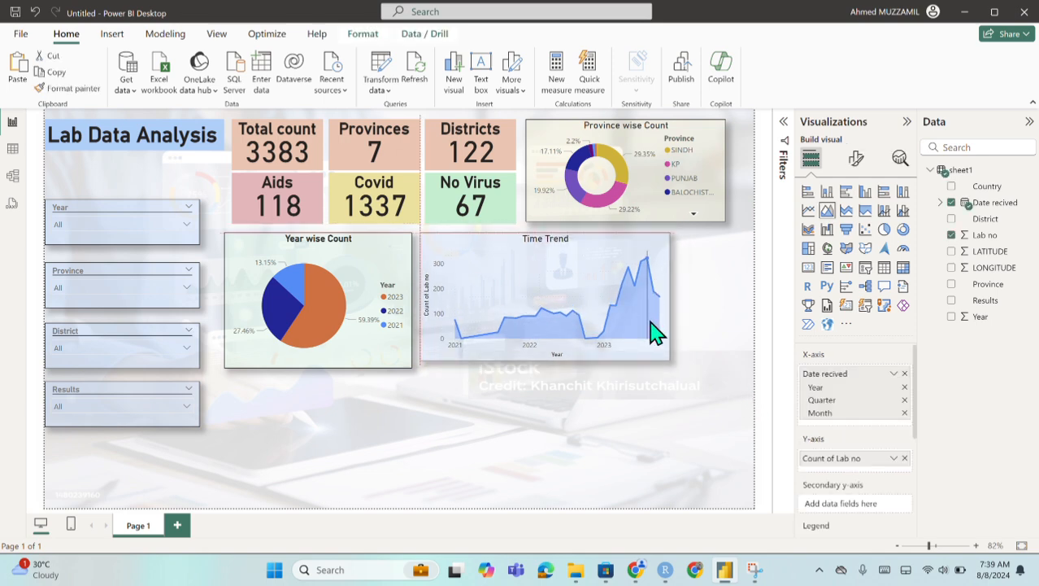
pyautogui.click(737, 383)
pyautogui.click(569, 356)
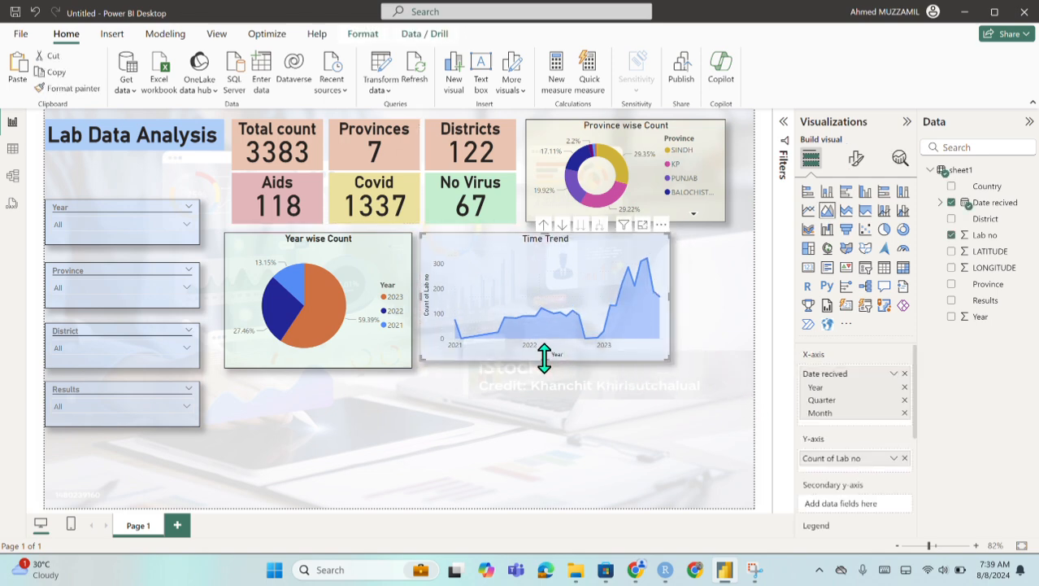
pyautogui.moveTo(545, 358); pyautogui.dragTo(552, 368)
pyautogui.click(690, 346)
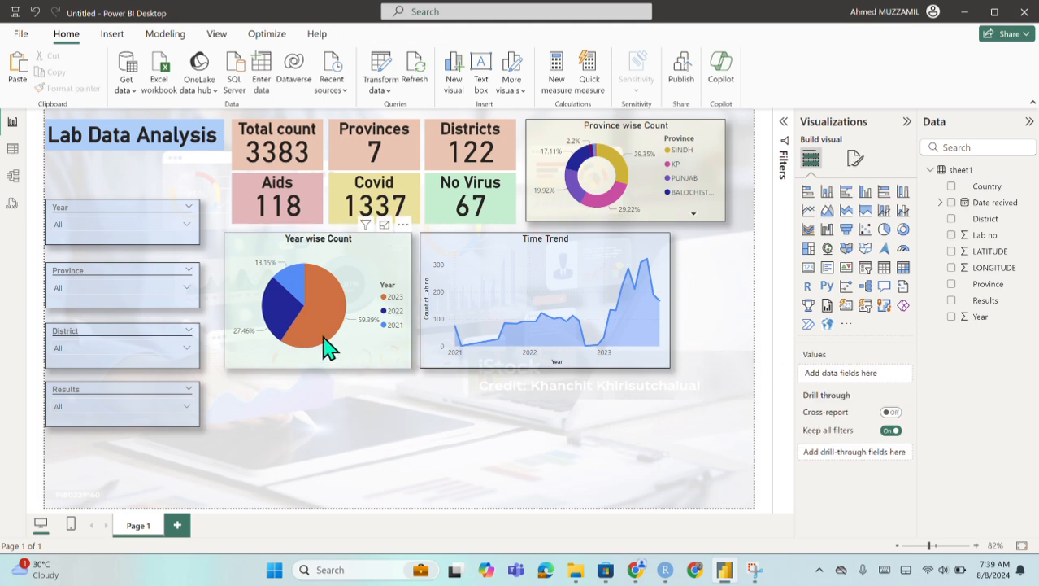
# Add a new report page and allow its use as a tooltip.
pyautogui.moveTo(325, 340)
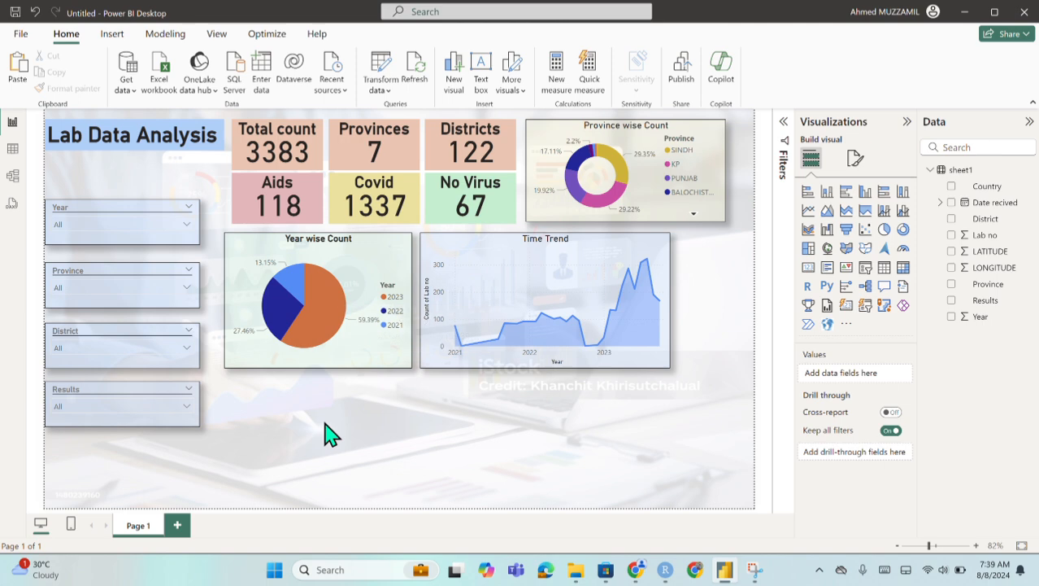
pyautogui.click(179, 526)
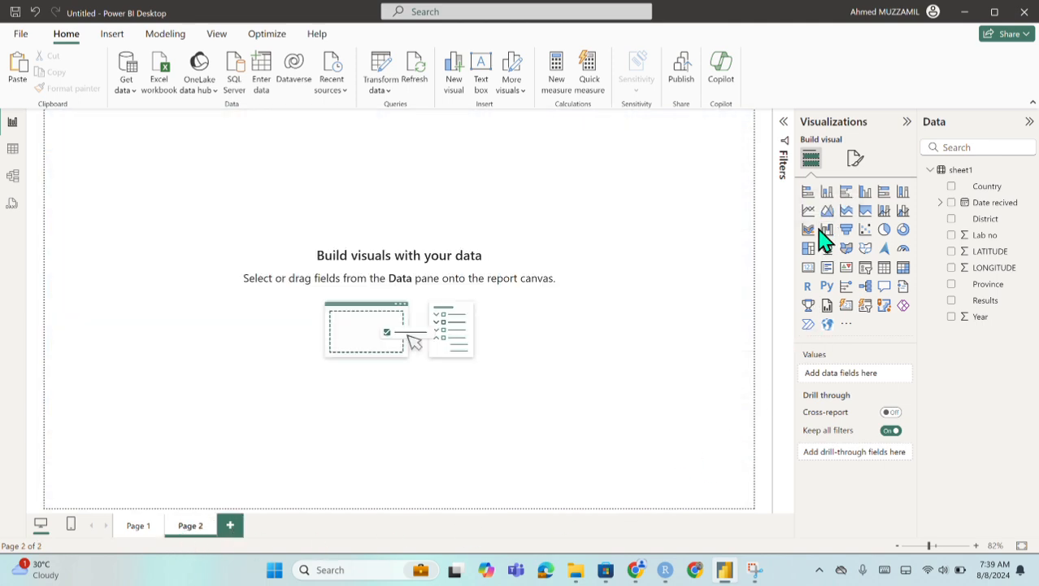
pyautogui.click(856, 161)
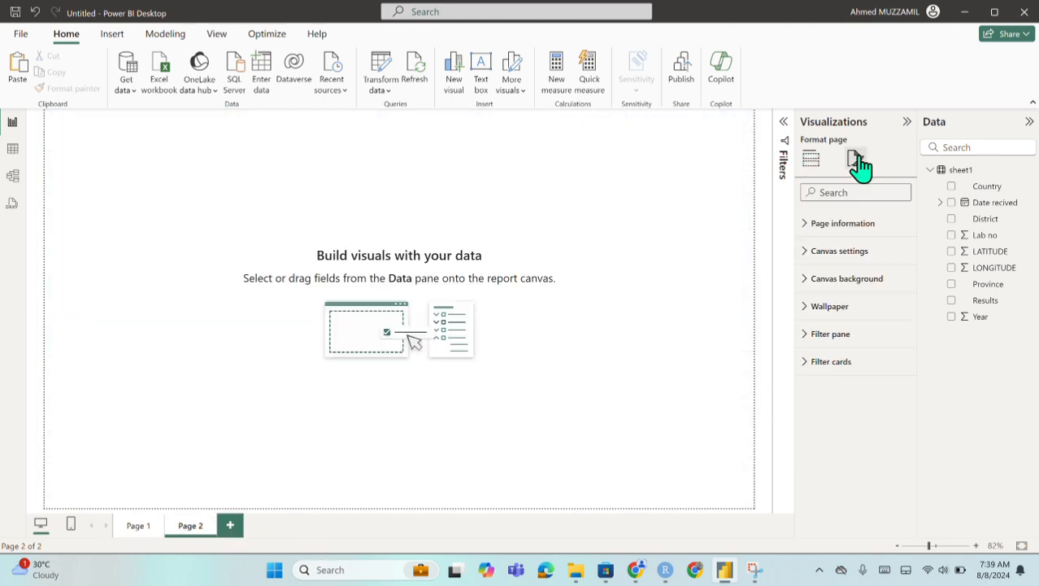
pyautogui.click(870, 228)
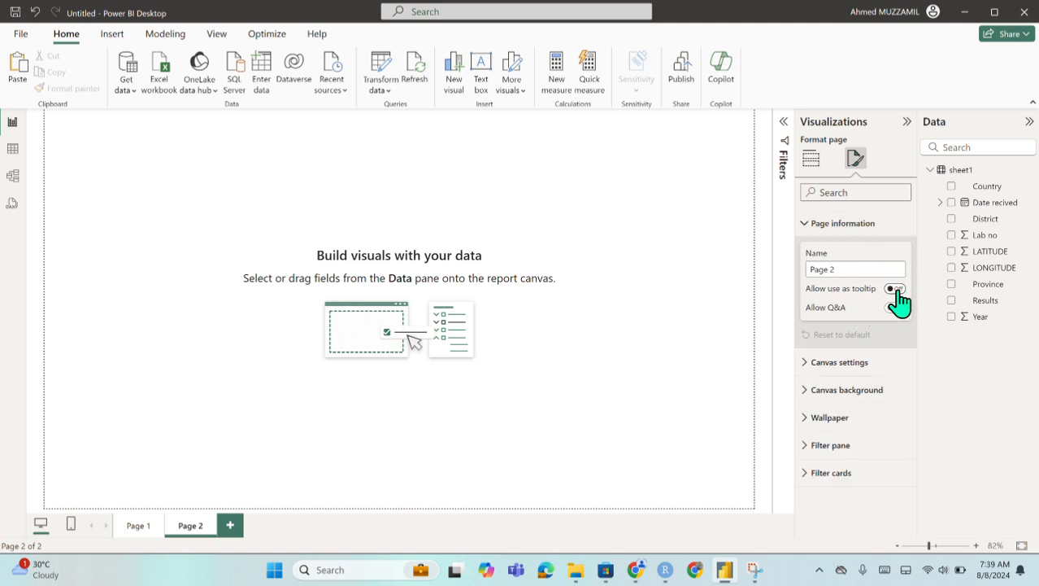
pyautogui.click(895, 288)
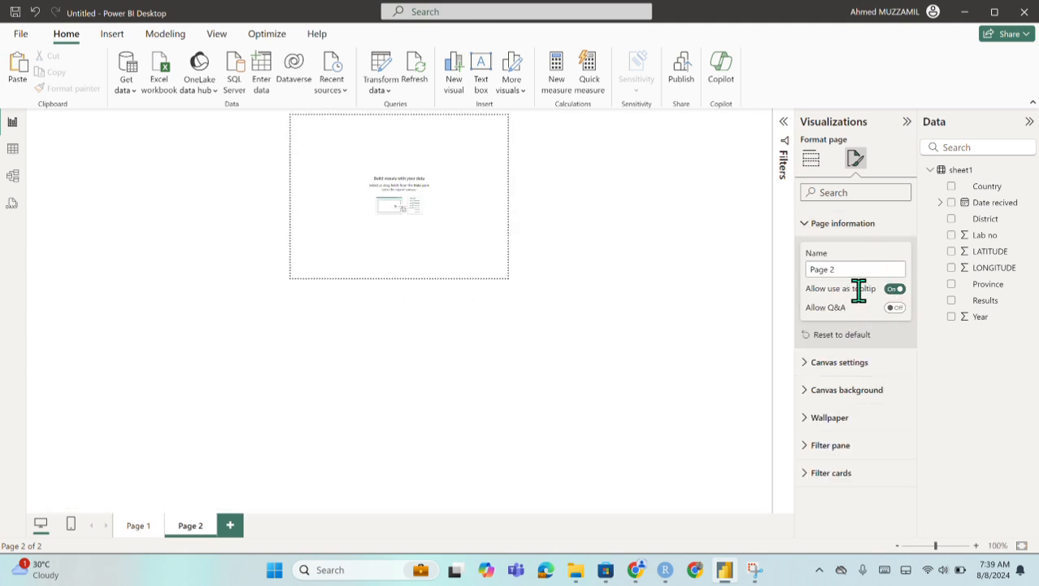
# Insert a pie chart on the tooltip page with Province as legend and the sum of Lab no as values.
pyautogui.click(812, 158)
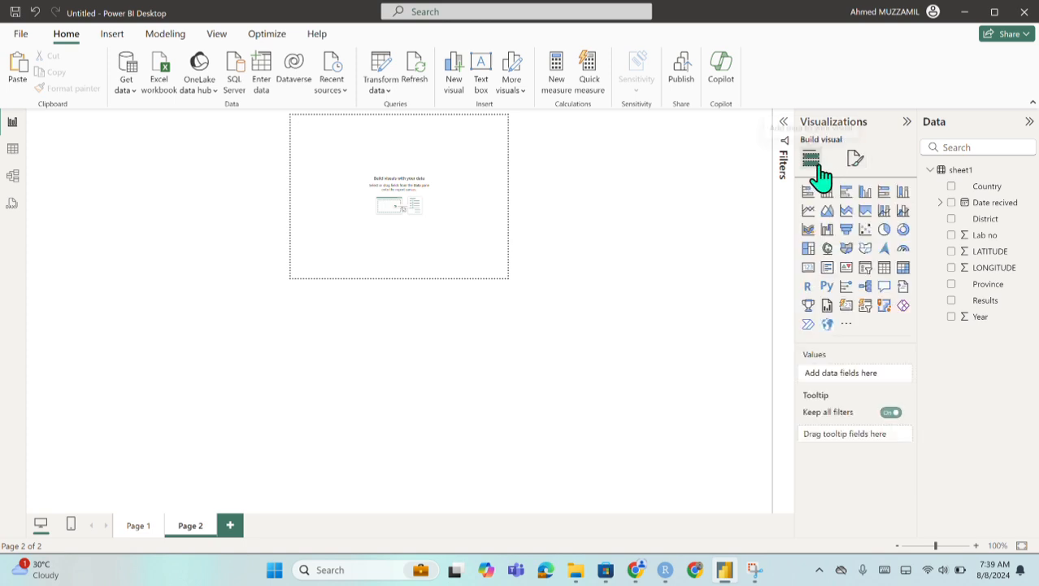
pyautogui.click(888, 230)
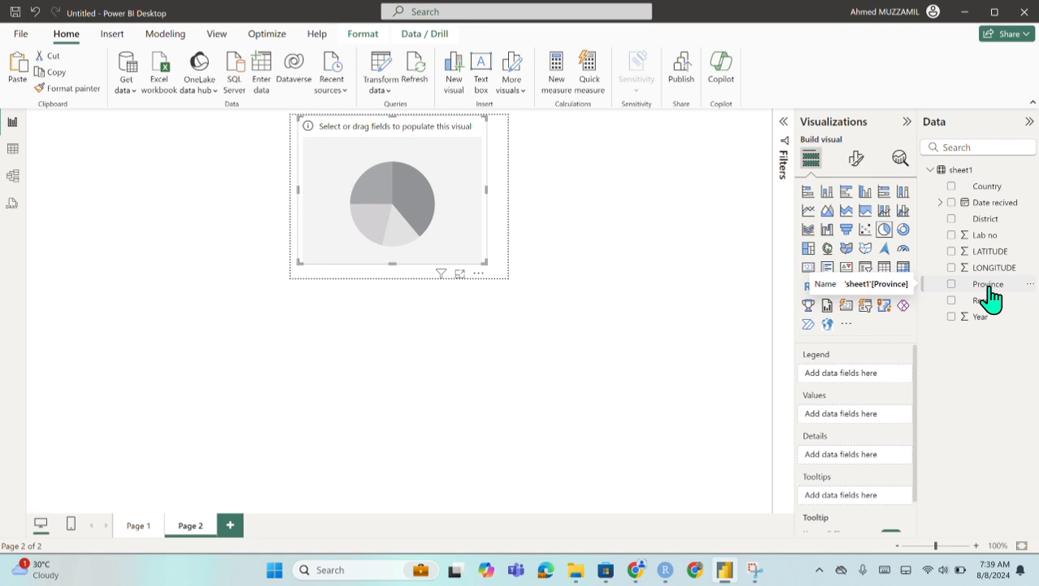
pyautogui.moveTo(990, 289); pyautogui.dragTo(872, 377)
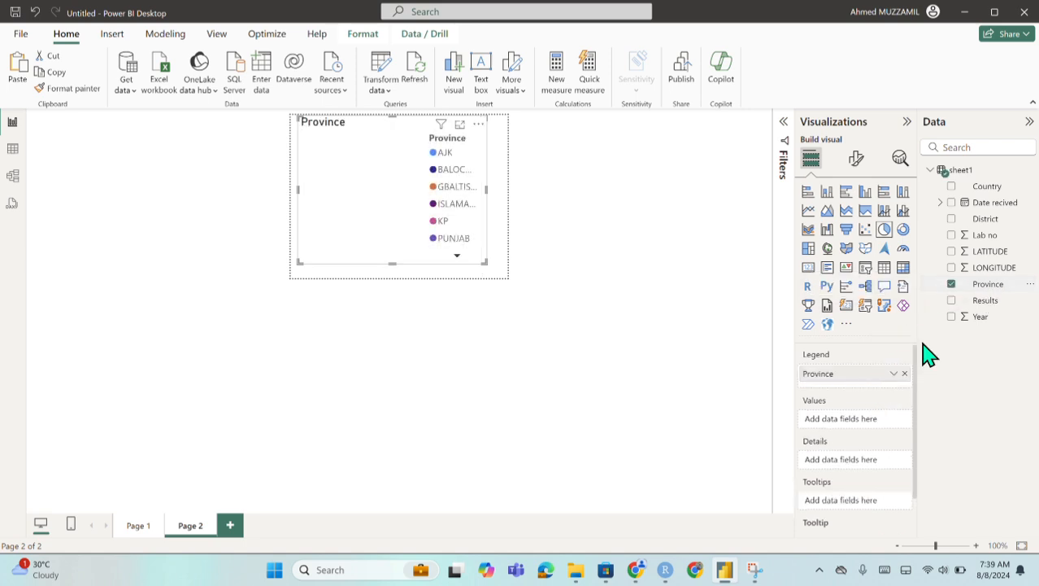
pyautogui.moveTo(987, 239); pyautogui.dragTo(879, 431)
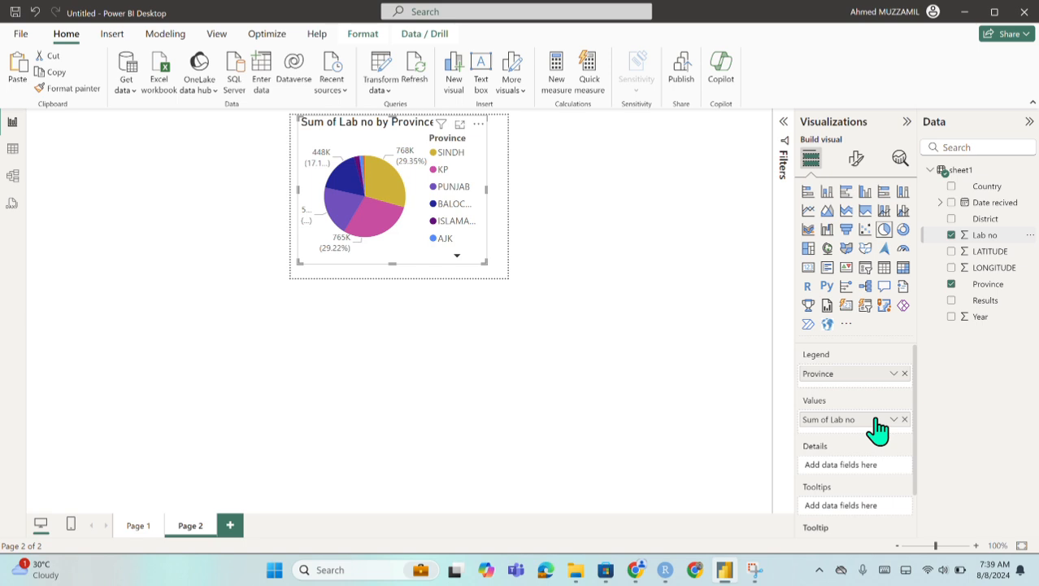
# Set the tooltip pie chart's detail labels to show only the data value.
pyautogui.click(859, 159)
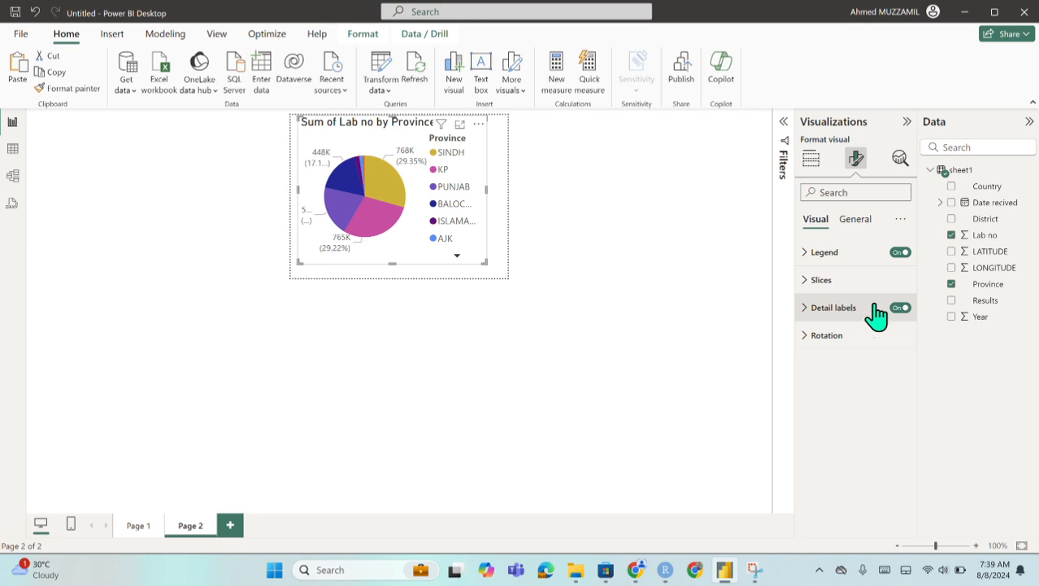
pyautogui.click(849, 314)
pyautogui.click(862, 429)
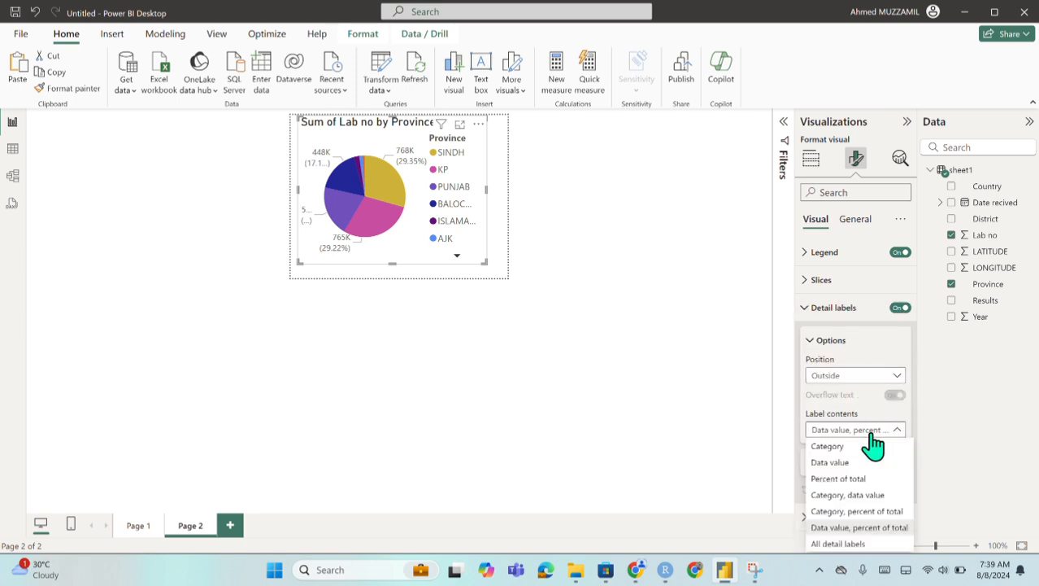
pyautogui.click(872, 462)
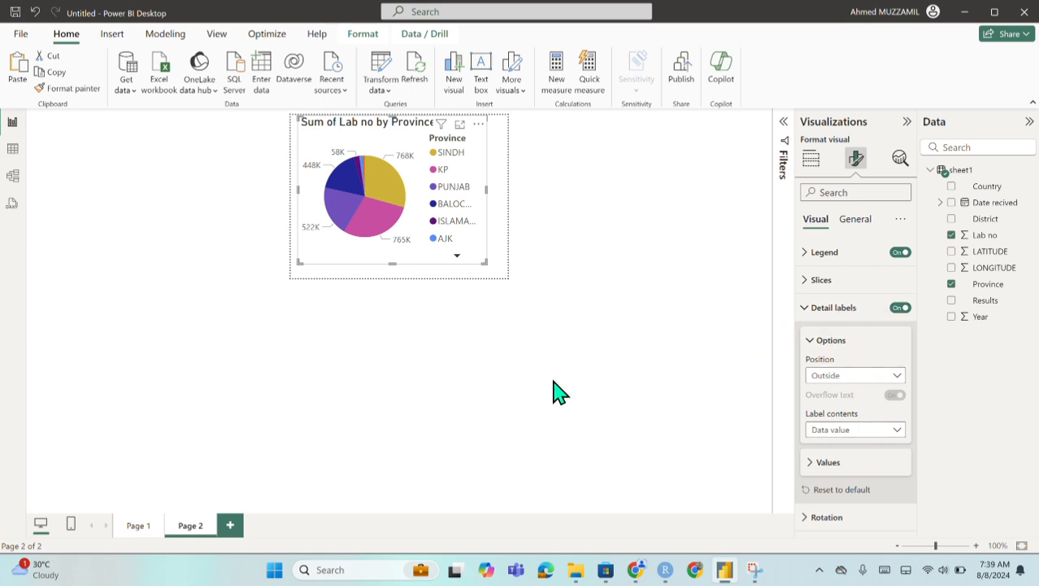
pyautogui.click(393, 420)
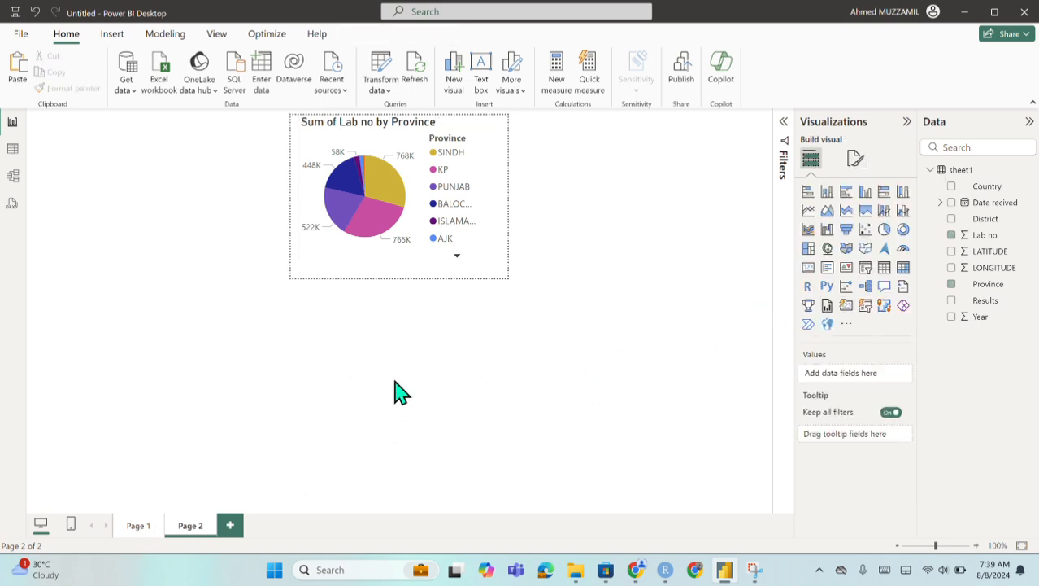
# Assign Page 2 as the report page tooltip of the Year wise Count pie chart on Page 1 and preview it on a slice.
pyautogui.click(143, 529)
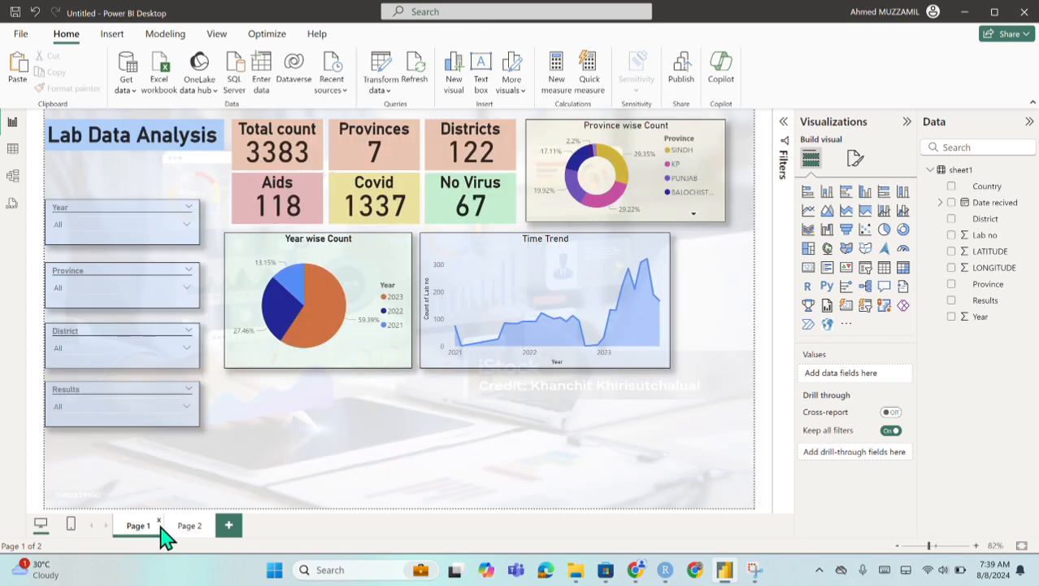
pyautogui.click(356, 354)
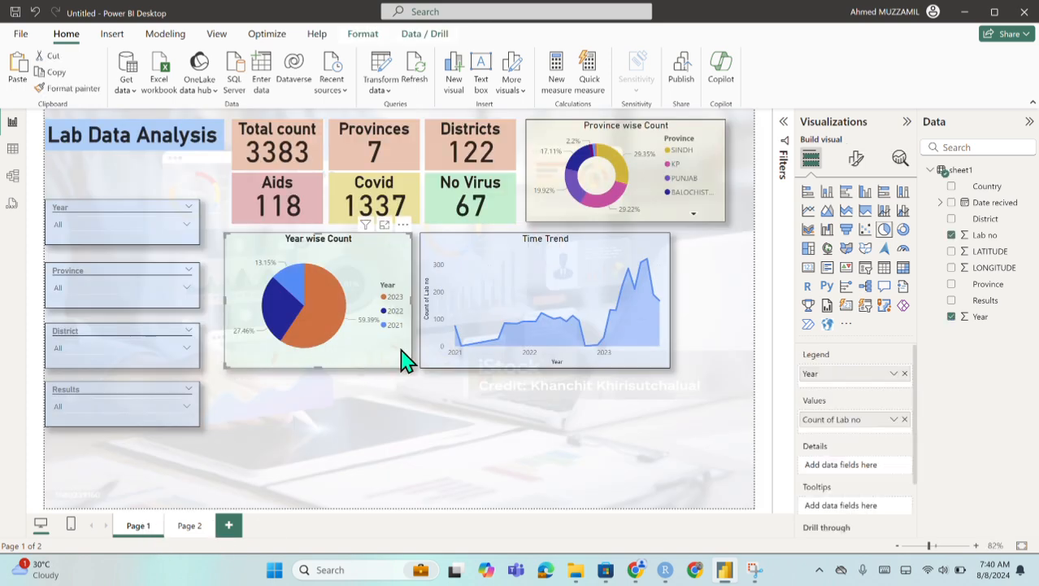
pyautogui.click(858, 160)
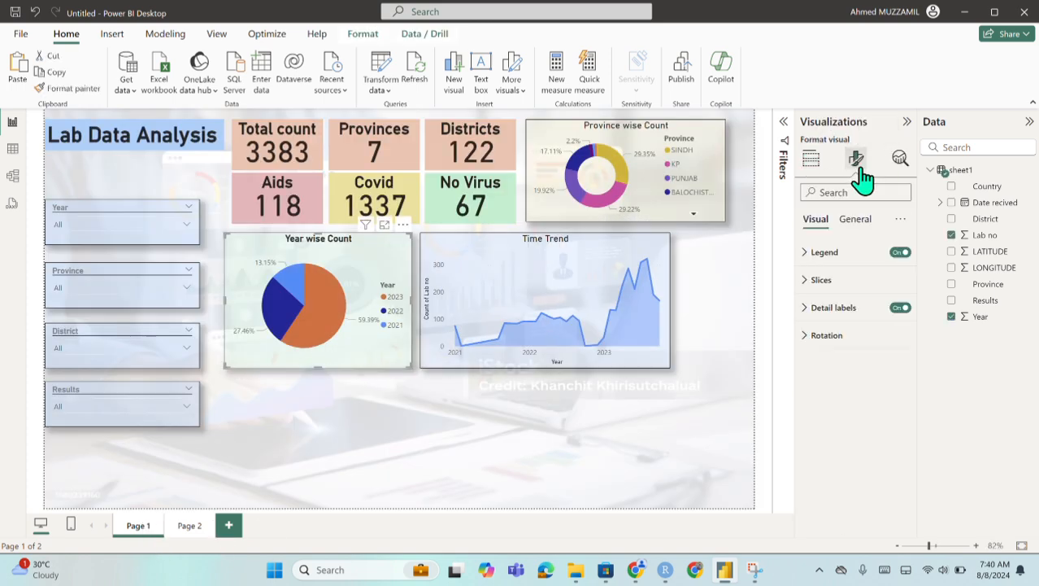
pyautogui.click(857, 224)
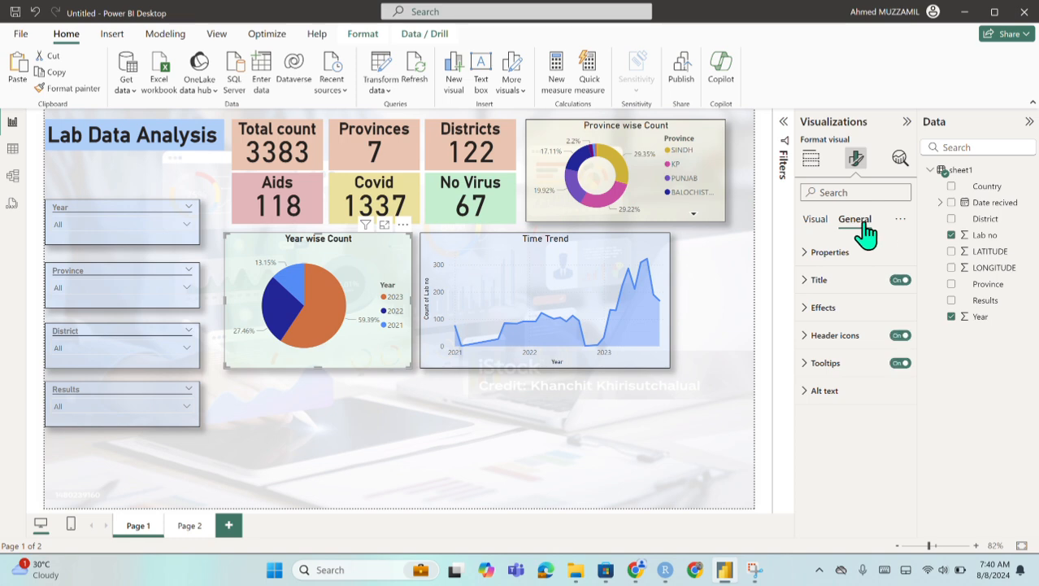
pyautogui.click(852, 380)
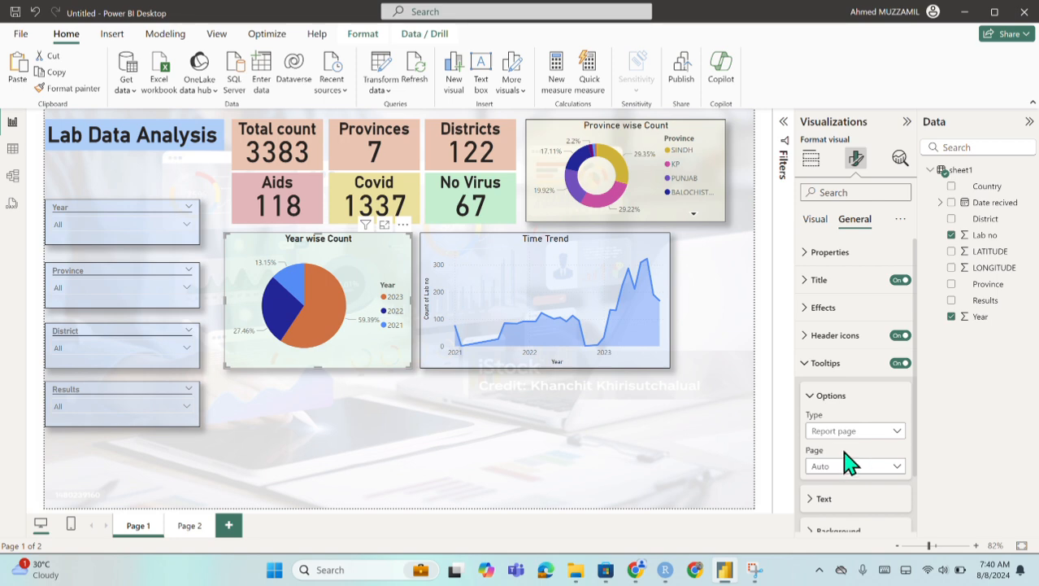
pyautogui.click(861, 431)
pyautogui.click(855, 461)
pyautogui.click(854, 466)
pyautogui.click(846, 500)
pyautogui.click(521, 431)
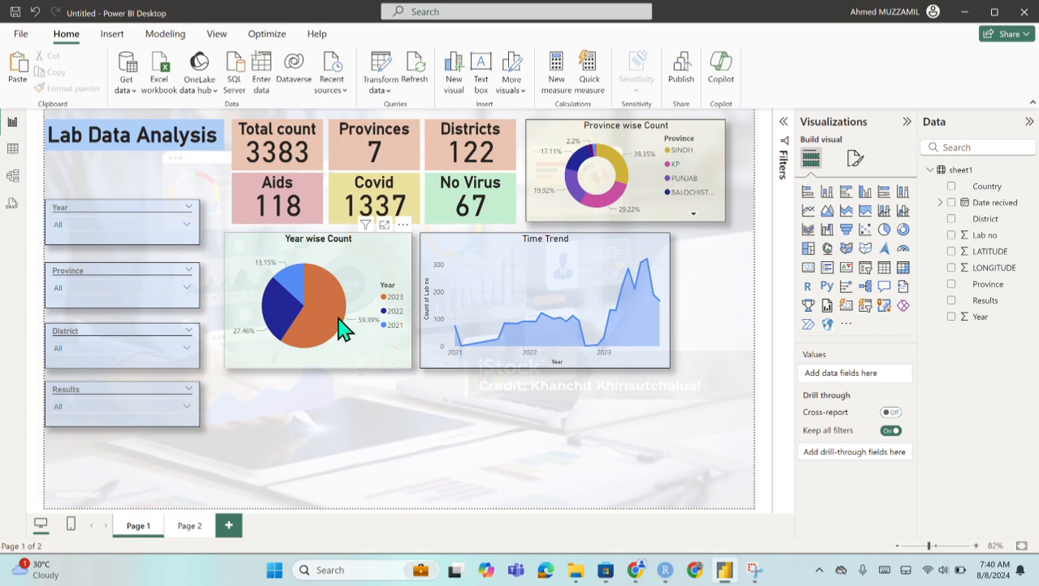
pyautogui.moveTo(341, 329)
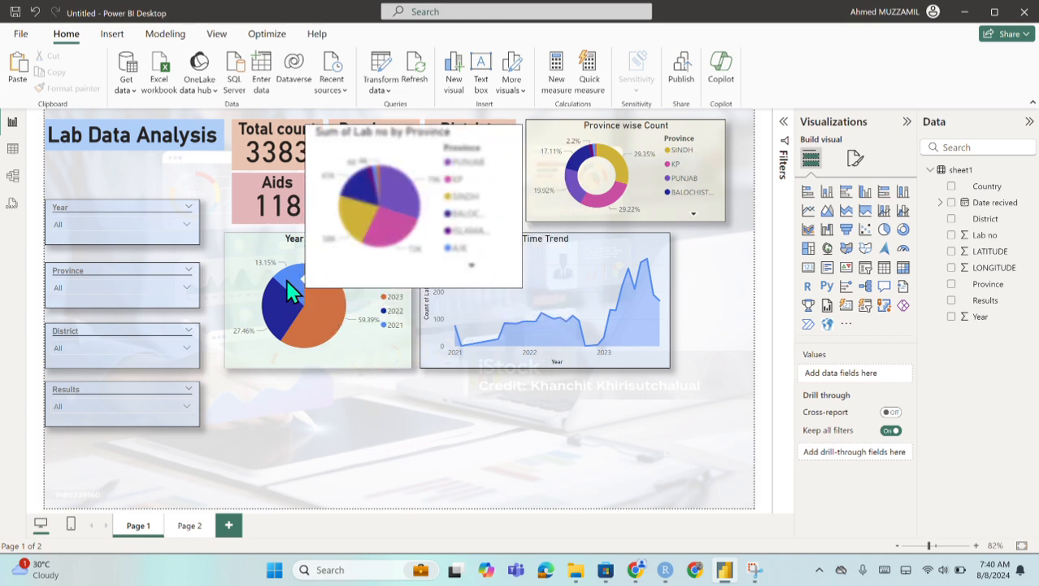
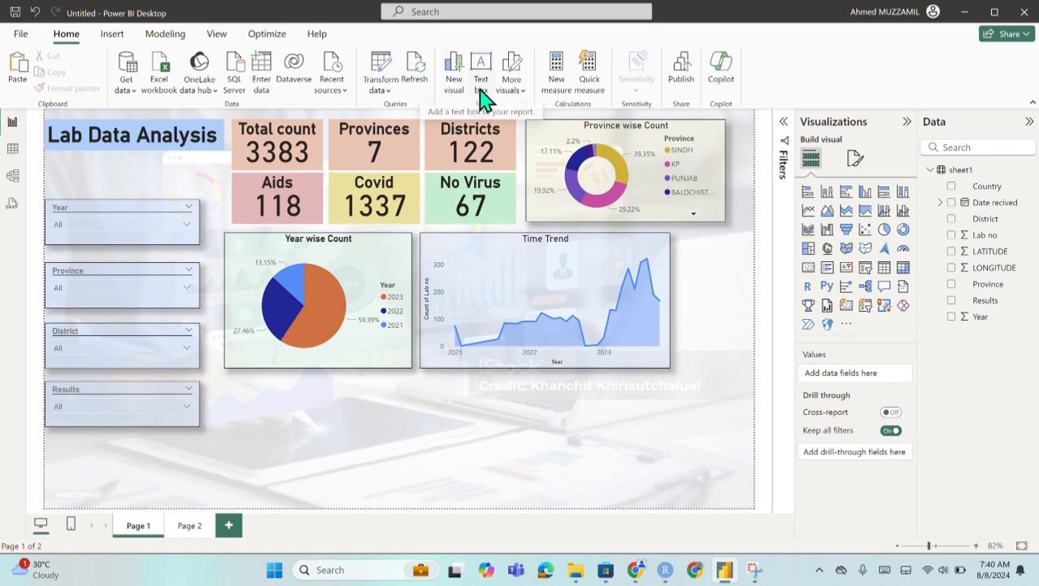
# Insert a Clear all slicers button and place it below the Results slicer.
pyautogui.click(120, 32)
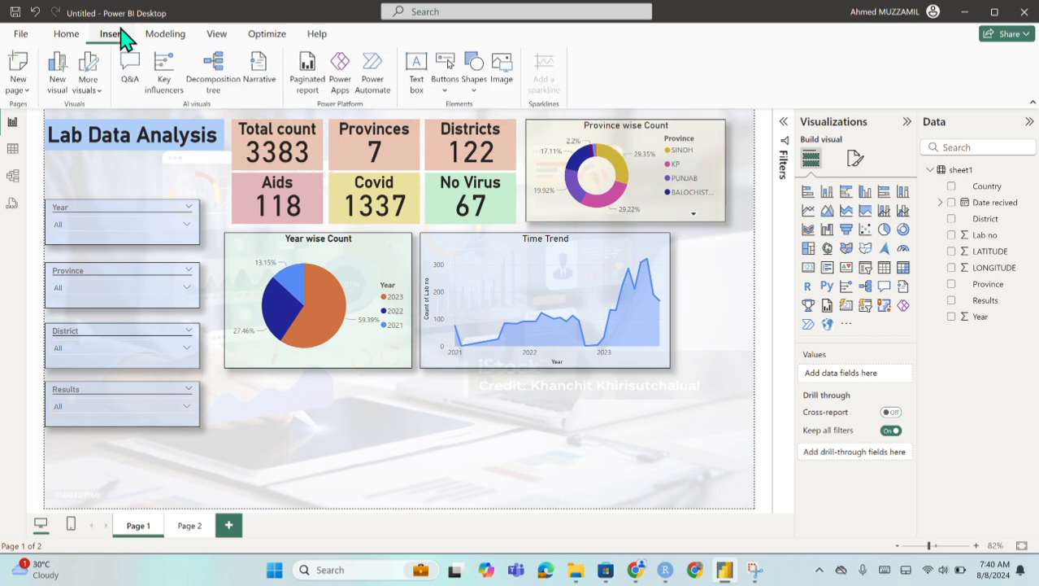
pyautogui.click(444, 89)
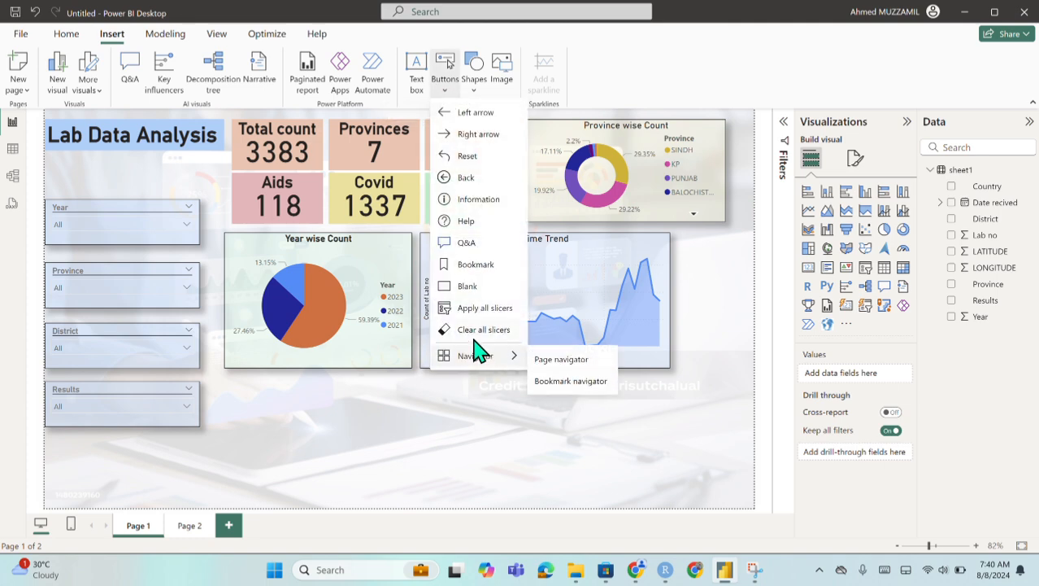
pyautogui.click(485, 332)
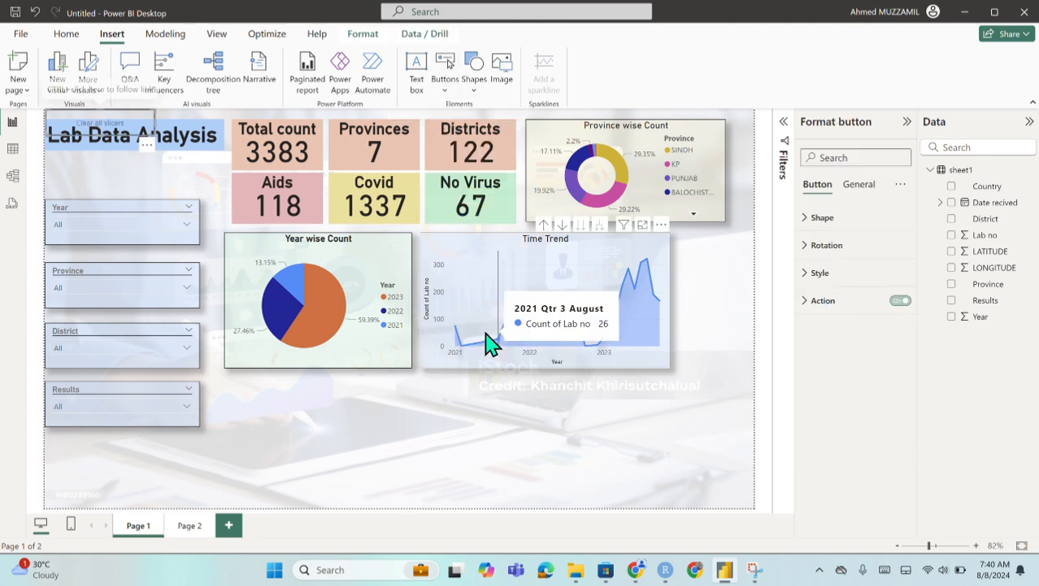
pyautogui.moveTo(151, 149); pyautogui.dragTo(177, 481)
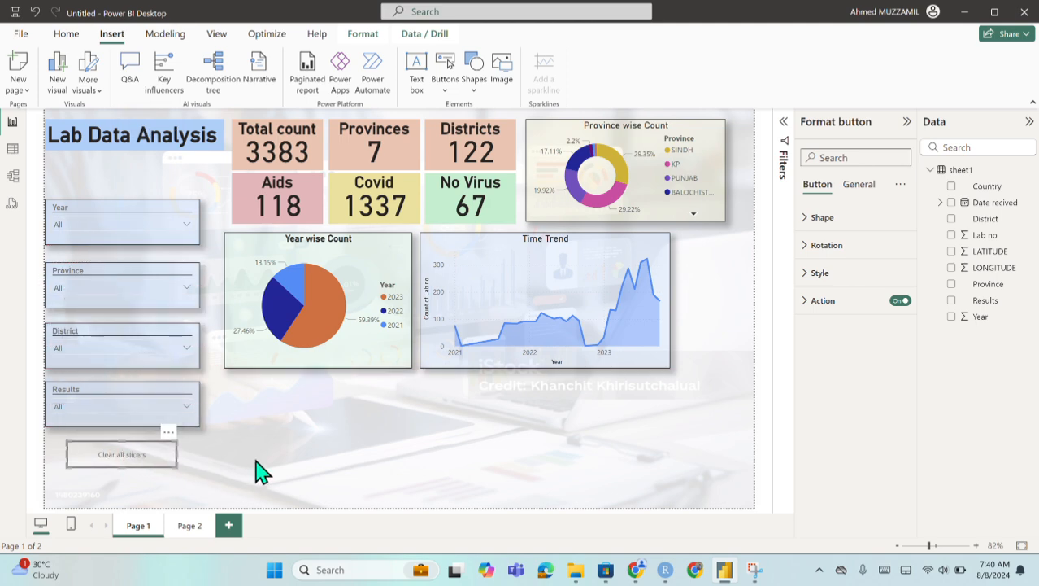
# Test the Clear all slicers button by filtering Province to KP, ISLAMABAD and GBALTISTAN and resetting the slicers.
pyautogui.click(155, 296)
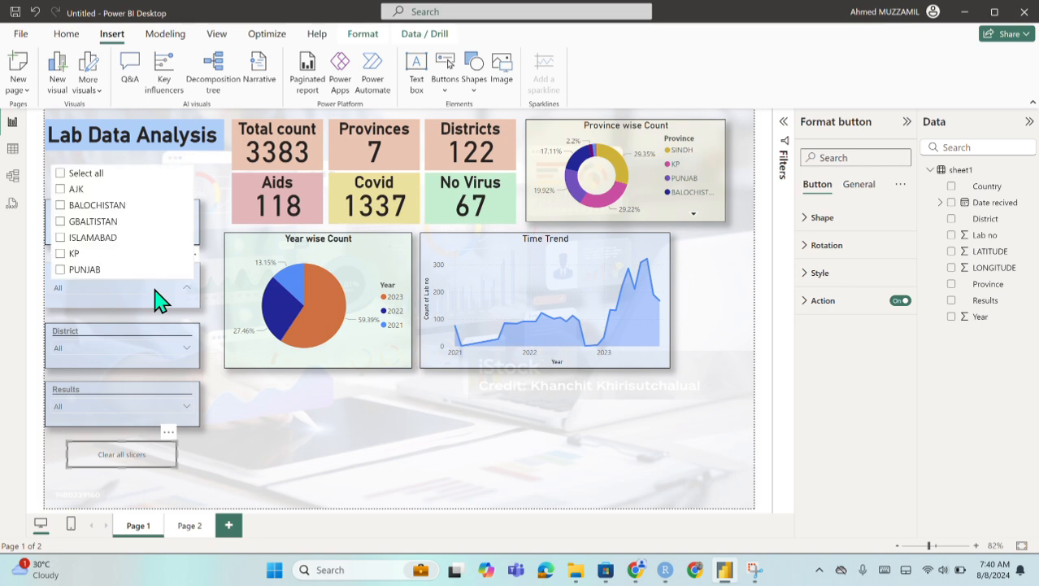
pyautogui.click(86, 254)
pyautogui.click(81, 238)
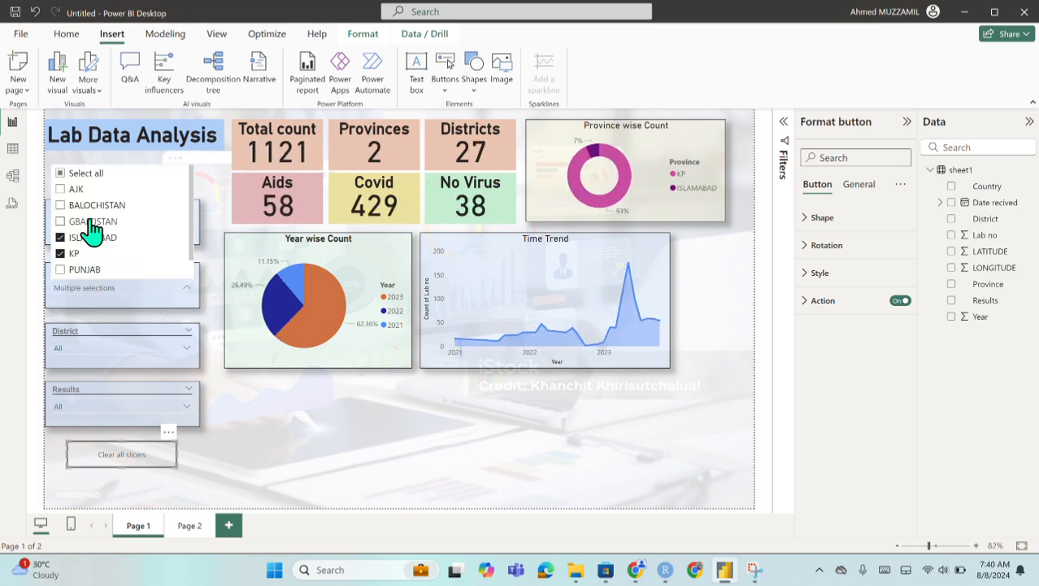
pyautogui.click(78, 221)
pyautogui.click(278, 412)
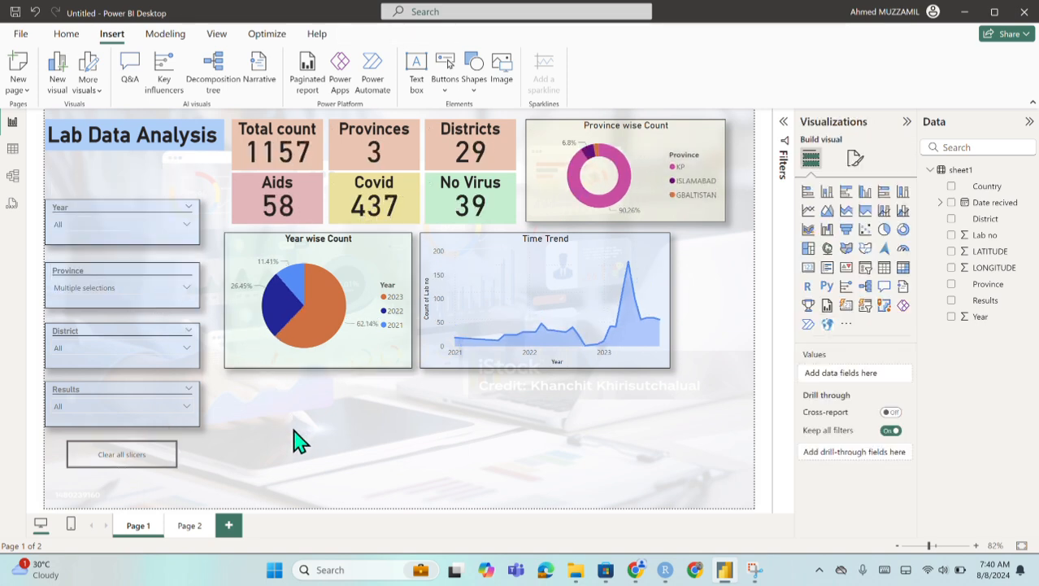
pyautogui.keyDown('ctrl'); pyautogui.click(129, 471); pyautogui.keyUp('ctrl')
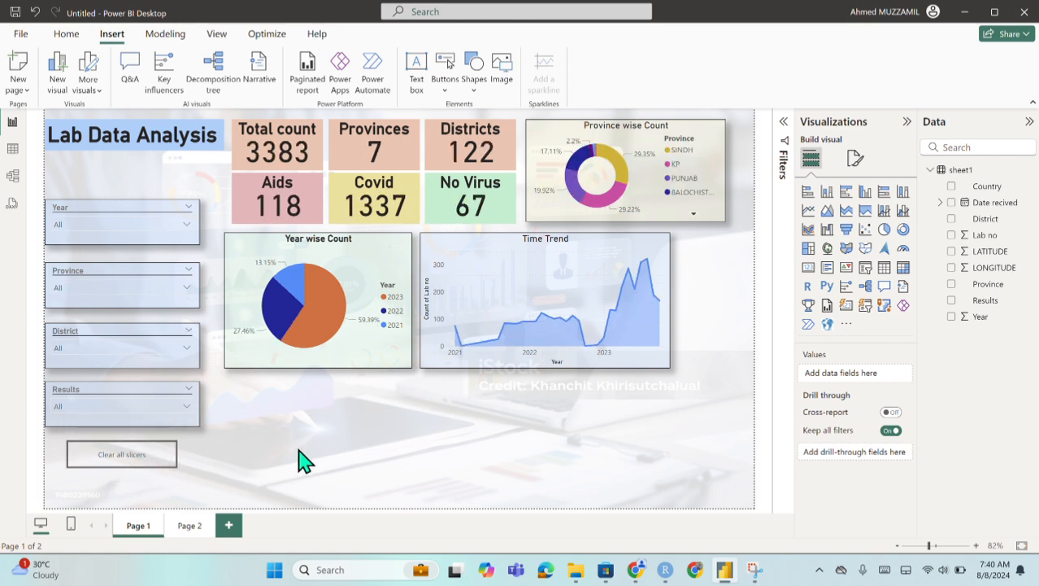
# Insert a page navigator, move it to the lower-right corner of the report page and narrow it to a small button.
pyautogui.click(446, 90)
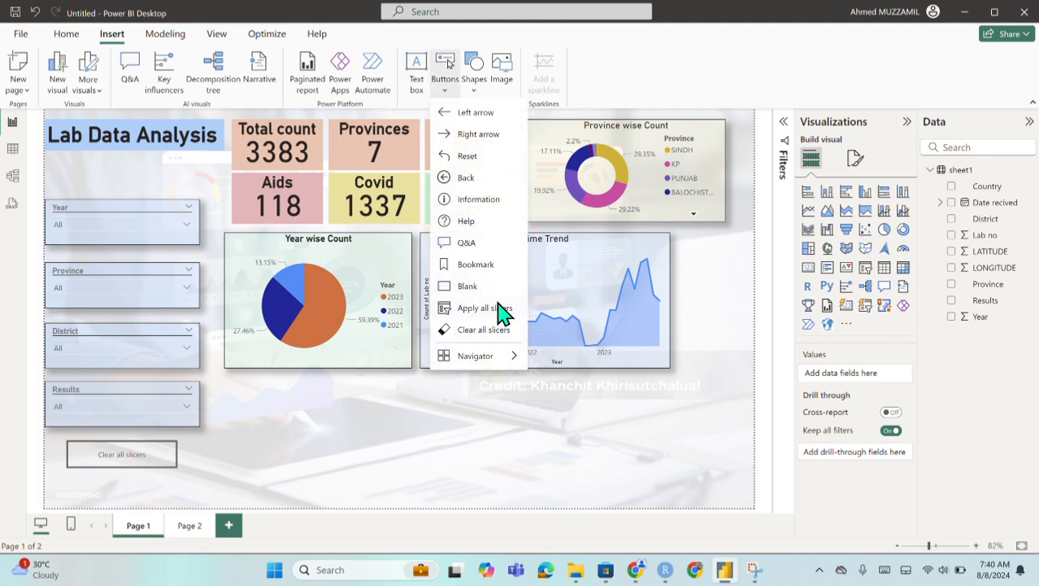
pyautogui.moveTo(477, 356)
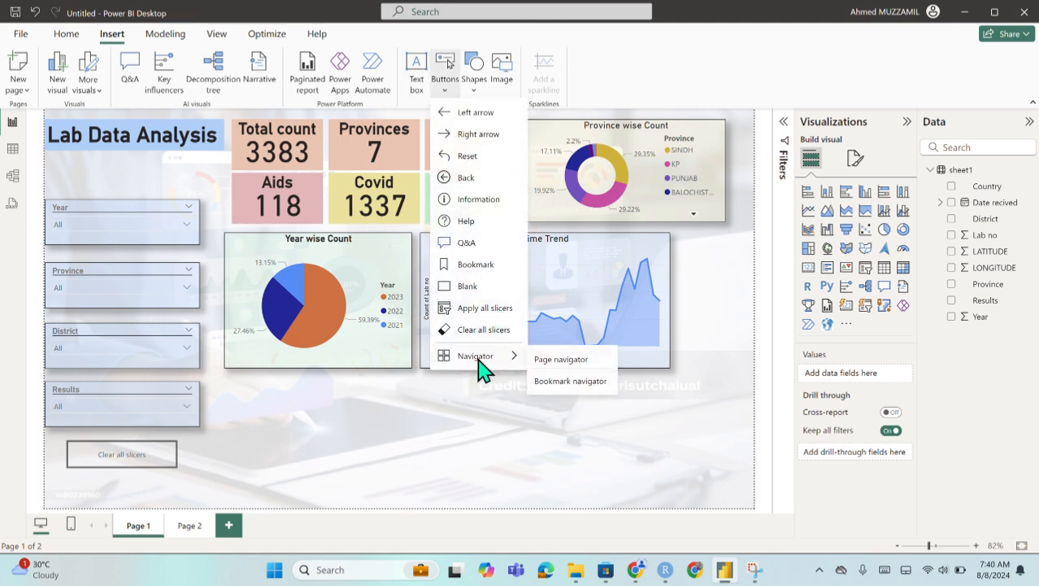
pyautogui.click(550, 362)
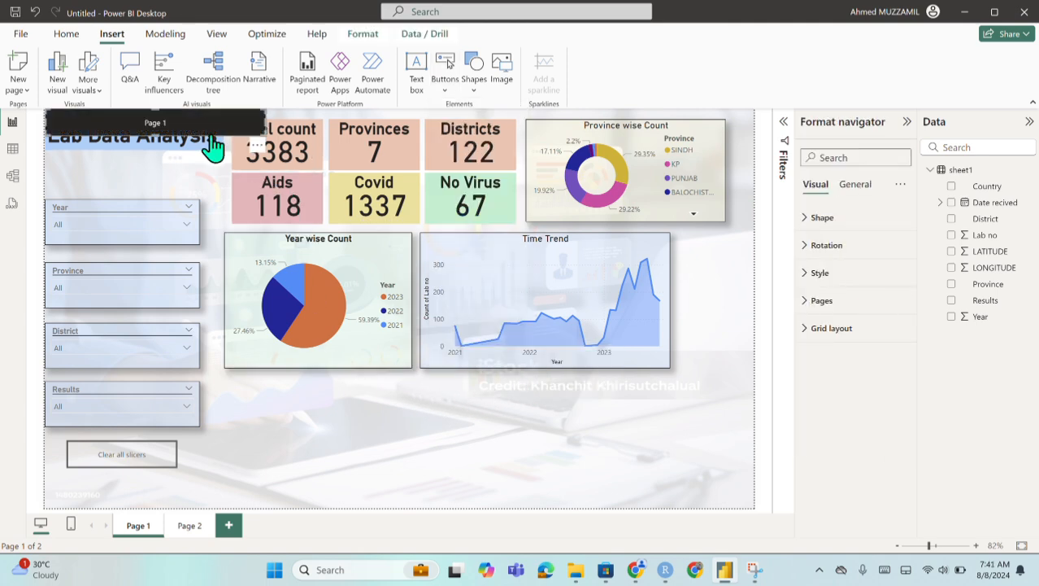
pyautogui.moveTo(213, 140); pyautogui.dragTo(680, 491)
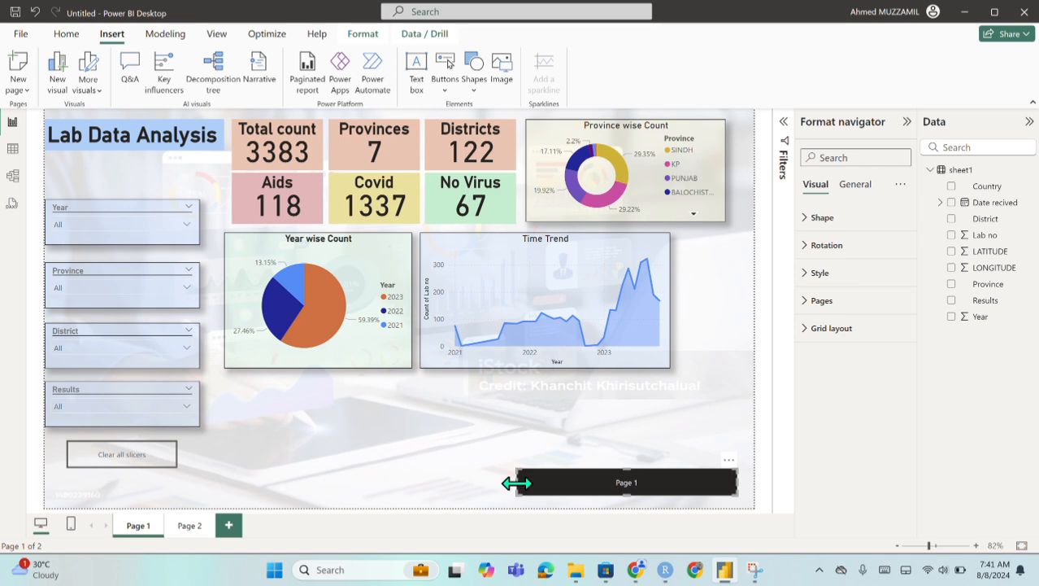
pyautogui.moveTo(517, 482); pyautogui.dragTo(724, 494)
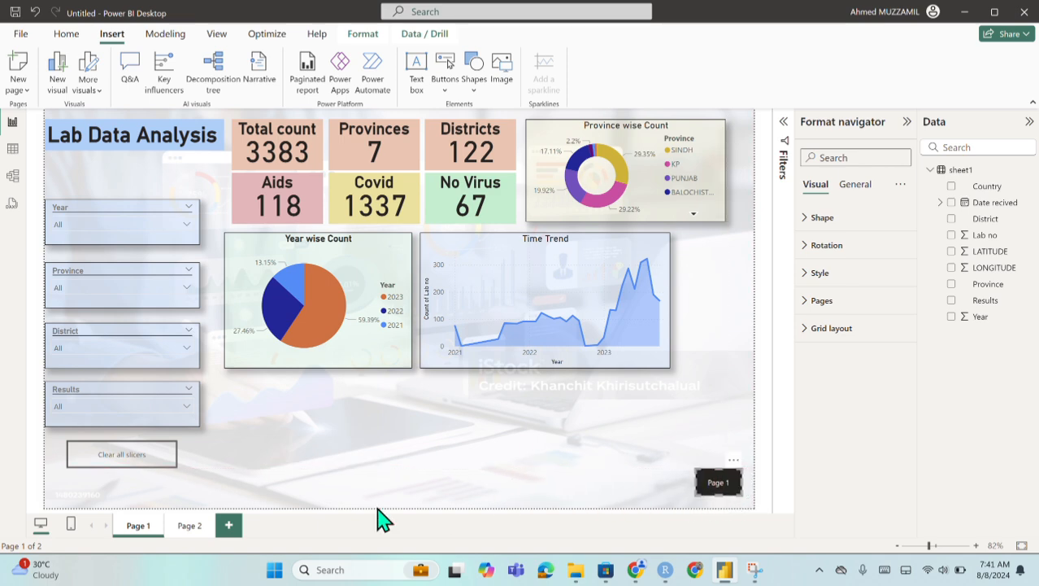
# Add two more blank pages to the report.
pyautogui.click(230, 527)
pyautogui.click(279, 527)
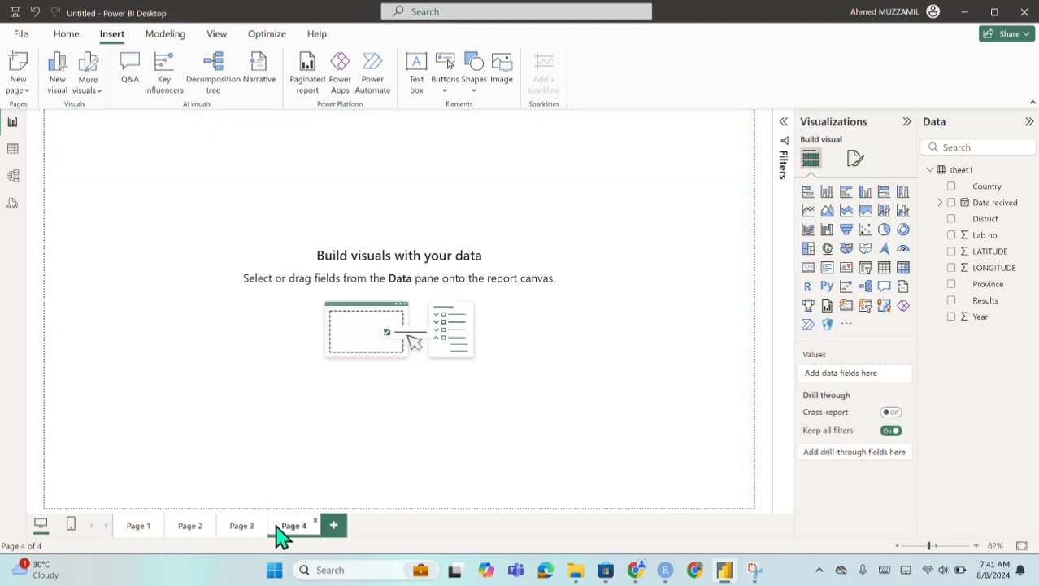
# Add another blank page to the report and widen the page navigator on Page 1 so its button labels are readable.
pyautogui.click(330, 529)
pyautogui.click(140, 527)
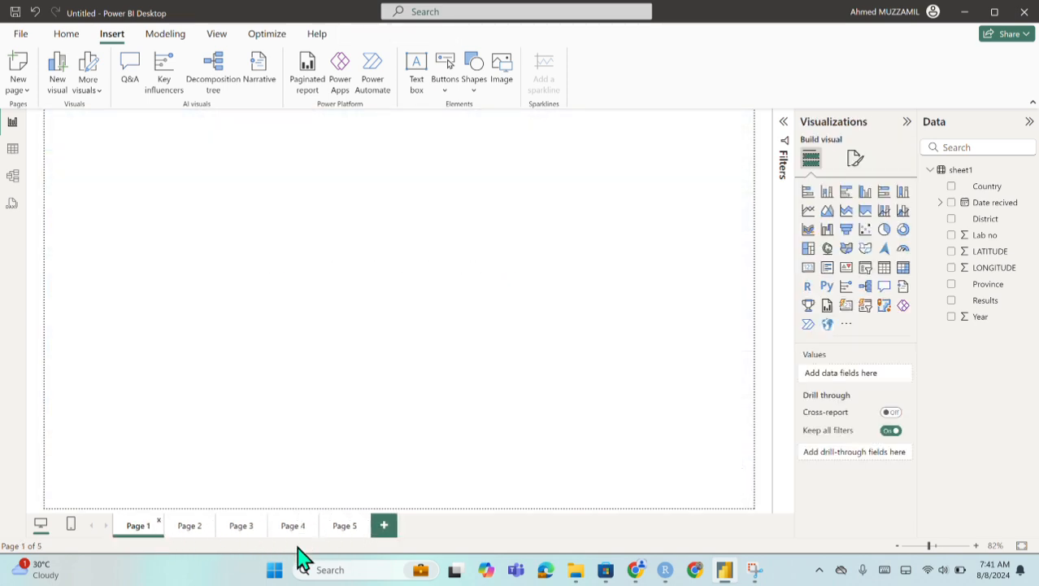
pyautogui.moveTo(665, 569)
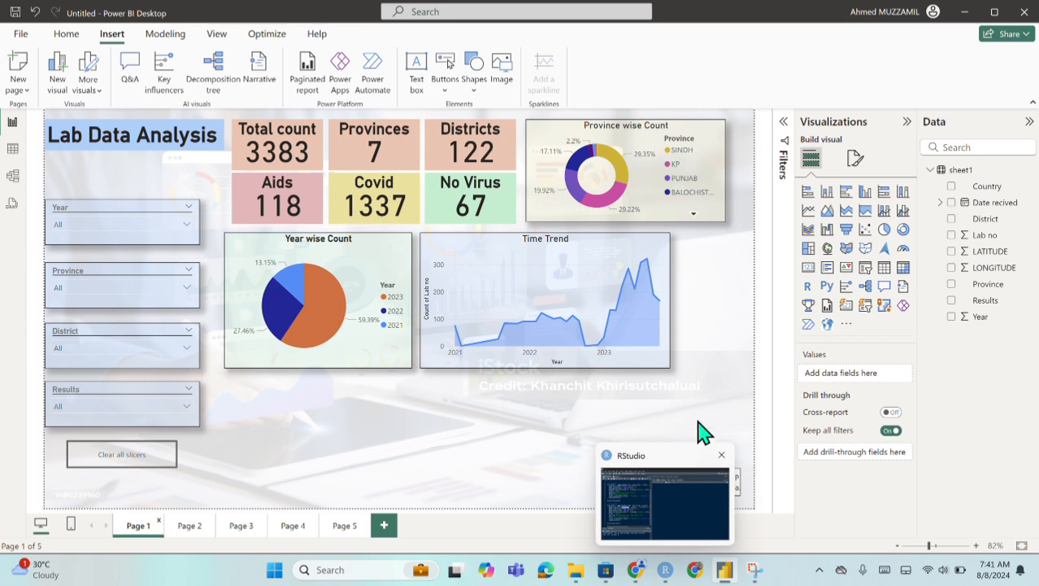
pyautogui.click(700, 488)
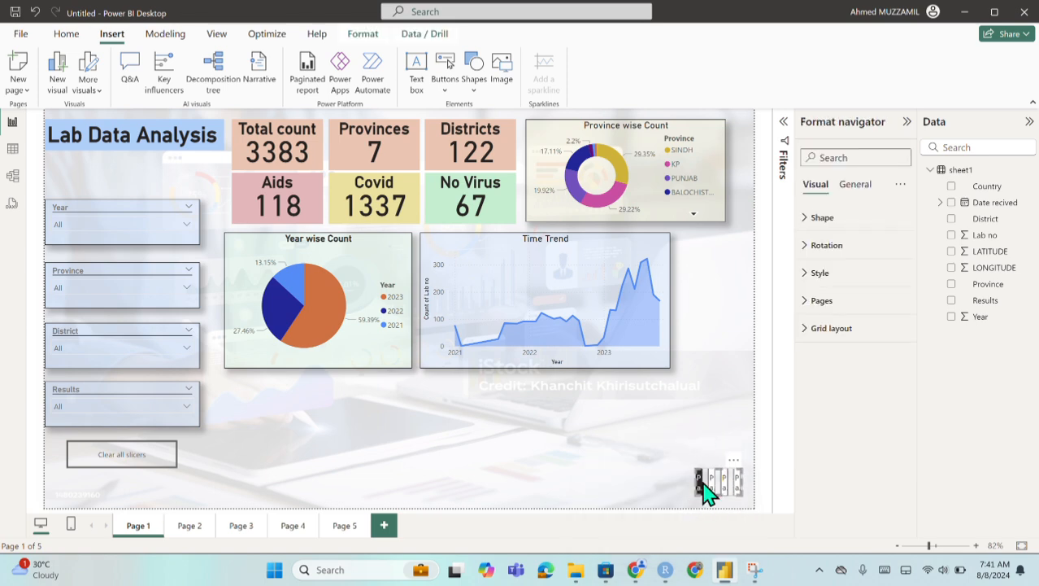
pyautogui.click(699, 488)
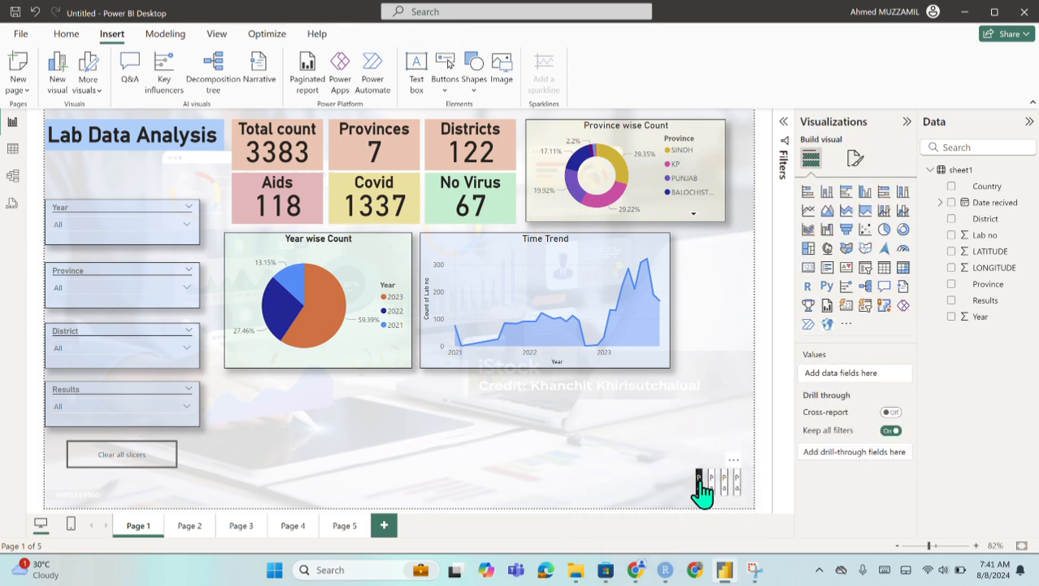
pyautogui.click(703, 491)
pyautogui.moveTo(695, 480); pyautogui.dragTo(597, 490)
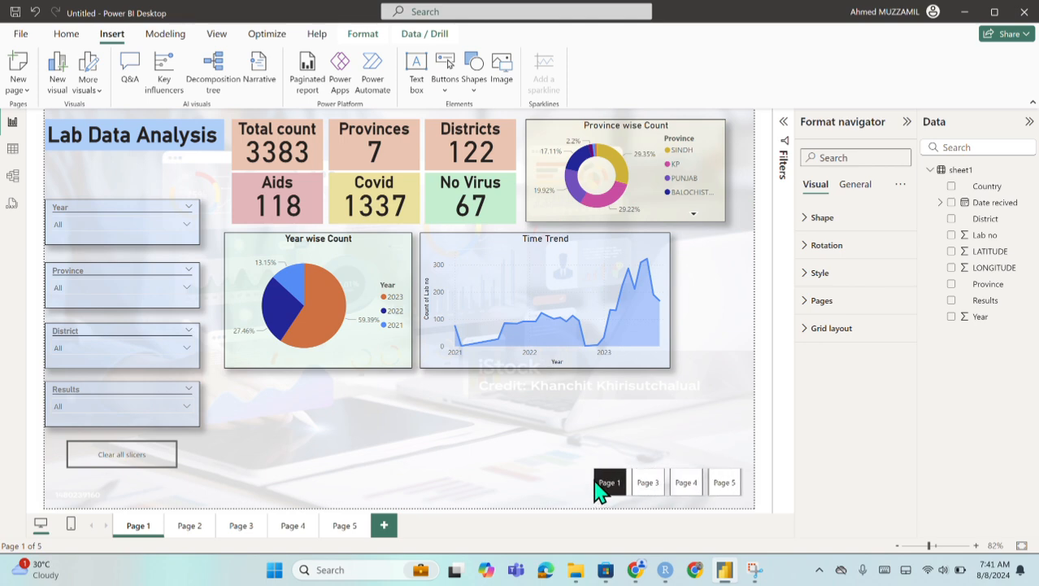
pyautogui.click(715, 422)
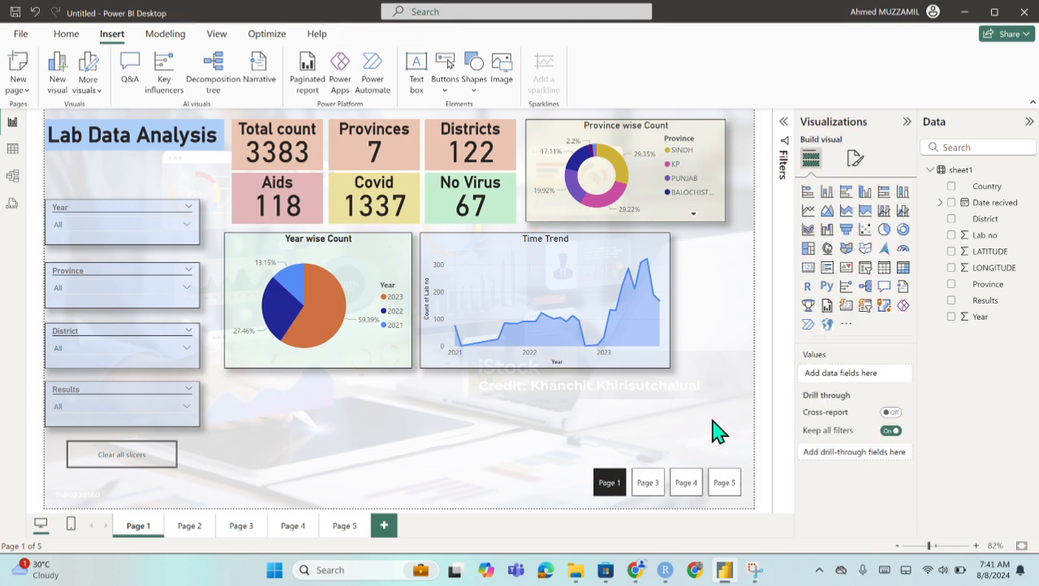
# Test the navigator's Page 3 and Page 4 buttons from Page 1 and move the navigator below the Clear all slicers button.
pyautogui.keyDown('ctrl'); pyautogui.click(648, 483); pyautogui.keyUp('ctrl')
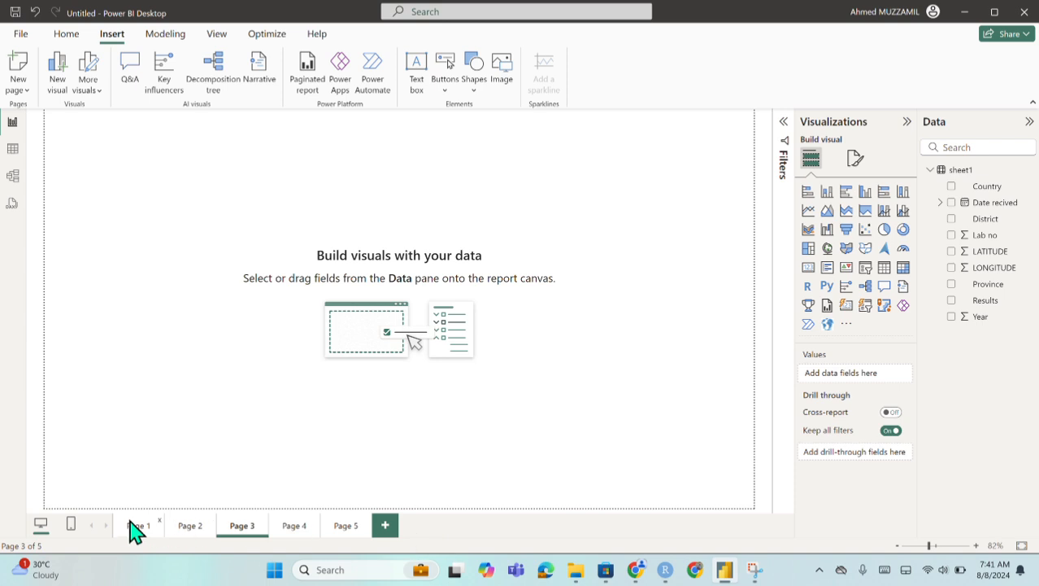
pyautogui.click(134, 527)
pyautogui.keyDown('ctrl'); pyautogui.click(693, 494); pyautogui.keyUp('ctrl')
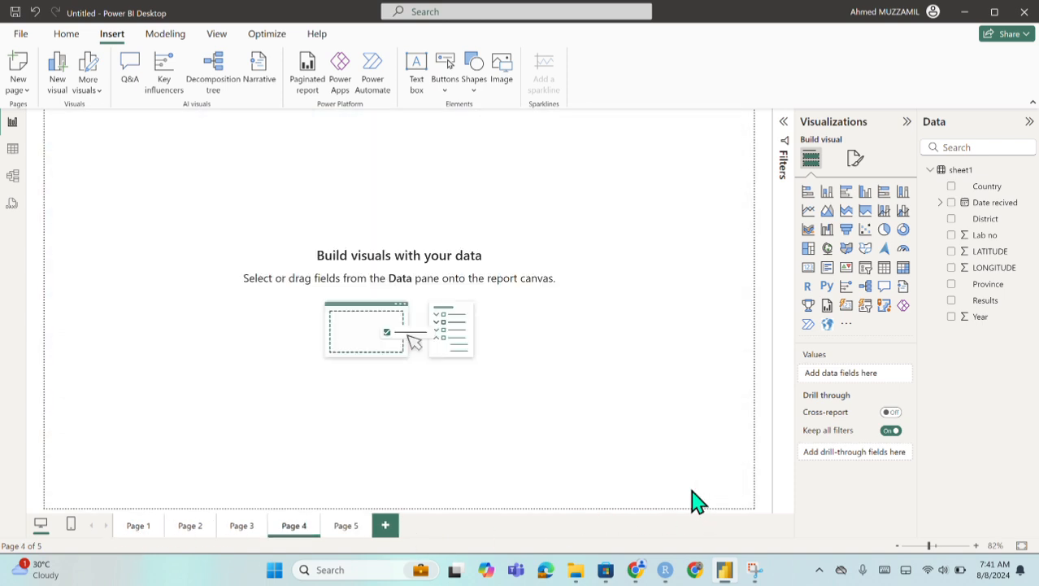
pyautogui.click(140, 529)
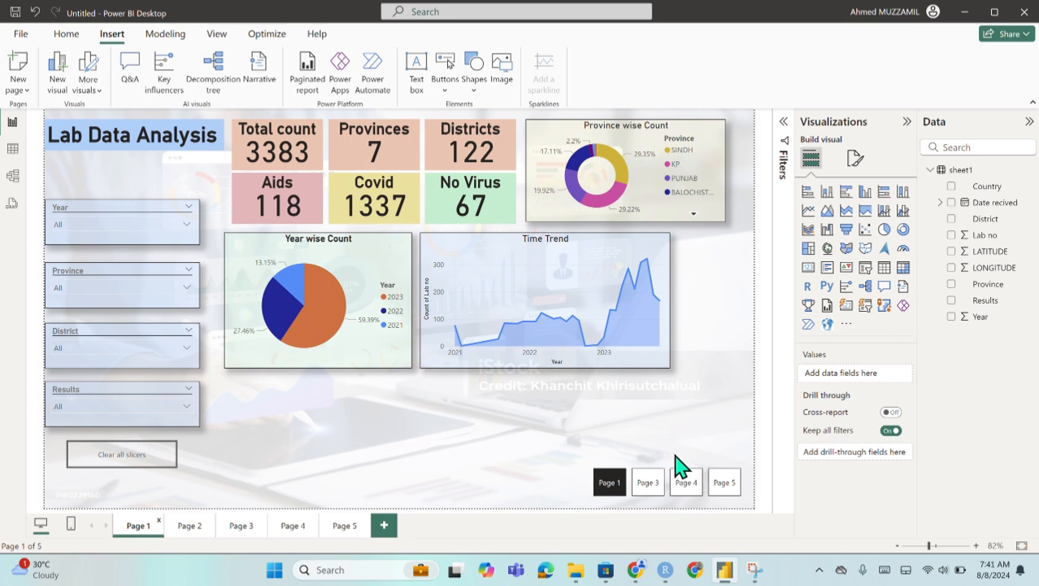
pyautogui.moveTo(662, 489); pyautogui.dragTo(144, 492)
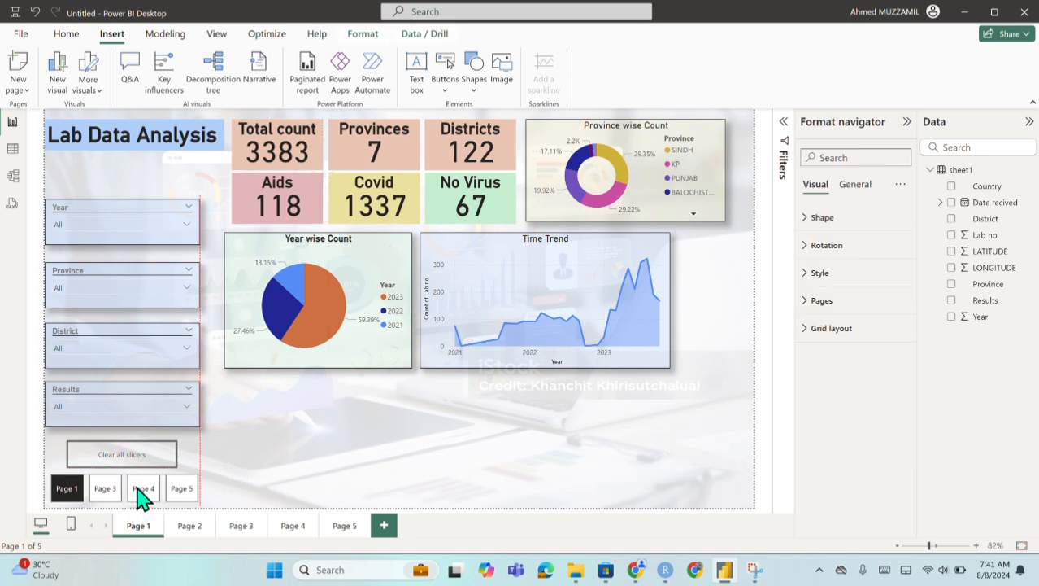
# Insert a decomposition tree on Page 1, place it below the pie and Time Trend charts and widen it to span both.
pyautogui.click(370, 470)
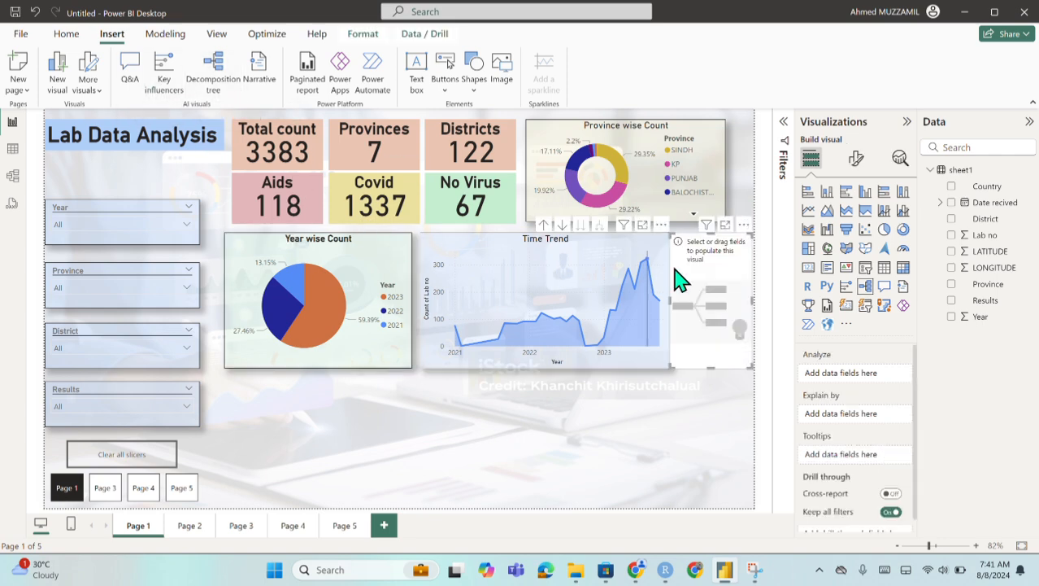
pyautogui.moveTo(680, 278); pyautogui.dragTo(651, 449)
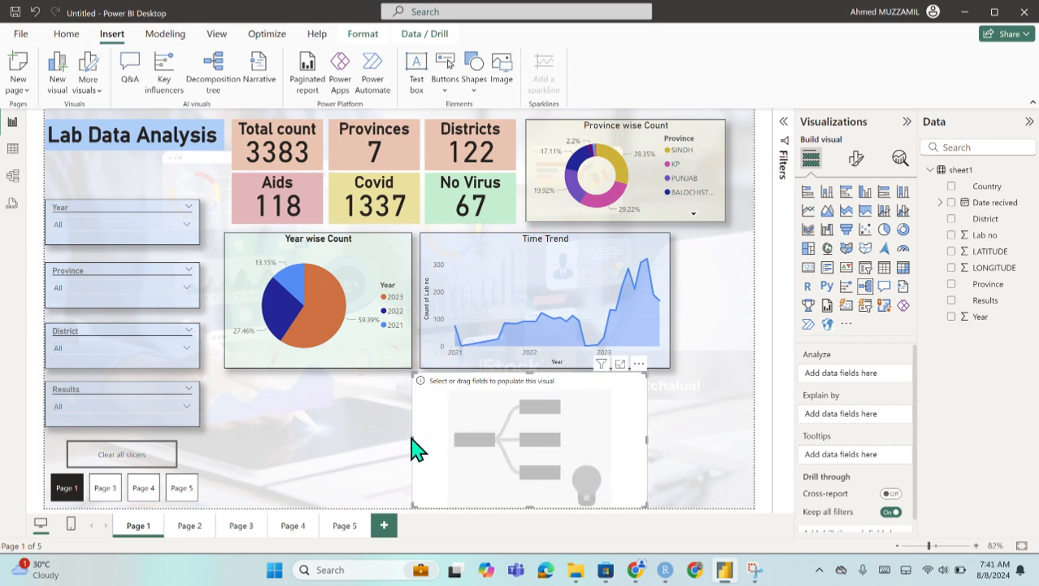
pyautogui.moveTo(412, 439); pyautogui.dragTo(271, 439)
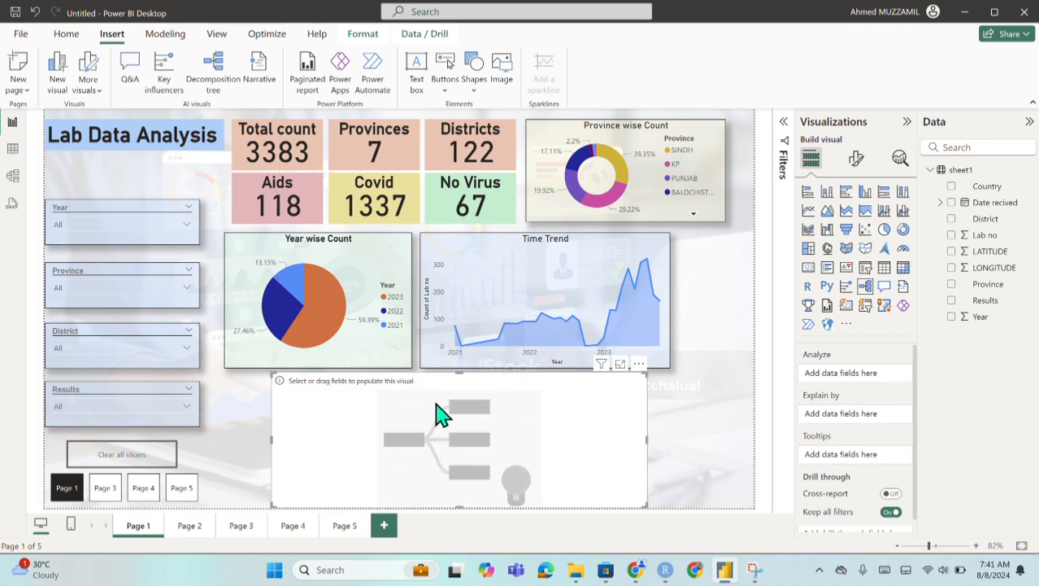
pyautogui.moveTo(457, 374); pyautogui.dragTo(461, 402)
pyautogui.moveTo(499, 462); pyautogui.dragTo(456, 453)
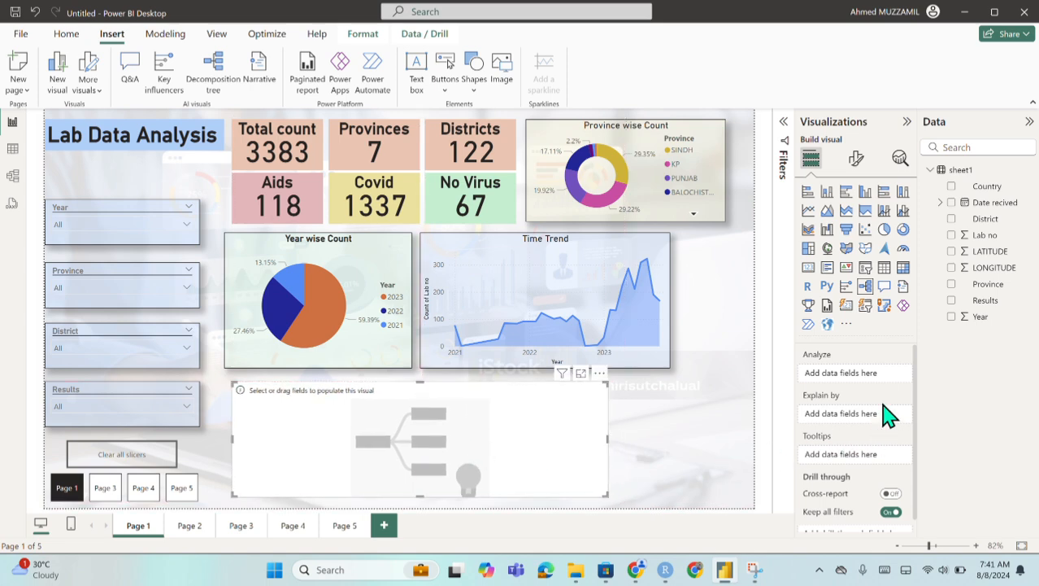
# Set the decomposition tree to analyze the count of Country, explained by Province and District.
pyautogui.moveTo(991, 187); pyautogui.dragTo(853, 388)
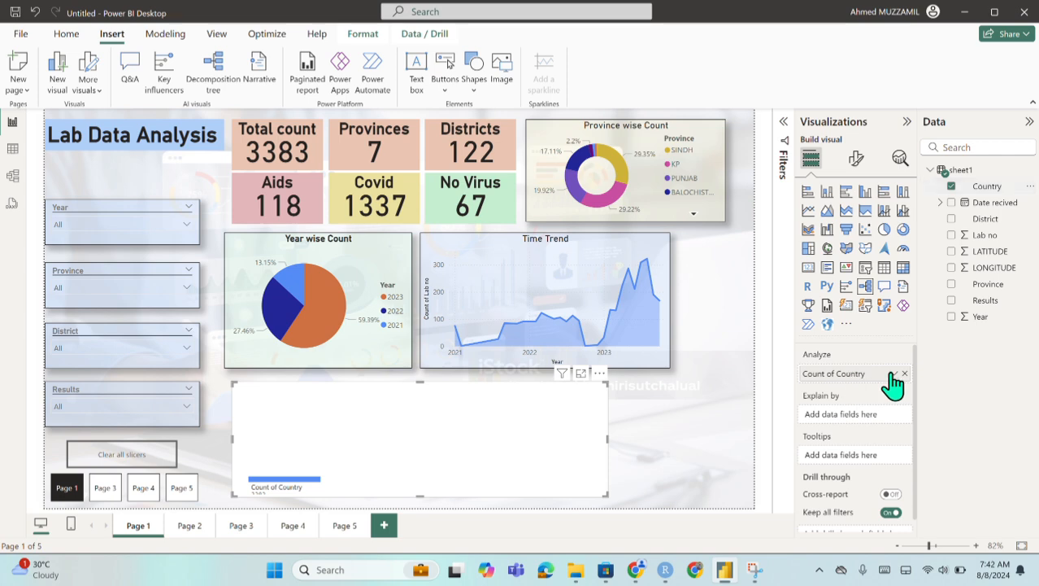
pyautogui.moveTo(987, 285); pyautogui.dragTo(860, 416)
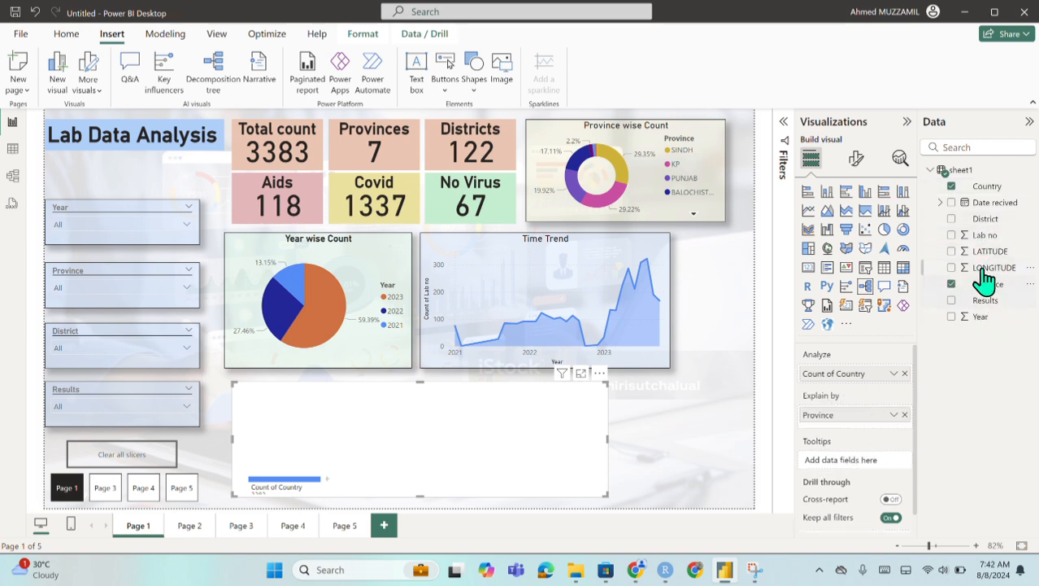
pyautogui.moveTo(987, 225); pyautogui.dragTo(849, 436)
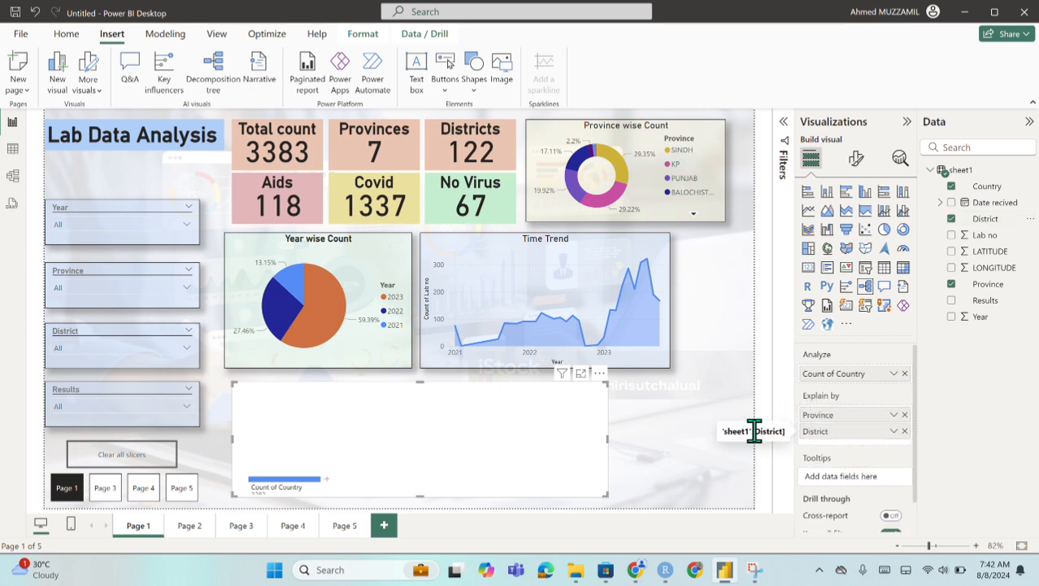
# Expand the decomposition tree by High value into Province, and expand the KP branch by High value into District.
pyautogui.click(326, 479)
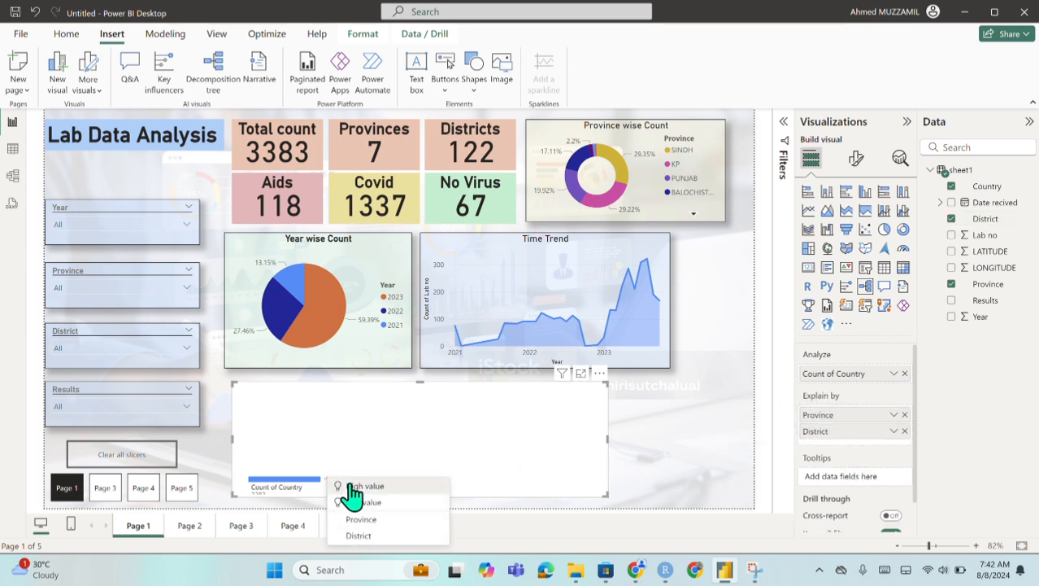
pyautogui.click(351, 492)
pyautogui.click(325, 481)
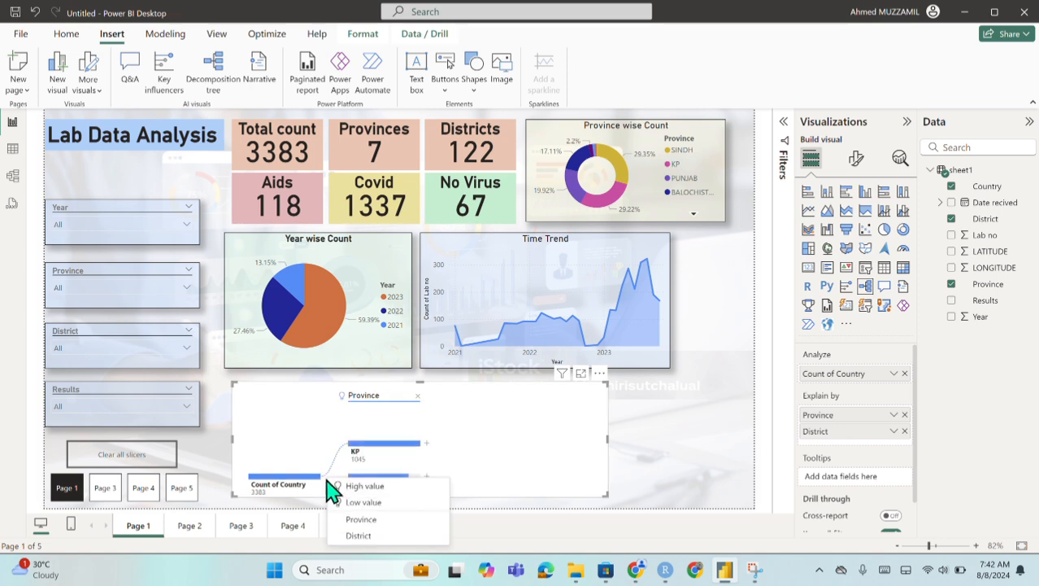
pyautogui.click(426, 443)
pyautogui.click(446, 450)
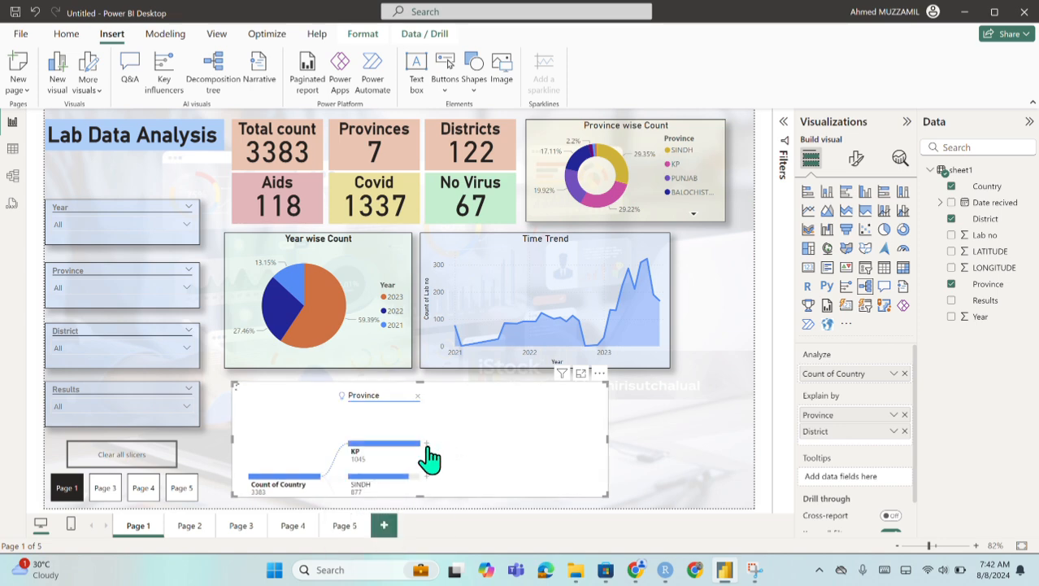
pyautogui.click(653, 454)
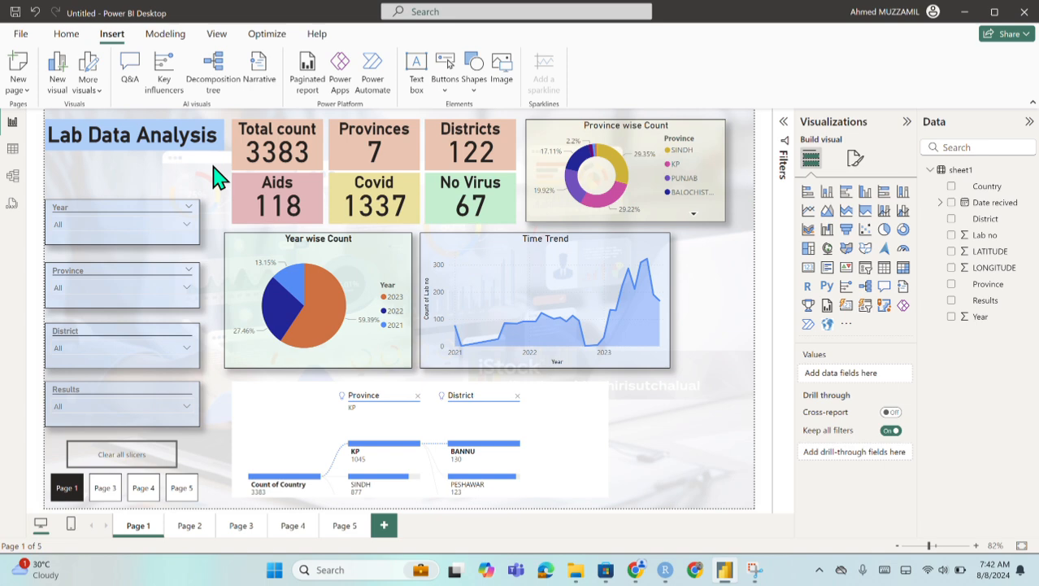
# Insert a Narrative visual, widen it over the Time Trend chart and generate its text with the Custom option.
pyautogui.click(262, 90)
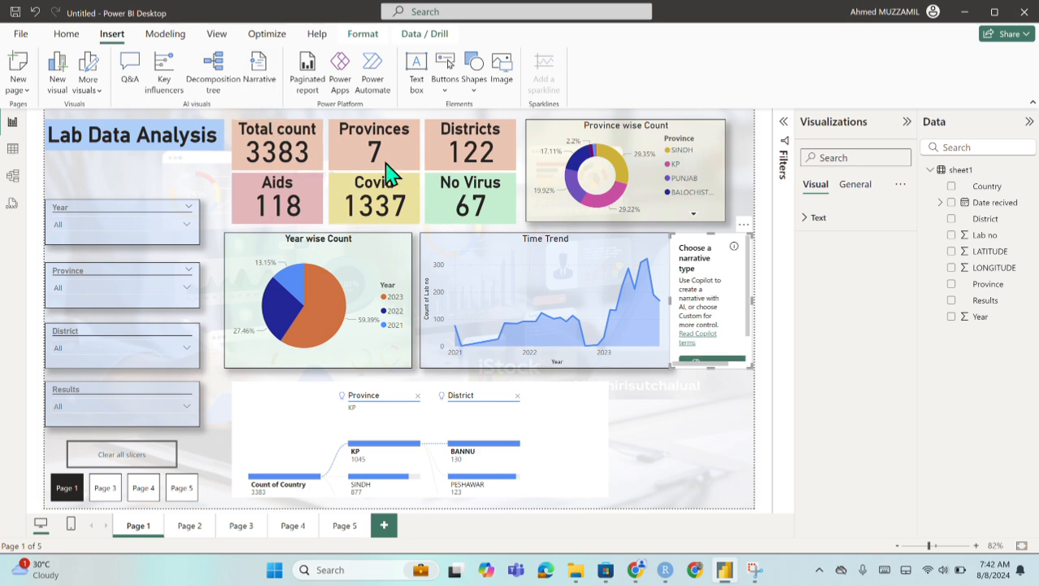
pyautogui.moveTo(675, 299); pyautogui.dragTo(481, 313)
pyautogui.click(664, 293)
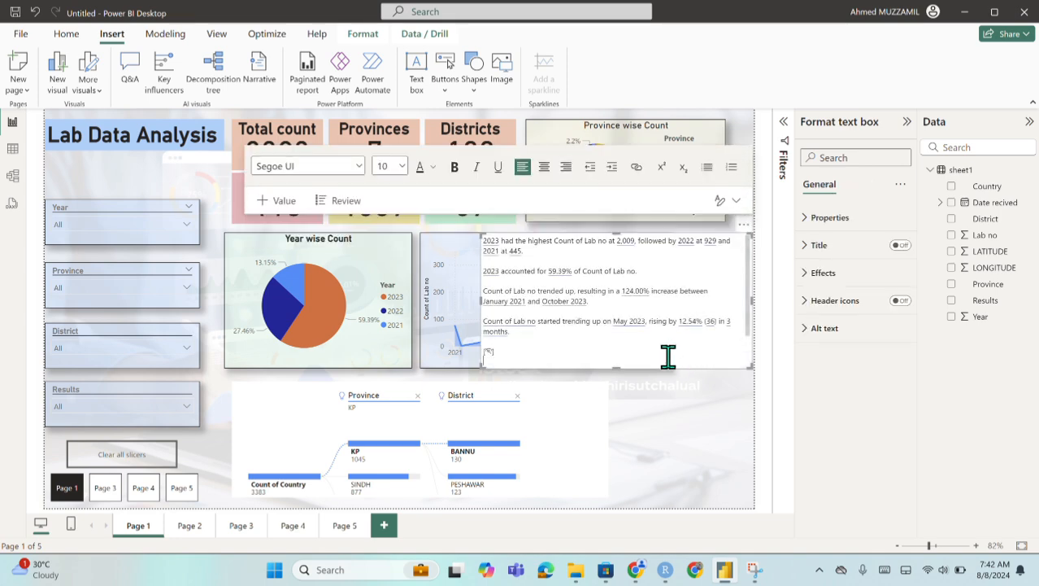
# Shrink the narrative text box and move it into the space beside the decomposition tree.
pyautogui.moveTo(749, 239); pyautogui.dragTo(724, 275)
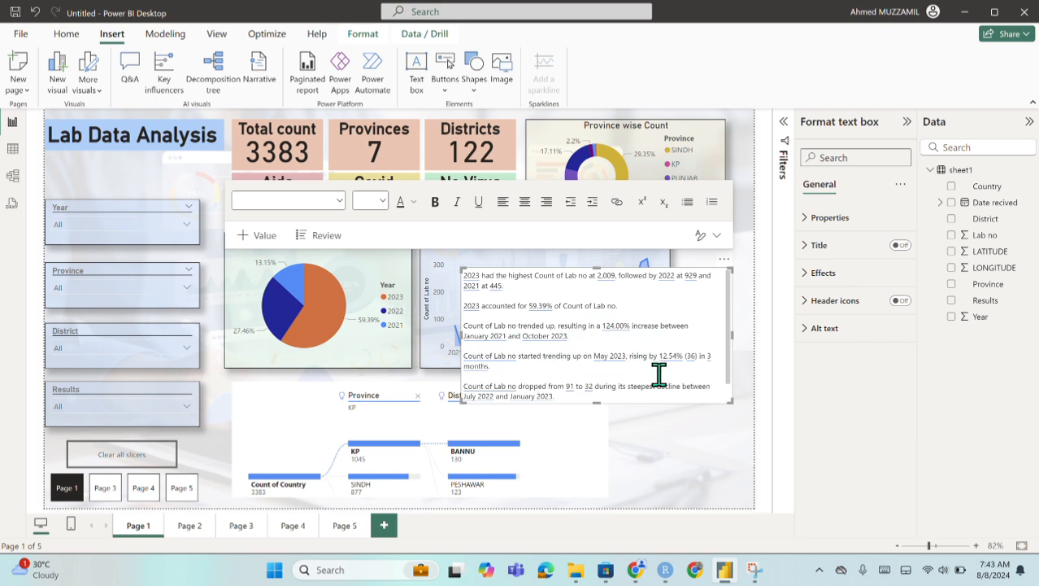
pyautogui.moveTo(731, 402); pyautogui.dragTo(620, 380)
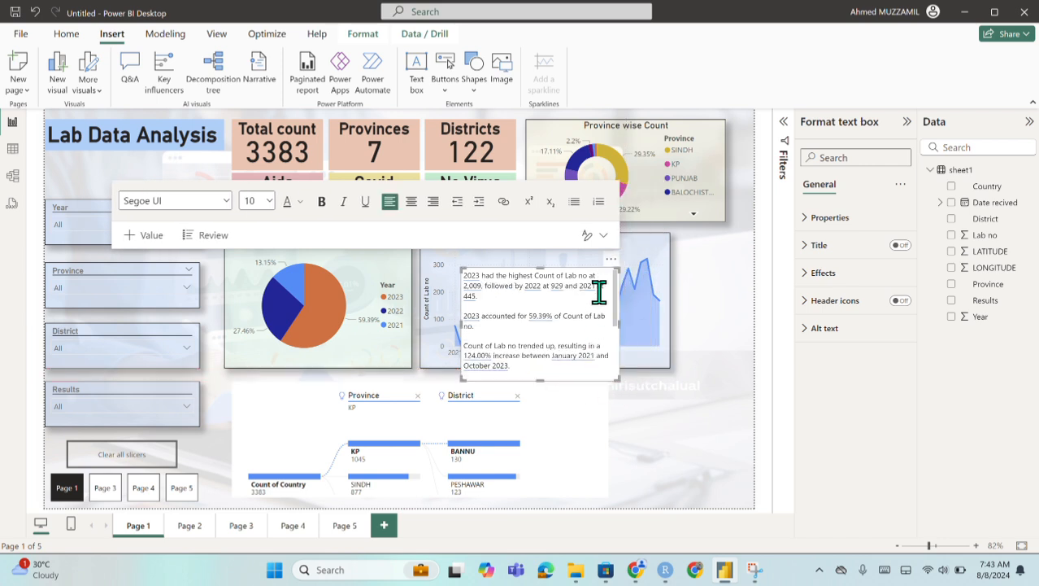
pyautogui.moveTo(614, 277); pyautogui.dragTo(752, 384)
pyautogui.click(729, 349)
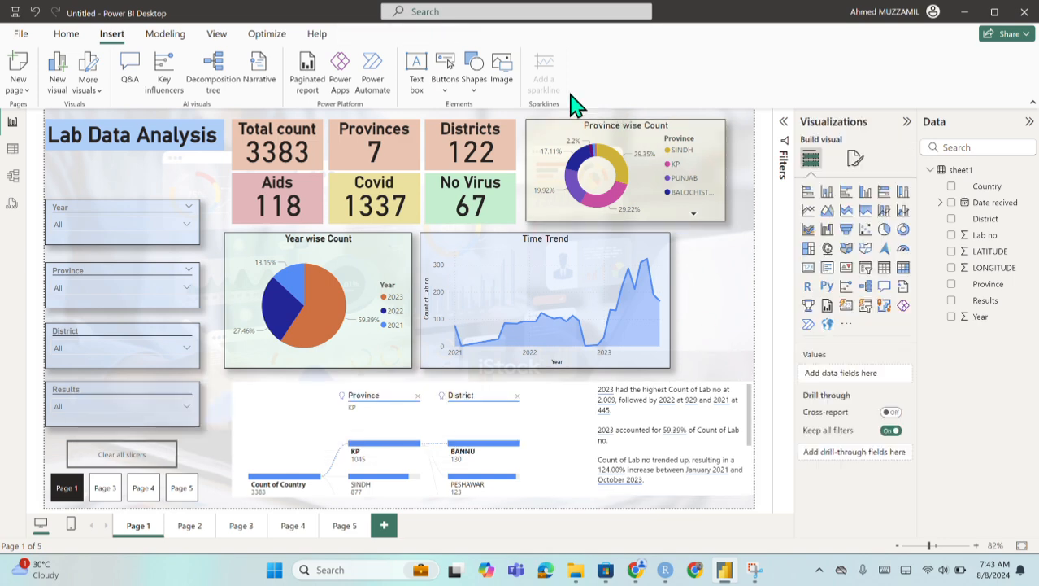
# Start publishing the report to Power BI and save it as training in the Training folder.
pyautogui.click(19, 34)
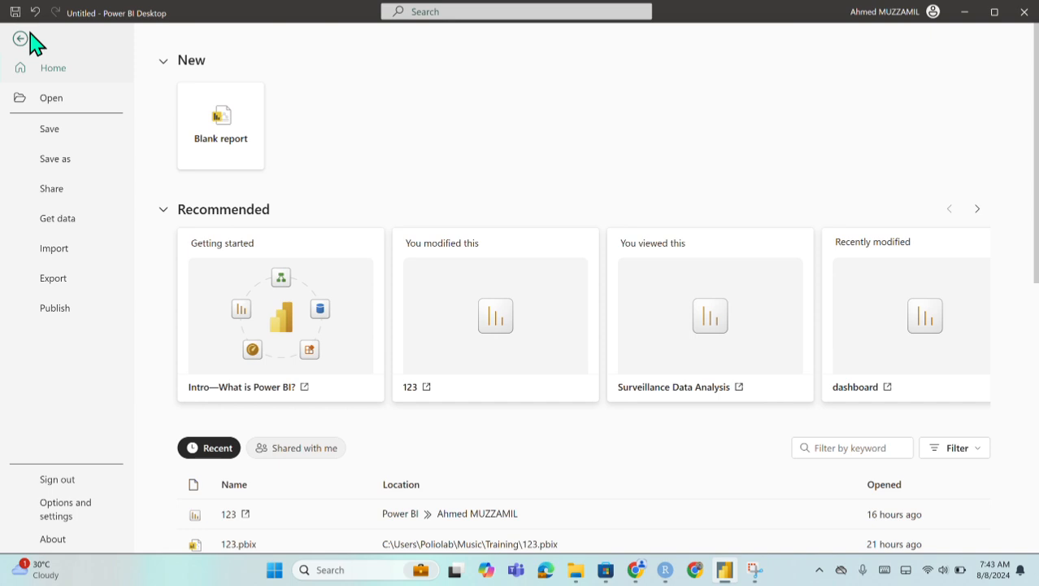
pyautogui.click(85, 315)
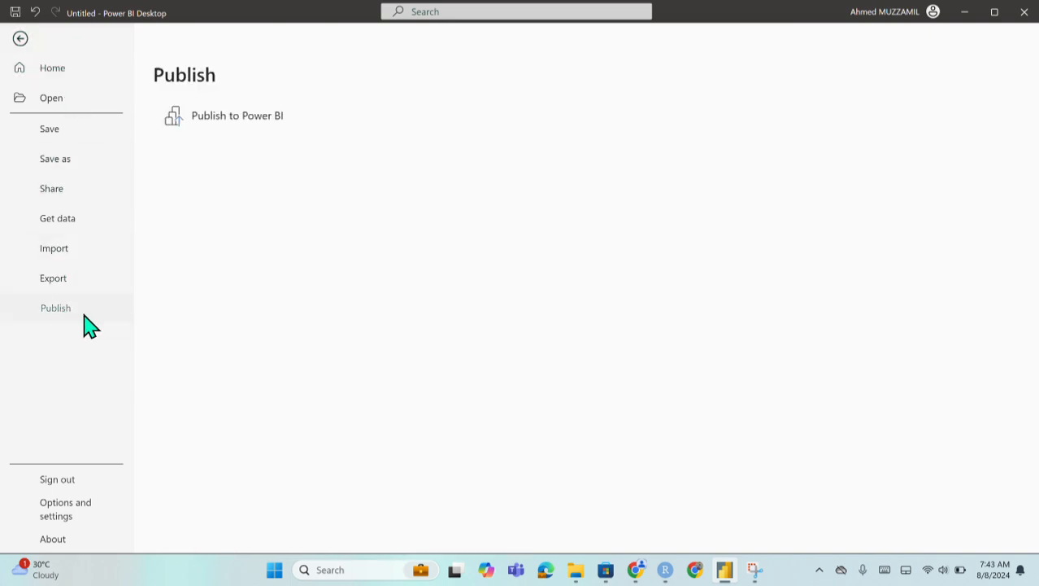
pyautogui.click(242, 128)
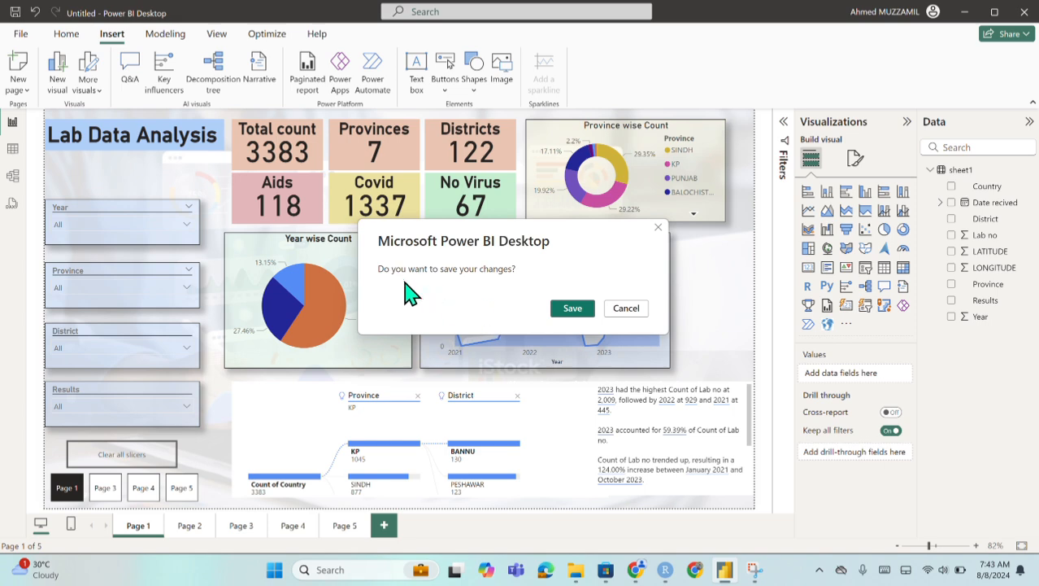
pyautogui.click(563, 309)
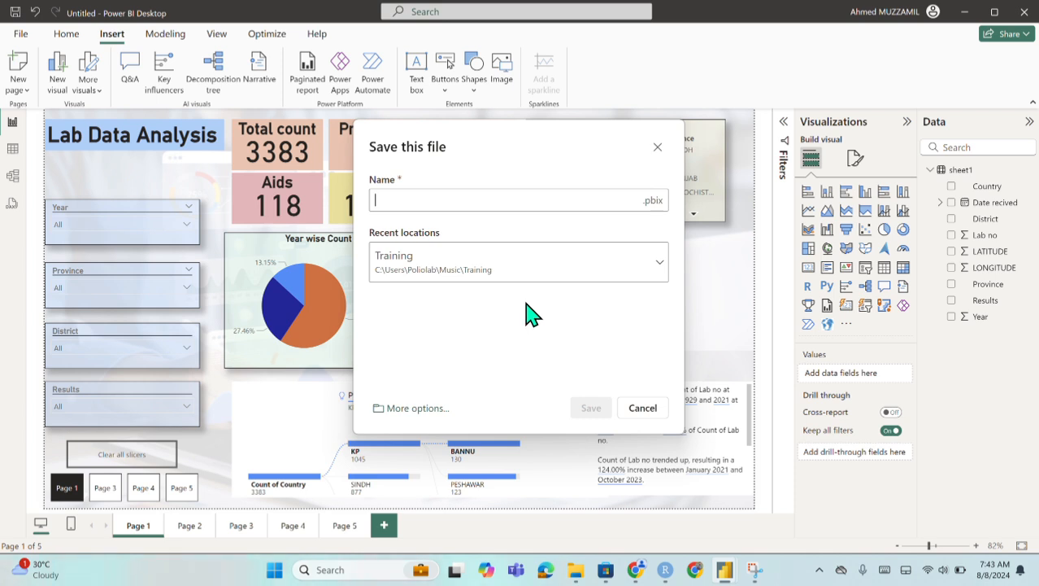
pyautogui.write('training')
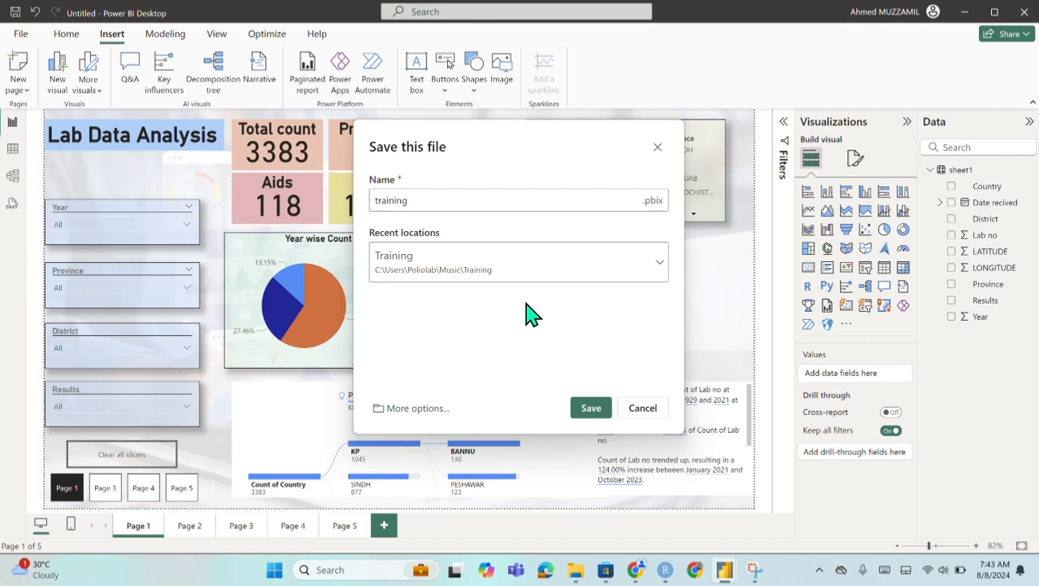
pyautogui.click(606, 407)
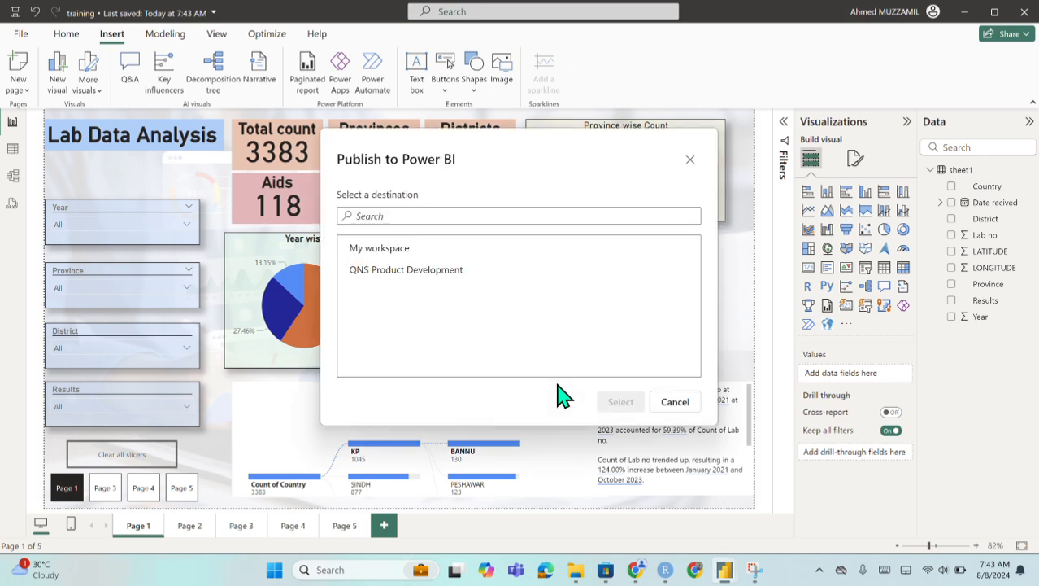
# Publish the report to My workspace and open the published training.pbix in Power BI in the browser.
pyautogui.click(379, 252)
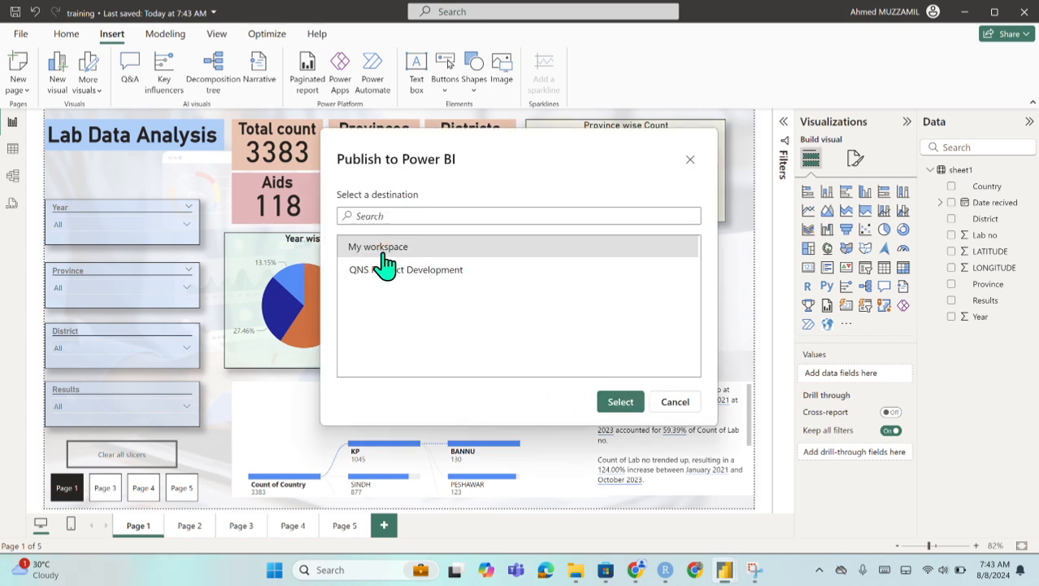
pyautogui.click(622, 404)
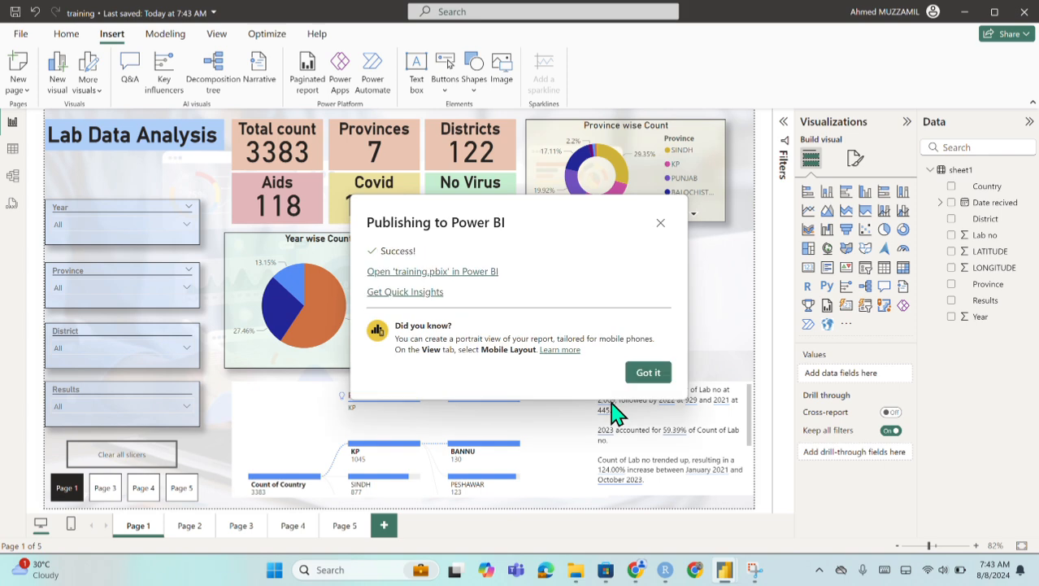
pyautogui.click(437, 273)
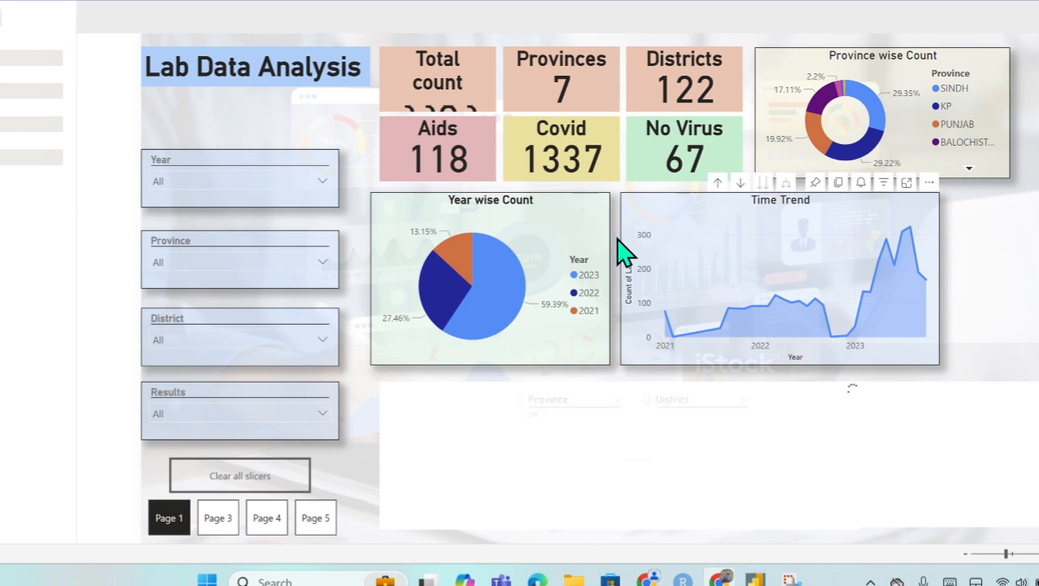
# Filter the published report to the years 2021 and 2022 with the Year slicer.
pyautogui.click(275, 199)
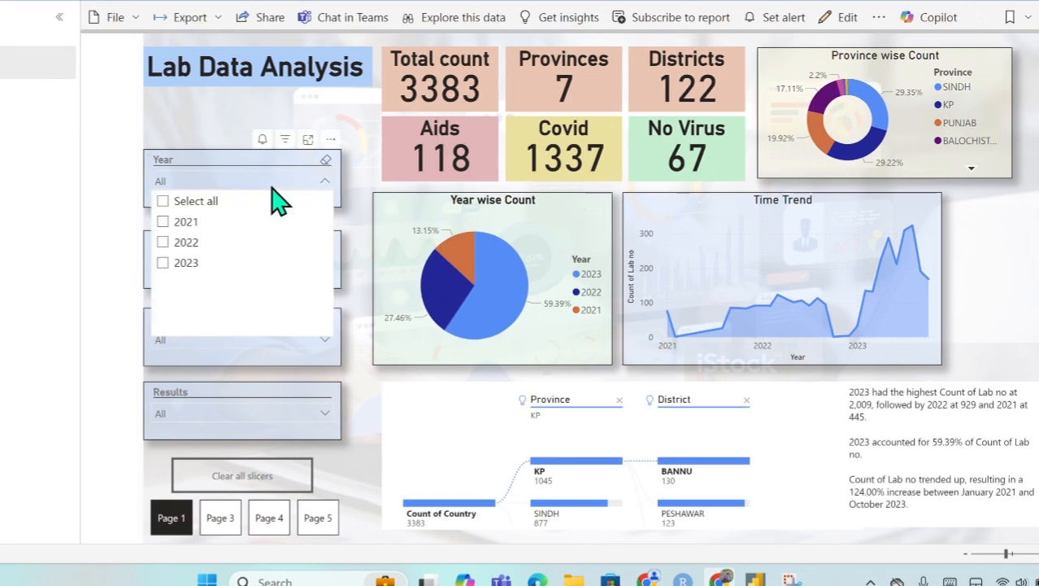
pyautogui.click(186, 223)
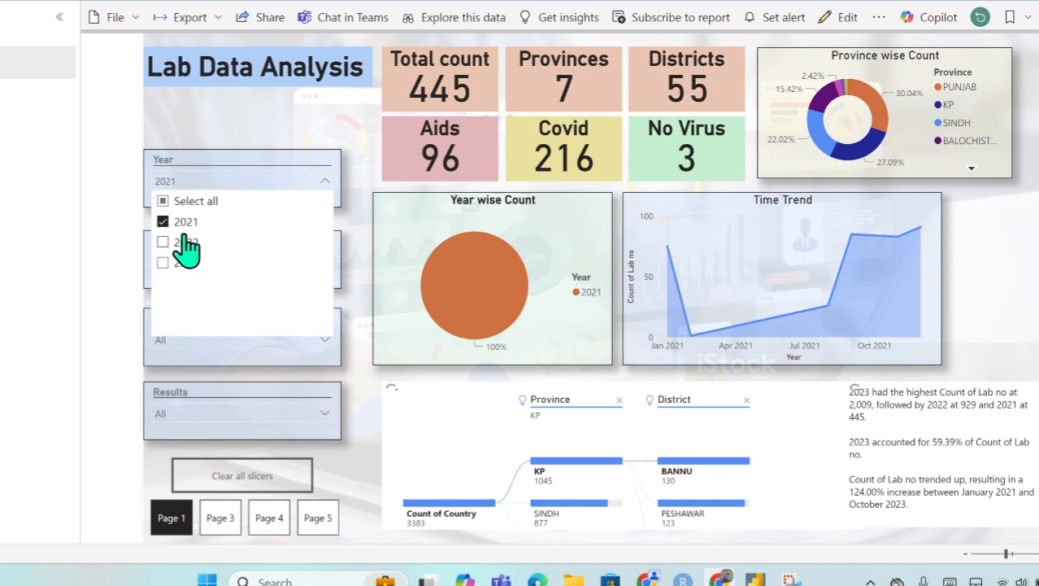
pyautogui.click(186, 243)
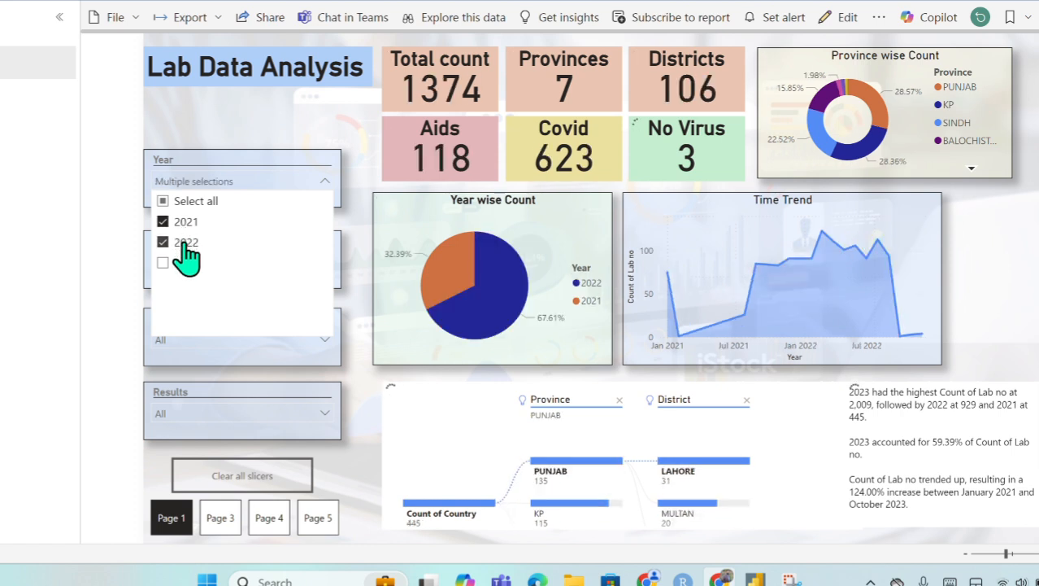
pyautogui.click(365, 379)
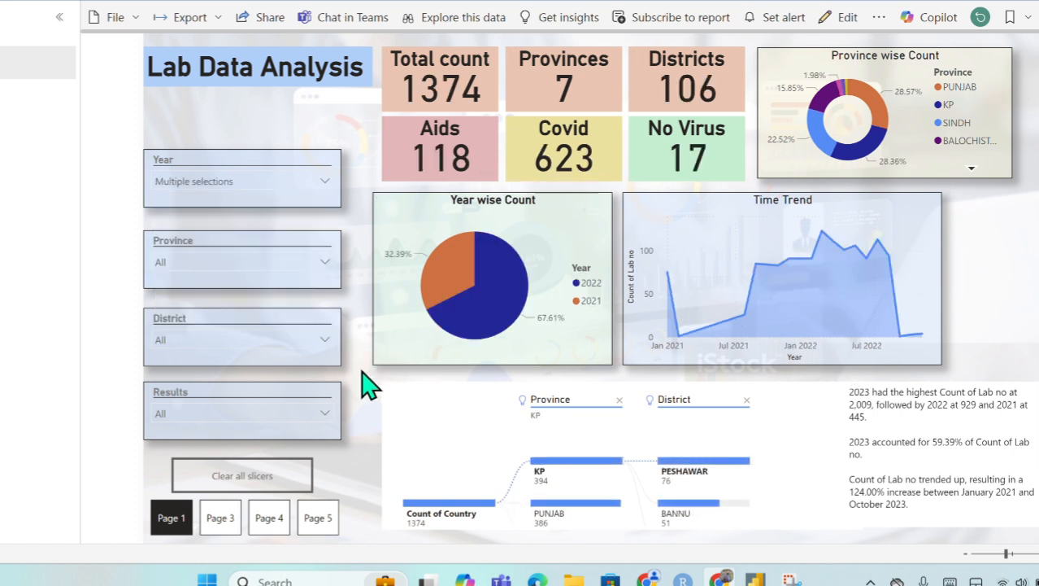
pyautogui.moveTo(555, 474)
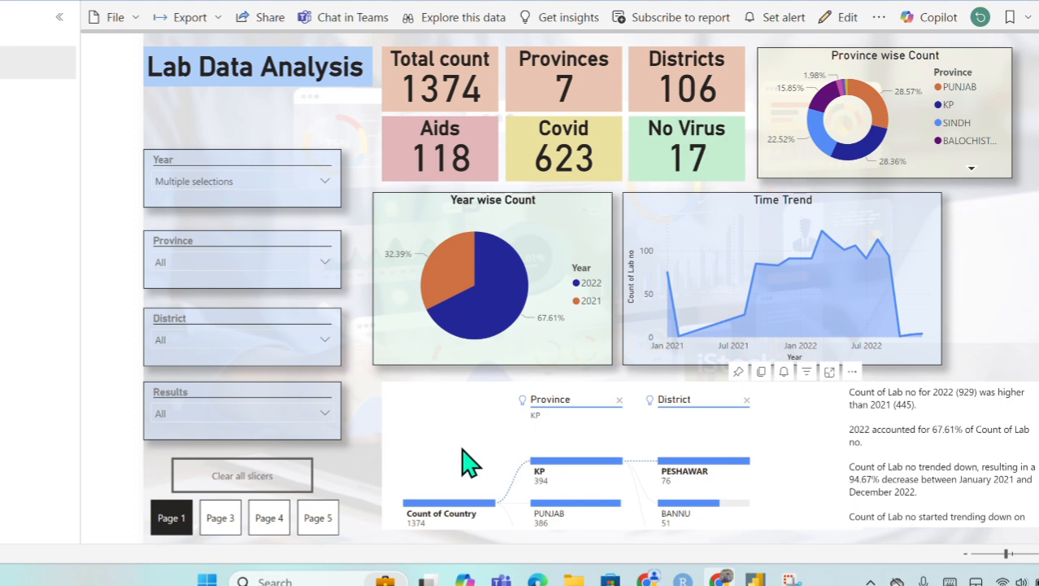
# Filter the report to the provinces BALOCHISTAN and GBALTISTAN with the Province slicer.
pyautogui.click(228, 275)
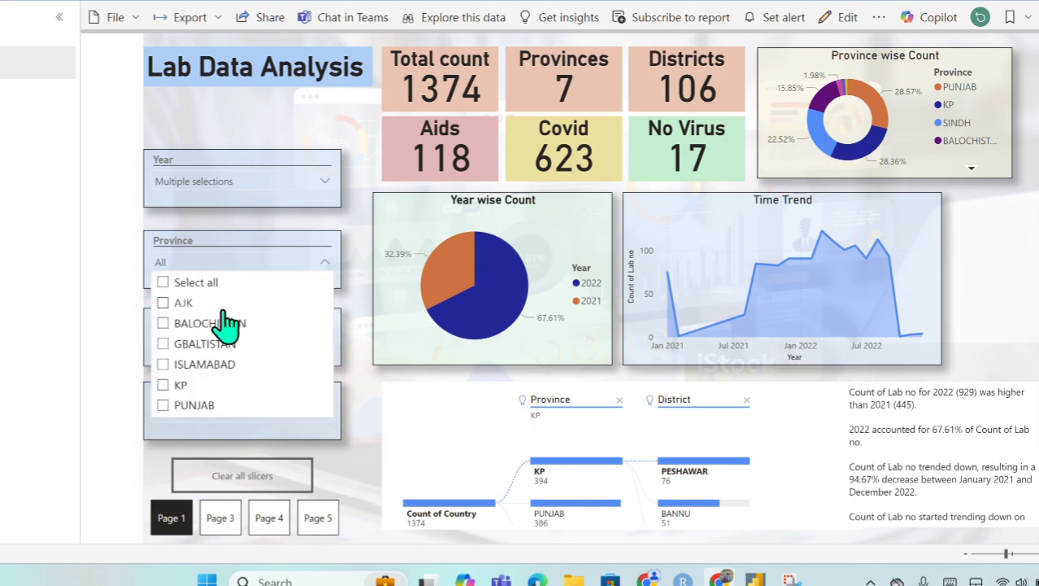
pyautogui.click(224, 329)
pyautogui.click(218, 348)
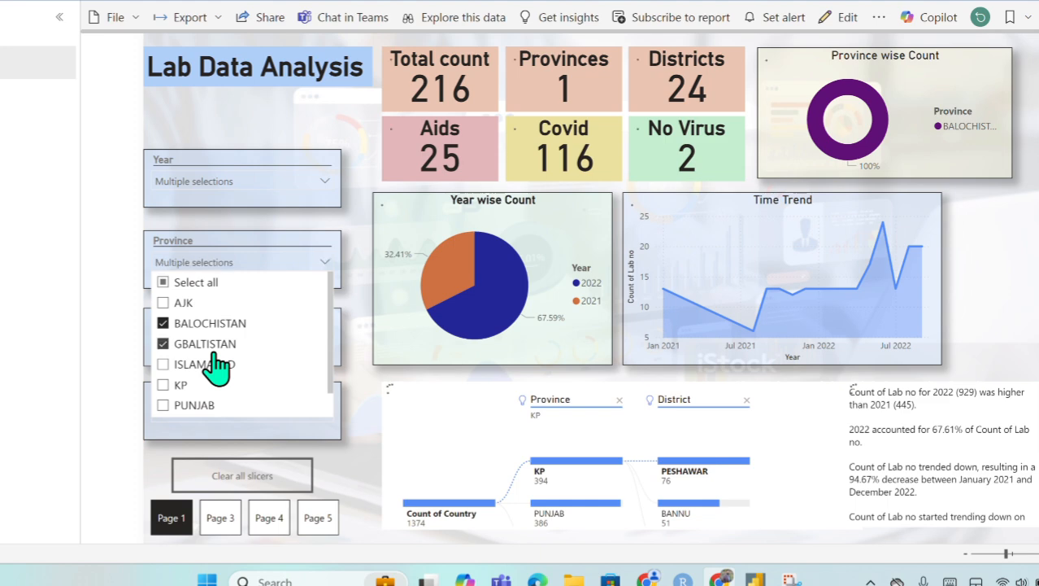
pyautogui.click(374, 423)
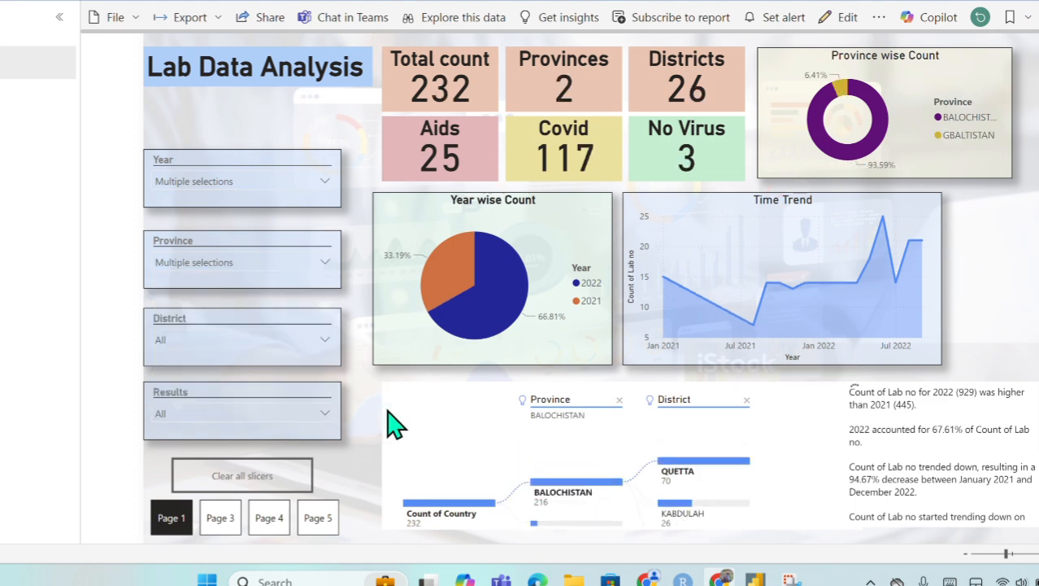
# Try to share the published report with others.
pyautogui.click(259, 39)
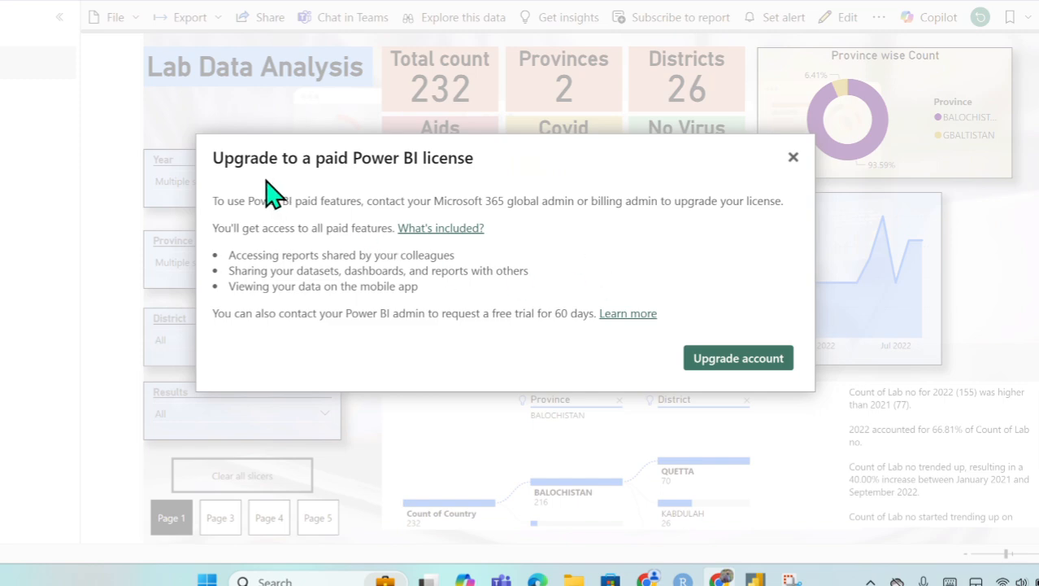
pyautogui.click(793, 157)
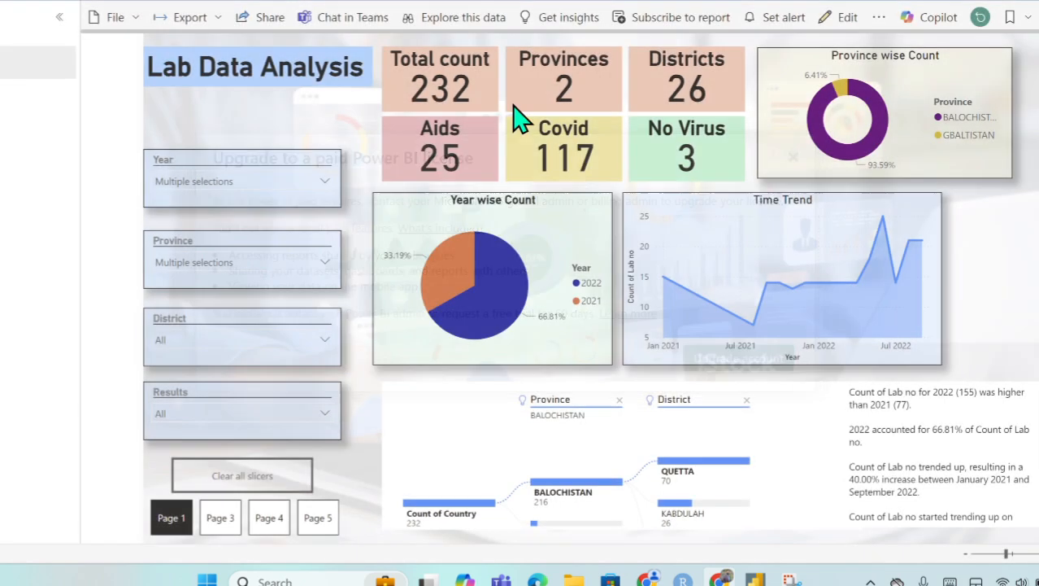
# Look over the report's export formats and its Embed report options, and switch back to Power BI Desktop.
pyautogui.click(193, 18)
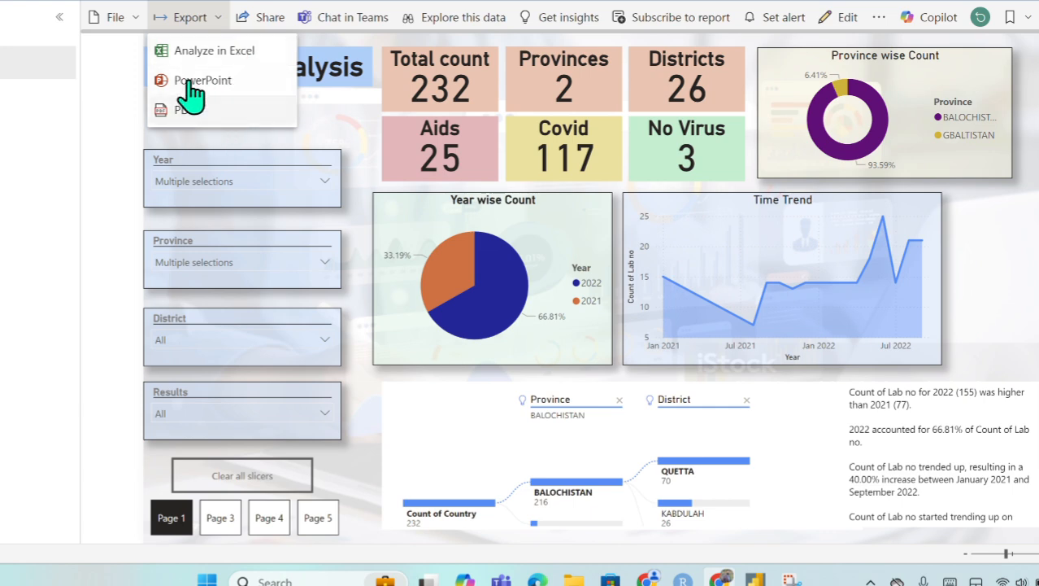
pyautogui.click(131, 20)
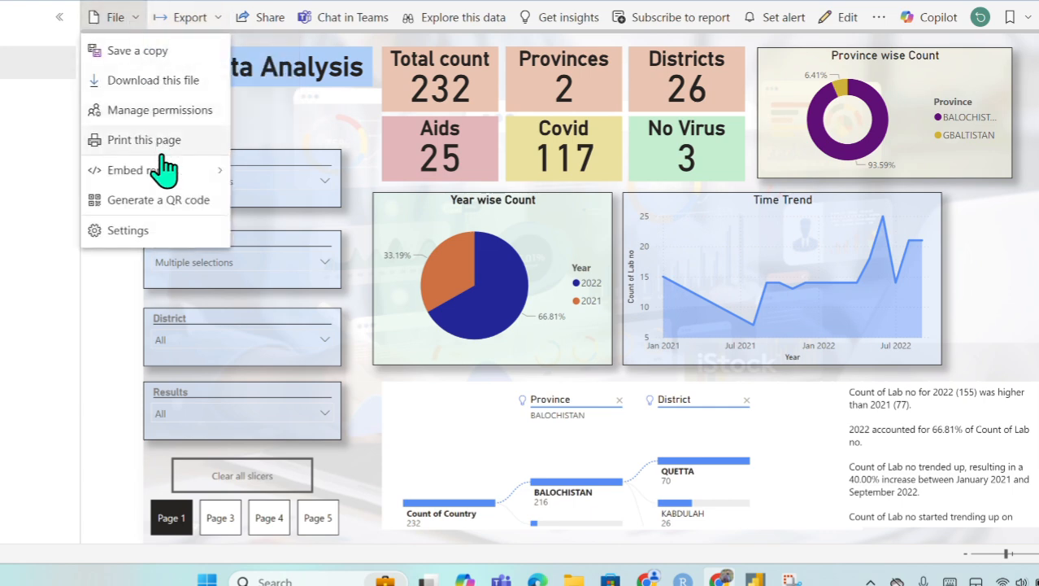
pyautogui.moveTo(213, 187)
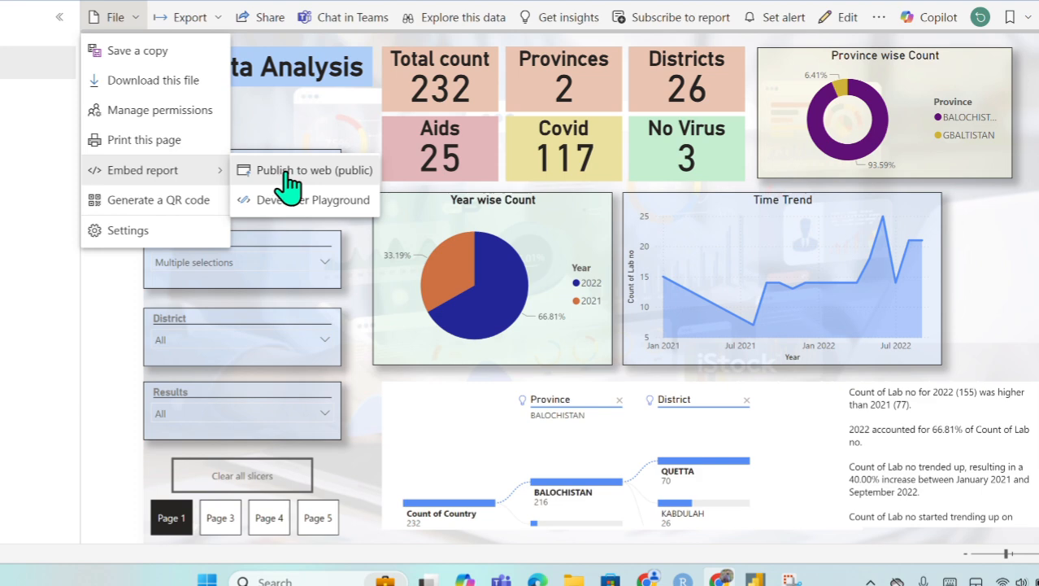
pyautogui.click(364, 301)
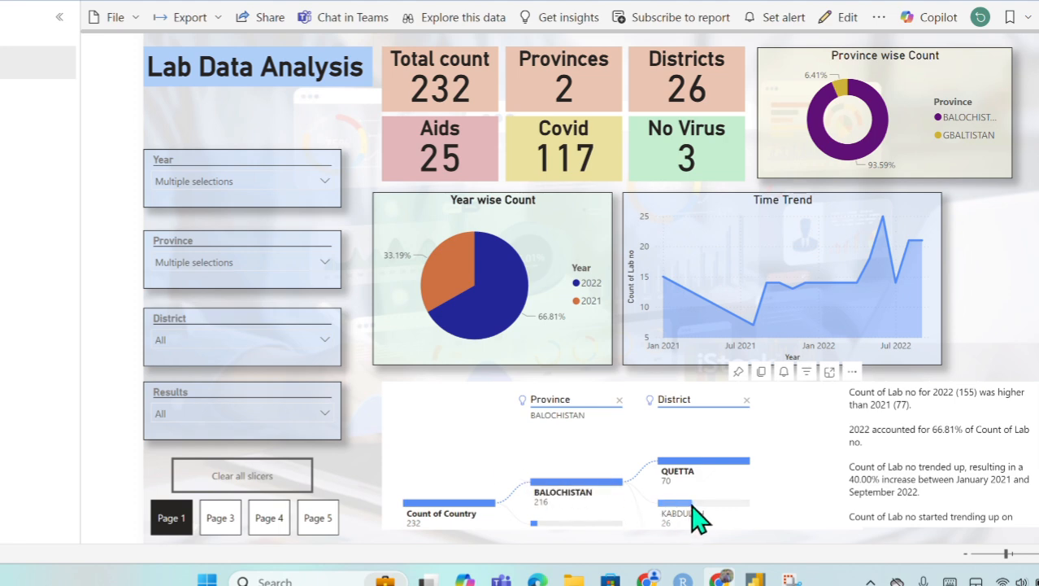
pyautogui.click(719, 579)
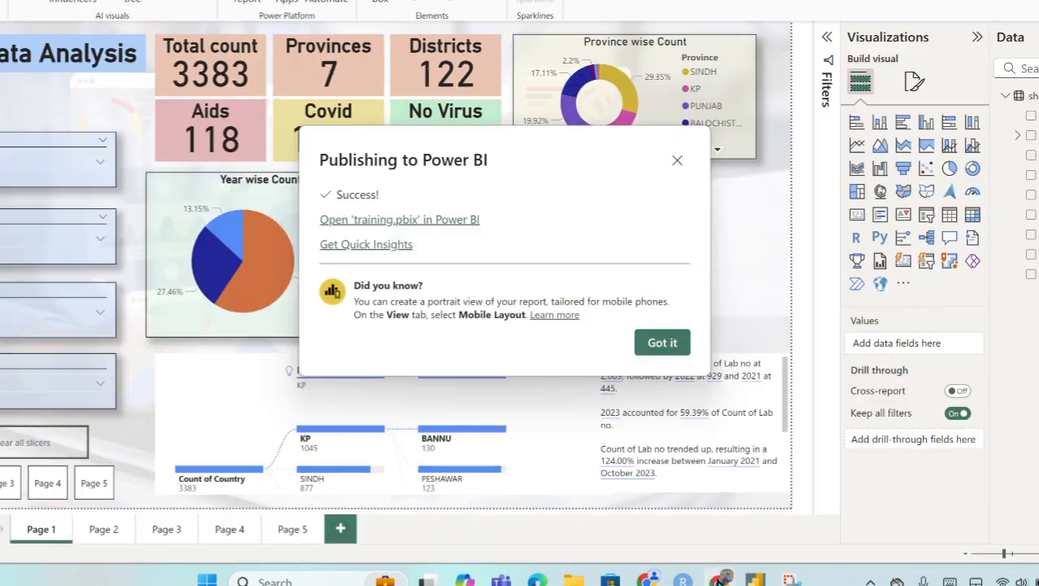